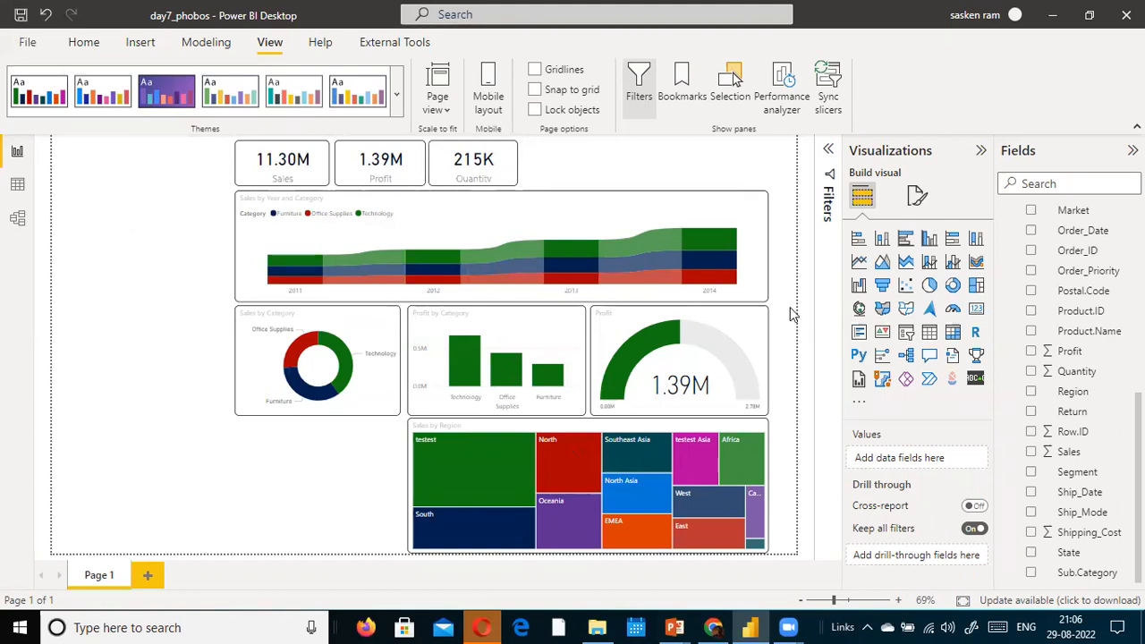
Add a slicer for the DimDate Year field in the empty area beside the Sales by Year and Category chart.
click(907, 342)
drag(119, 486, 145, 235)
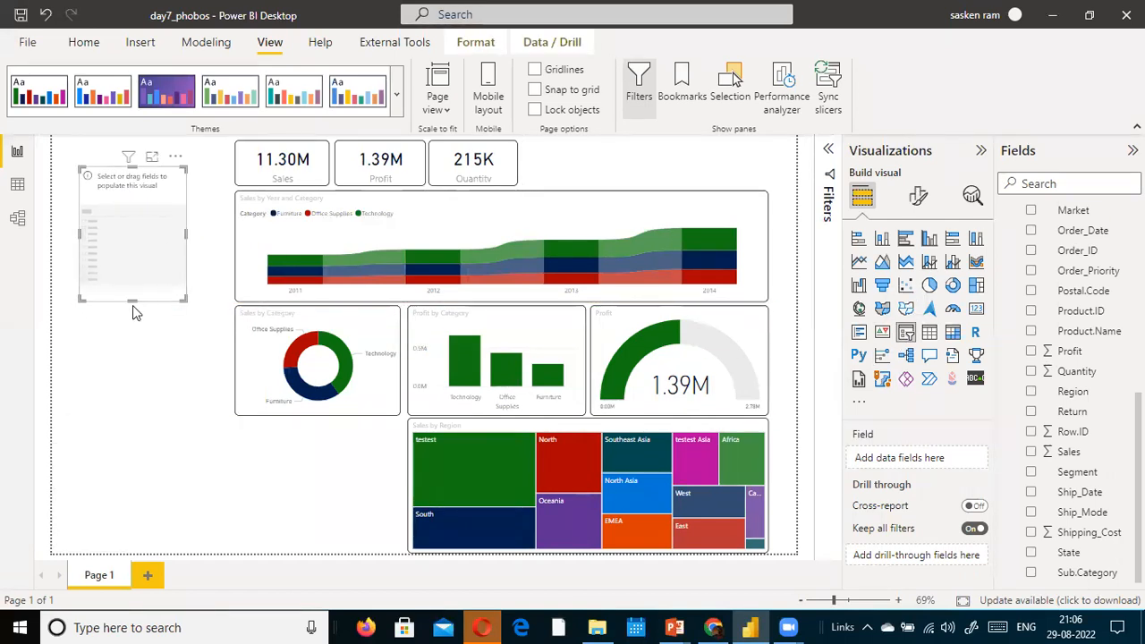
mouse_move(132, 301)
mouse_down()
mouse_move(141, 254)
mouse_move(140, 284)
mouse_up()
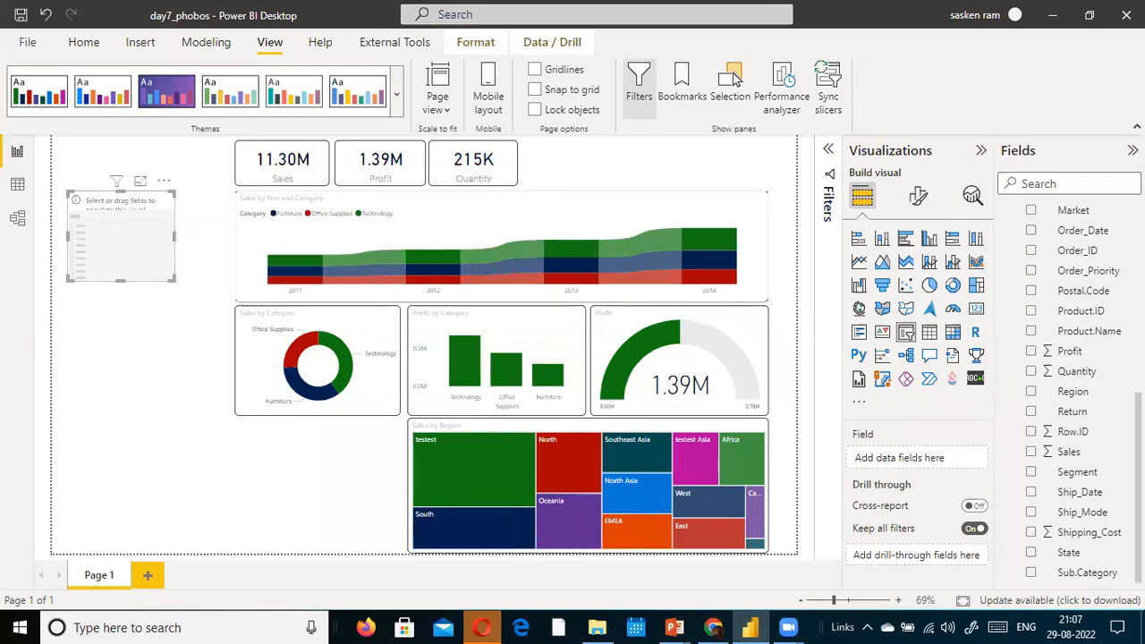
scroll(1053, 224, up, 10)
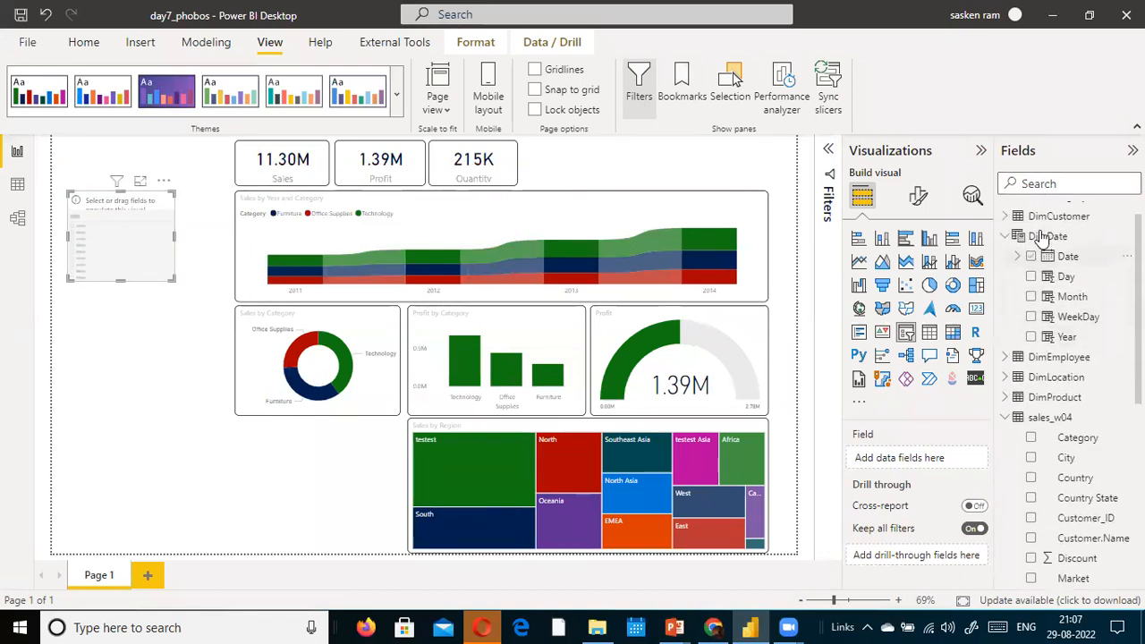
drag(1042, 356, 140, 235)
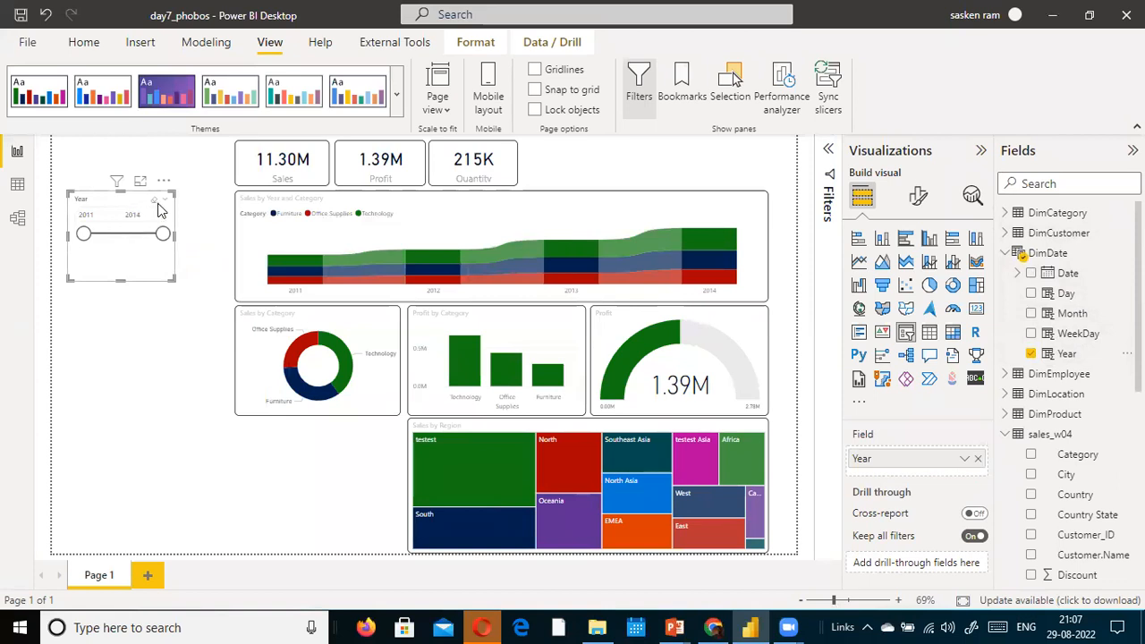
Change the Year slicer to the List style and shrink it to fit closely around its four years.
click(165, 199)
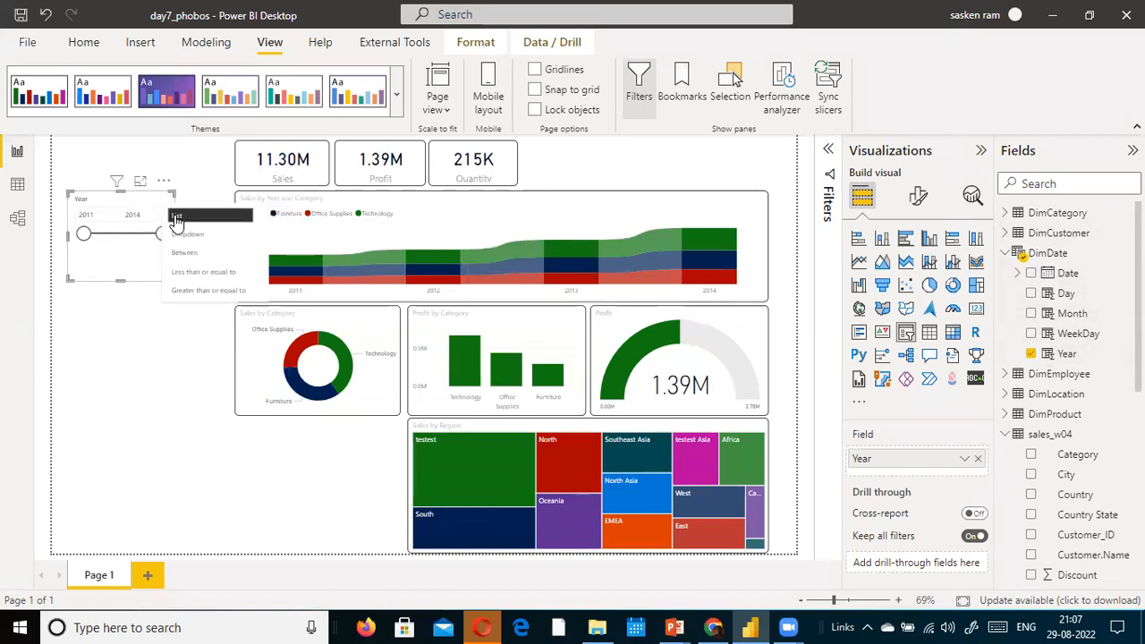
click(179, 220)
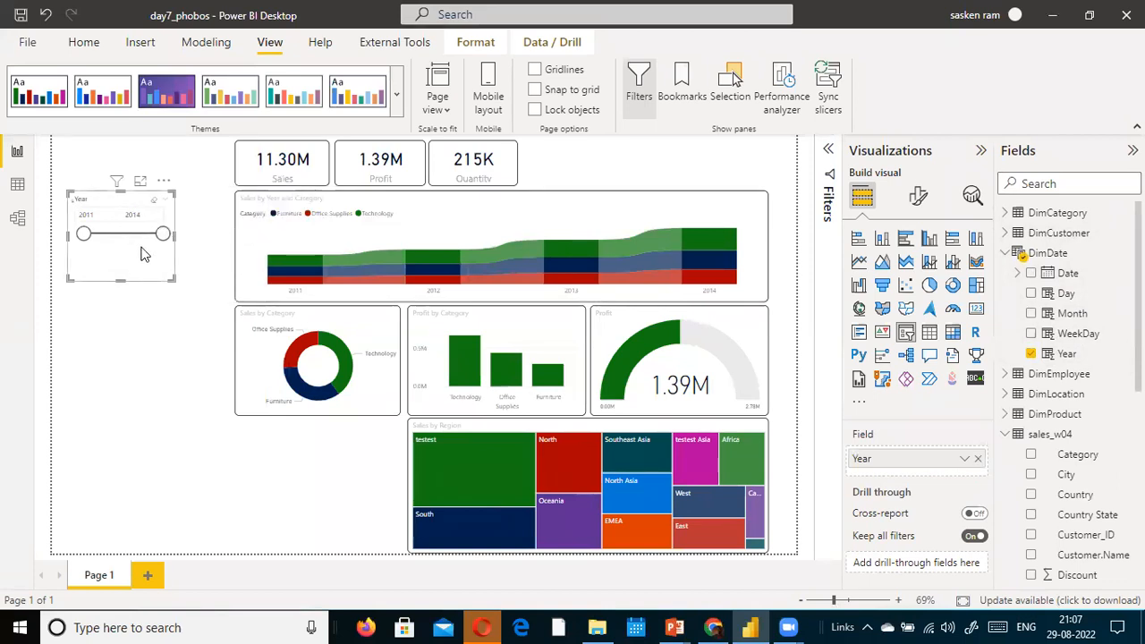
mouse_move(123, 279)
mouse_down()
mouse_move(133, 254)
mouse_move(131, 265)
mouse_up()
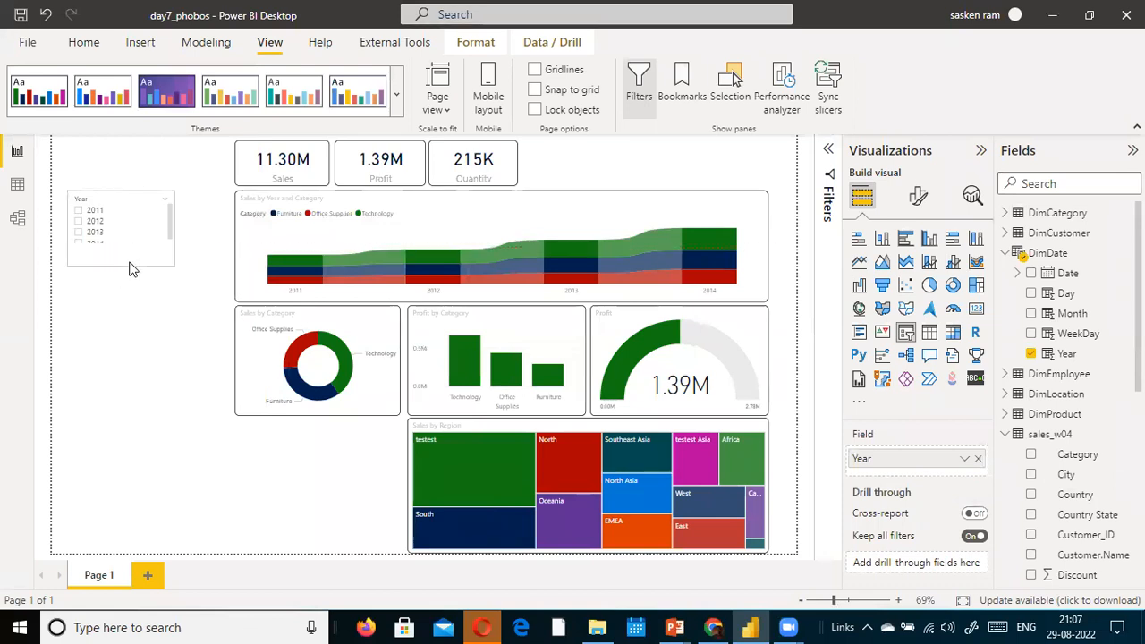
drag(174, 232, 155, 235)
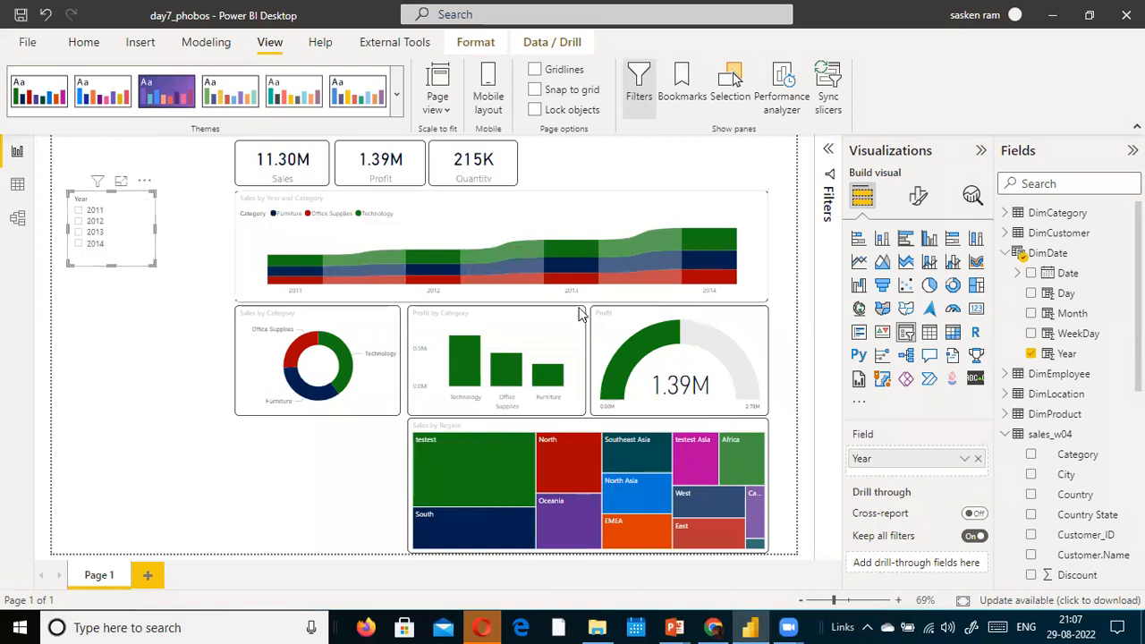
click(136, 401)
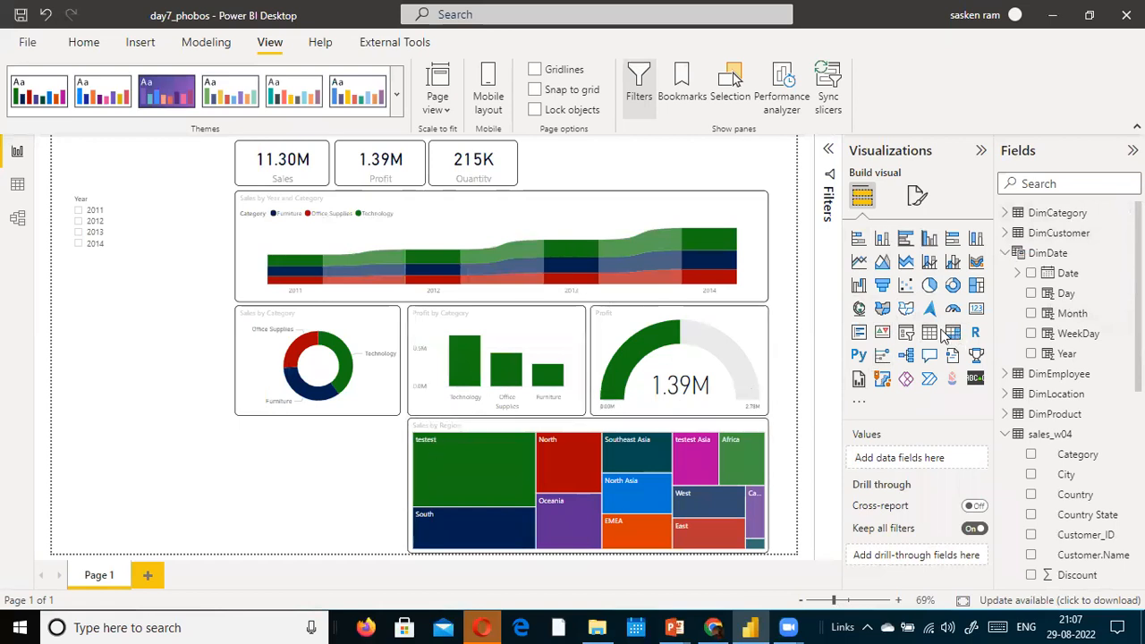
Add a slicer for the sales_w04 Country field beneath the Year slicer and shorten it to about five rows.
click(906, 334)
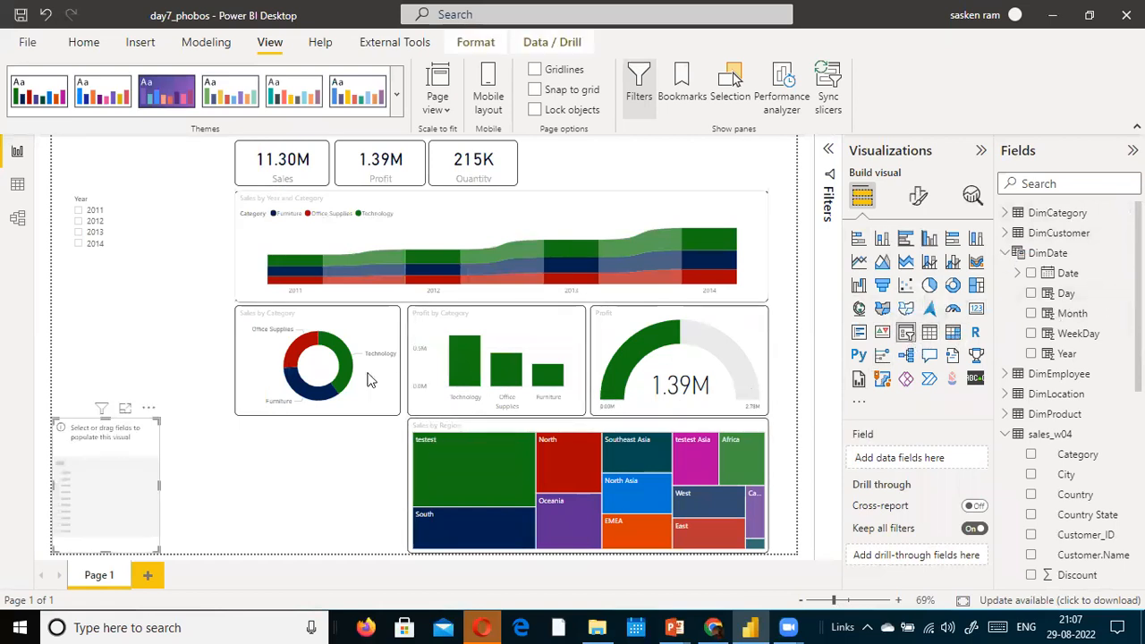
drag(138, 498, 153, 347)
scroll(1085, 326, down, 5)
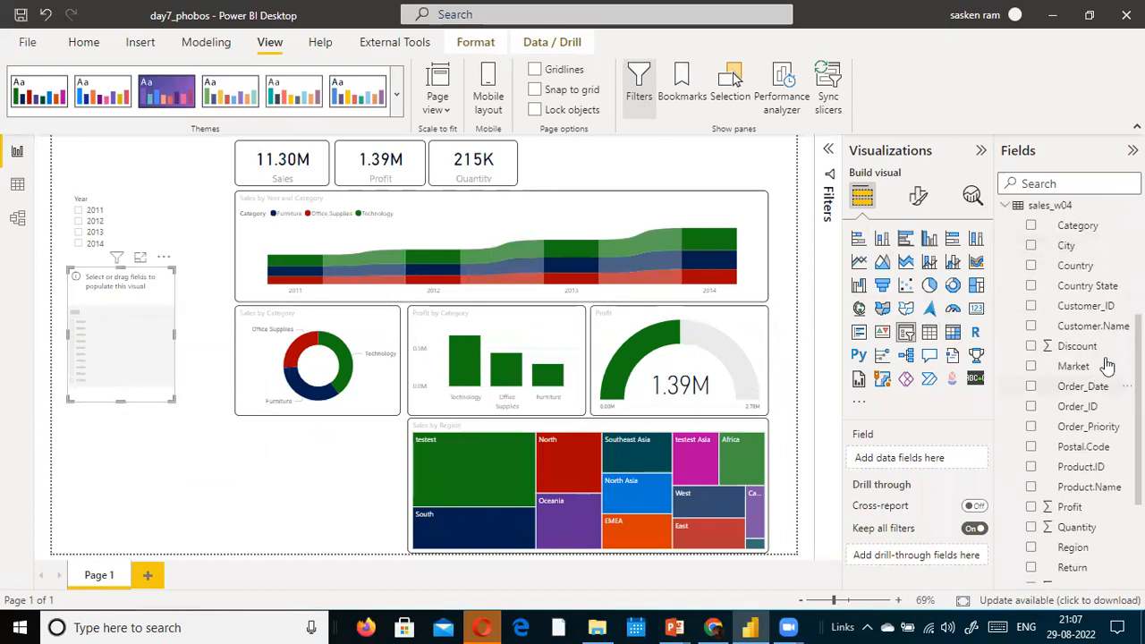
drag(1073, 265, 148, 324)
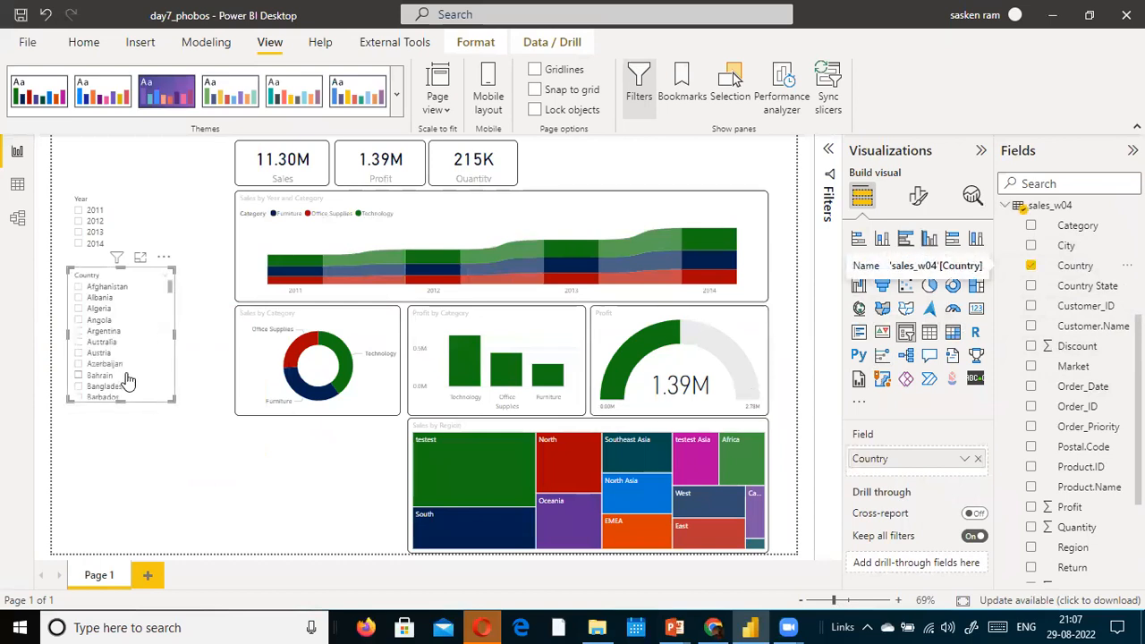
drag(126, 358, 152, 323)
click(179, 427)
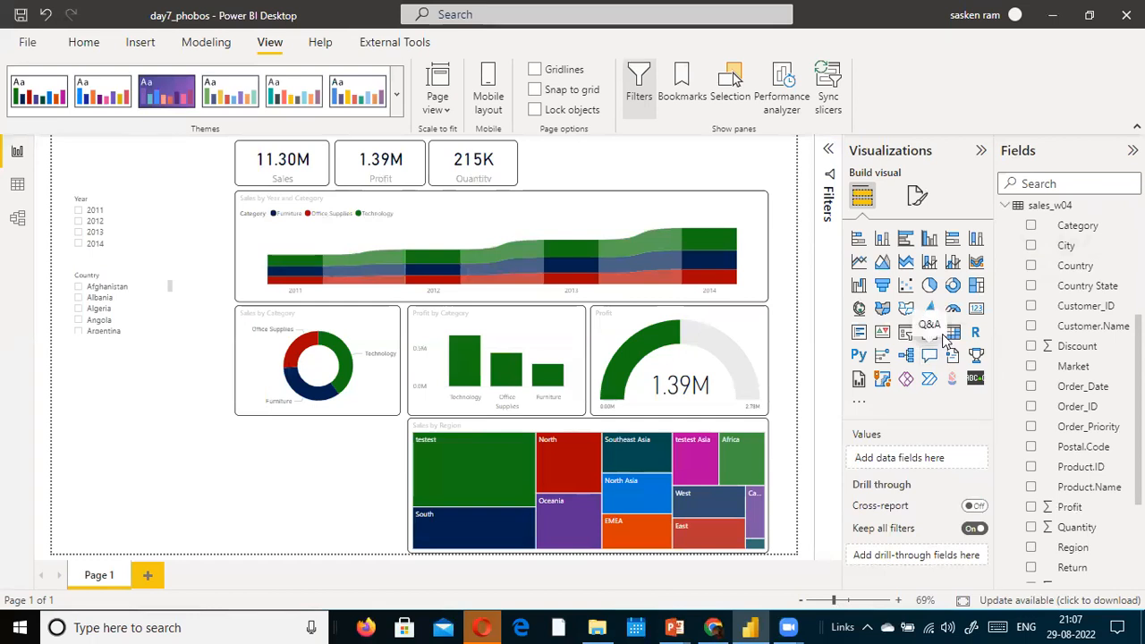
Add a shortened slicer for the sales_w04 Region field beneath the Country slicer.
click(907, 332)
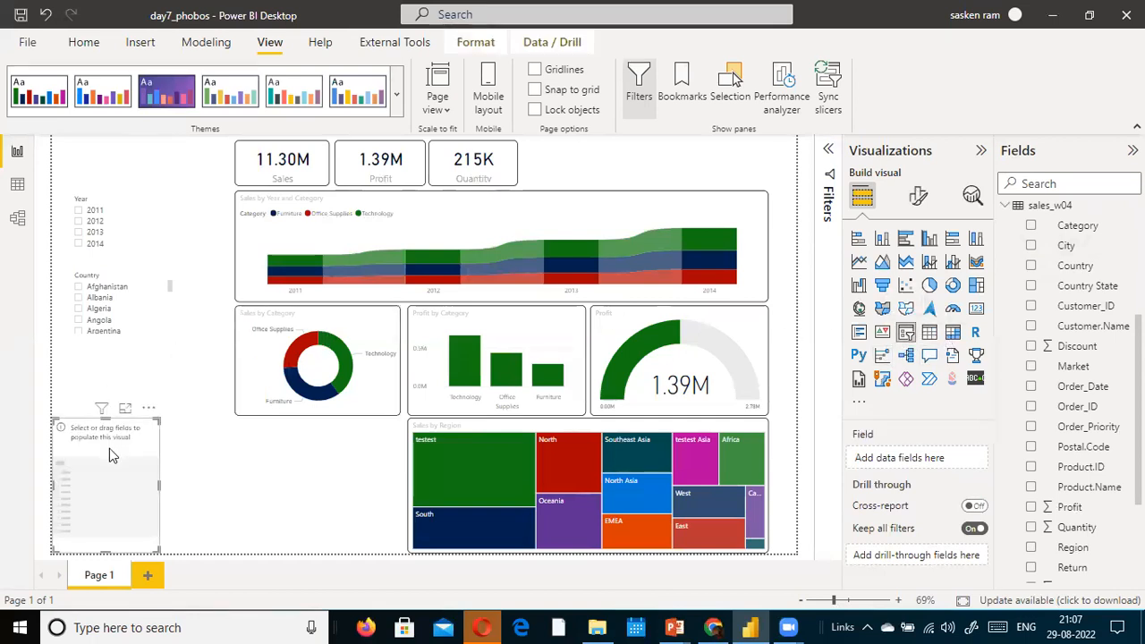
drag(109, 513, 124, 456)
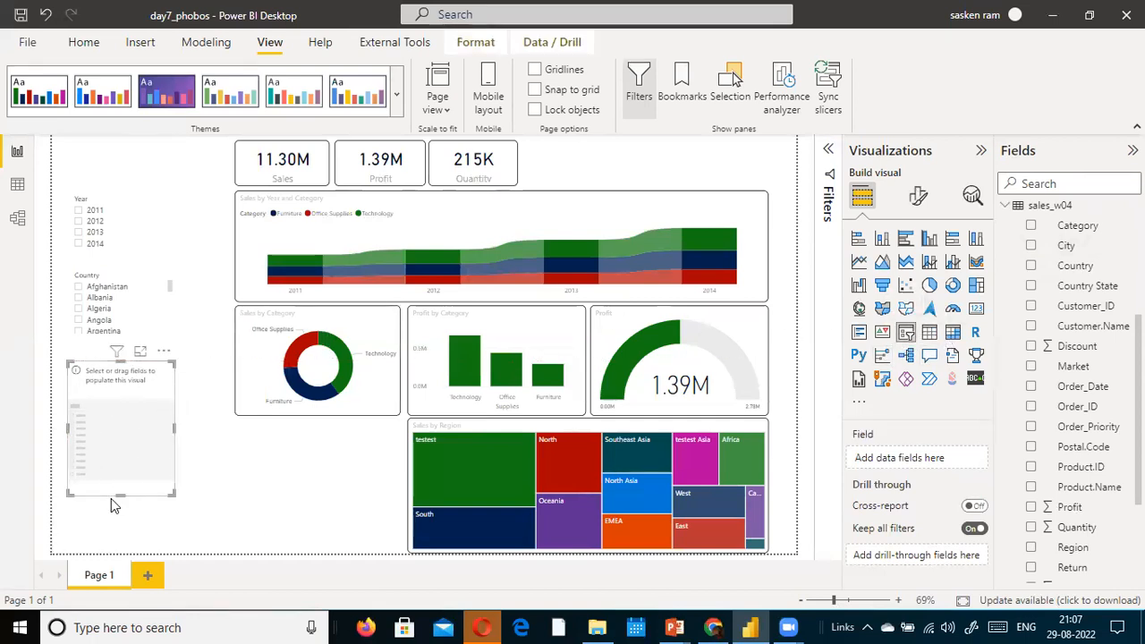
drag(117, 495, 119, 447)
click(197, 478)
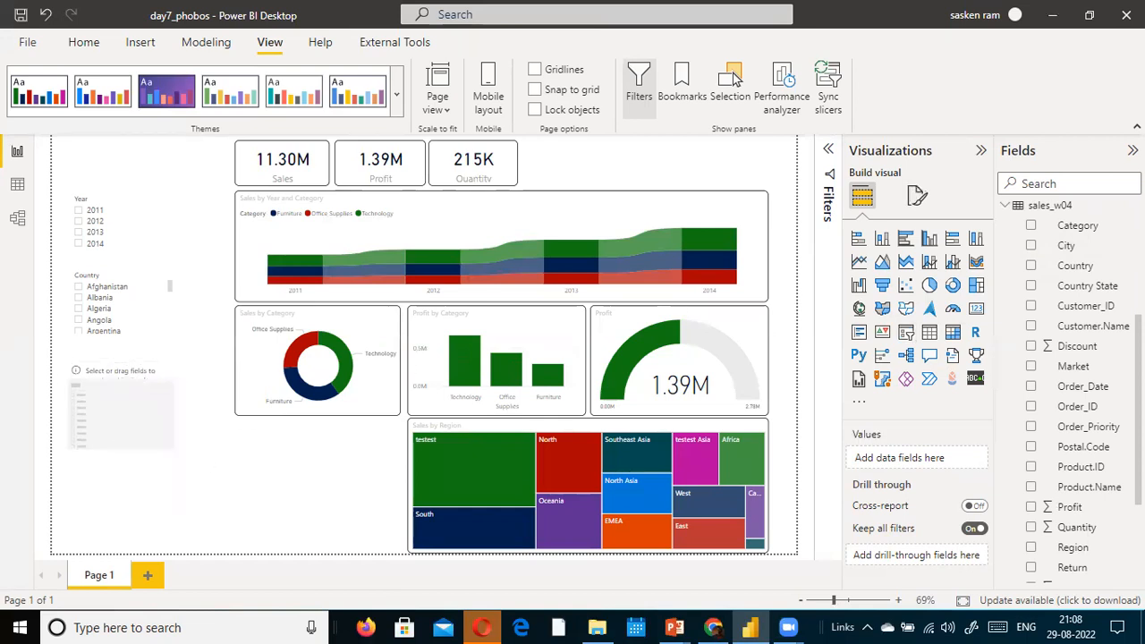
scroll(1115, 355, down, 3)
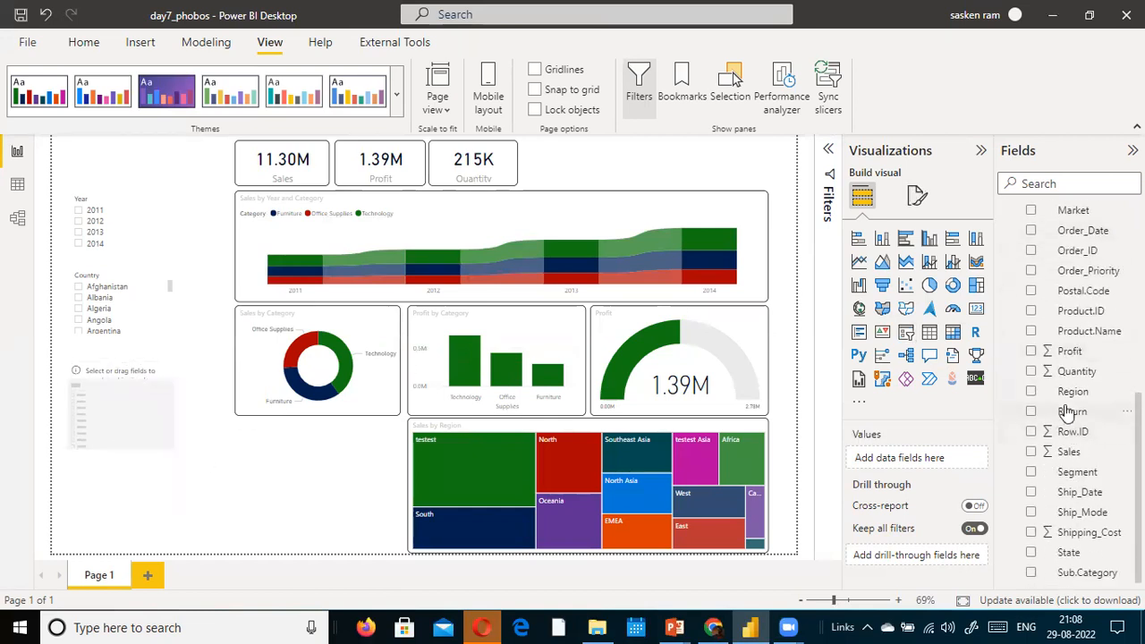
drag(1072, 399, 107, 407)
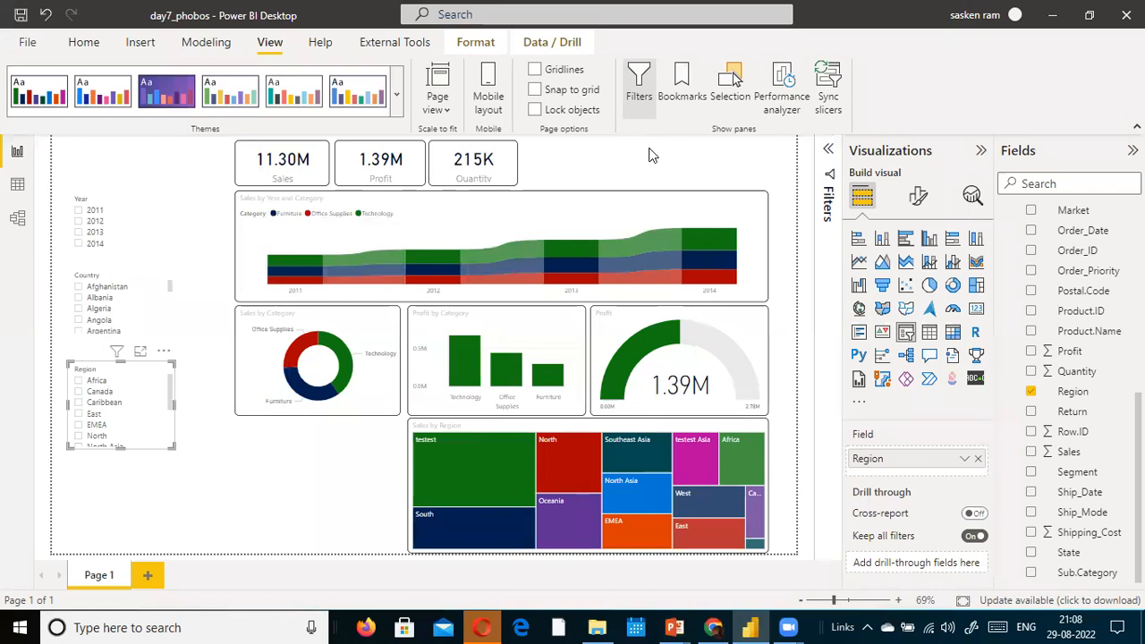
click(222, 506)
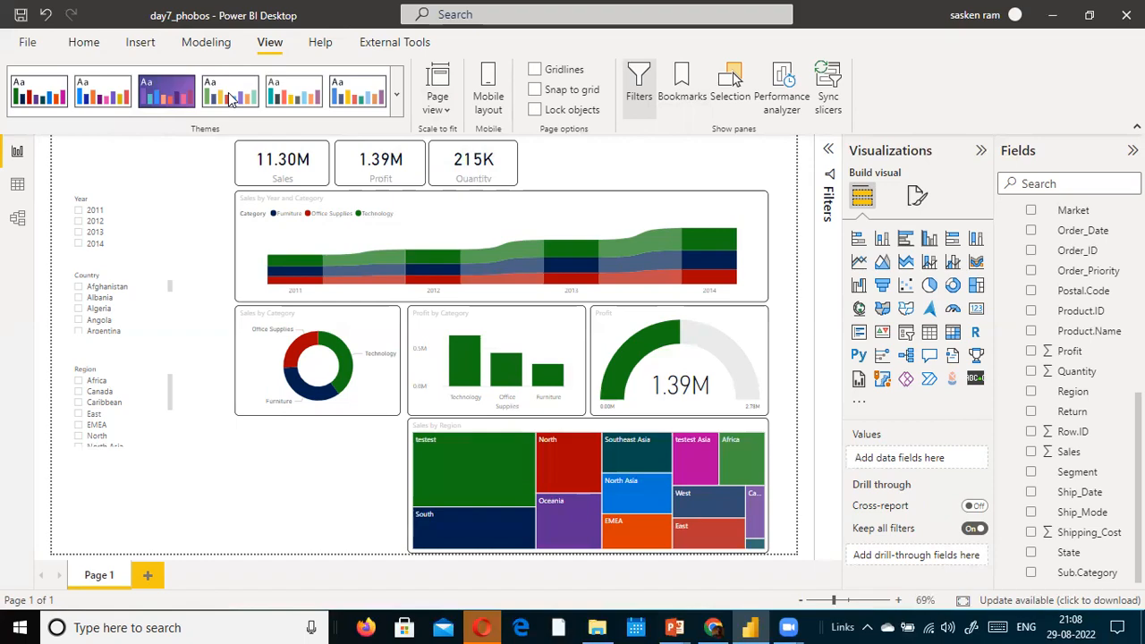
Launch the Epic Pen annotation tool, ignore its update offer and move its toolbar clear of the report.
key(super+d)
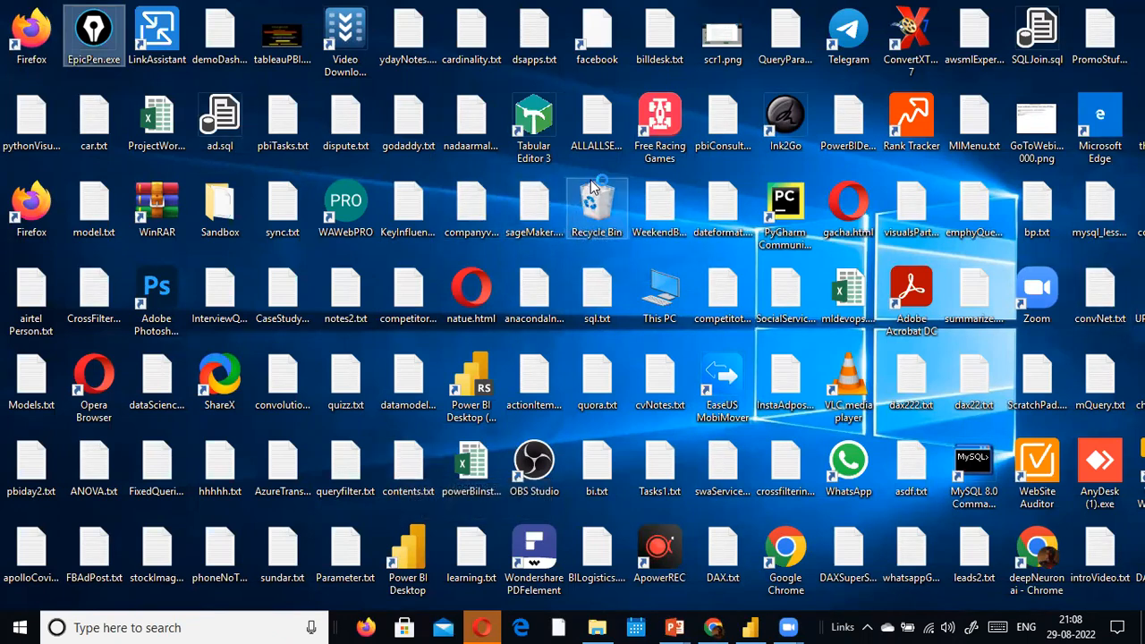
key(alt+Tab)
key(alt+Tab)
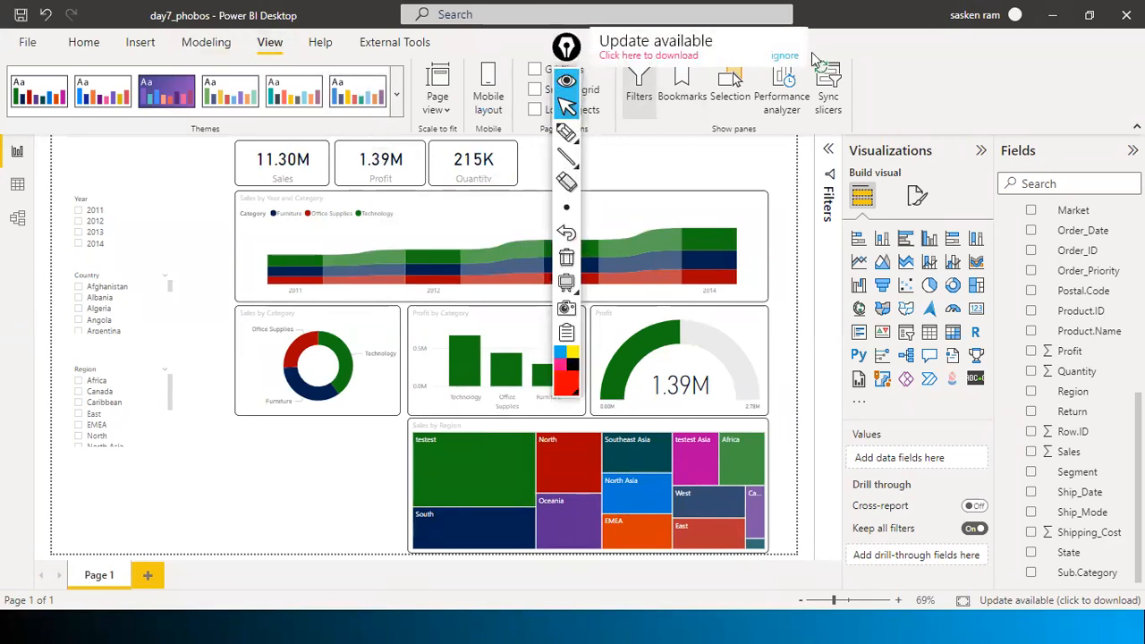
click(785, 55)
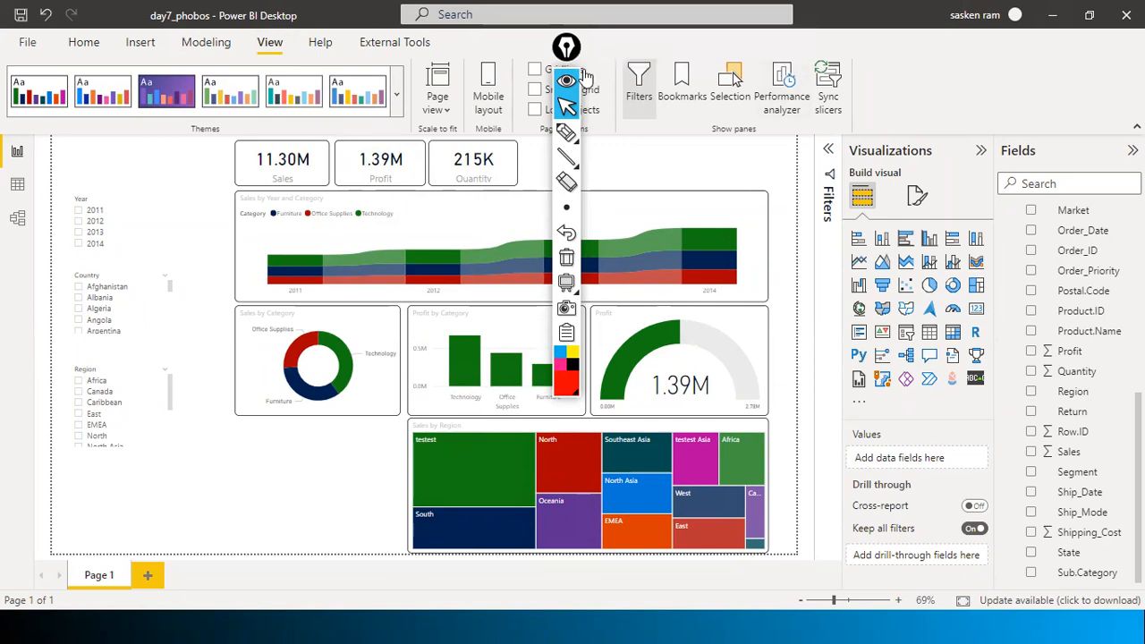
drag(566, 47, 1134, 550)
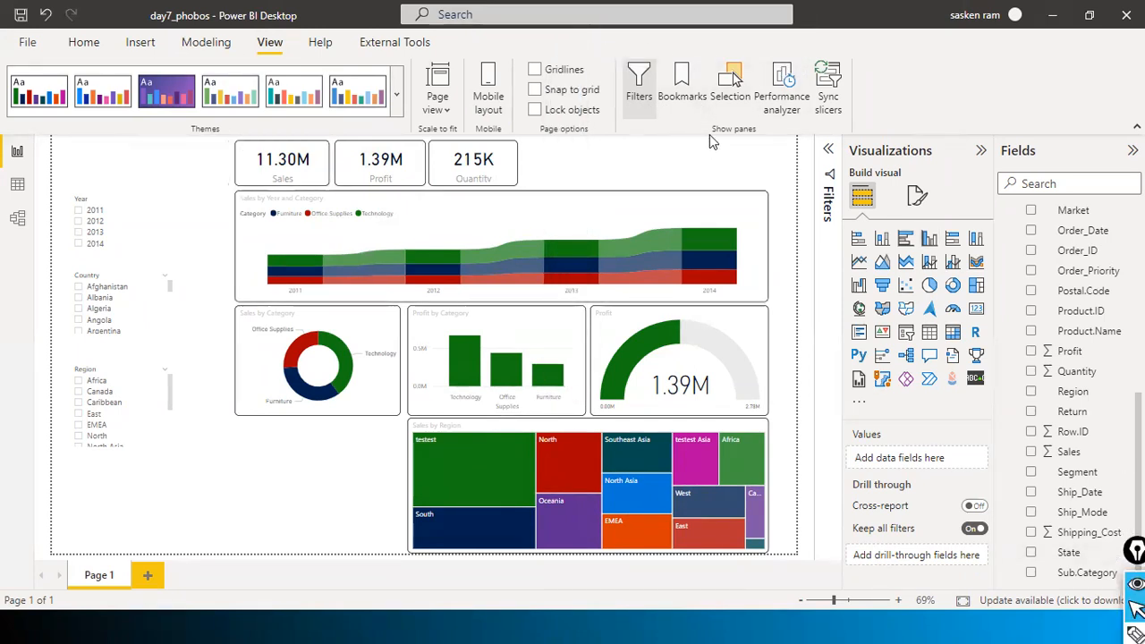
Display the report's bookmarks and check the layer order of the visuals on the page.
click(691, 100)
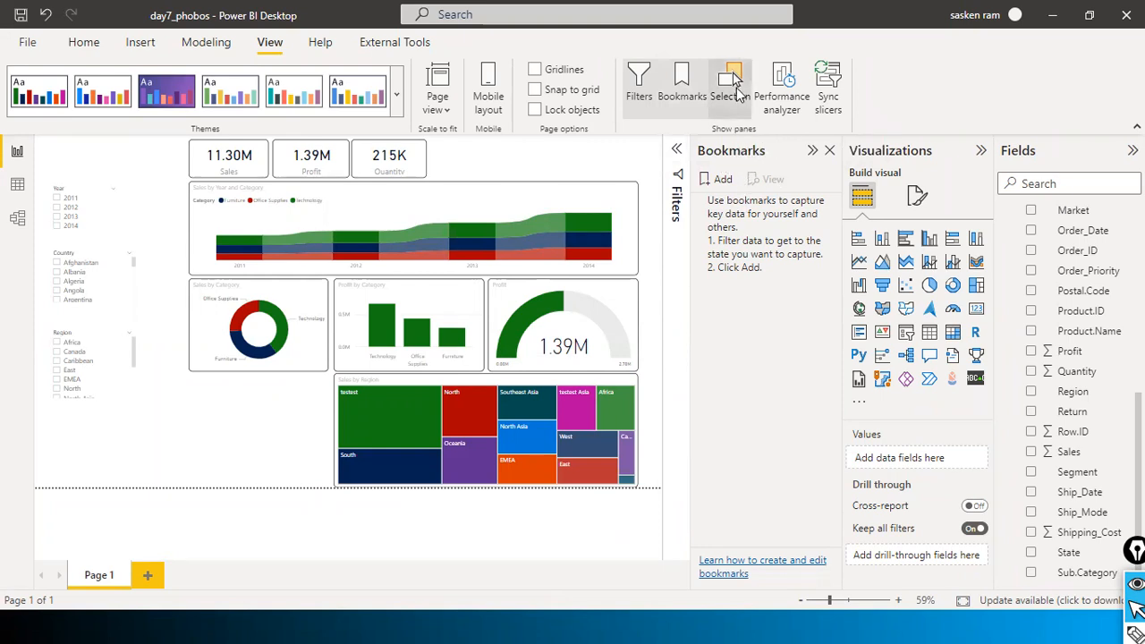
click(730, 85)
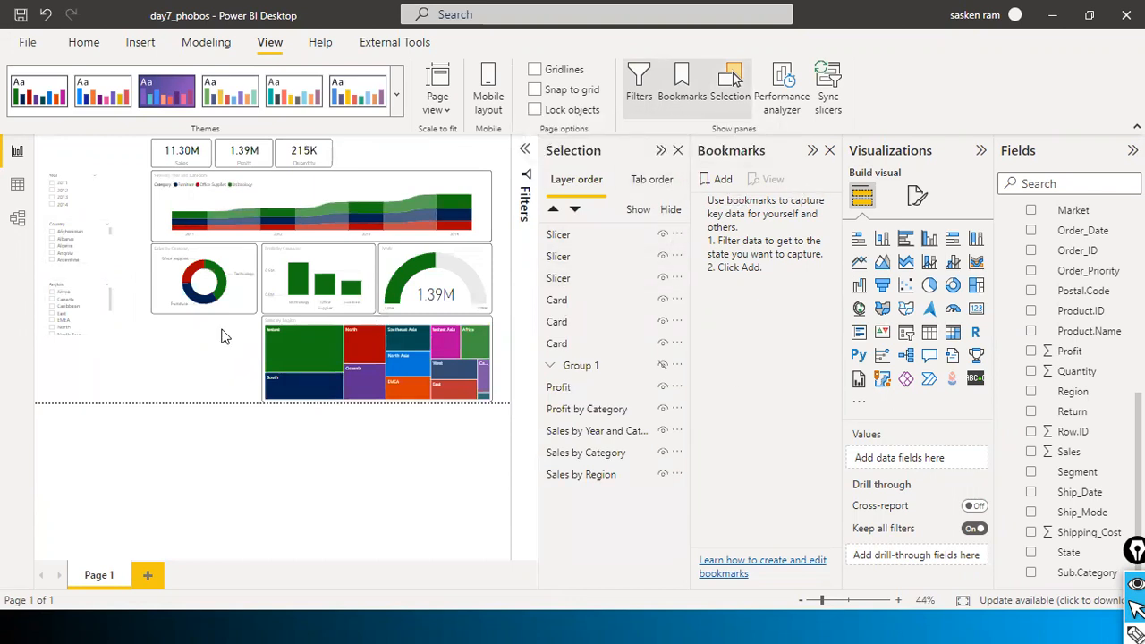
click(678, 152)
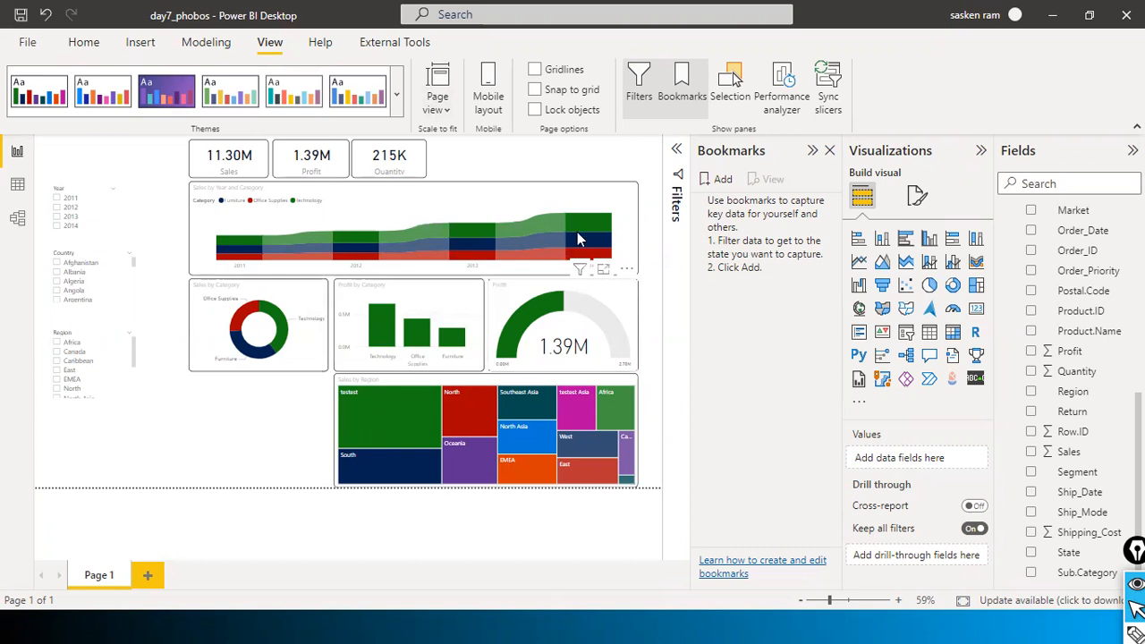
Add a bookmark of the unfiltered report page and name it Overall Performance.
click(713, 180)
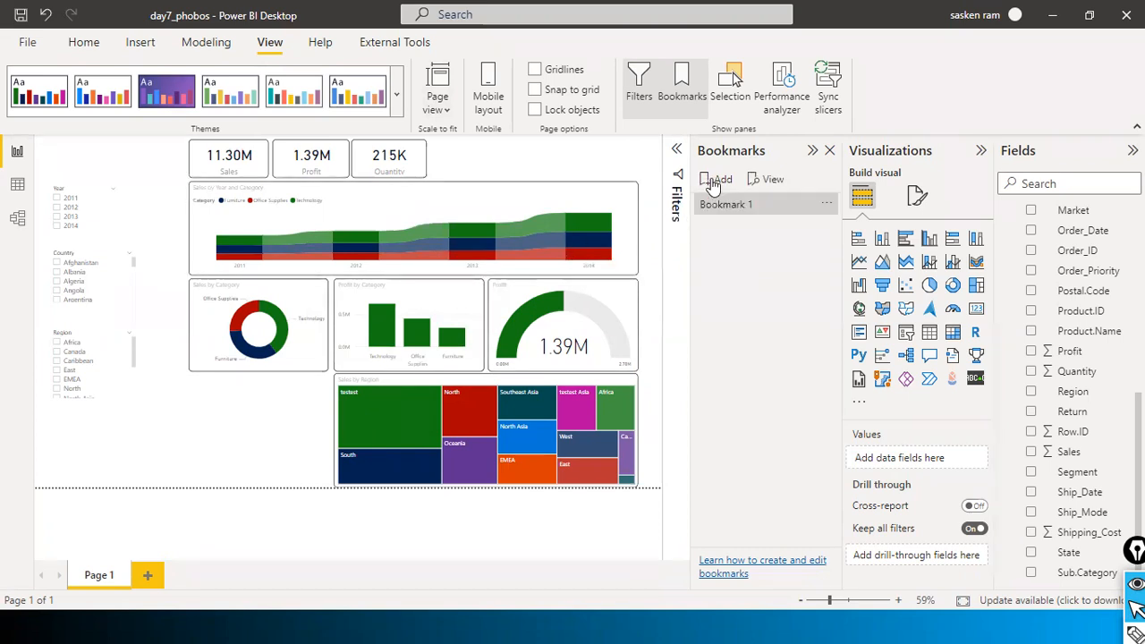
double_click(758, 204)
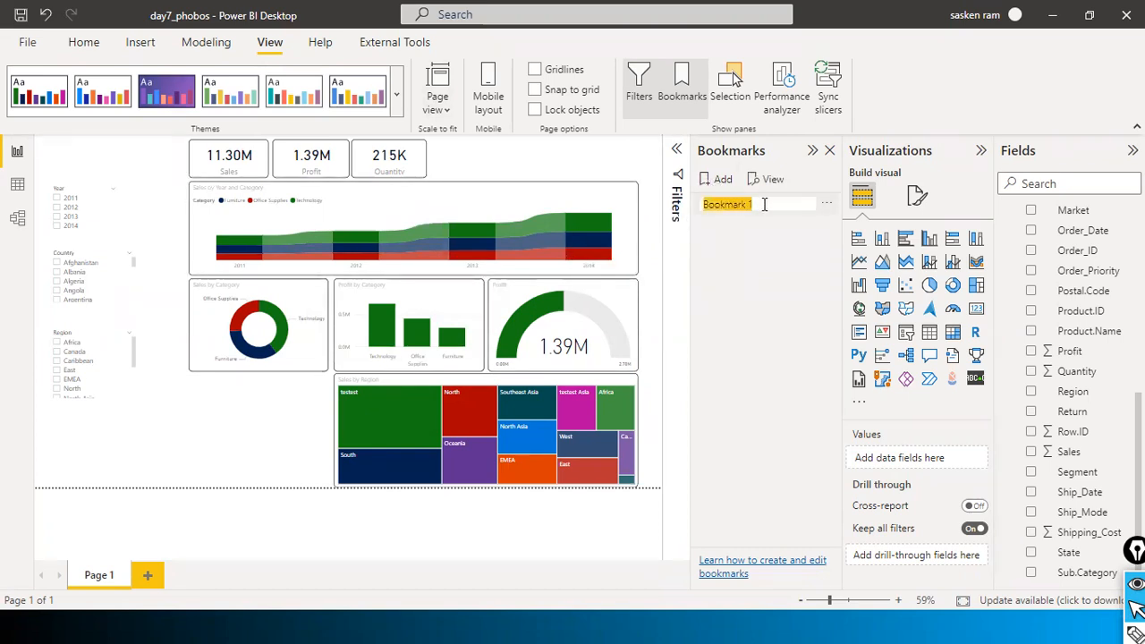
text(C)
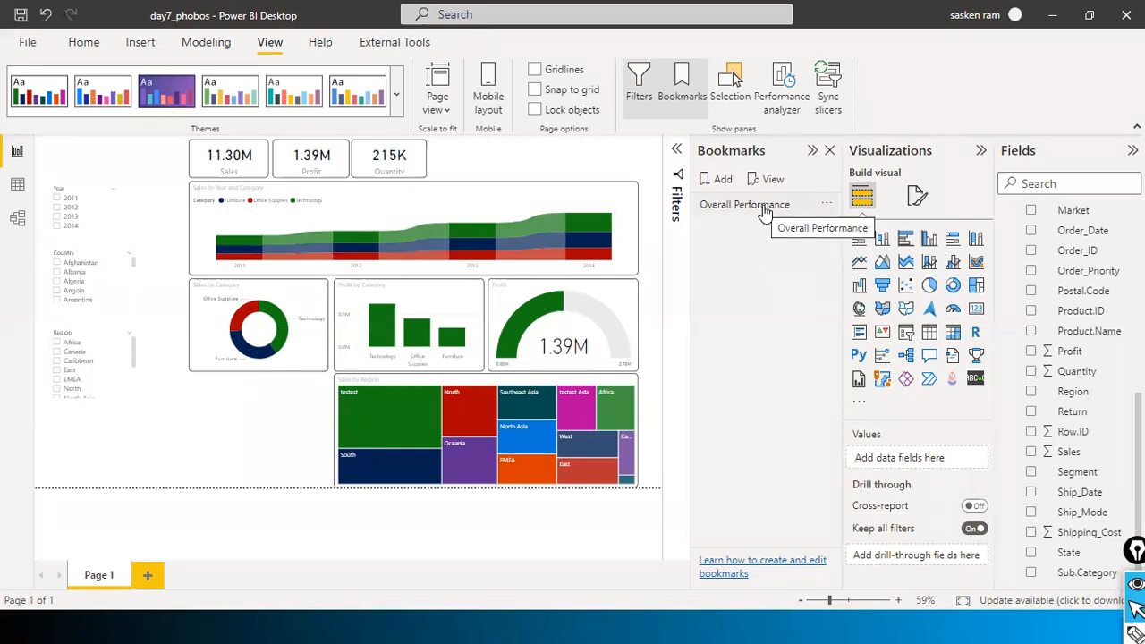
key(Return)
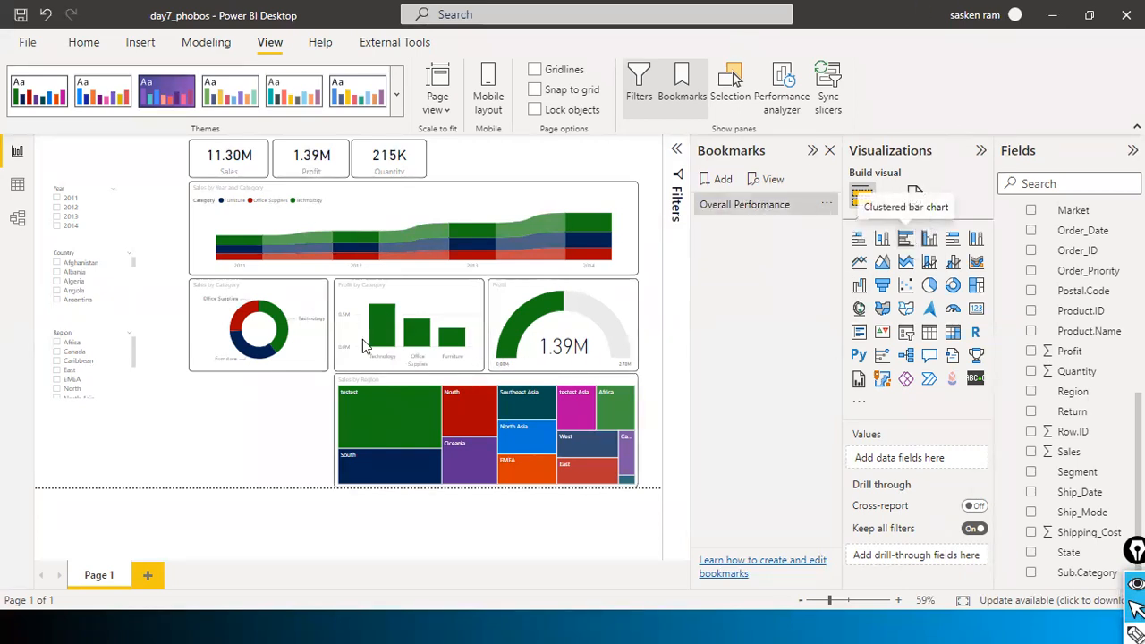
Filter the report to years 2013 and 2014 and to the regions North, North Asia and testest Asia.
click(56, 223)
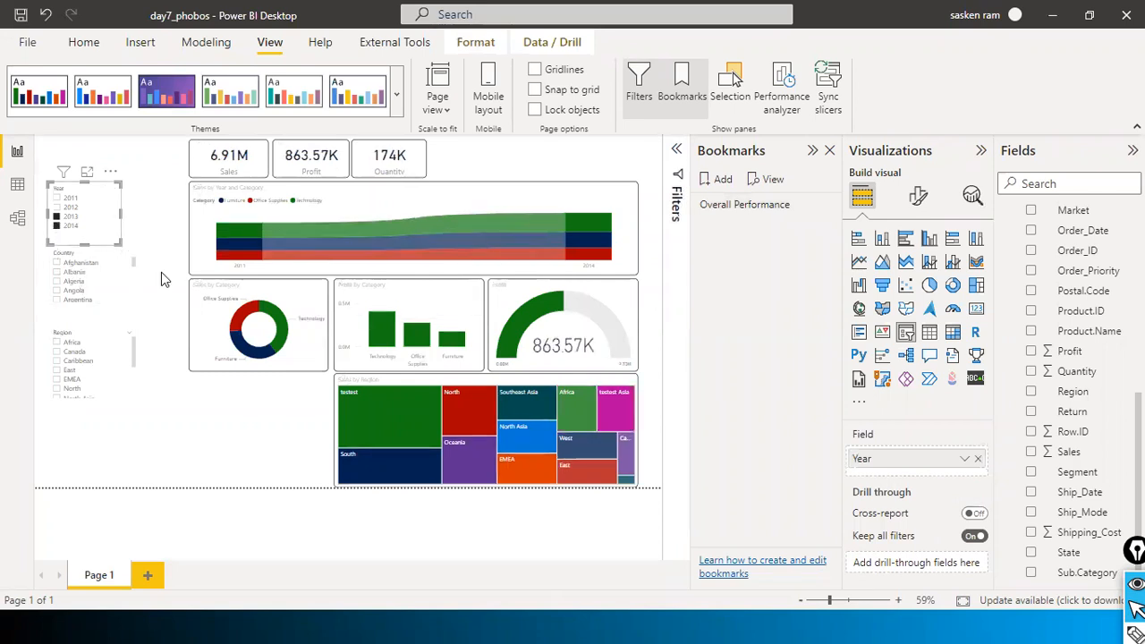
click(56, 381)
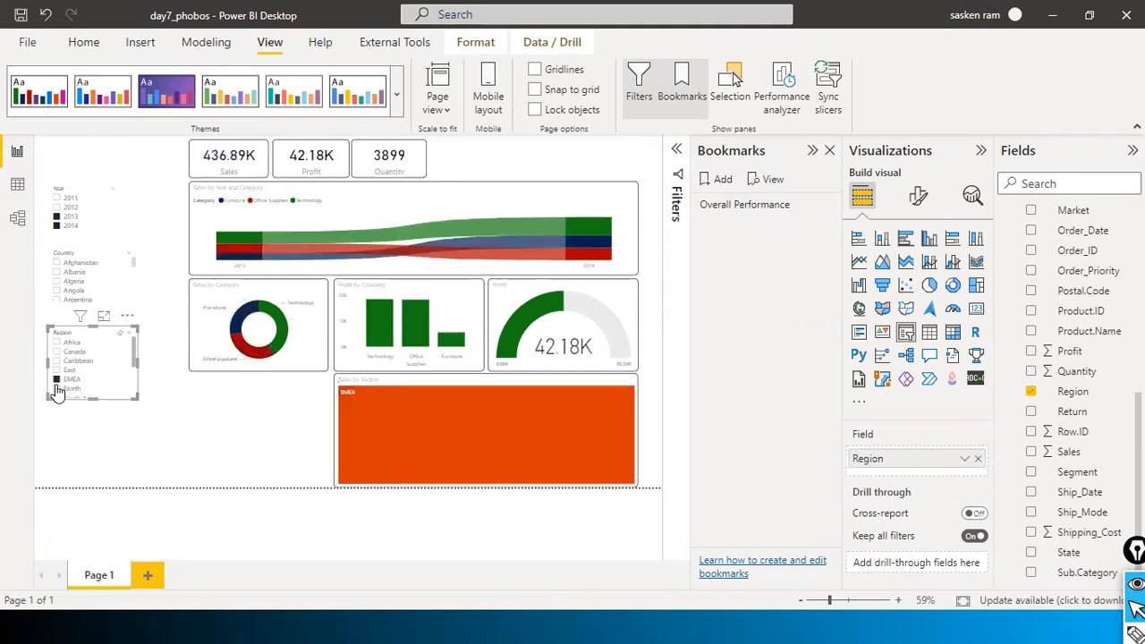
scroll(70, 397, down, 1)
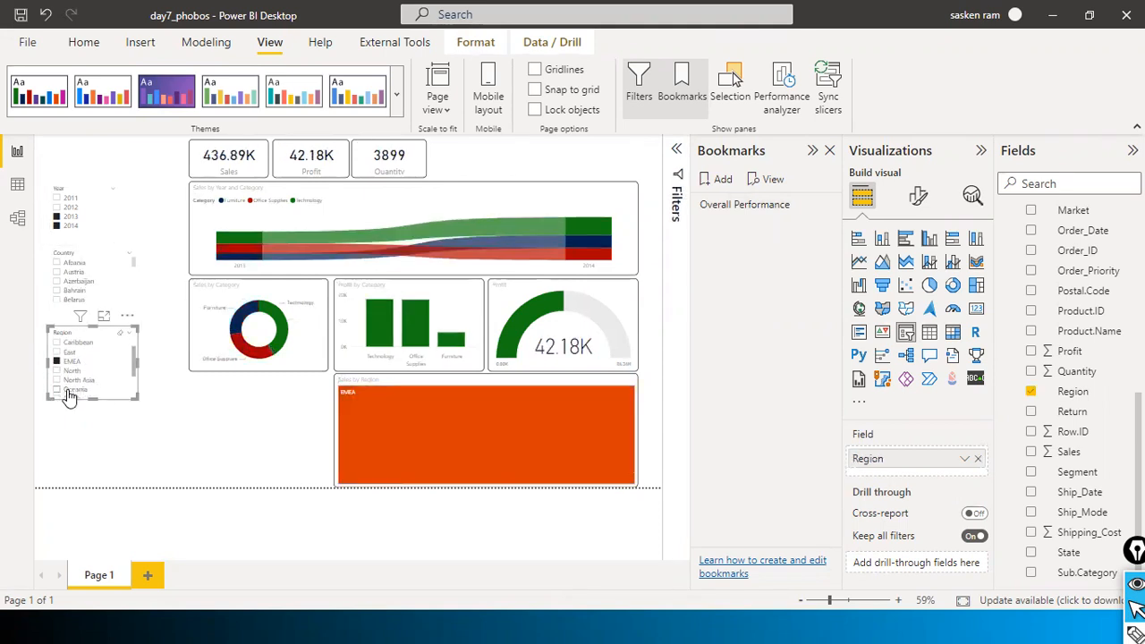
click(57, 362)
click(56, 380)
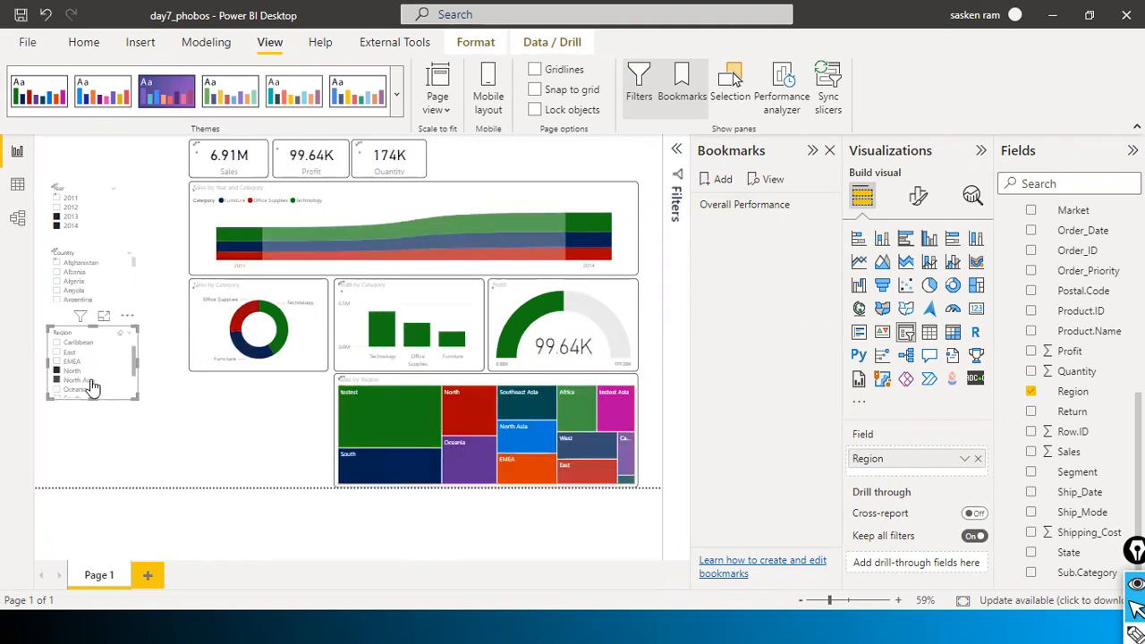
scroll(100, 380, down, 2)
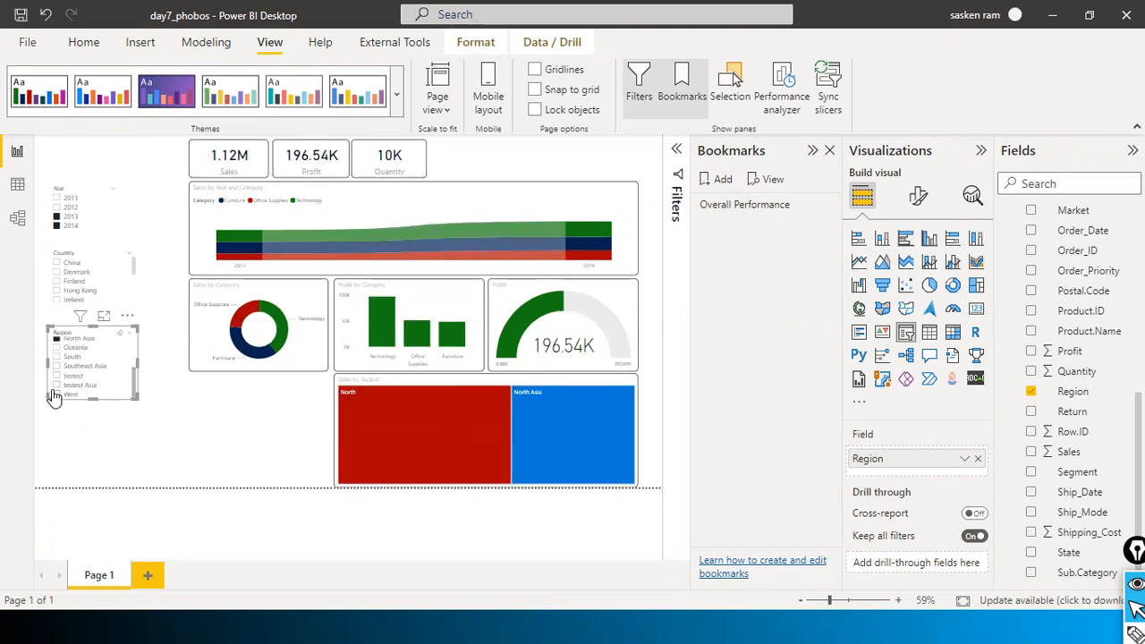
click(54, 385)
scroll(114, 386, up, 2)
scroll(114, 387, up, 2)
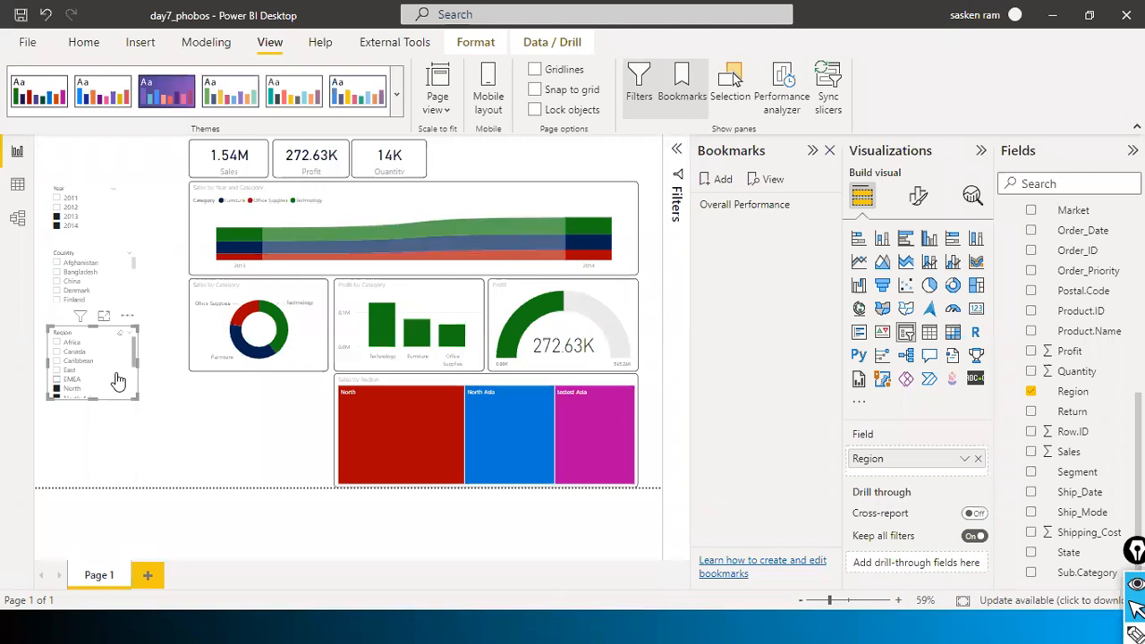
scroll(115, 381, down, 3)
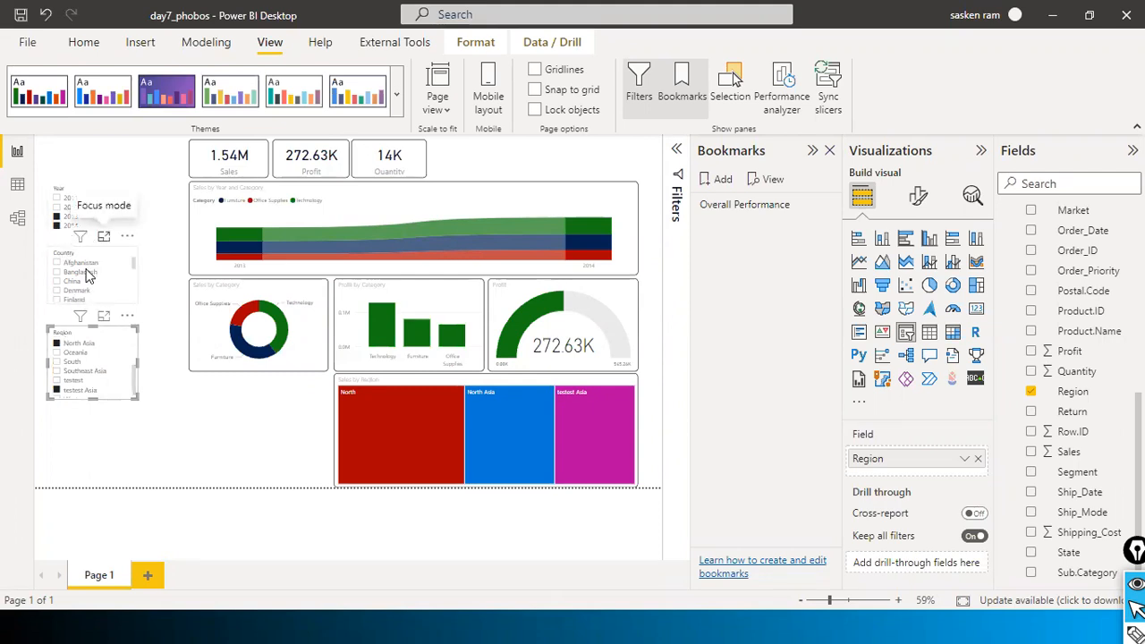
Add a bookmark of the filtered northern view and name it Last 2 Years North Region Sales.
mouse_move(483, 264)
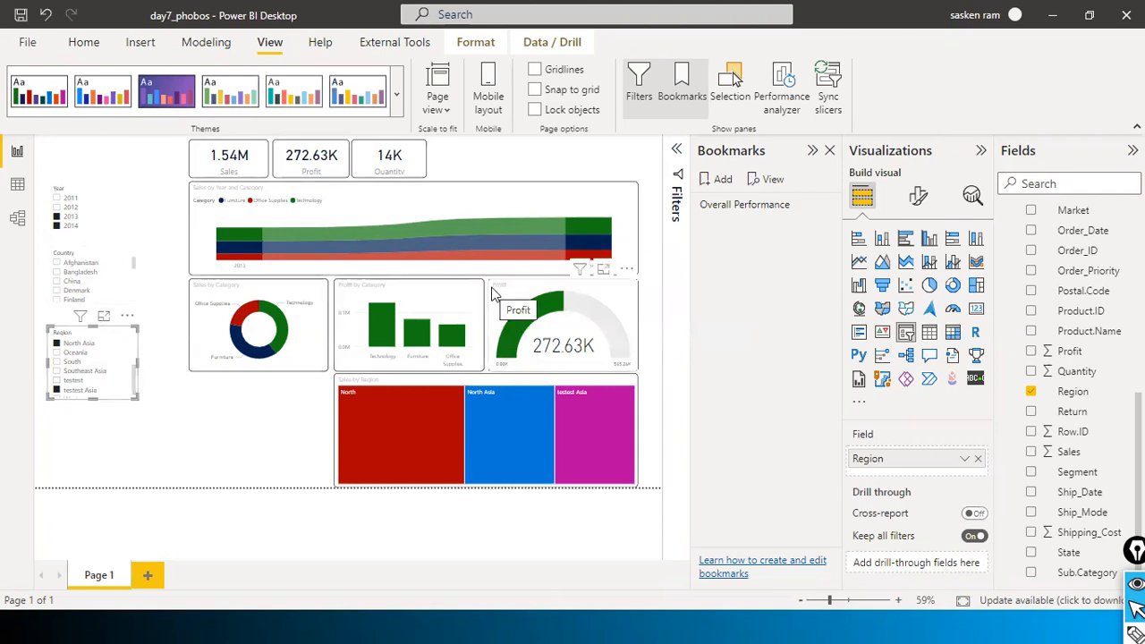
click(726, 182)
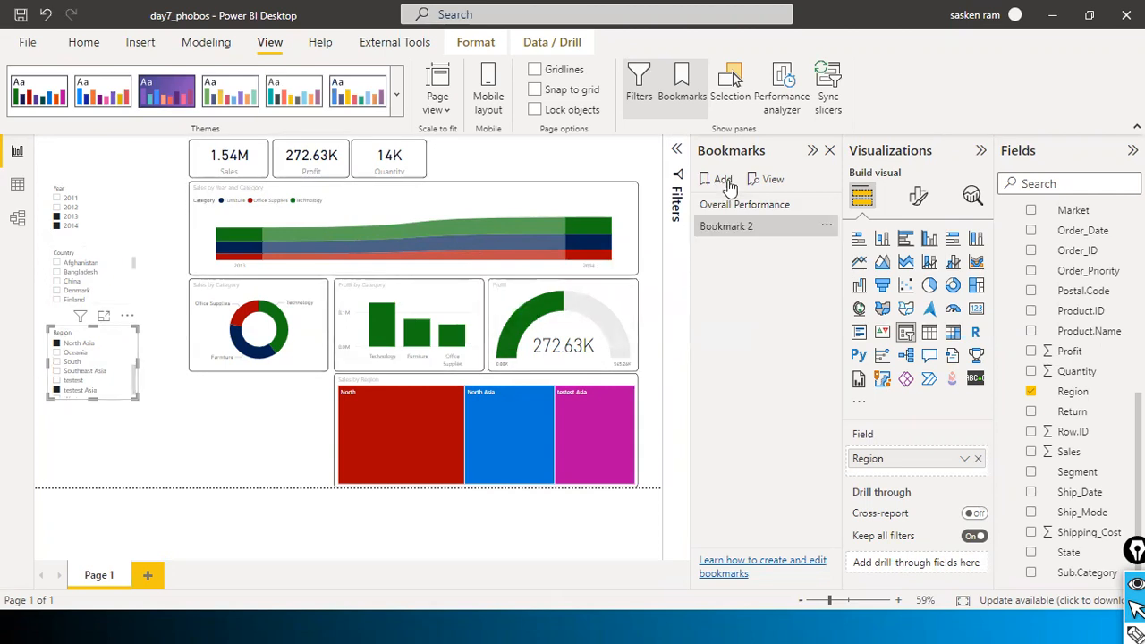
double_click(736, 226)
text(North Region S)
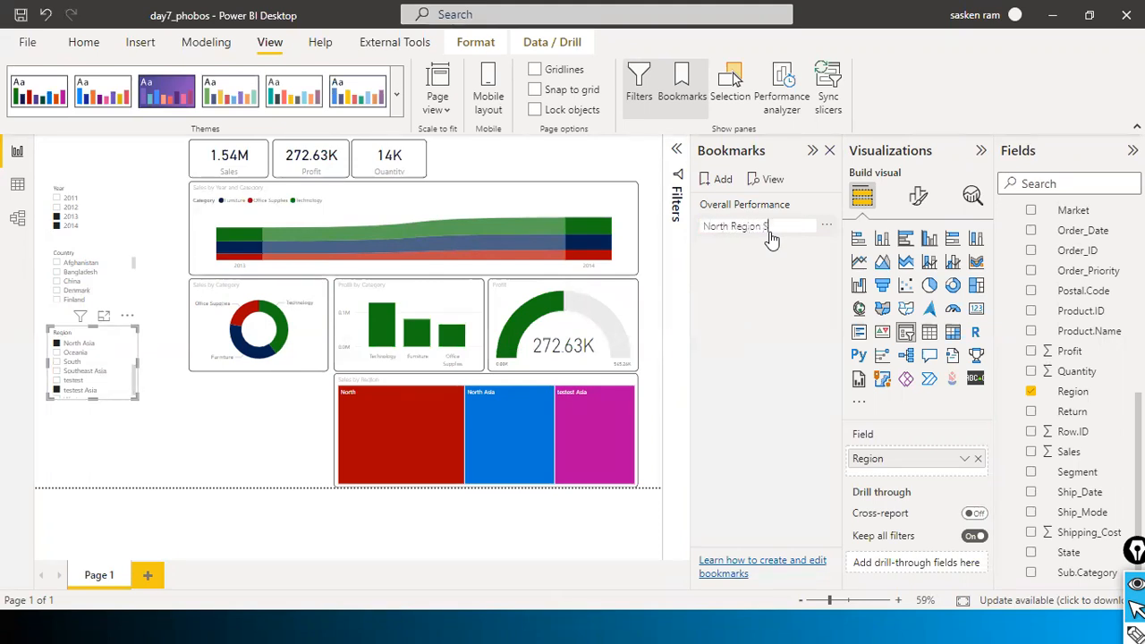
text(ales)
key(Home)
text(Last 2 Years)
key(Return)
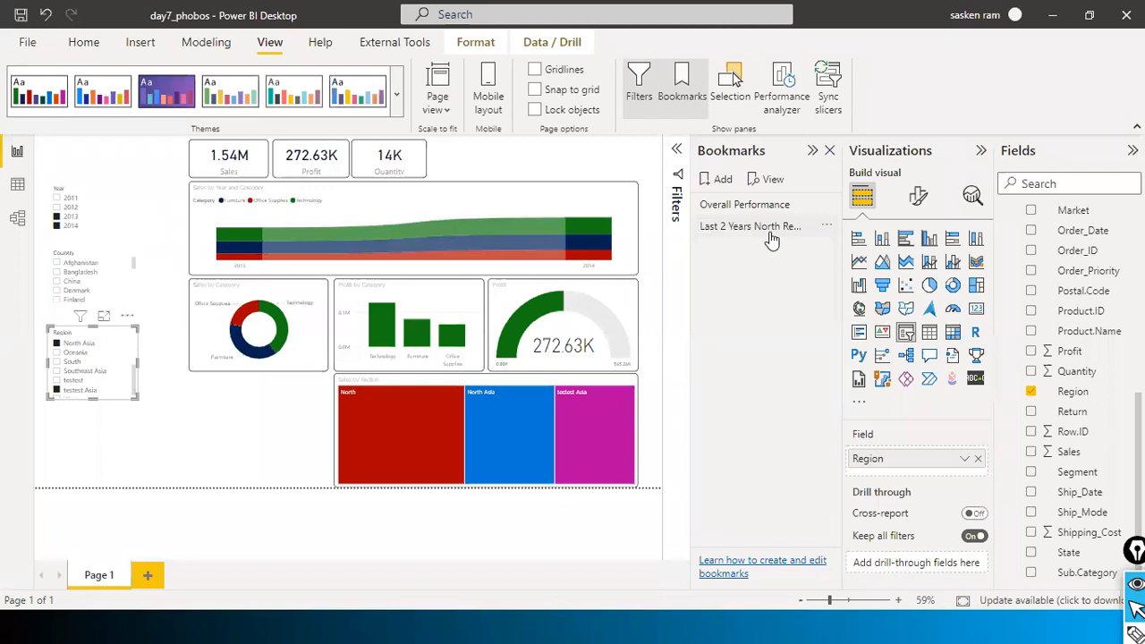
click(769, 227)
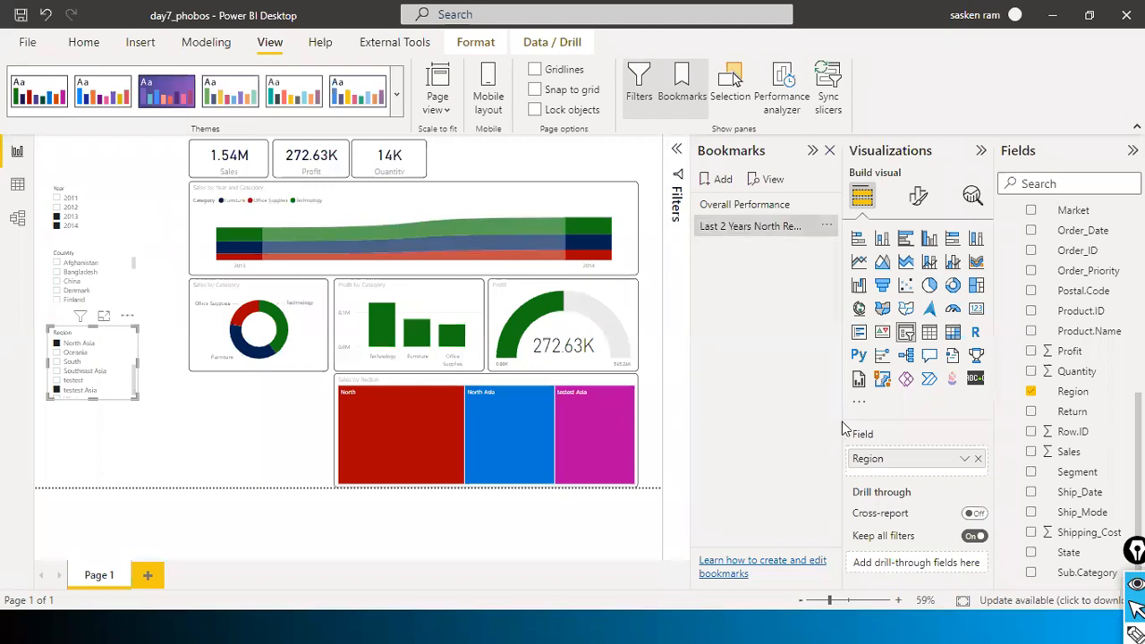
Clear the Year and Region slicer selections and filter the Year slicer to 2013 and 2014 again.
click(104, 189)
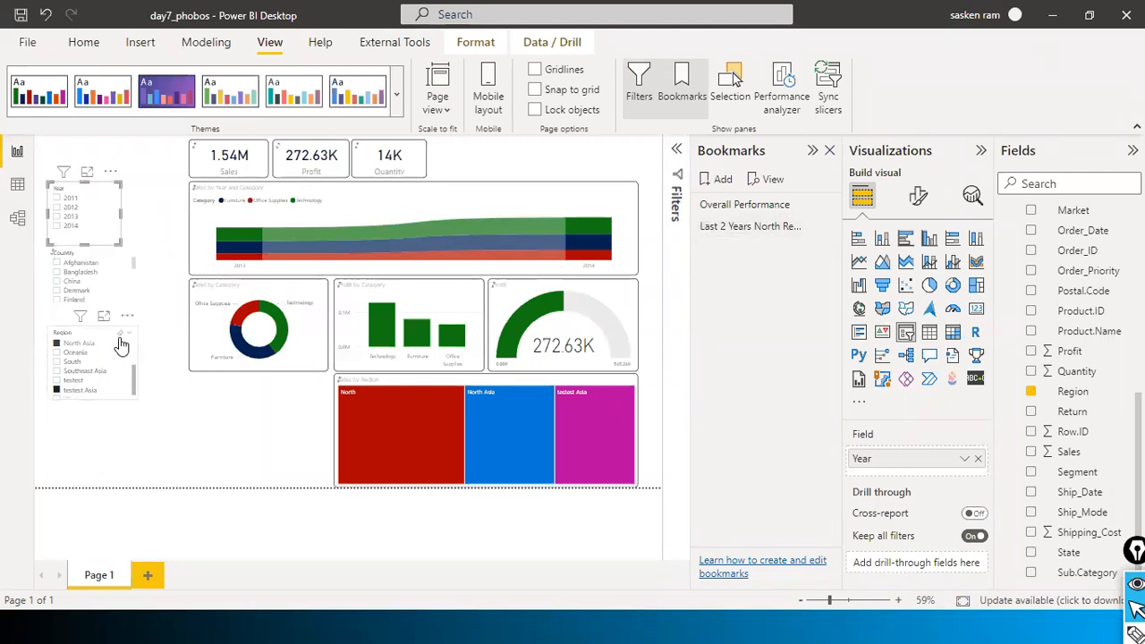
click(120, 334)
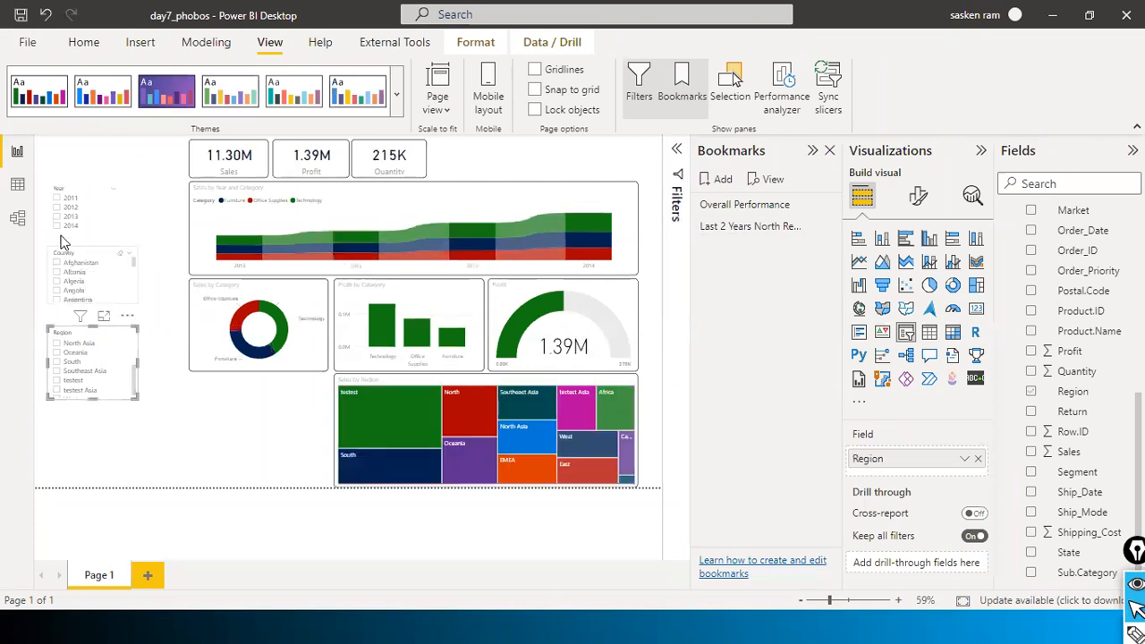
click(55, 208)
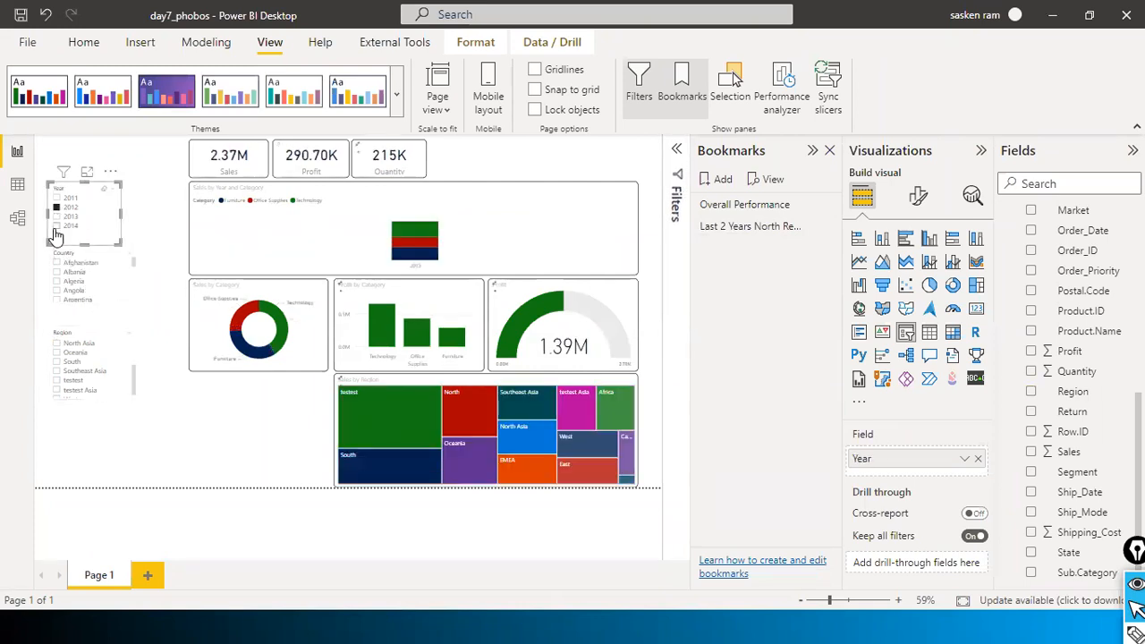
click(56, 218)
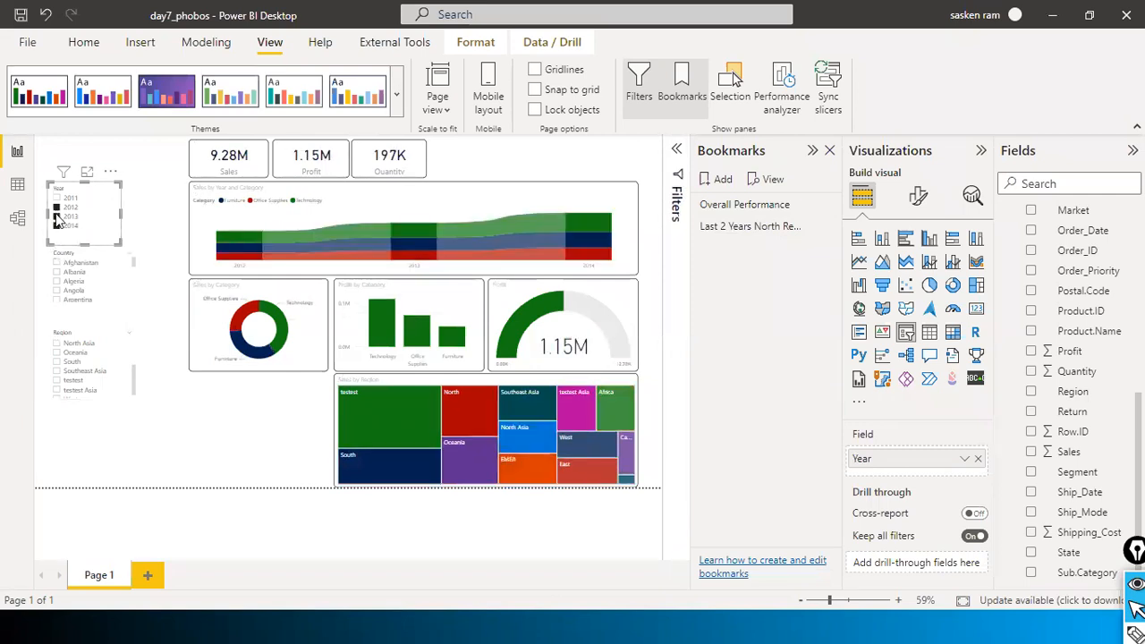
click(56, 225)
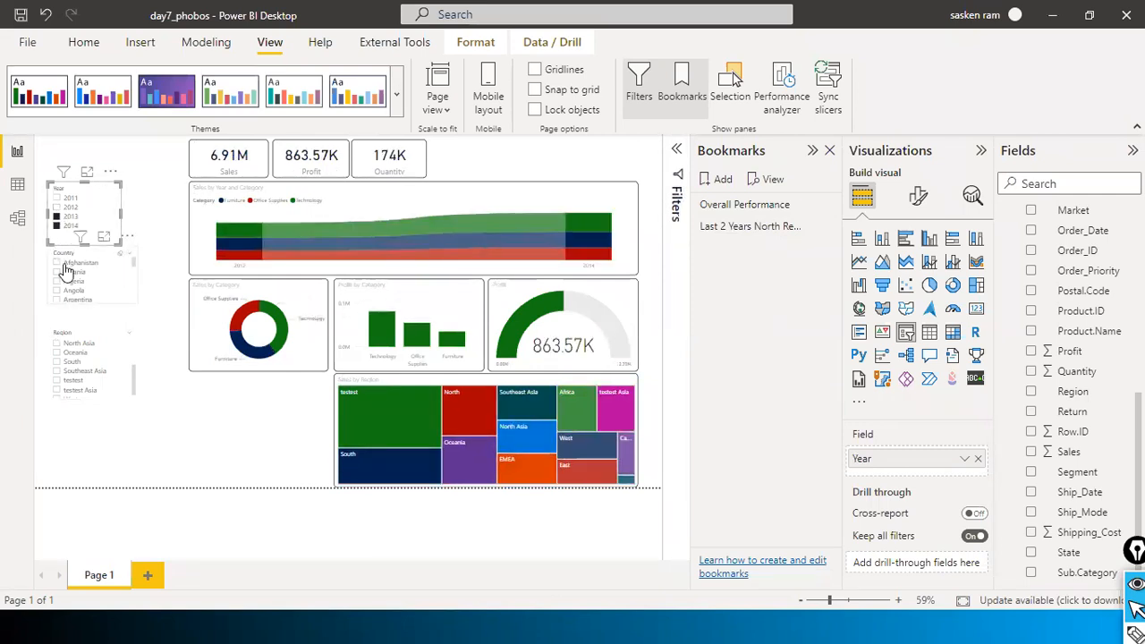
Filter the Region slicer to South and Southeast Asia, checking the list for other southern regions.
click(57, 361)
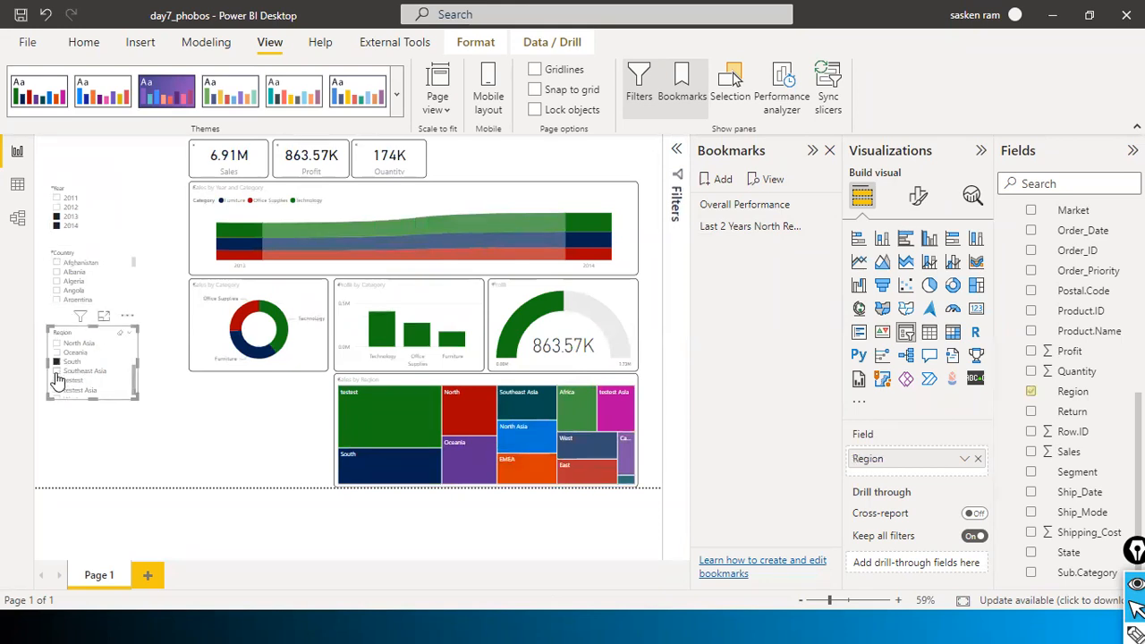
ctrl+click(62, 373)
scroll(121, 380, down, 1)
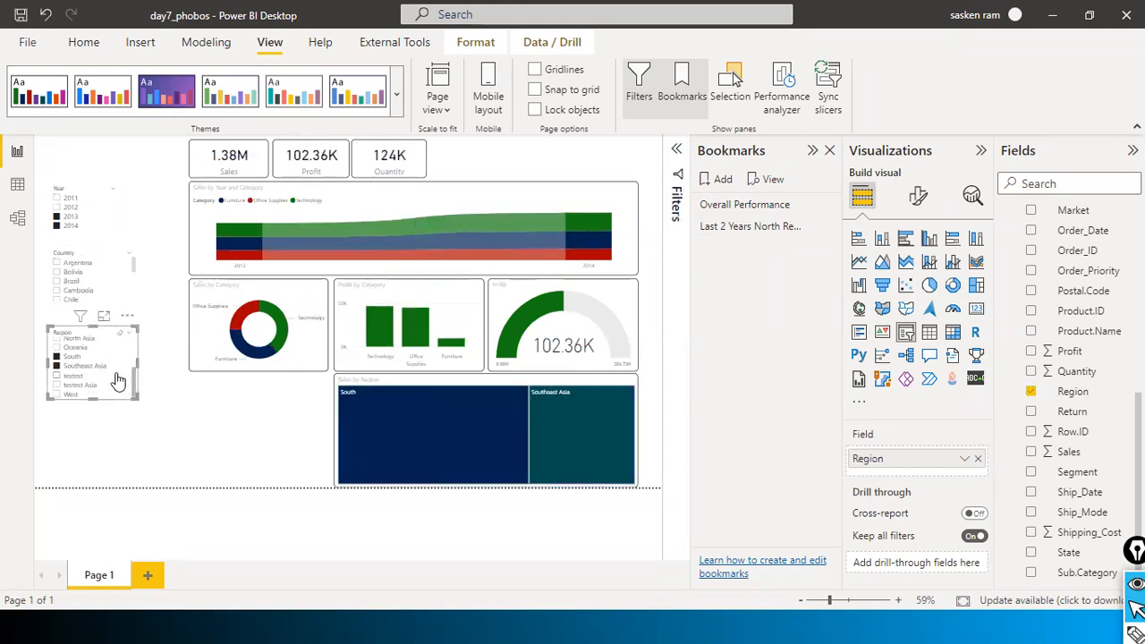
scroll(114, 376, up, 3)
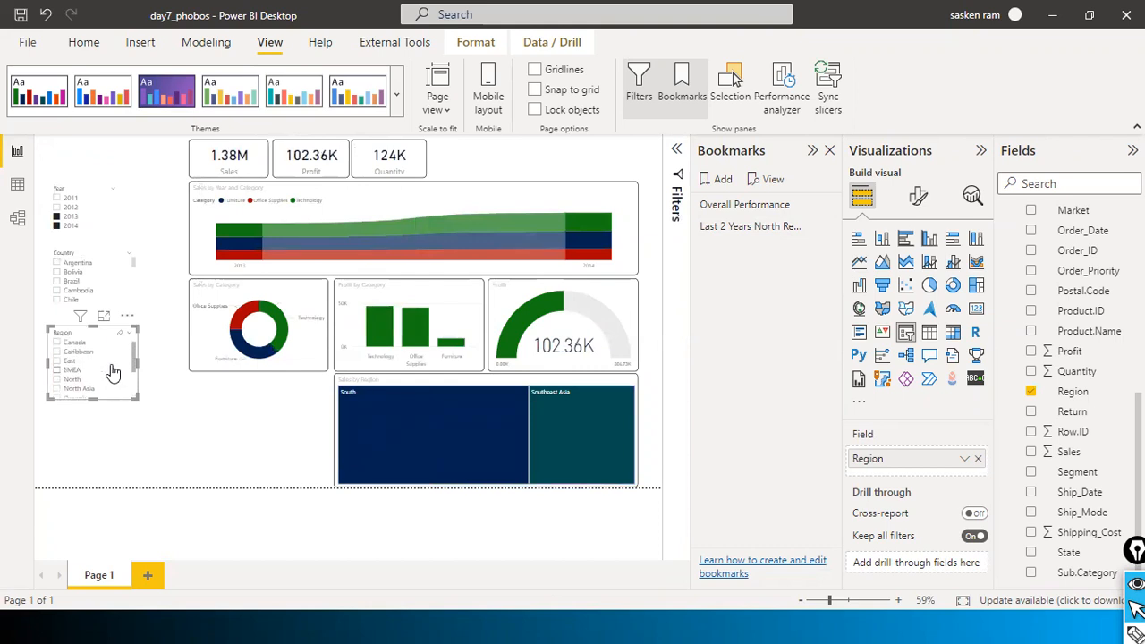
scroll(106, 376, down, 3)
scroll(106, 378, down, 2)
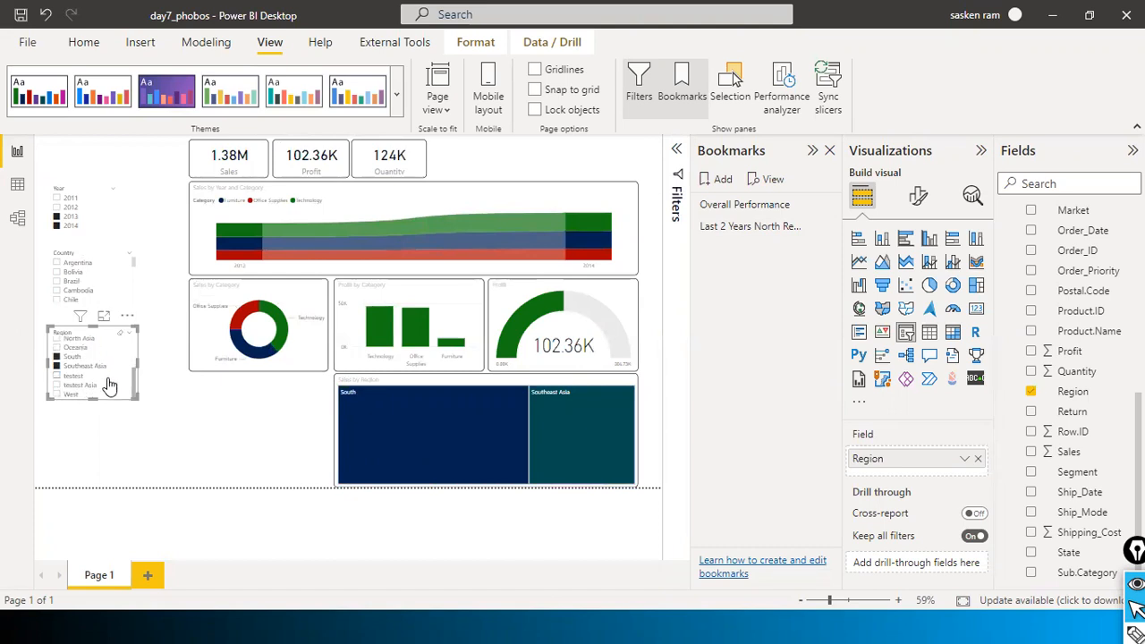
scroll(109, 385, up, 5)
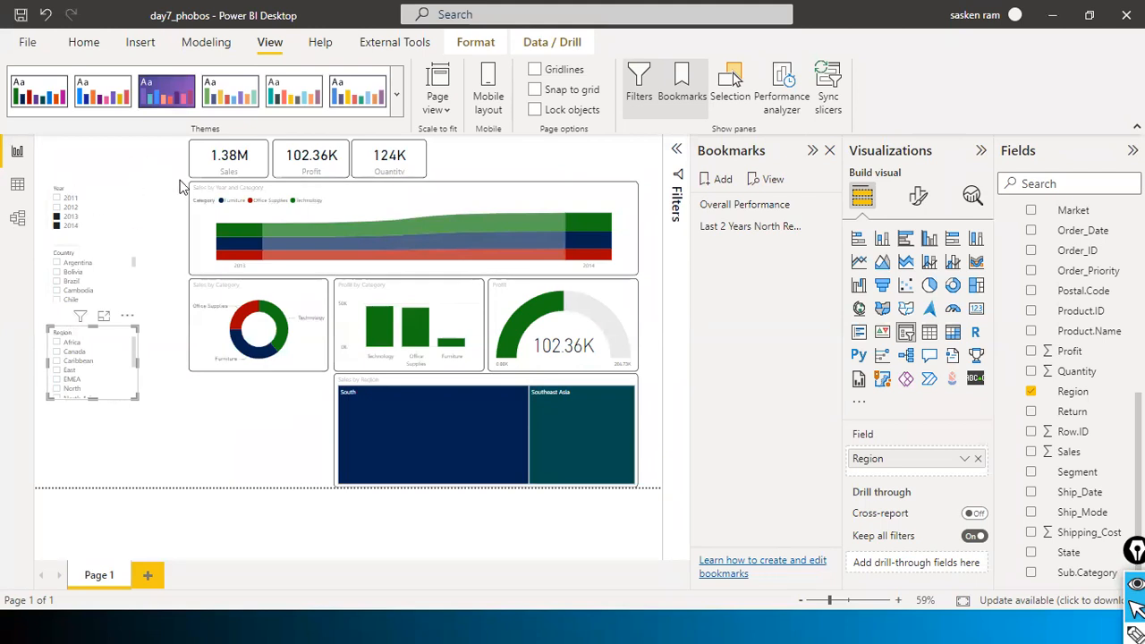
Add a bookmark of the filtered southern view and name it Last 2 Years South Region Sales.
click(724, 180)
double_click(760, 248)
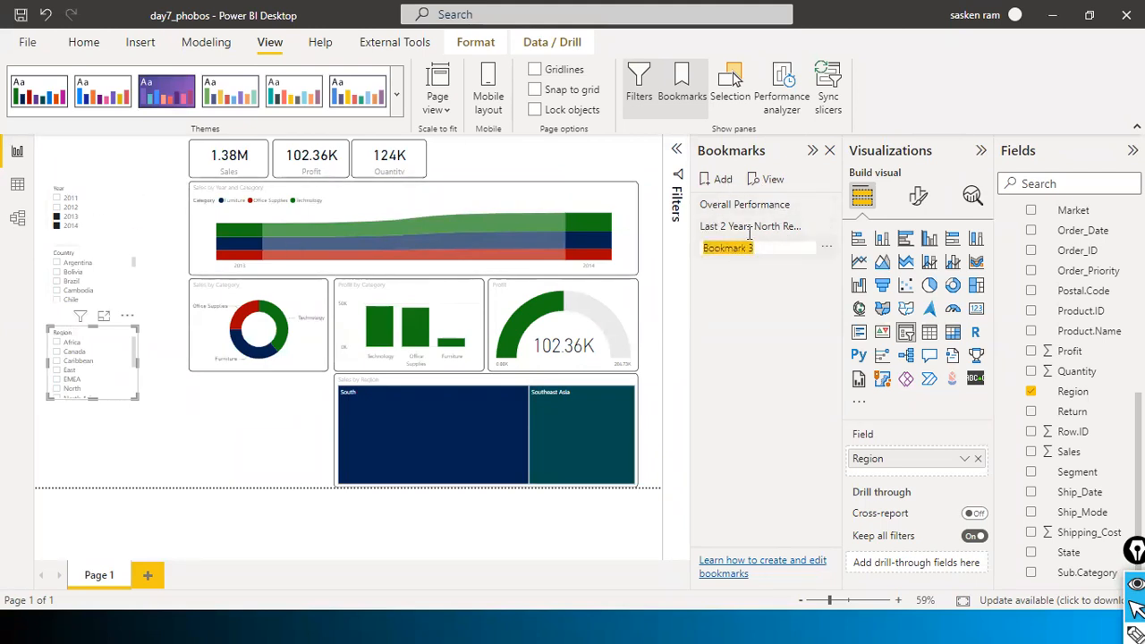
text(South Region Sales)
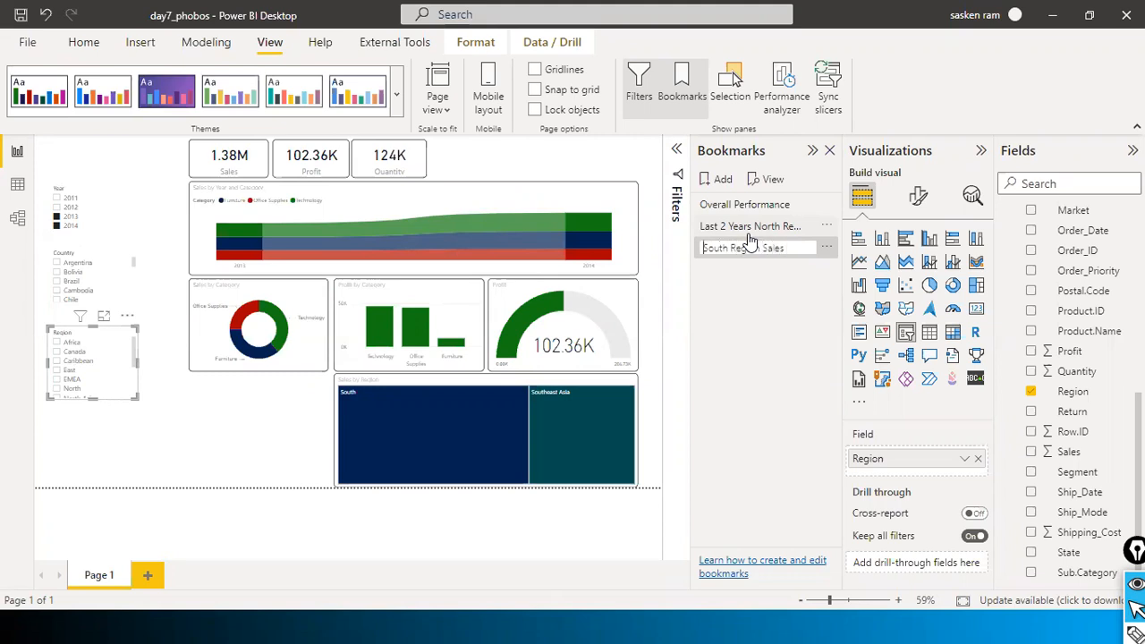
text(Last 2 Years)
key(Return)
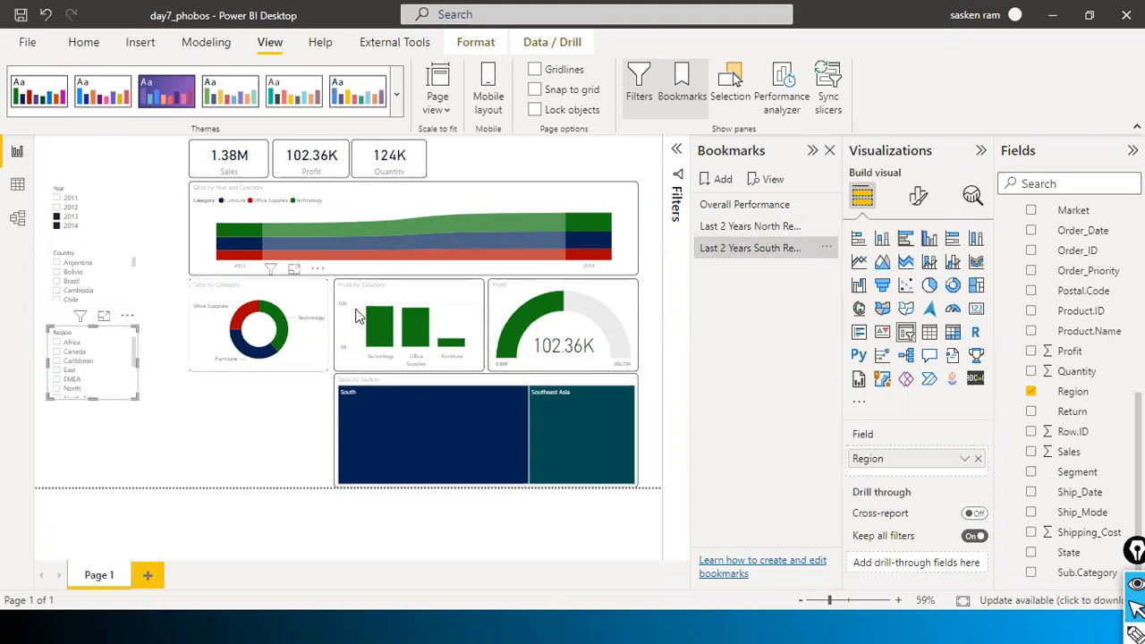
Apply the Overall Performance, North Region and South Region bookmarks one after another to compare their views.
click(761, 208)
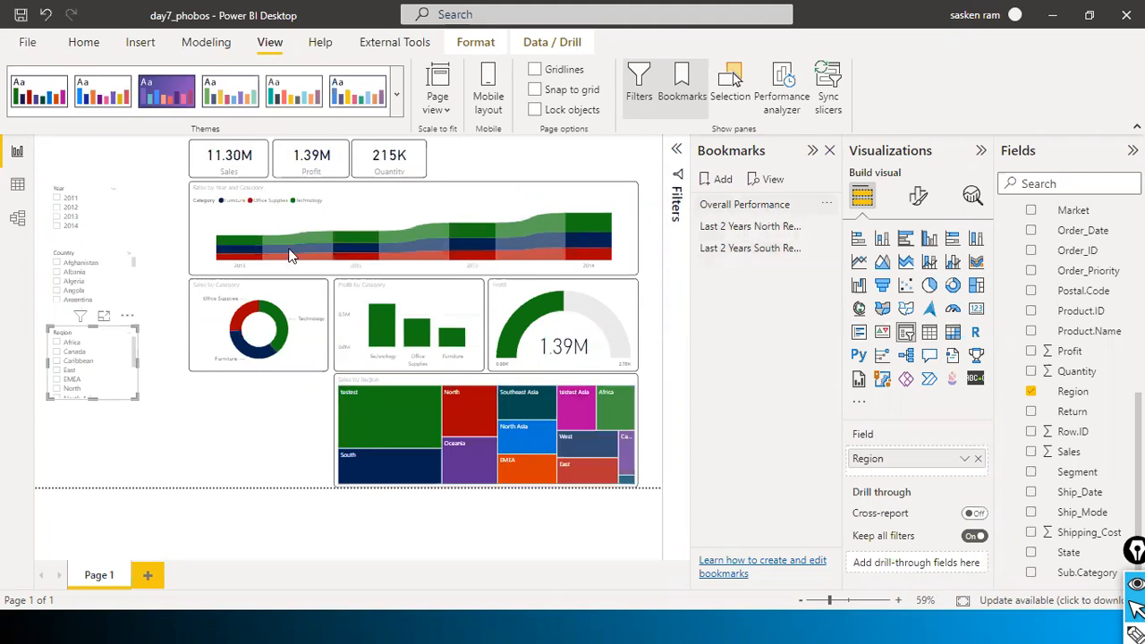
click(765, 231)
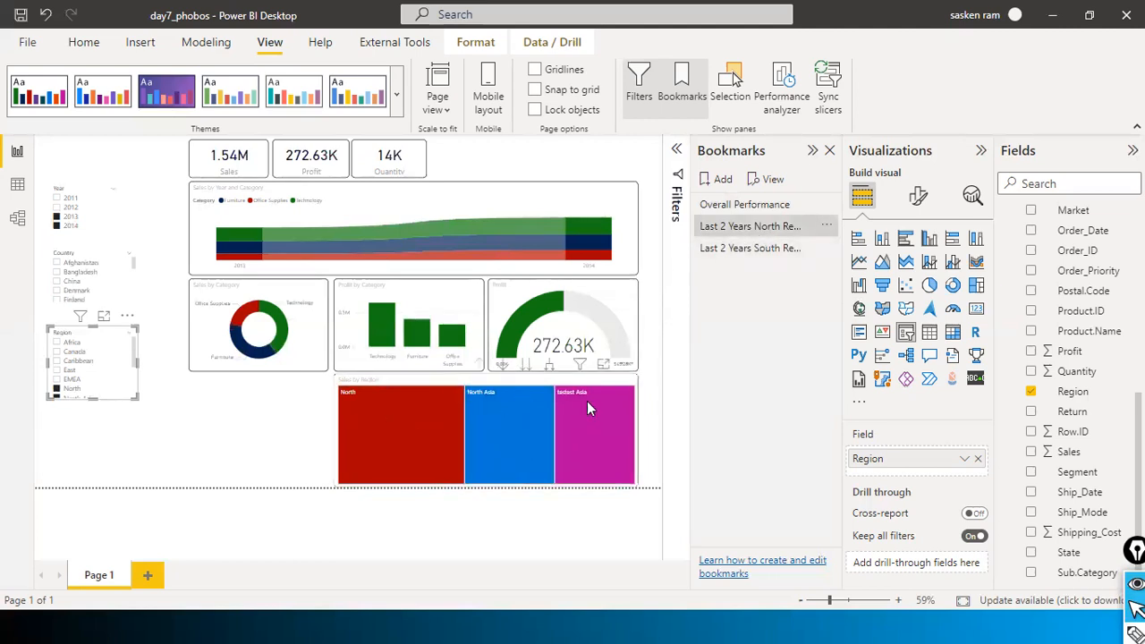
click(774, 250)
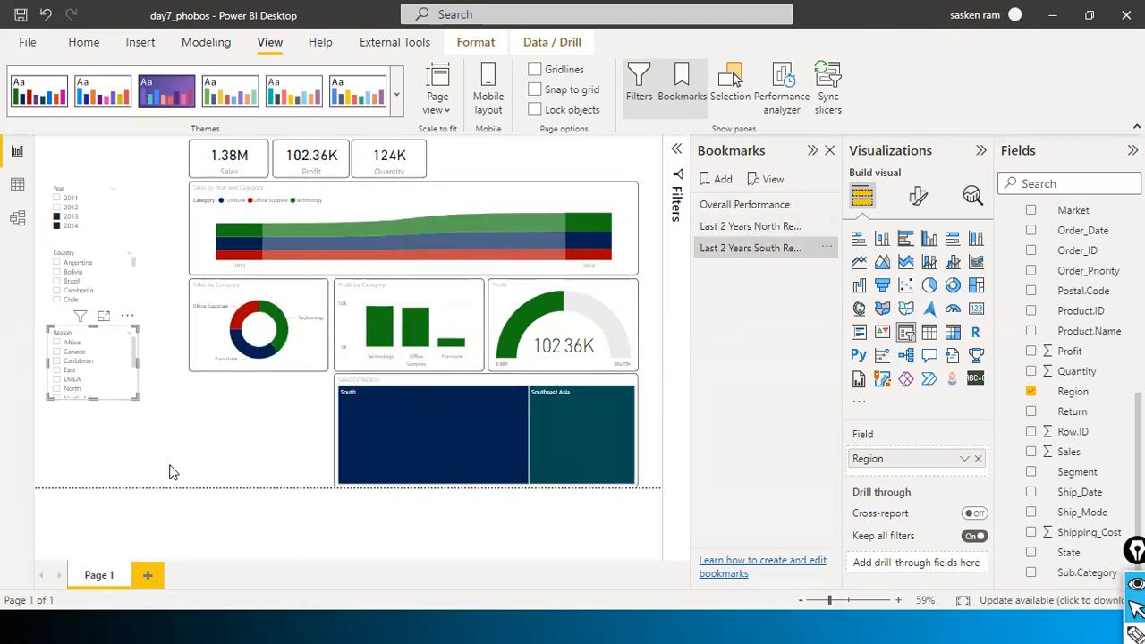
Clear the Year and Region slicer selections and look through the available regions.
click(104, 197)
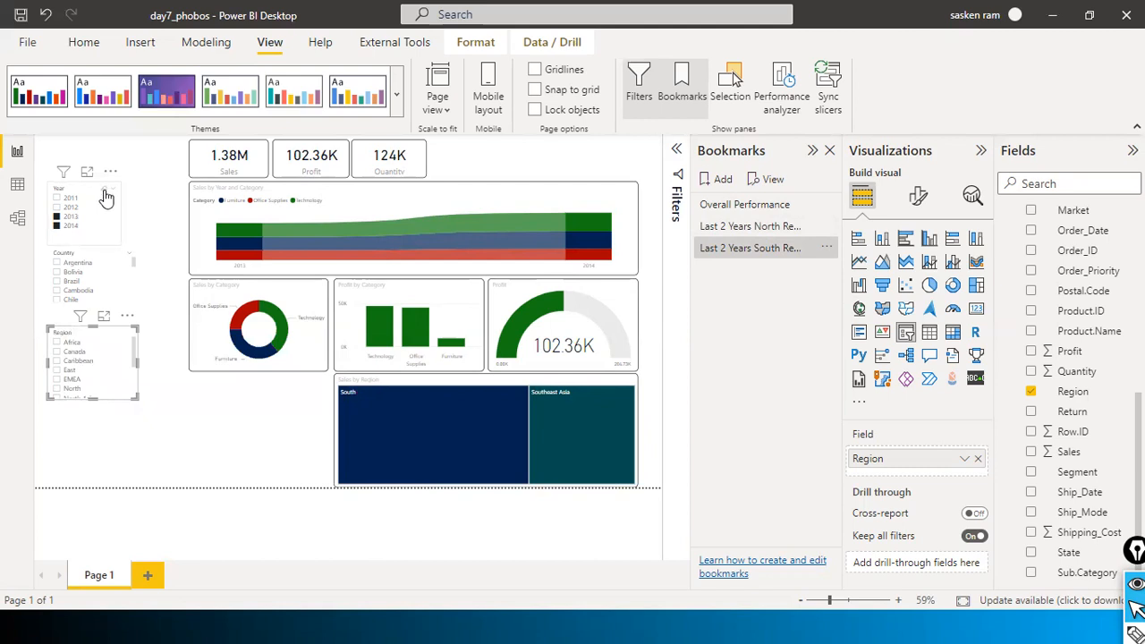
click(121, 333)
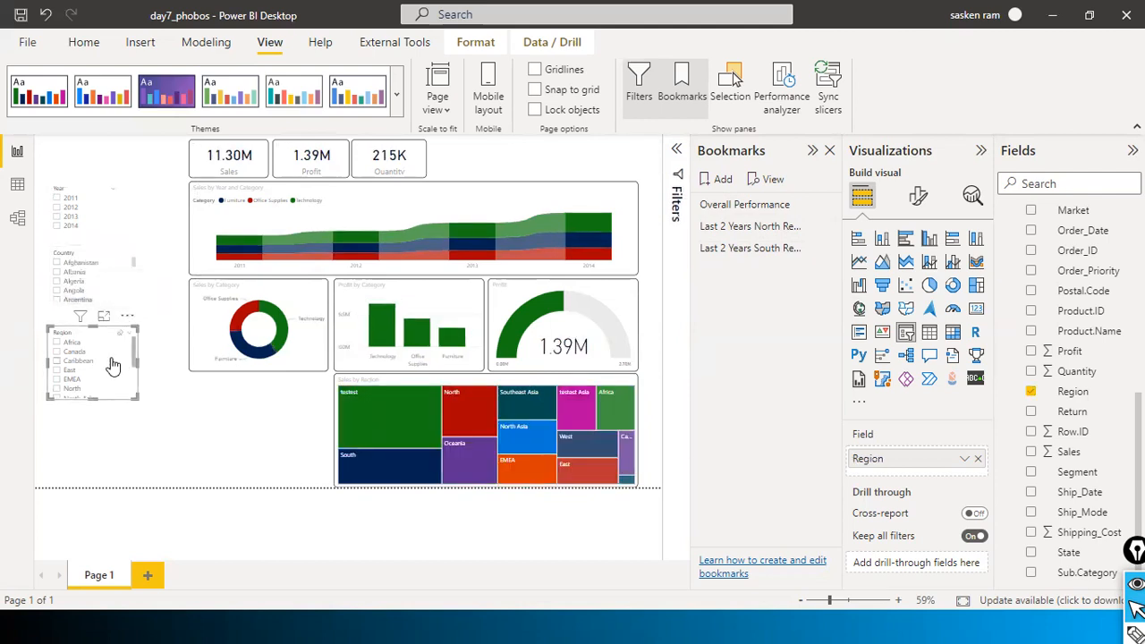
scroll(105, 392, down, 3)
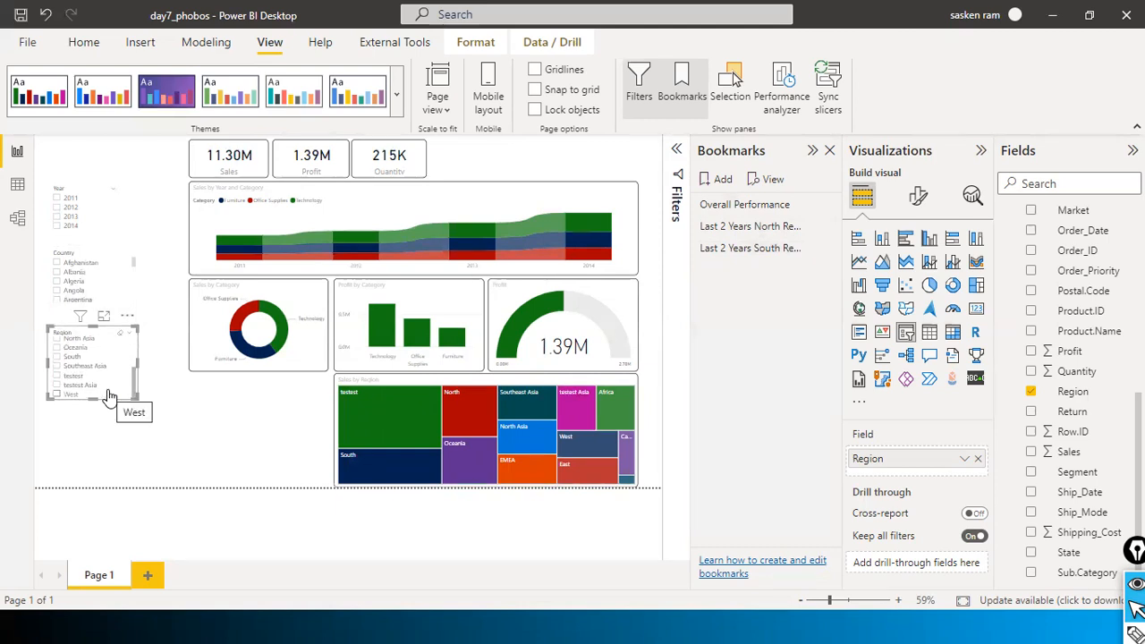
Filter the report to United States in the Country slicer.
scroll(98, 277, down, 4)
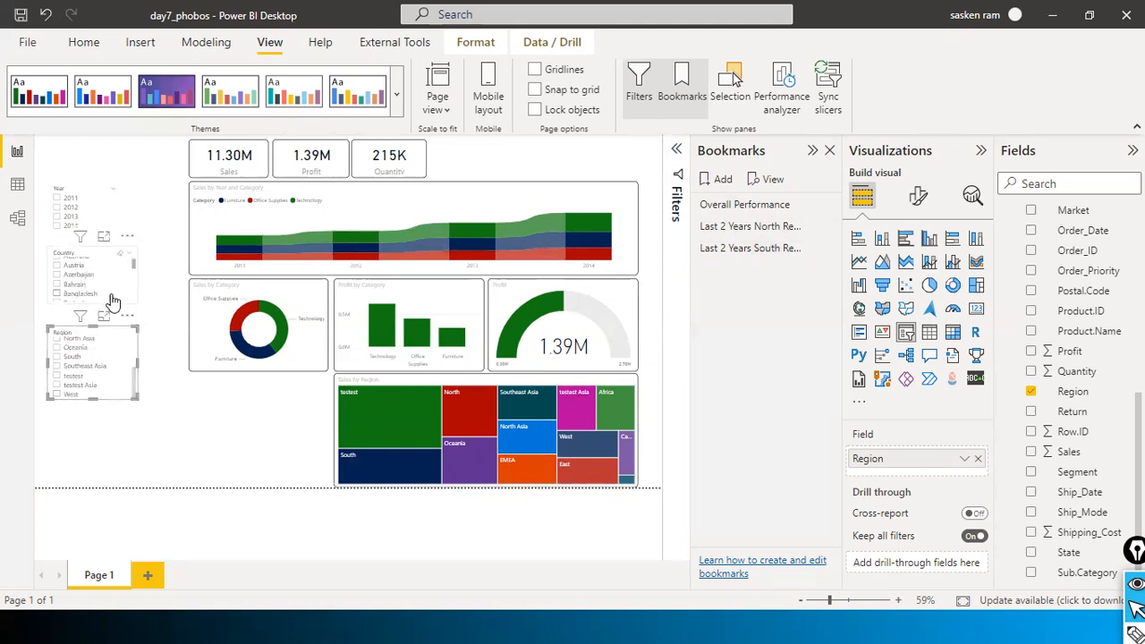
drag(132, 267, 126, 310)
scroll(123, 302, down, 3)
scroll(123, 301, down, 3)
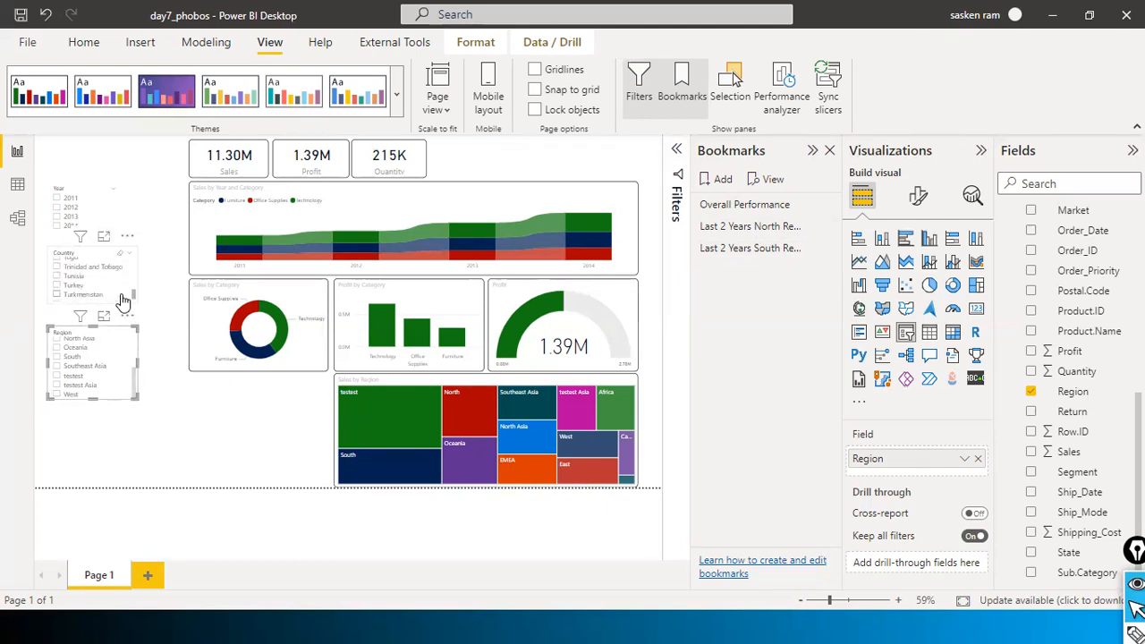
scroll(122, 301, down, 2)
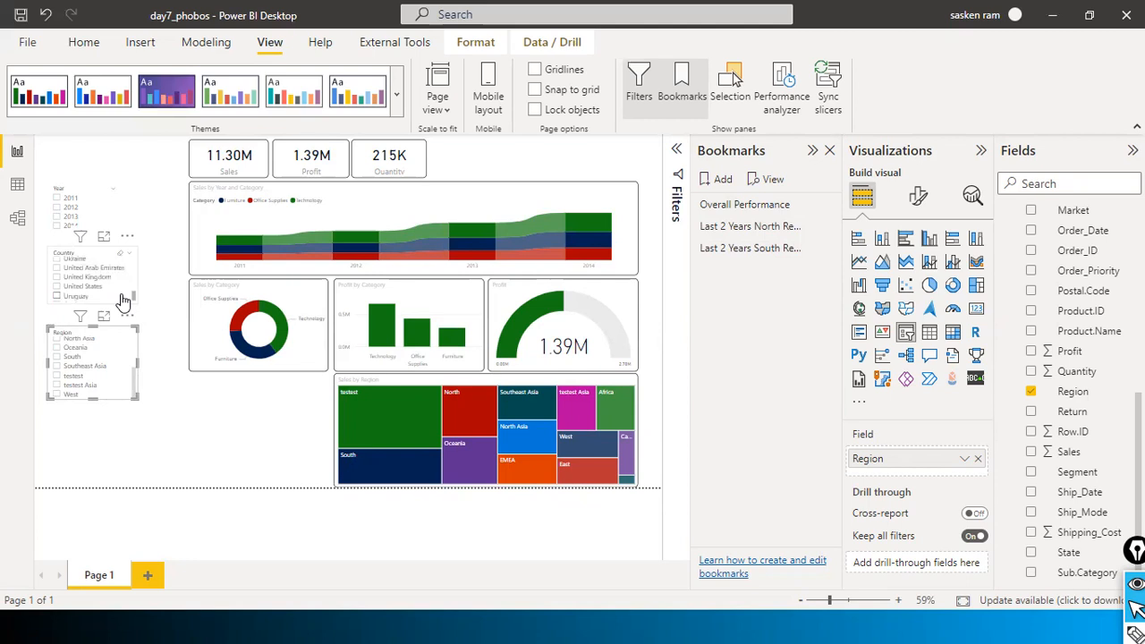
click(56, 286)
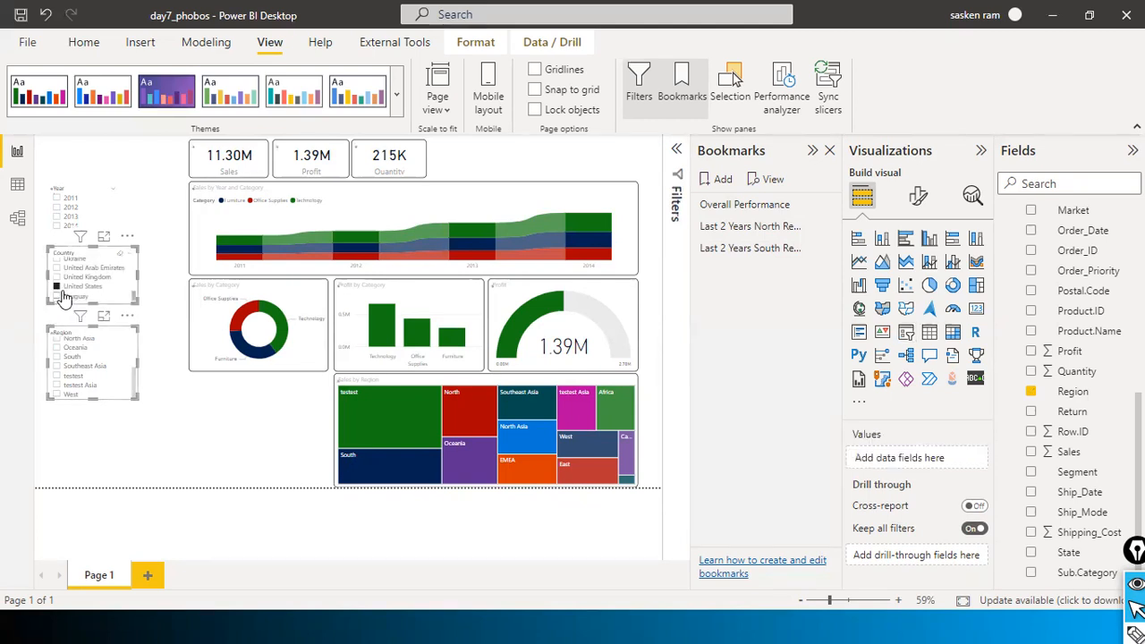
Filter the report to 2013 and 2014 in the West region and bookmark the view as USA West Sales.
click(56, 226)
click(57, 217)
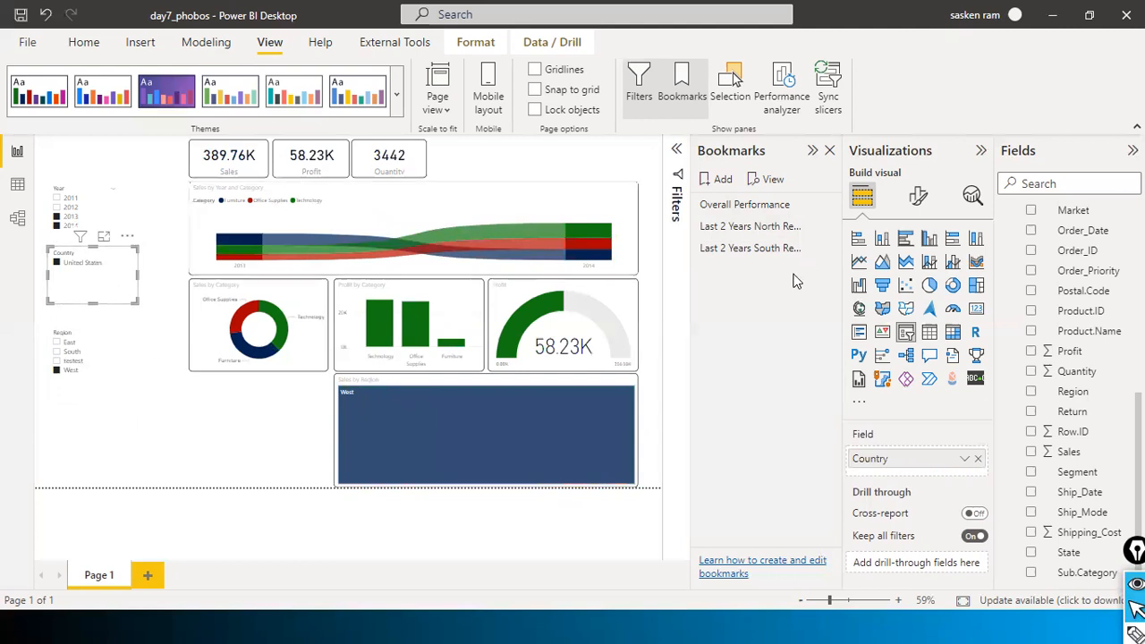
click(721, 182)
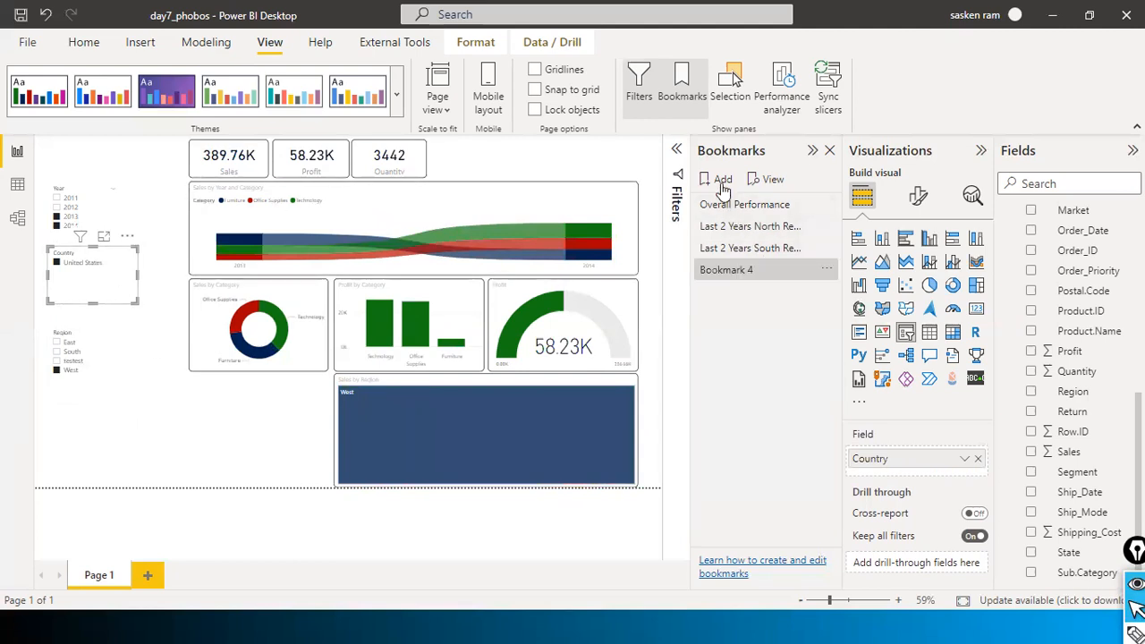
double_click(759, 277)
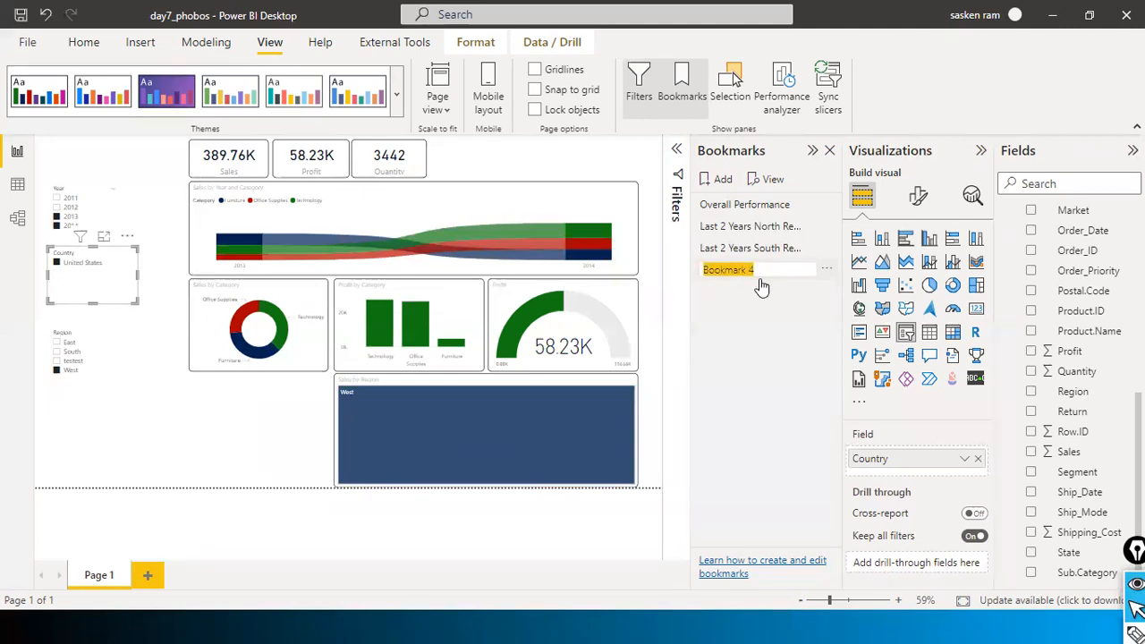
text(USA West Sales)
key(Return)
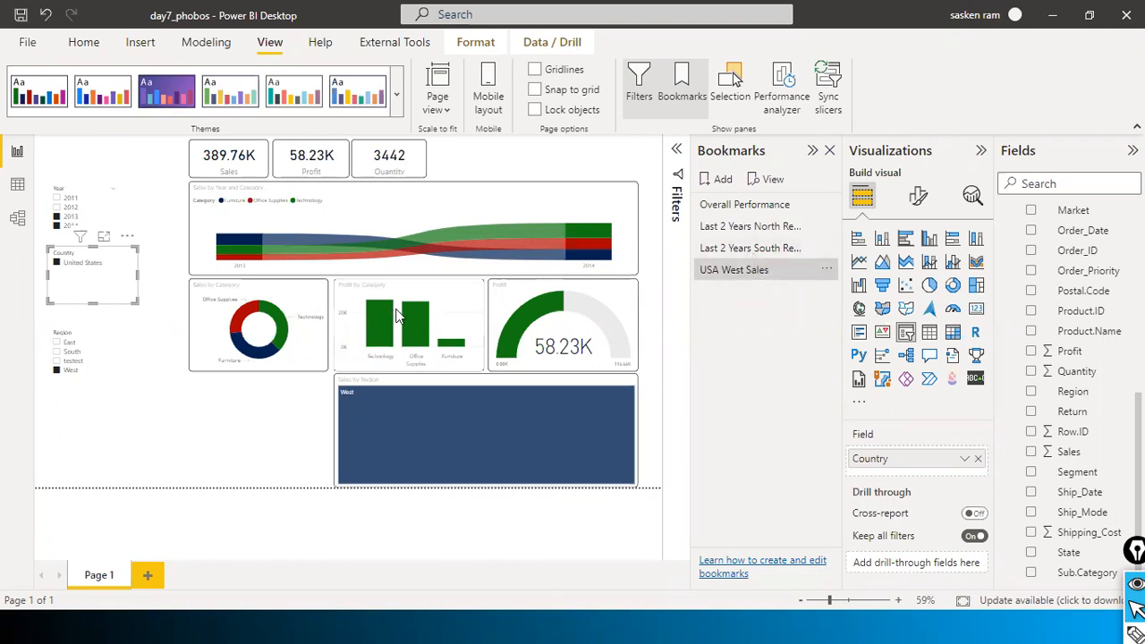
click(753, 271)
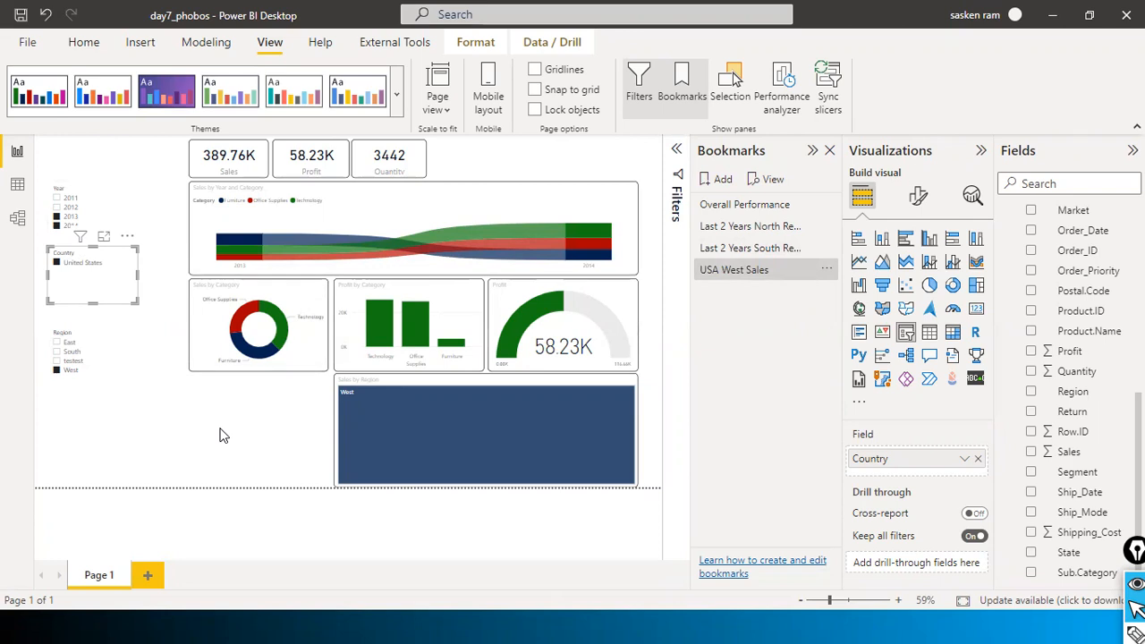
Clear the selections in the Year, Country and Region slicers.
click(174, 440)
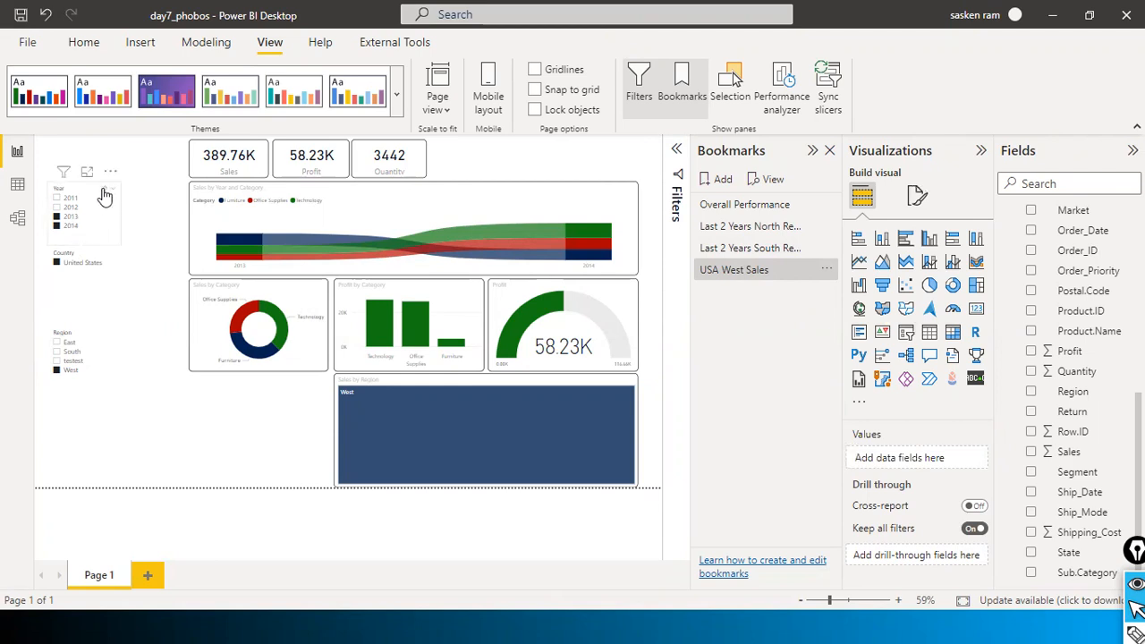
click(105, 198)
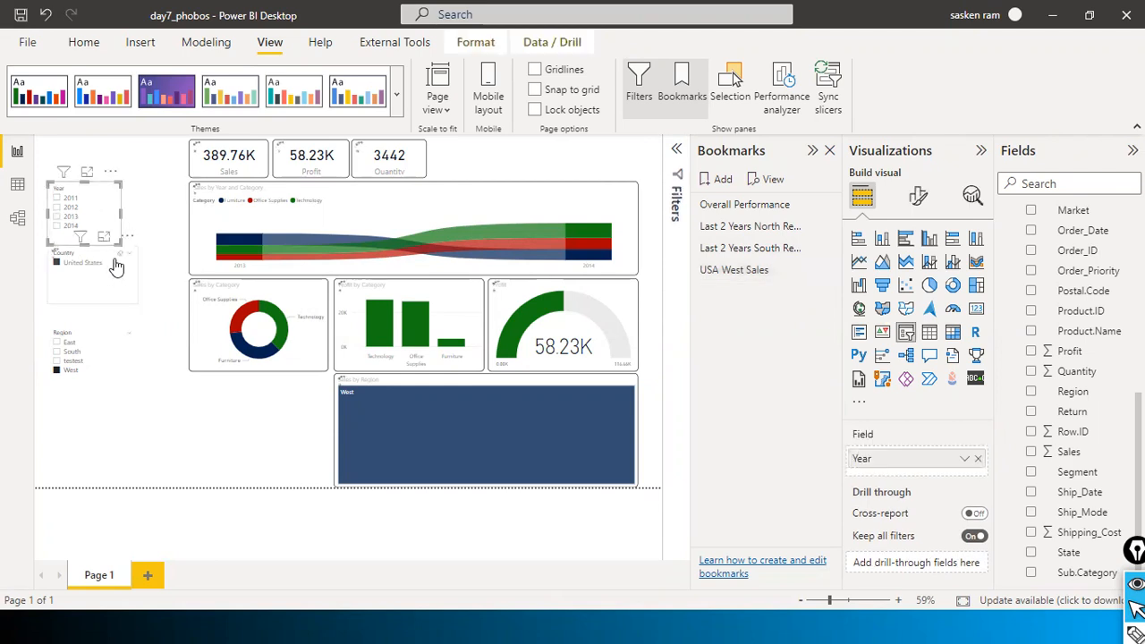
click(118, 263)
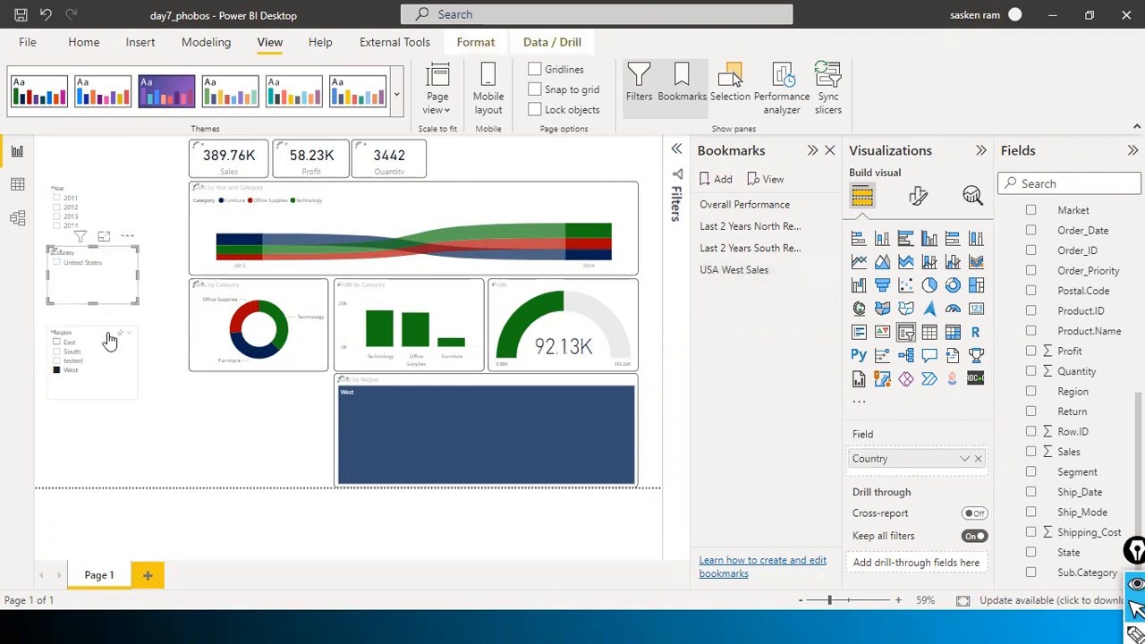
click(100, 369)
click(210, 409)
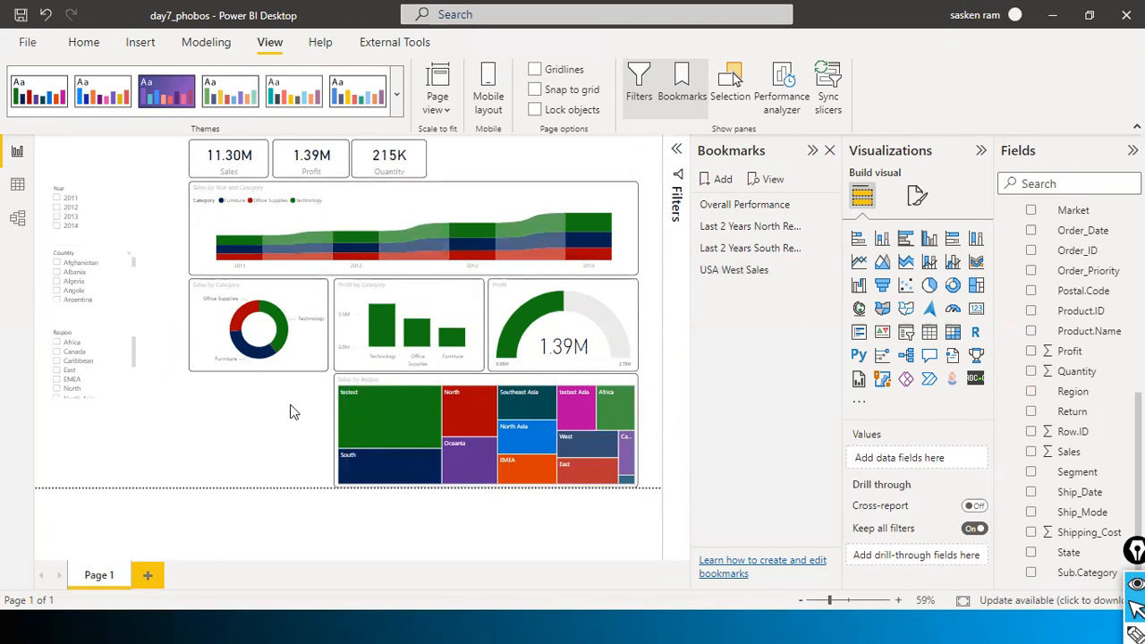
Spotlight the Sales by Region treemap, turn on its data labels, and leave the spotlight view.
click(401, 383)
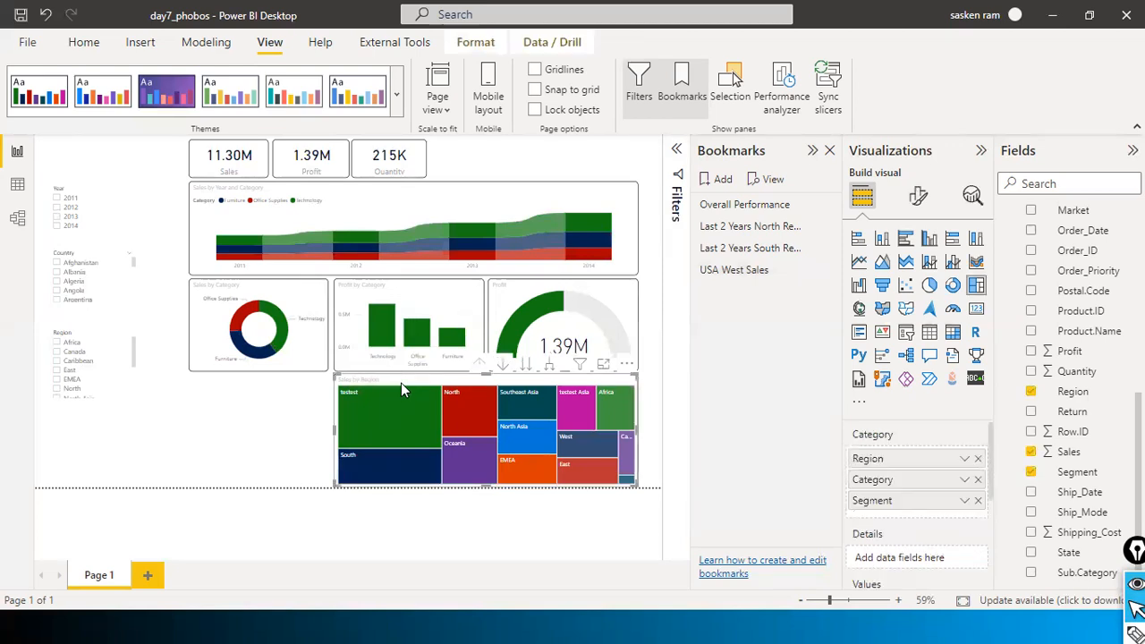
click(627, 365)
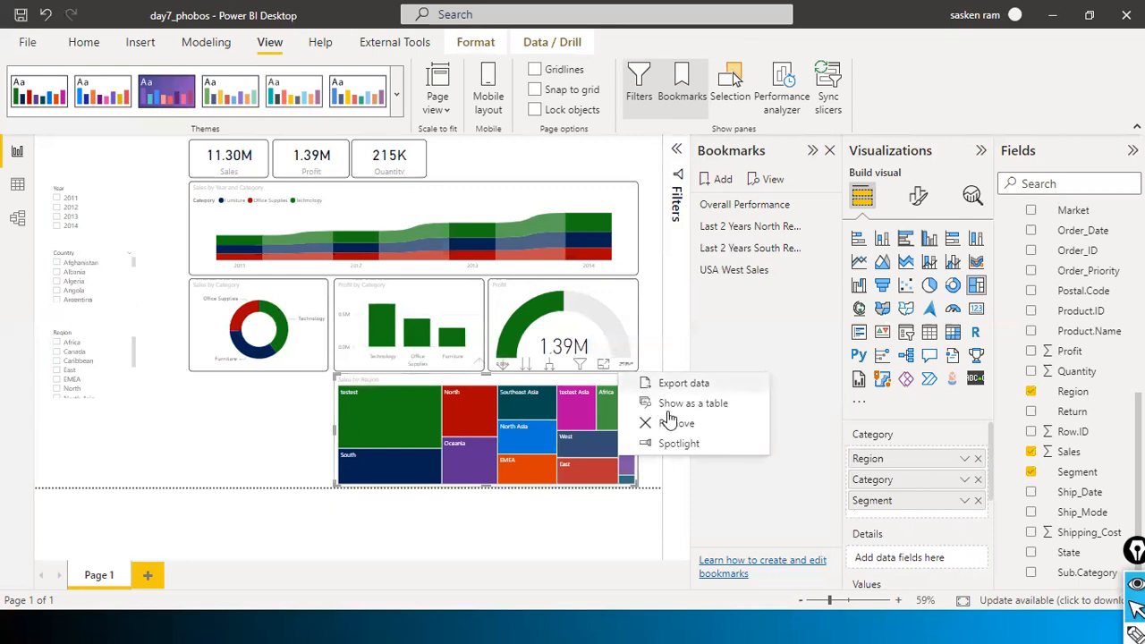
click(689, 447)
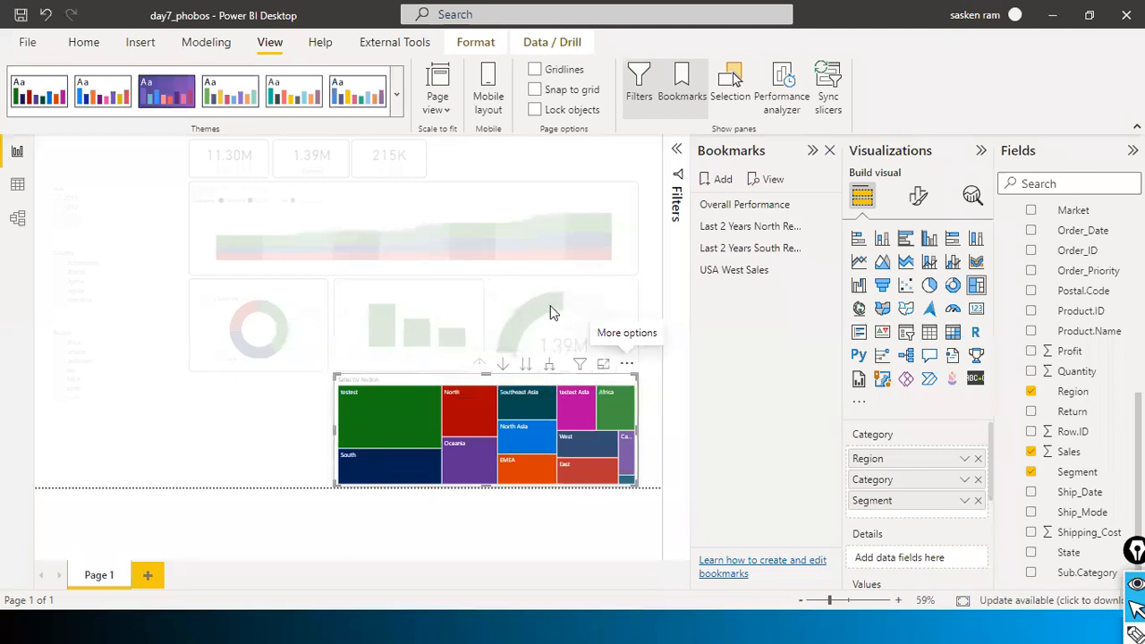
click(922, 199)
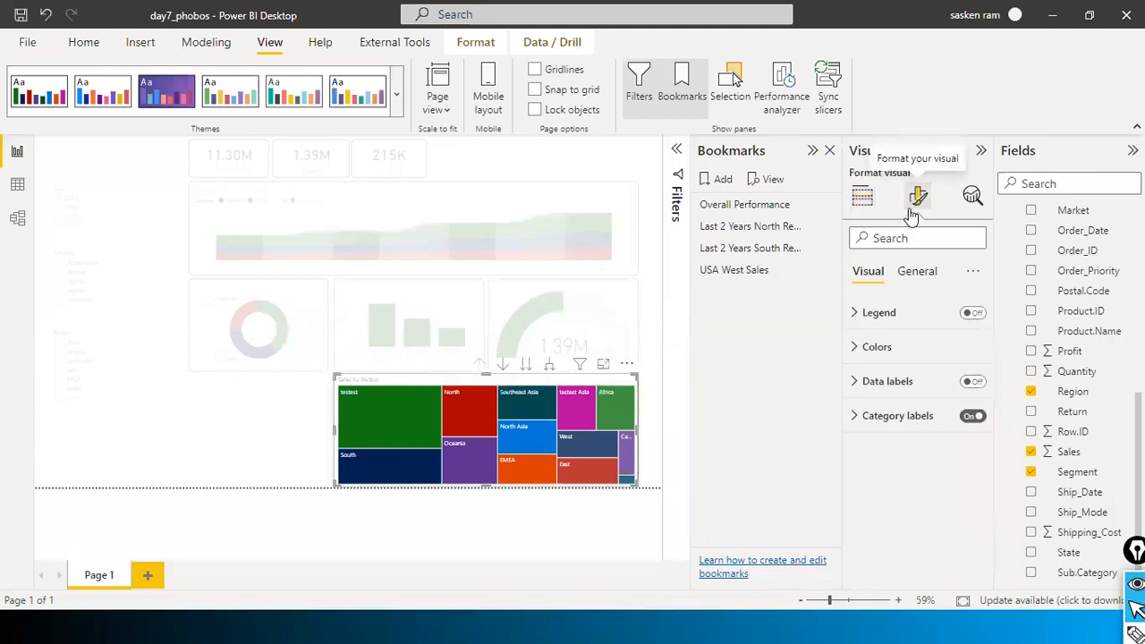
click(973, 382)
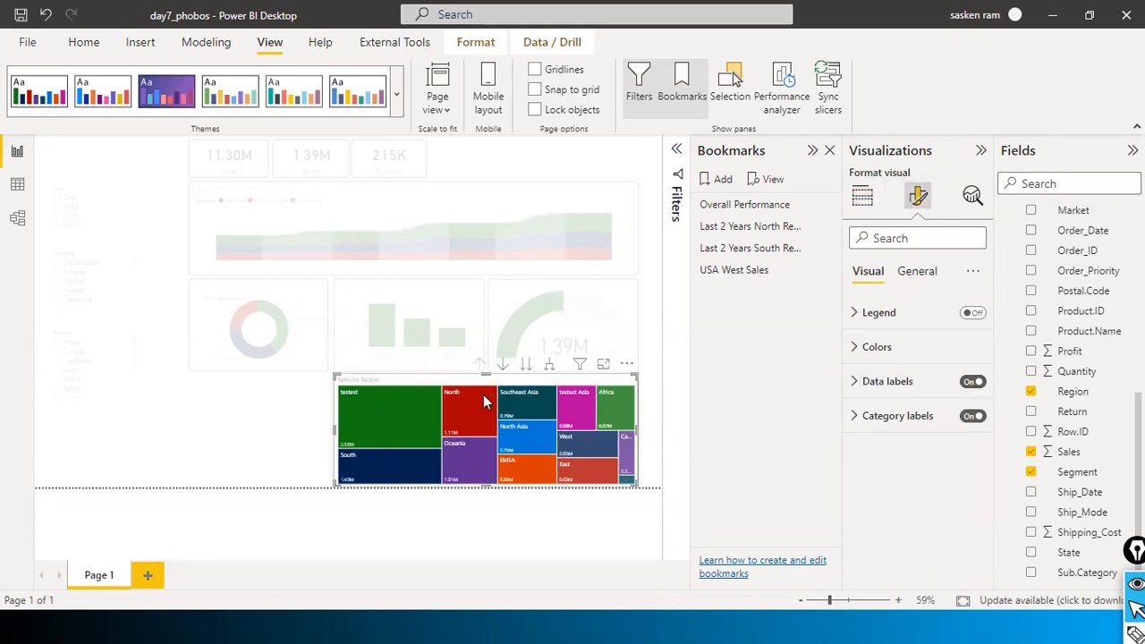
click(176, 435)
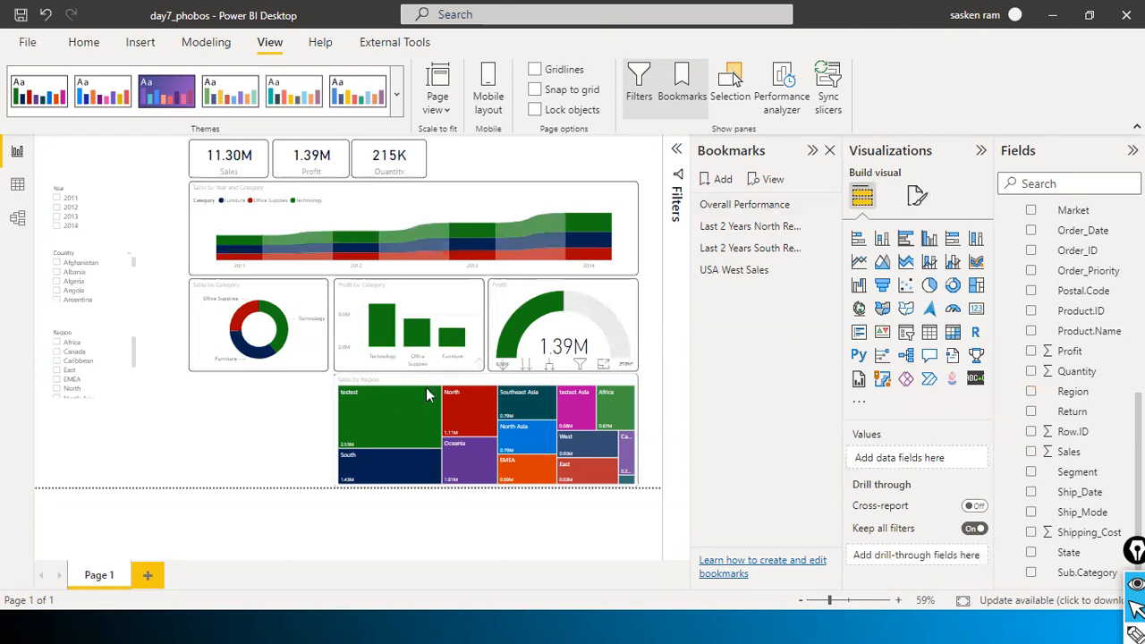
Spotlight the Sales by Region treemap again and add a bookmark of the view named Spotlight.
click(470, 385)
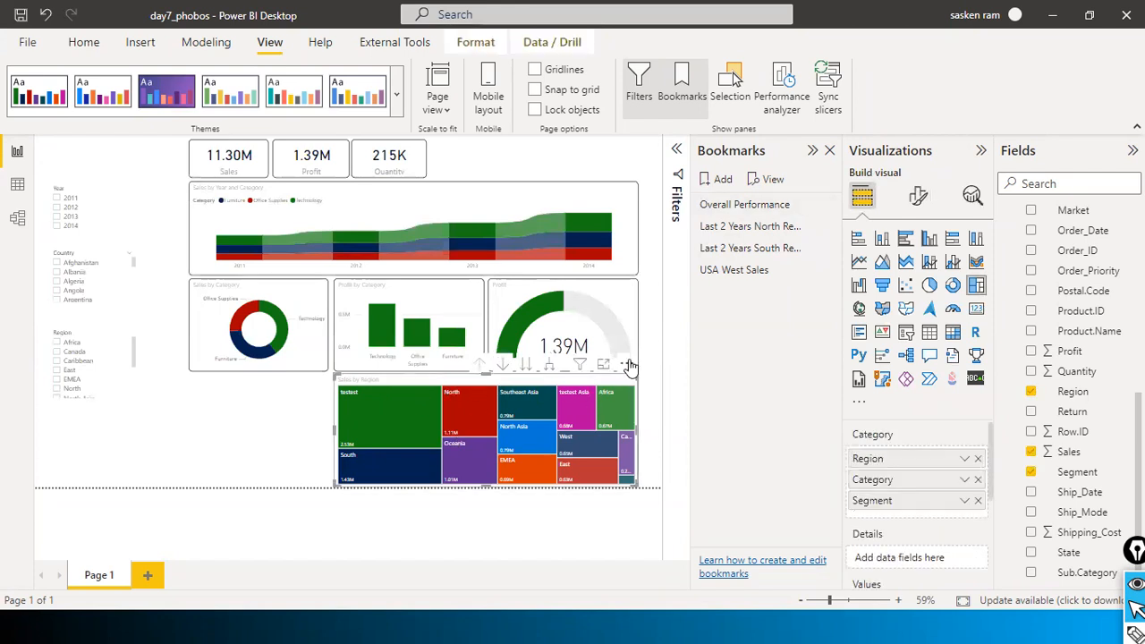
click(627, 364)
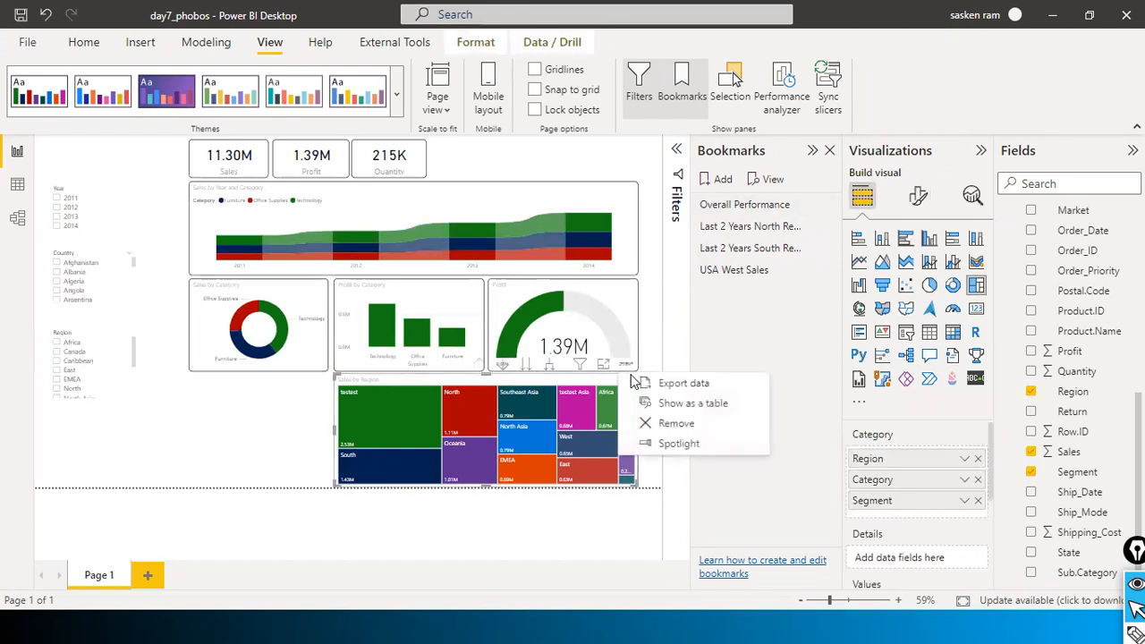
click(677, 444)
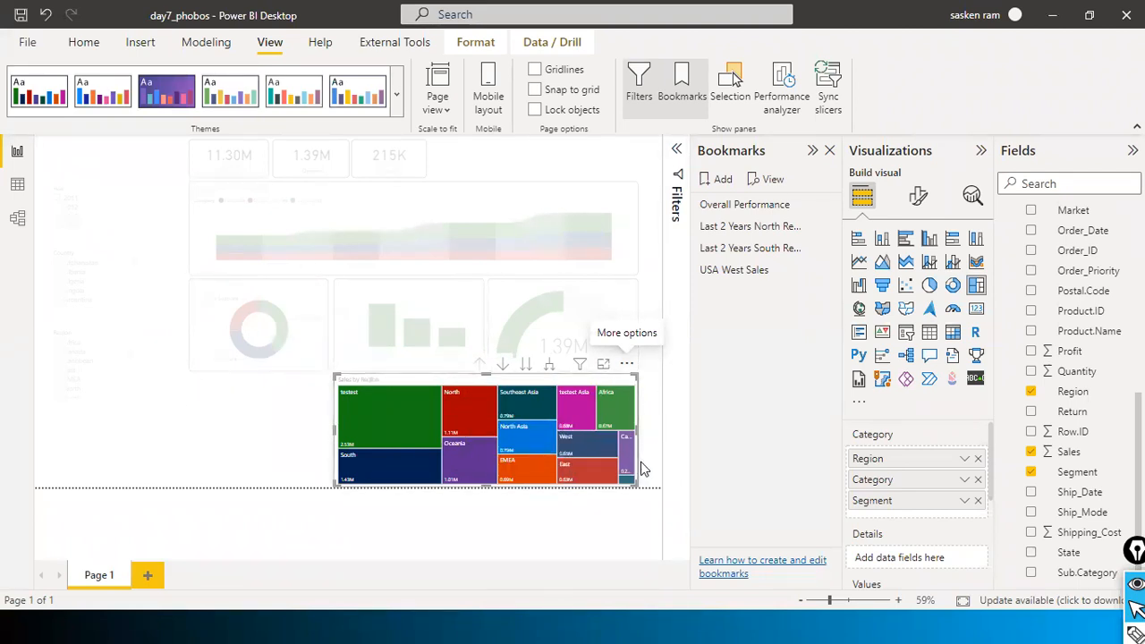
click(718, 179)
double_click(732, 296)
text(S)
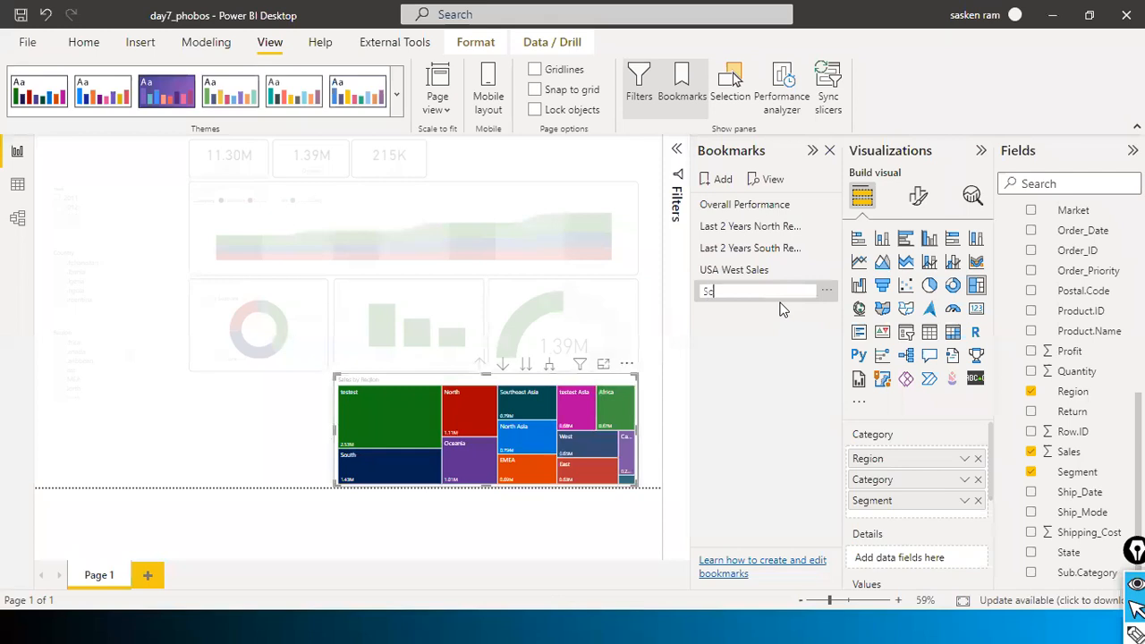
text(potlight)
key(Return)
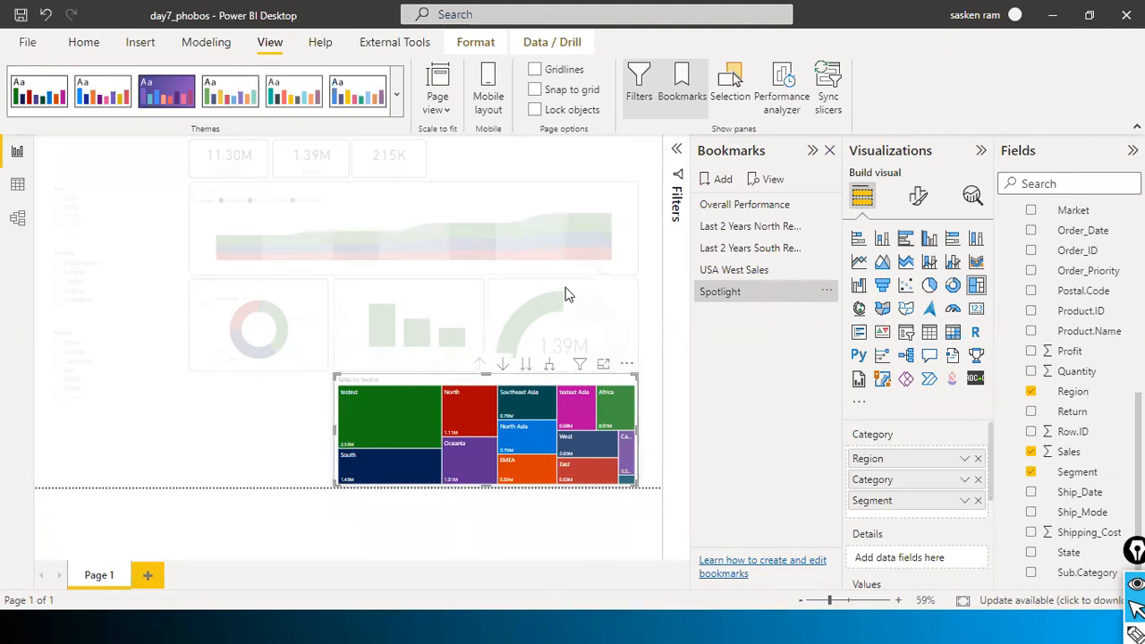
Apply the USA West Sales, Spotlight and Overall Performance bookmarks one after another to compare their views.
click(742, 270)
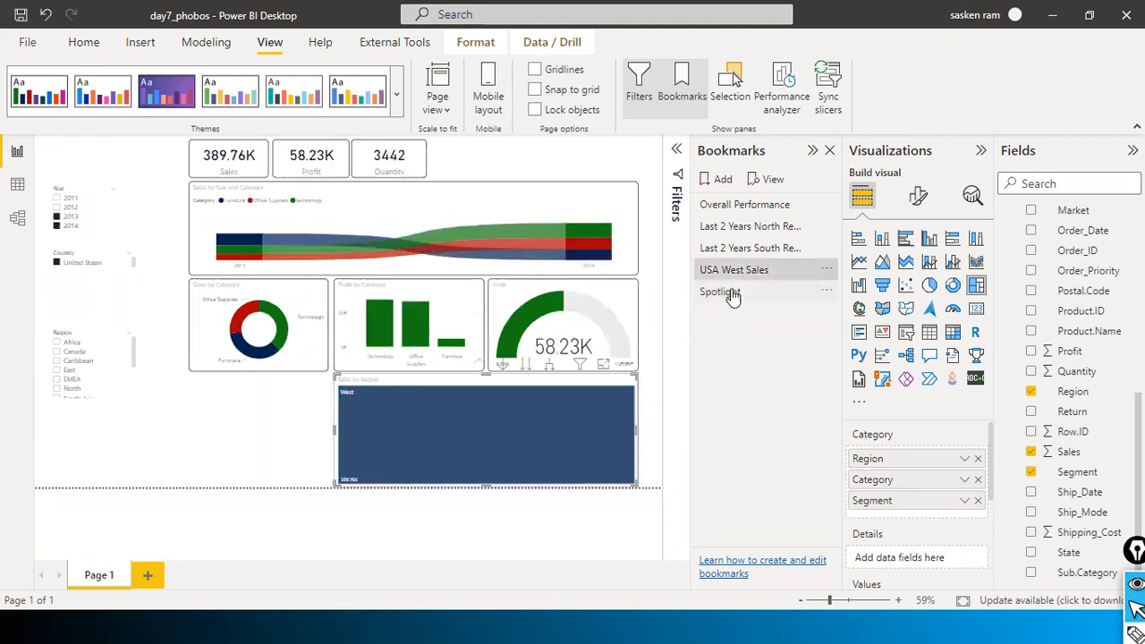
click(724, 292)
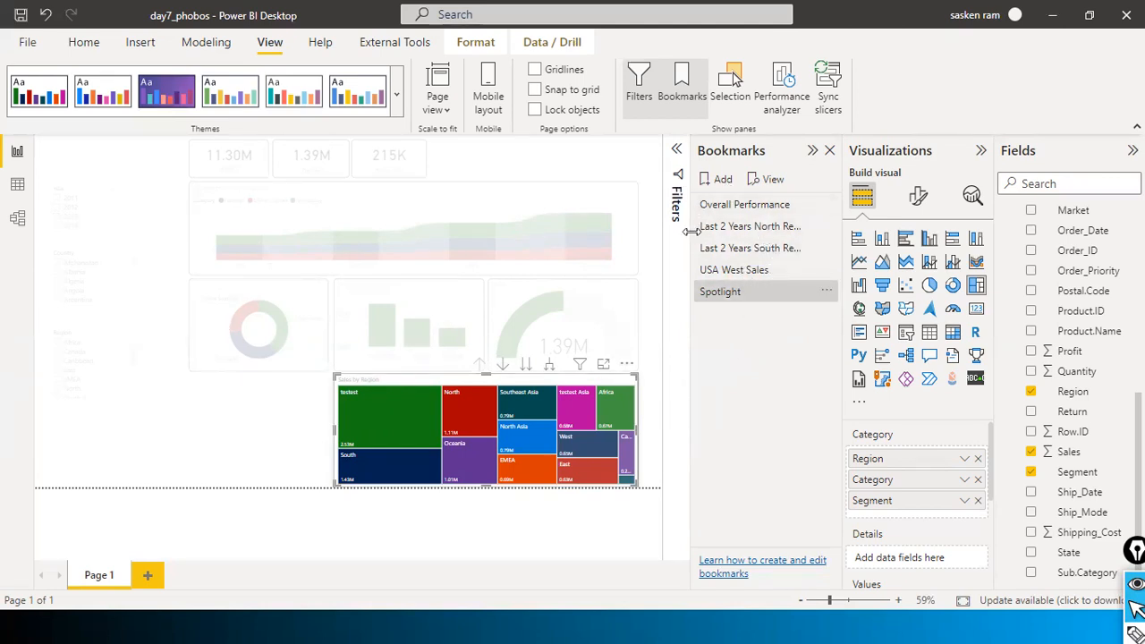
click(736, 207)
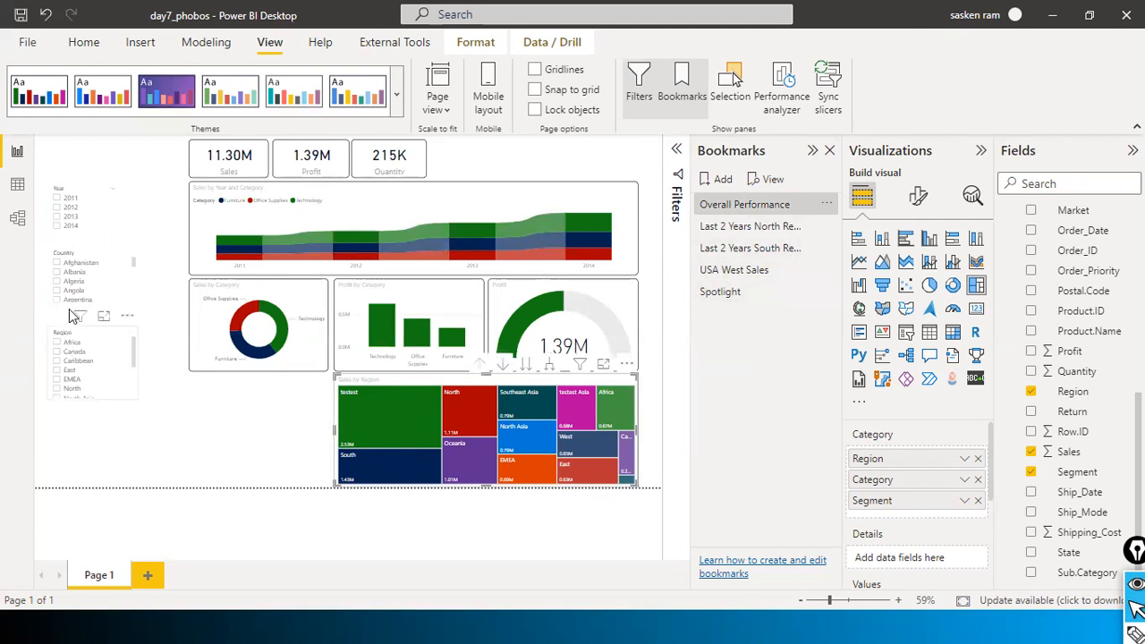
Filter the report to the North region to review its countries in the Country slicer, and clear the Region selection.
mouse_move(75, 315)
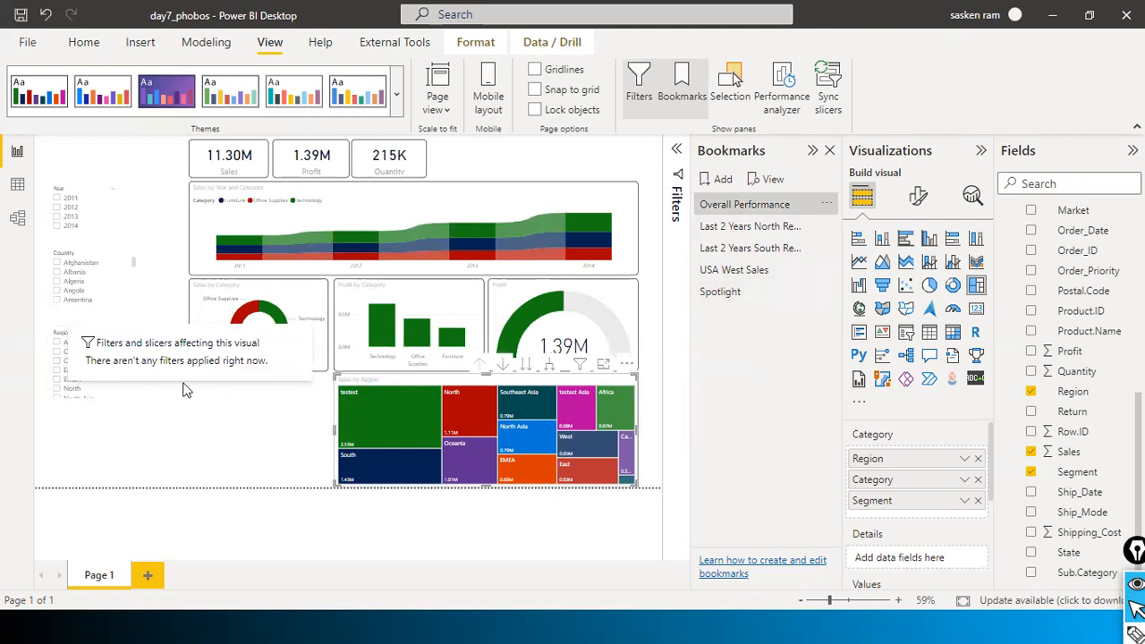
scroll(84, 384, down, 1)
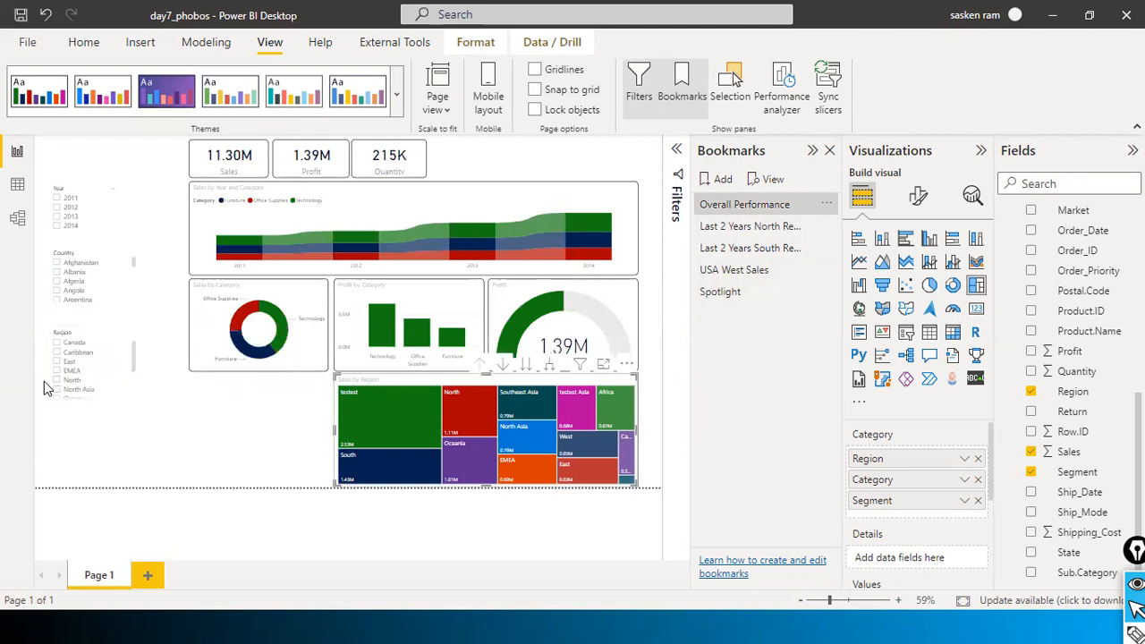
click(57, 381)
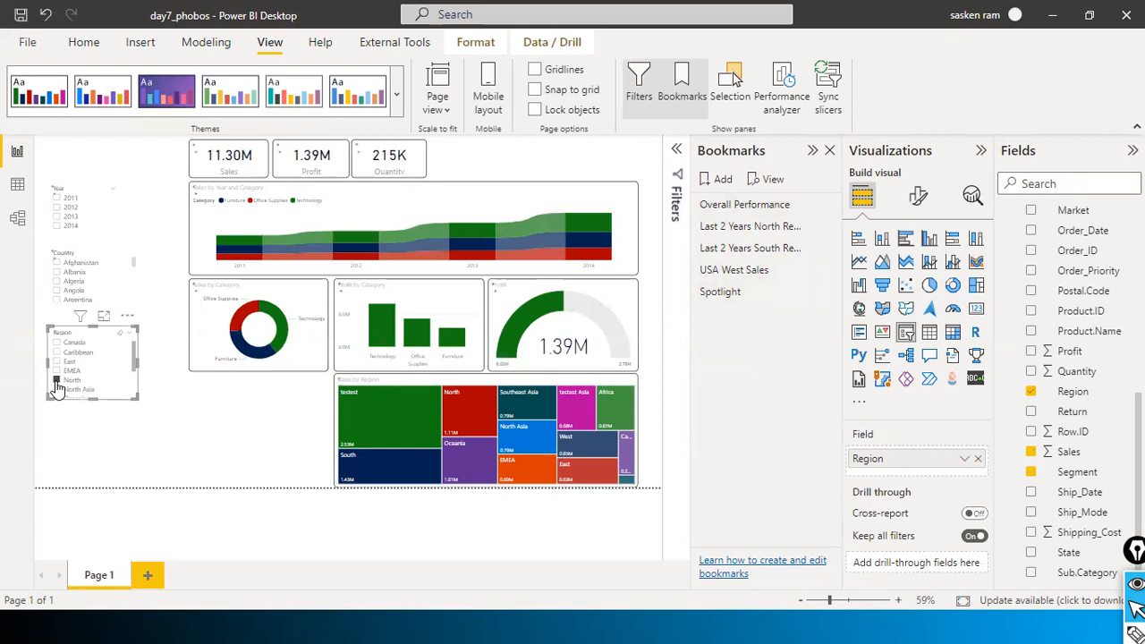
scroll(93, 303, down, 2)
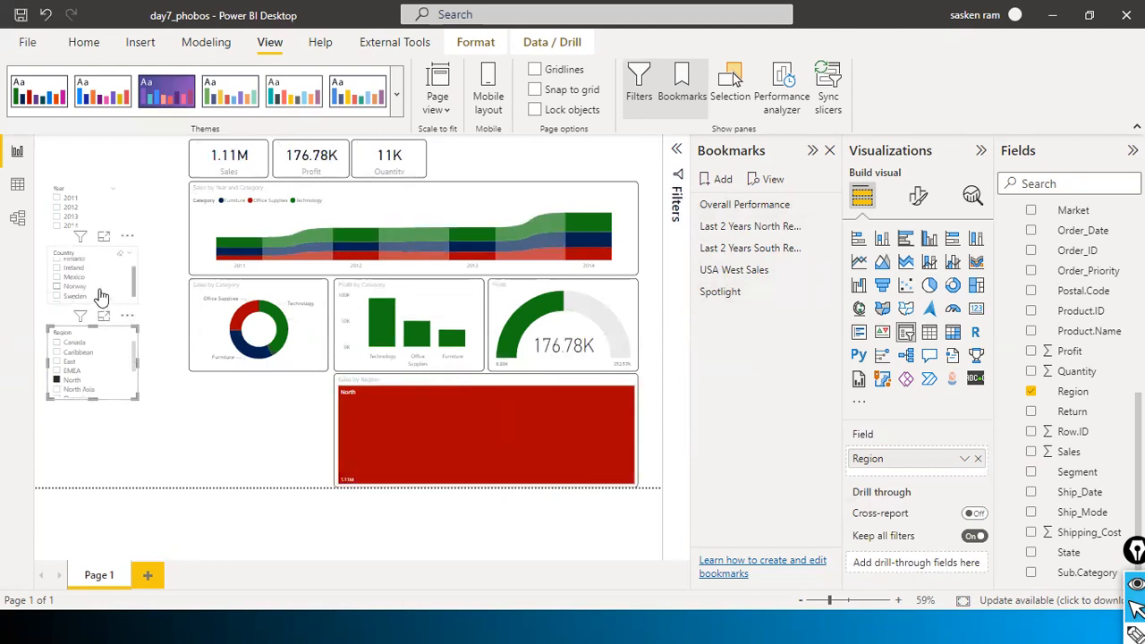
scroll(122, 284, up, 1)
scroll(122, 285, down, 2)
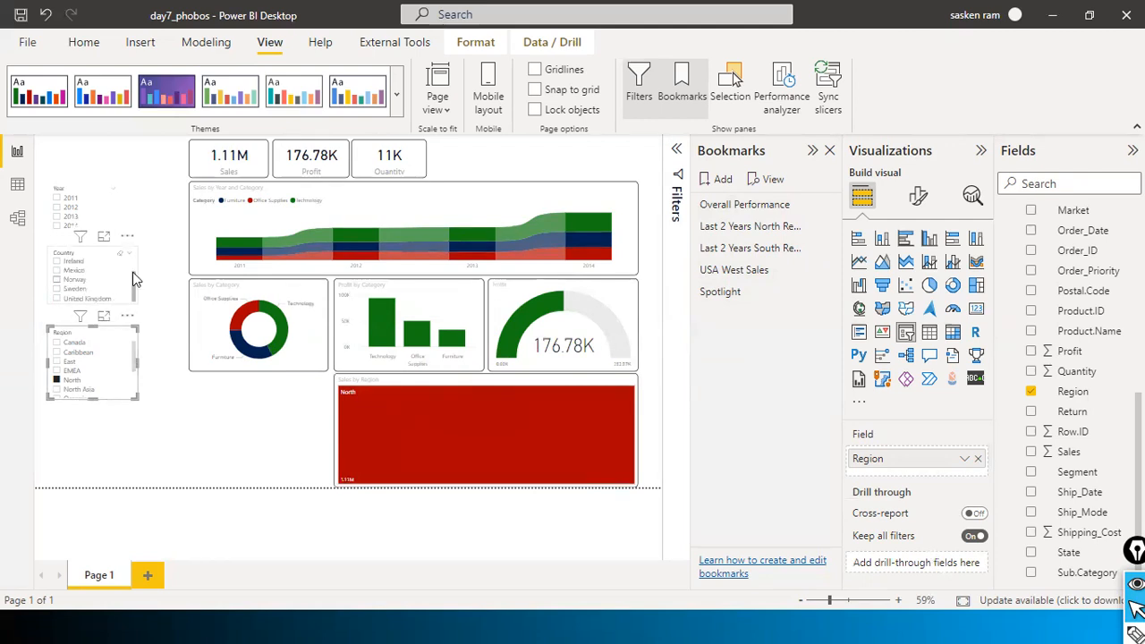
scroll(128, 283, up, 2)
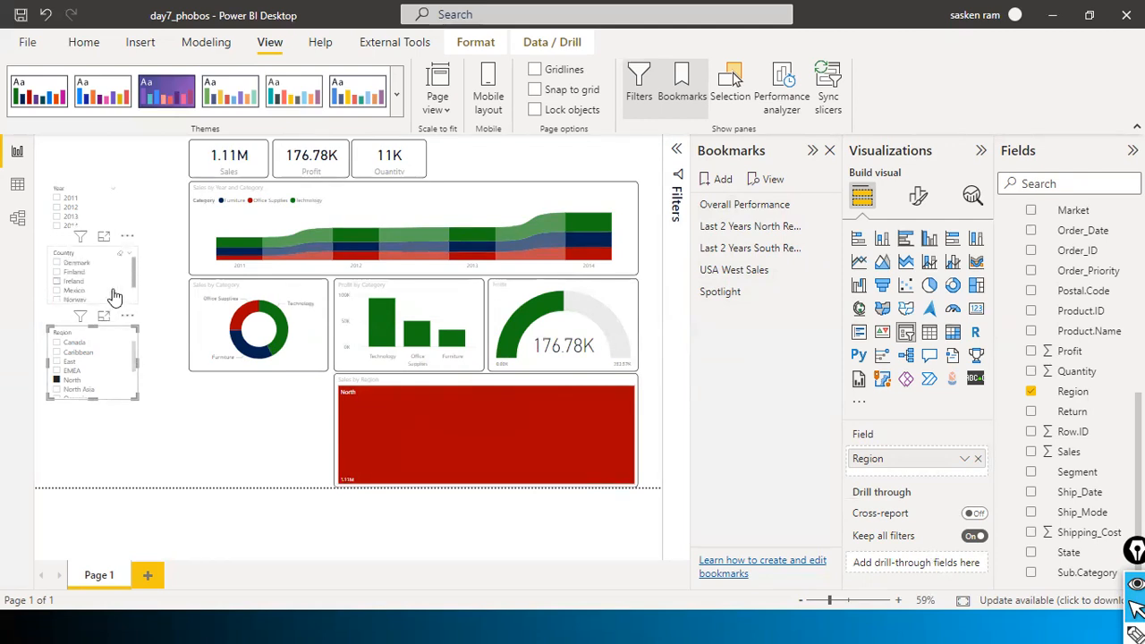
click(119, 333)
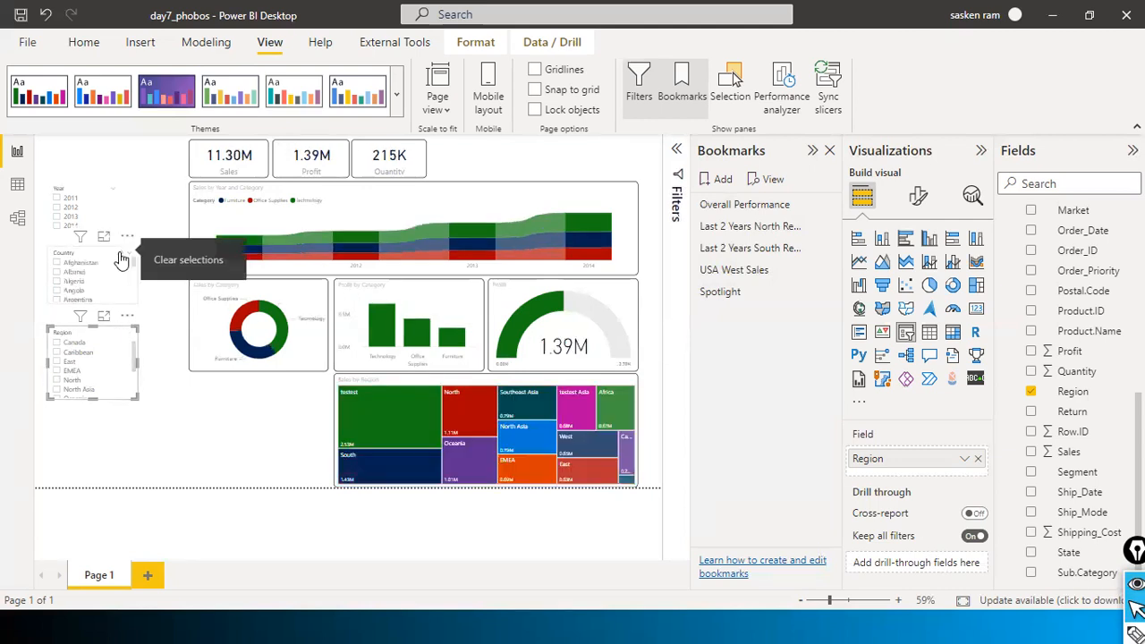
Filter the report to United States in the Country slicer and remove that selection again.
scroll(122, 287, up, 3)
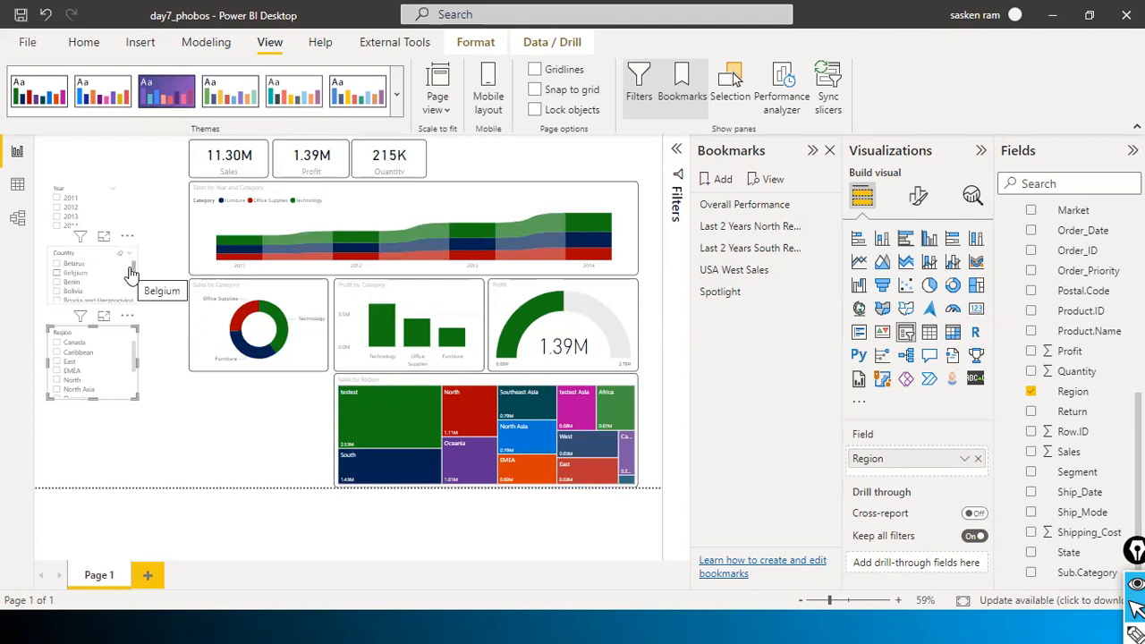
drag(132, 269, 131, 306)
scroll(128, 306, down, 5)
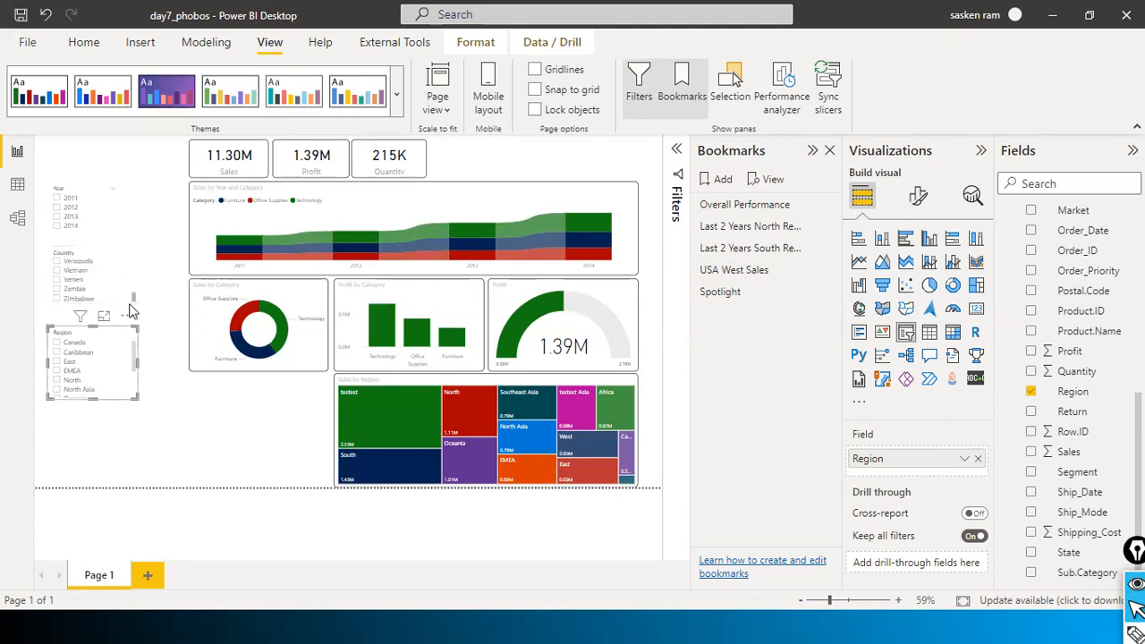
scroll(85, 291, up, 1)
click(56, 268)
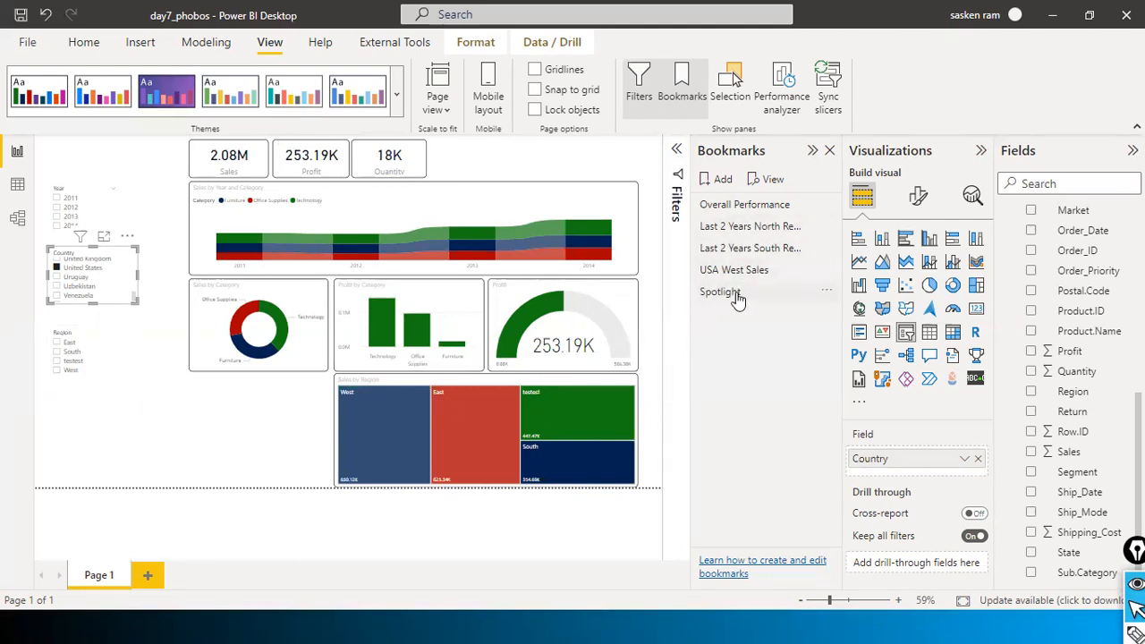
click(55, 269)
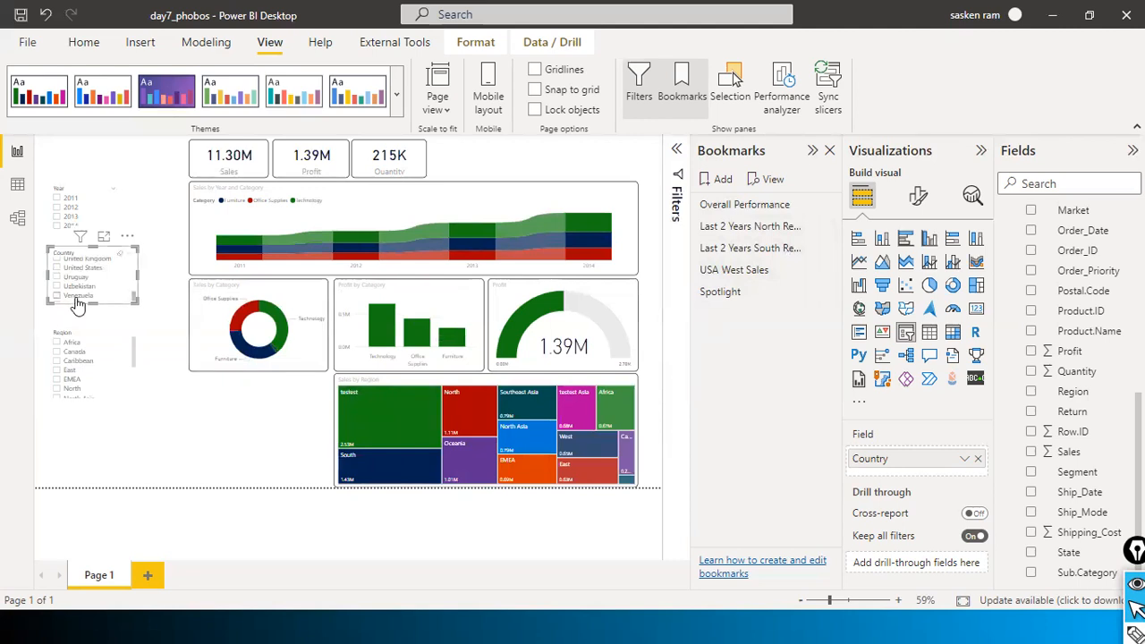
Filter the report to United States in the Country slicer and South in the Region slicer.
scroll(96, 288, up, 1)
scroll(61, 288, up, 2)
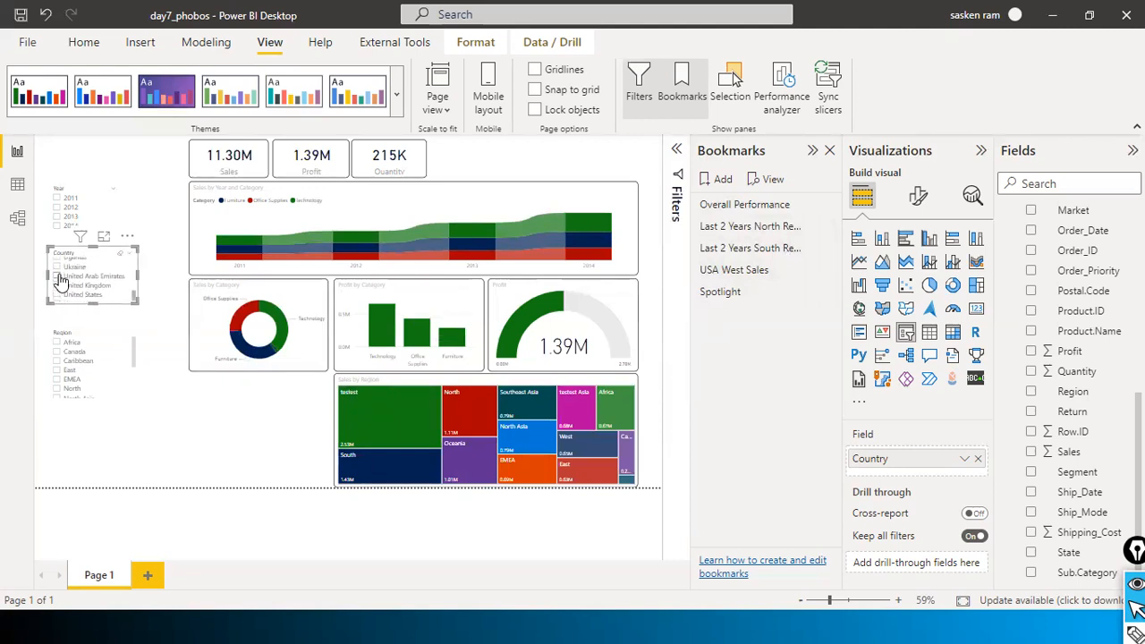
scroll(60, 286, down, 5)
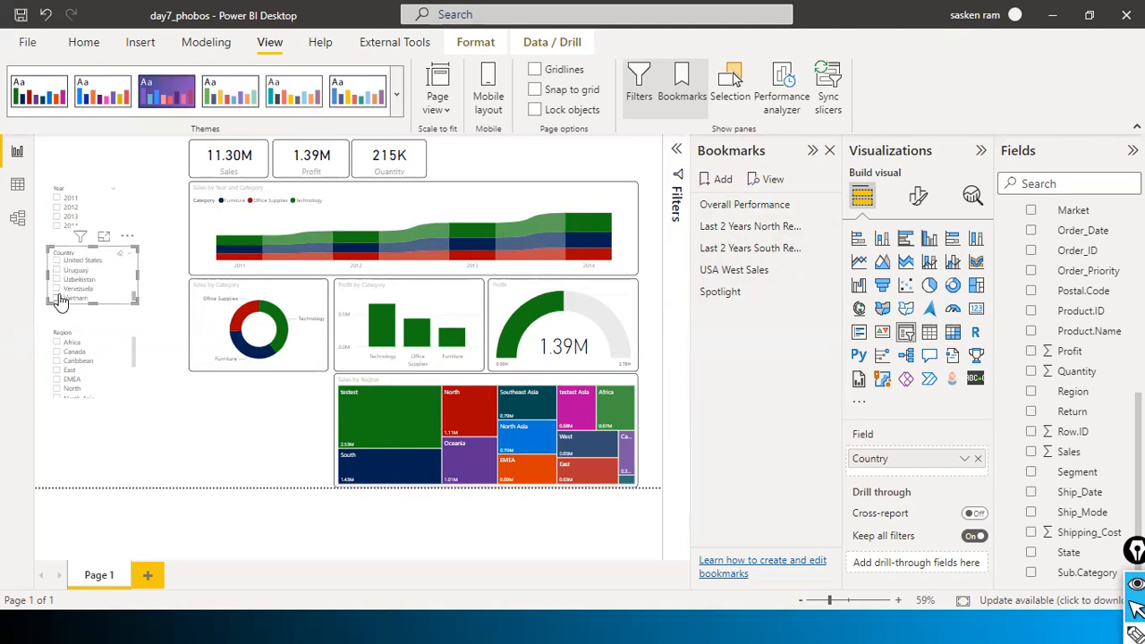
scroll(76, 288, up, 2)
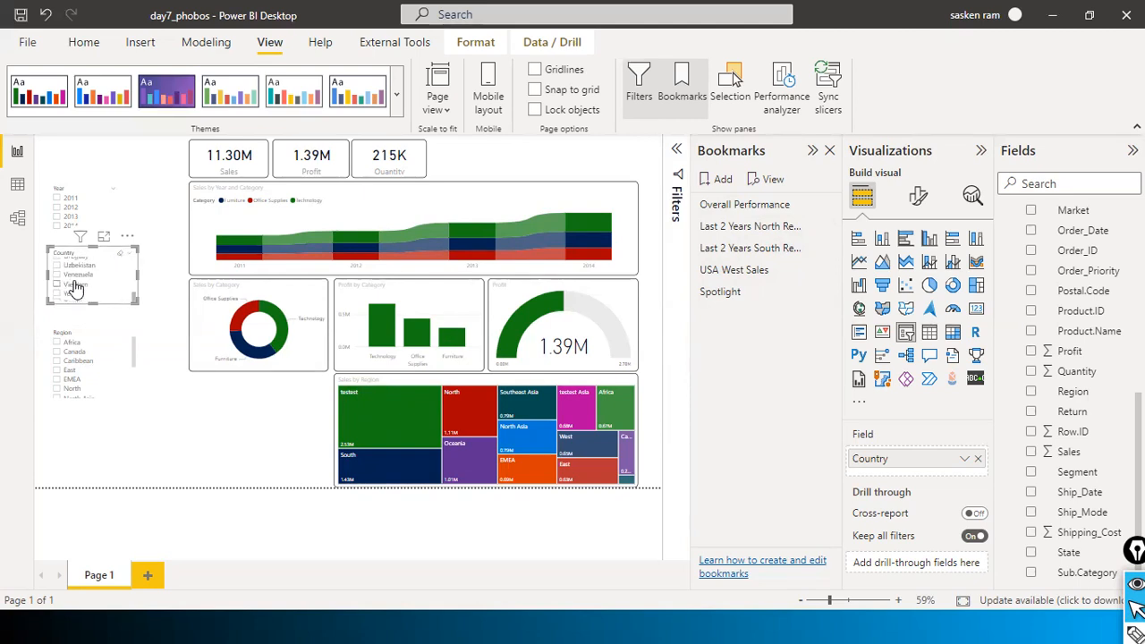
scroll(99, 288, up, 2)
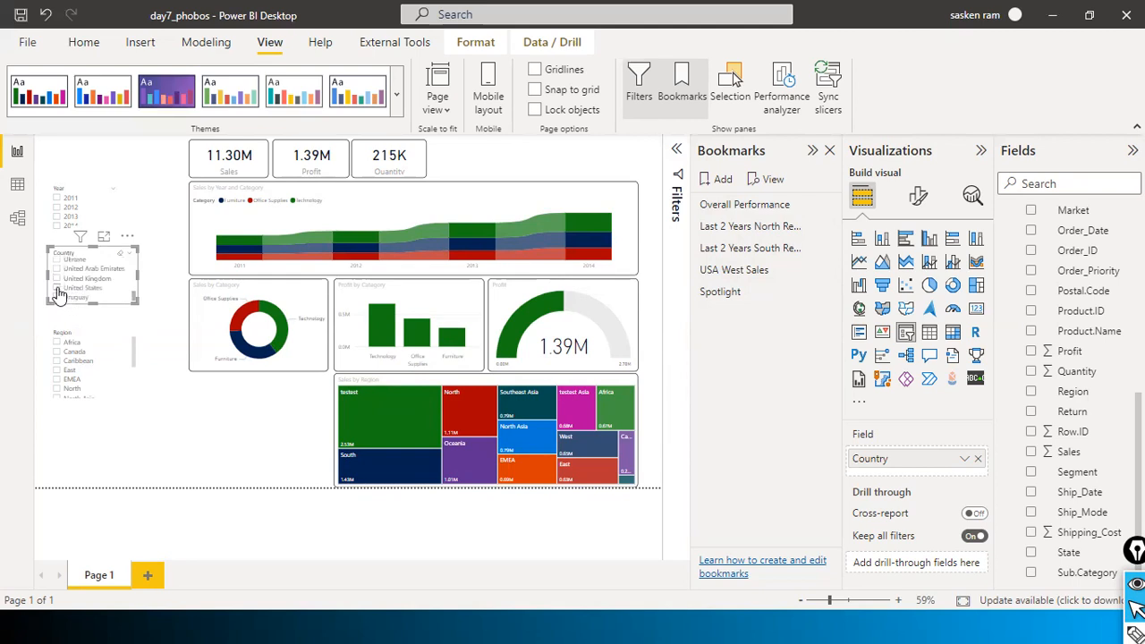
click(57, 287)
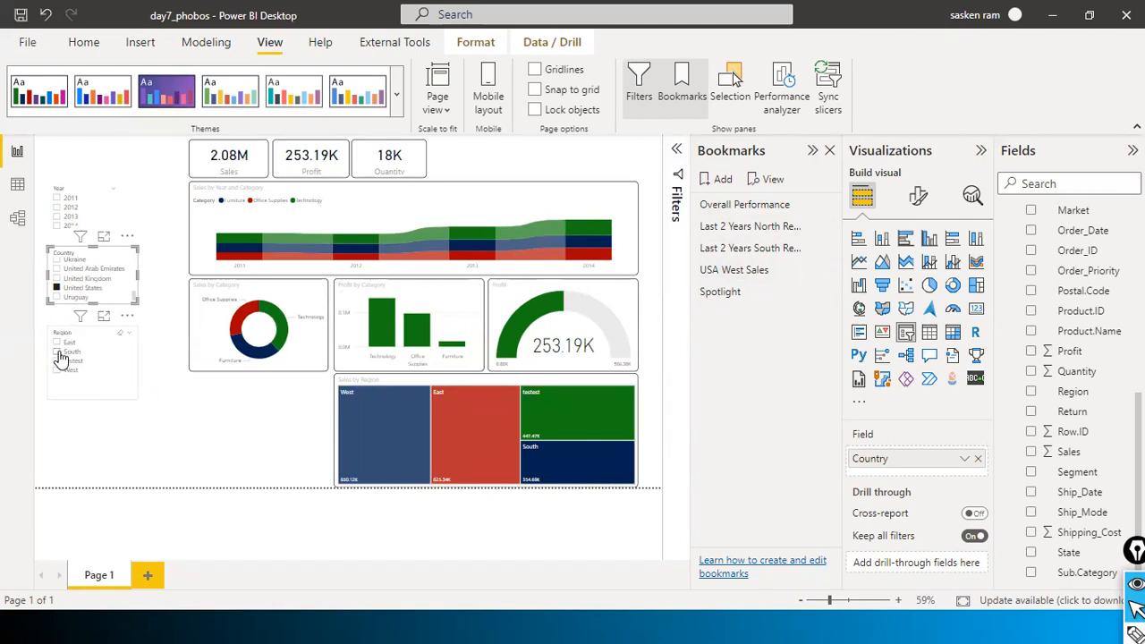
click(59, 354)
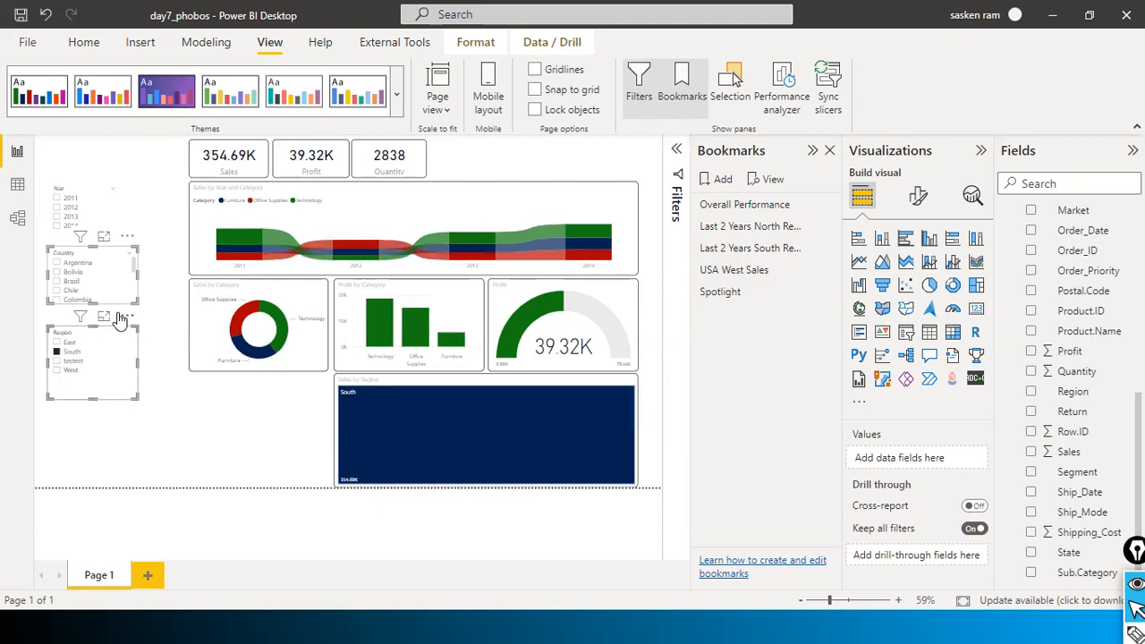
Add a bookmark of the filtered view named USA South Sales.
click(722, 182)
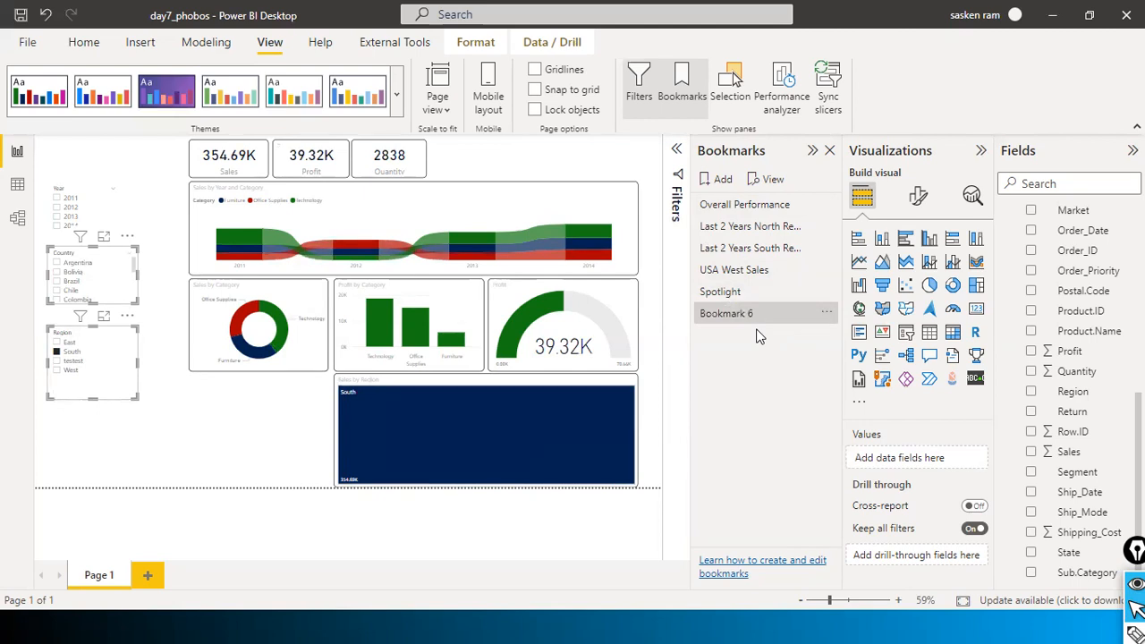
double_click(767, 313)
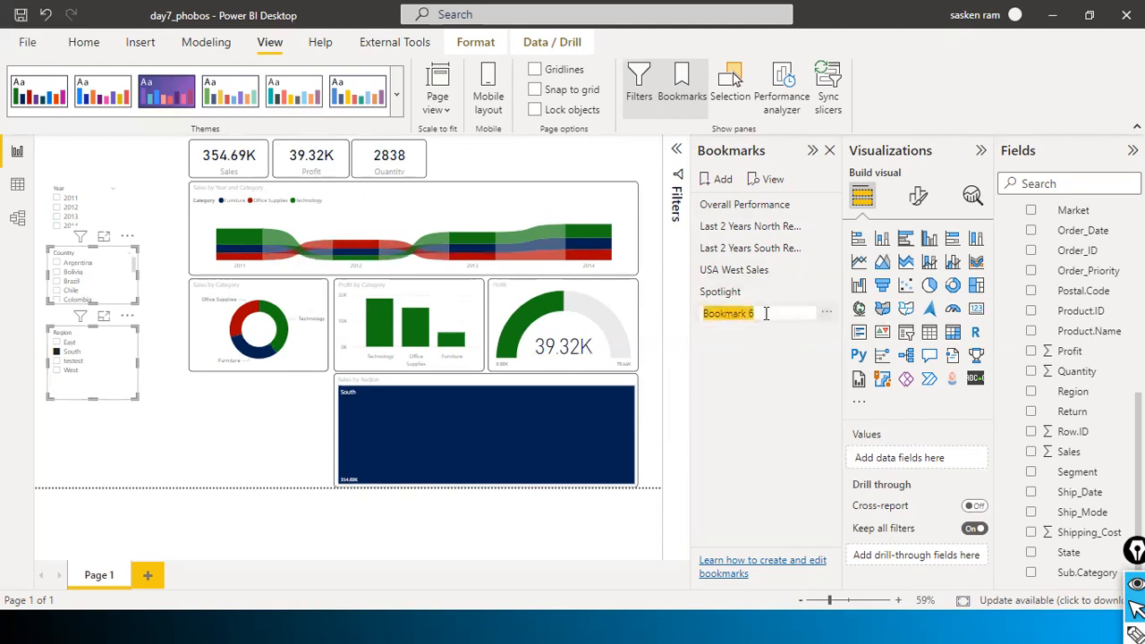
text(USA South S)
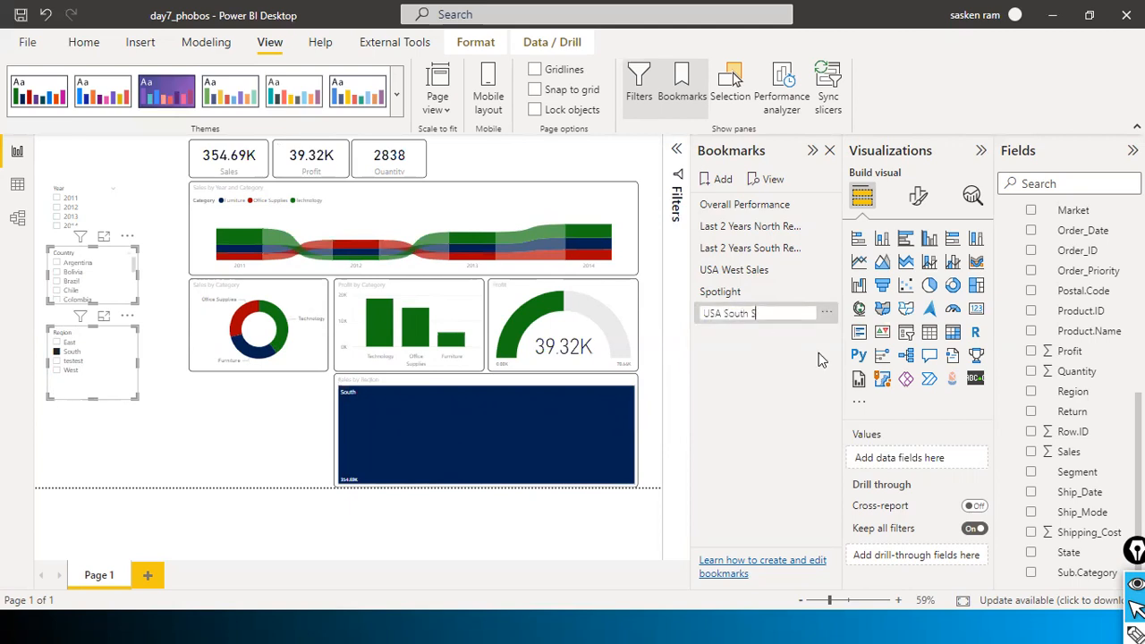
text(ales)
key(Return)
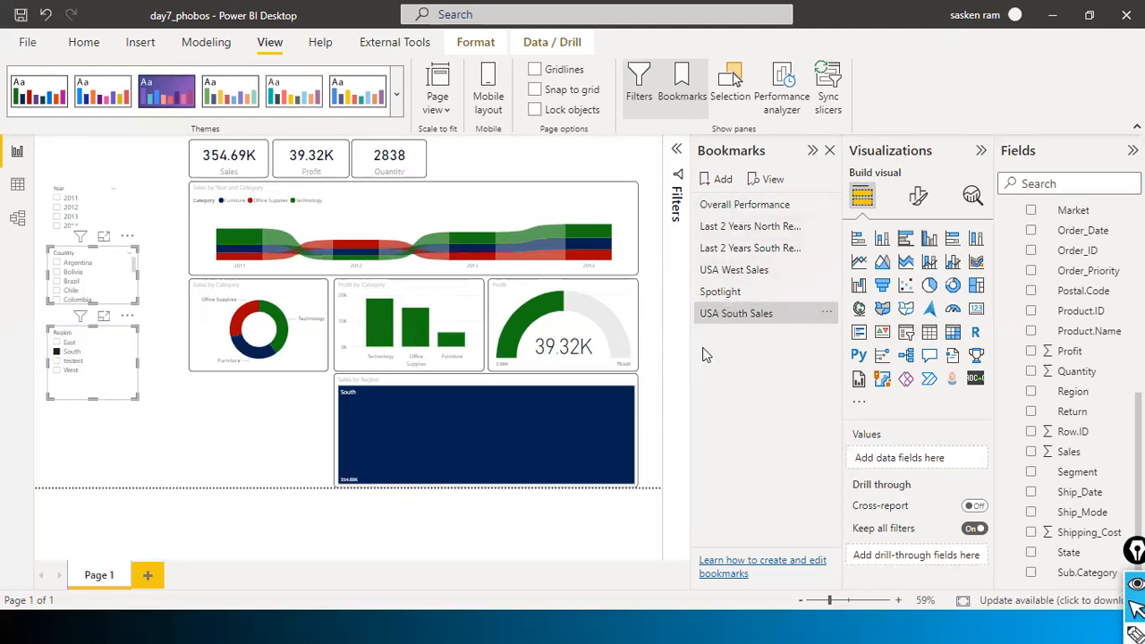
click(212, 435)
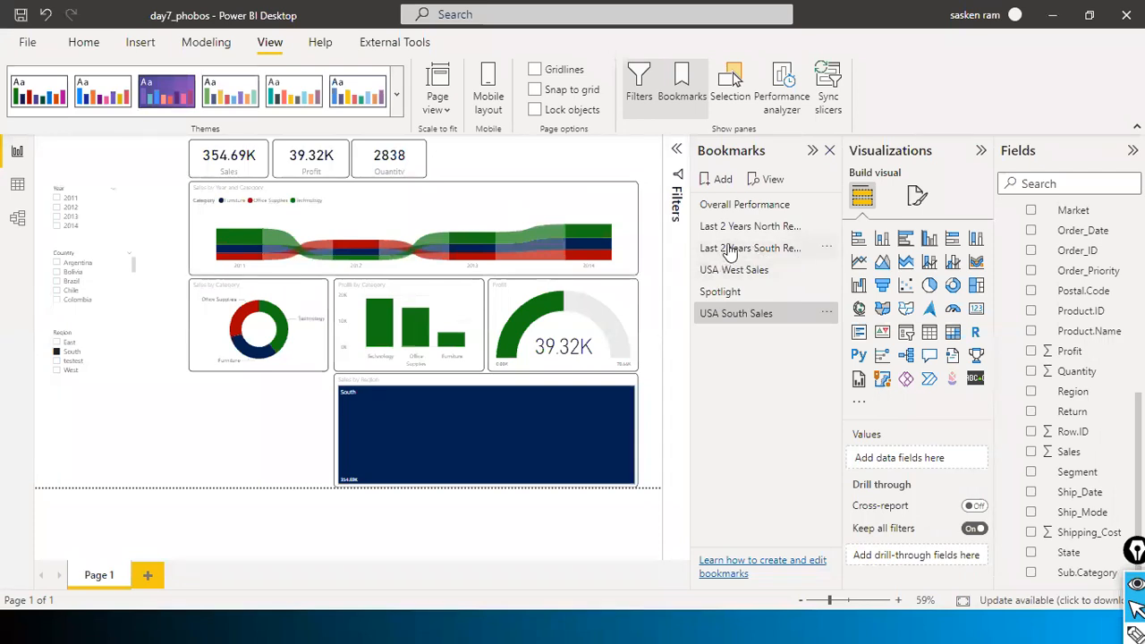
Group the Last 2 Years South and USA South Sales bookmarks and expand the group to show its members.
click(758, 252)
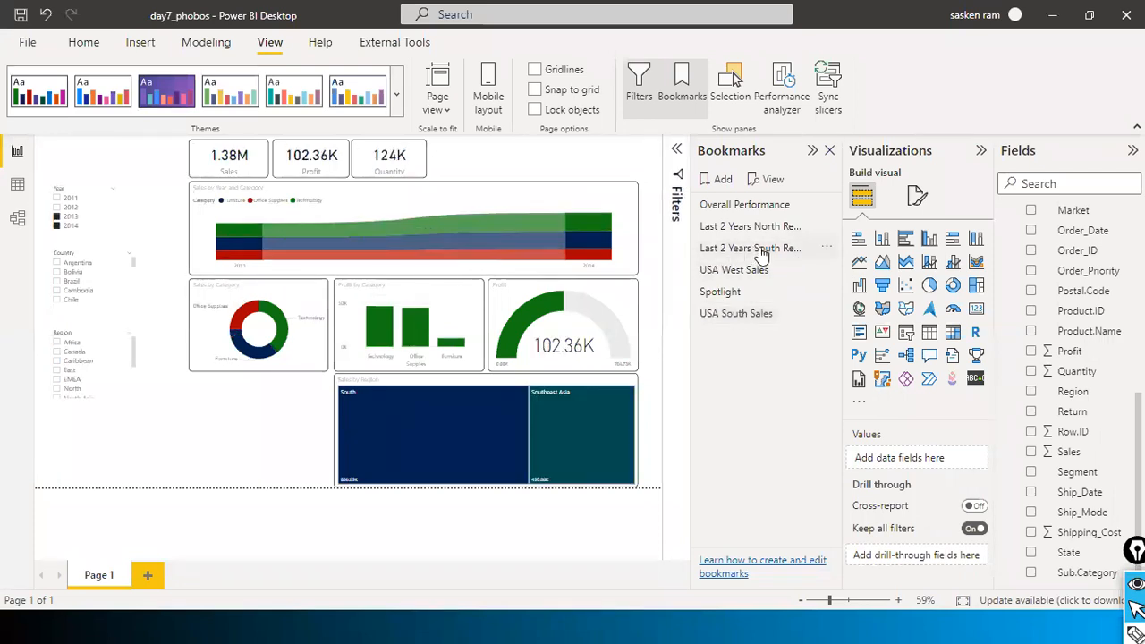
ctrl+click(734, 313)
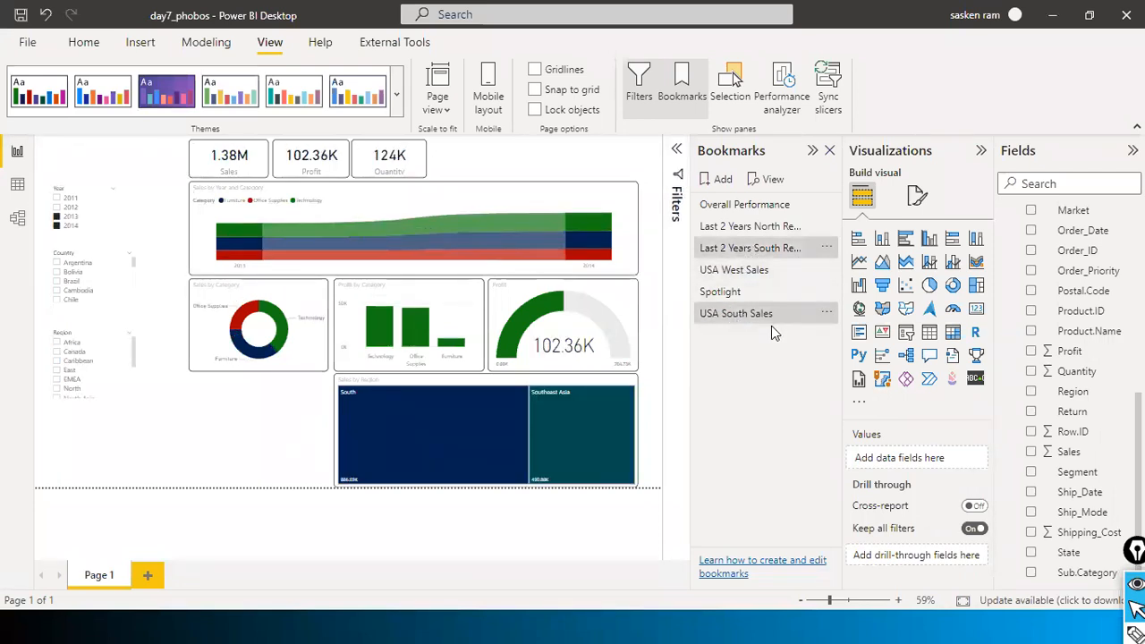
click(827, 247)
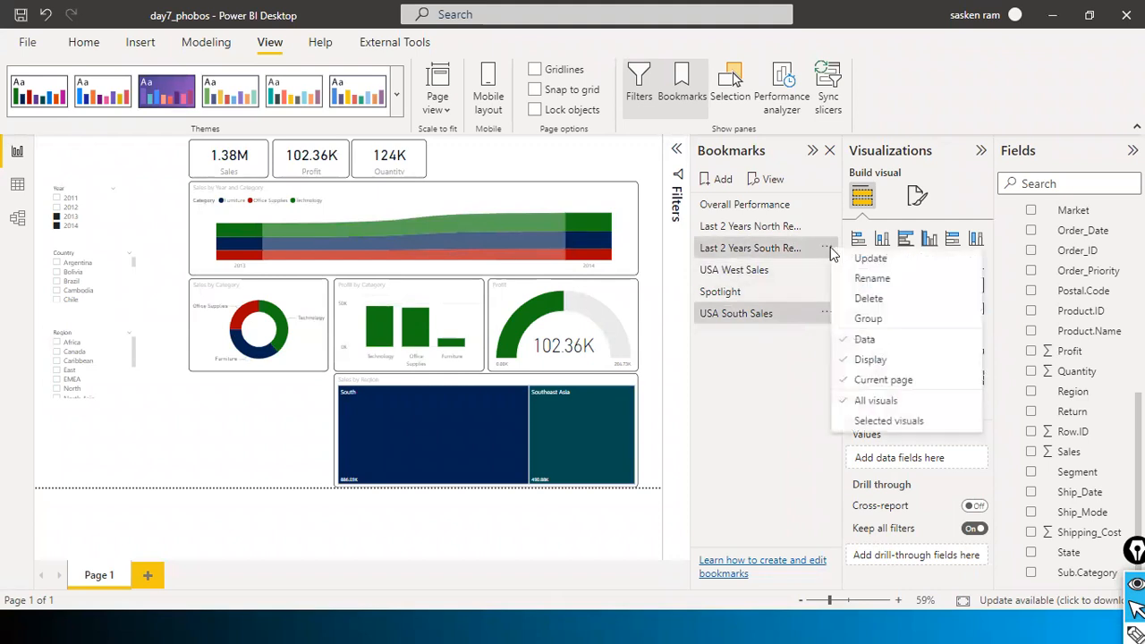
click(879, 322)
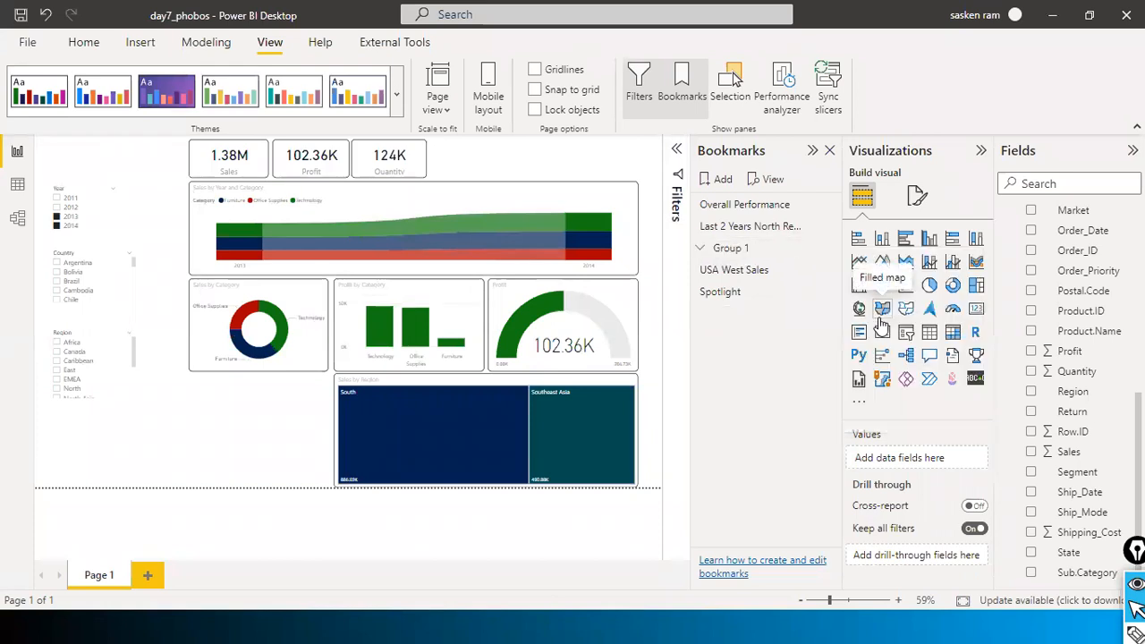
click(701, 248)
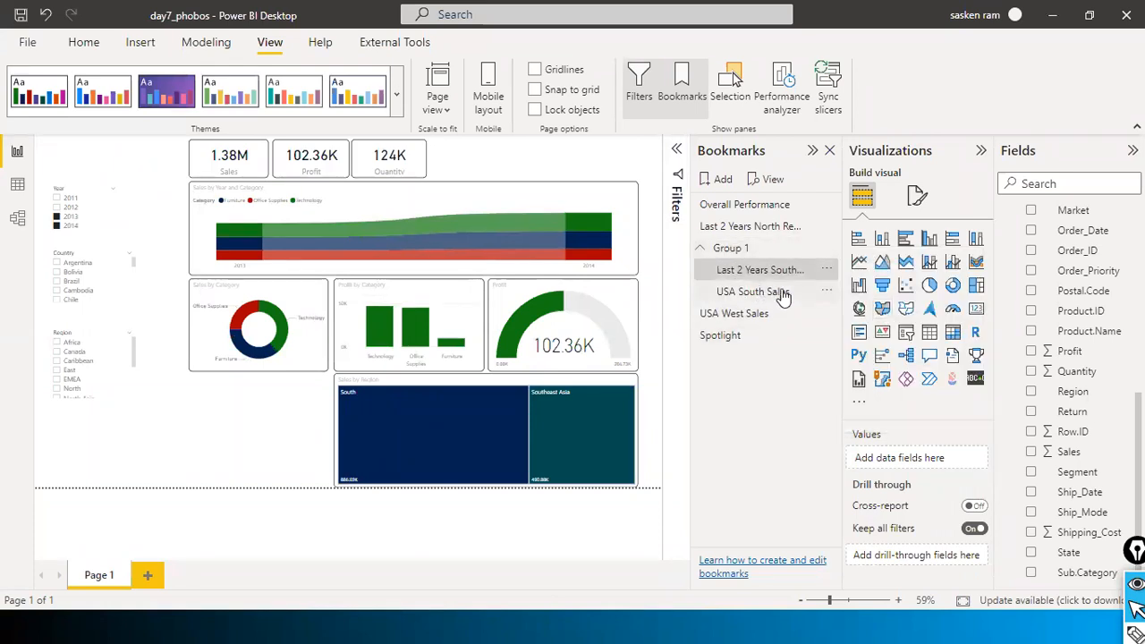
Rename the new bookmark group as South Group and collapse it.
double_click(736, 248)
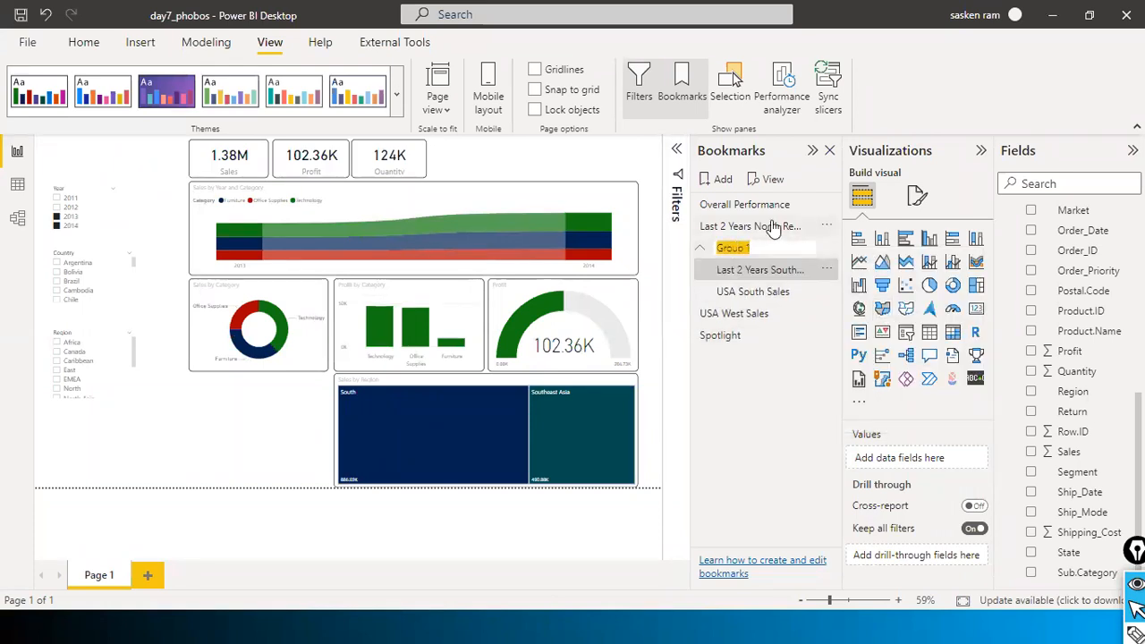
key(BackSpace)
text(South)
key(Return)
click(703, 249)
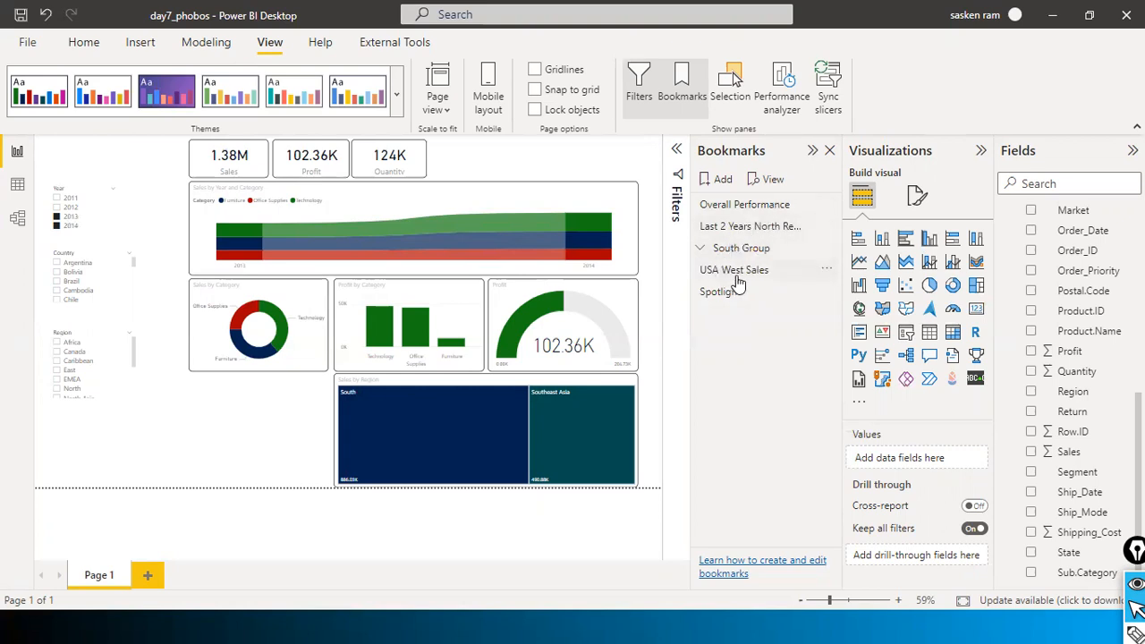
Filter the report to United States in the Country slicer, and clear the Country and Year selections.
scroll(109, 380, down, 1)
scroll(122, 288, down, 8)
scroll(124, 290, down, 6)
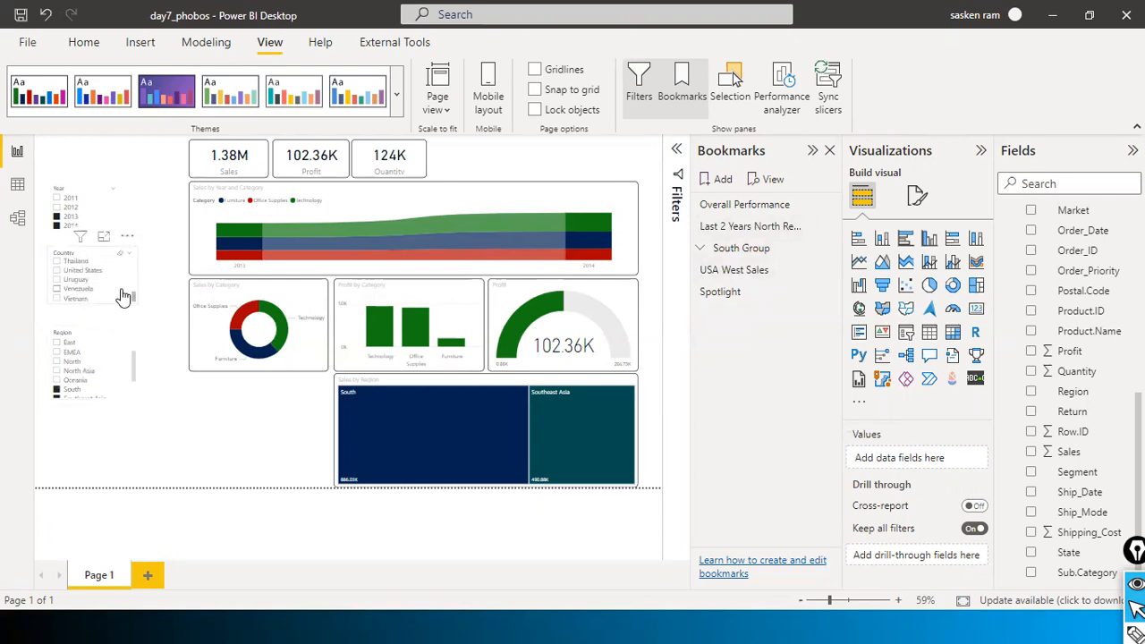
scroll(116, 293, up, 1)
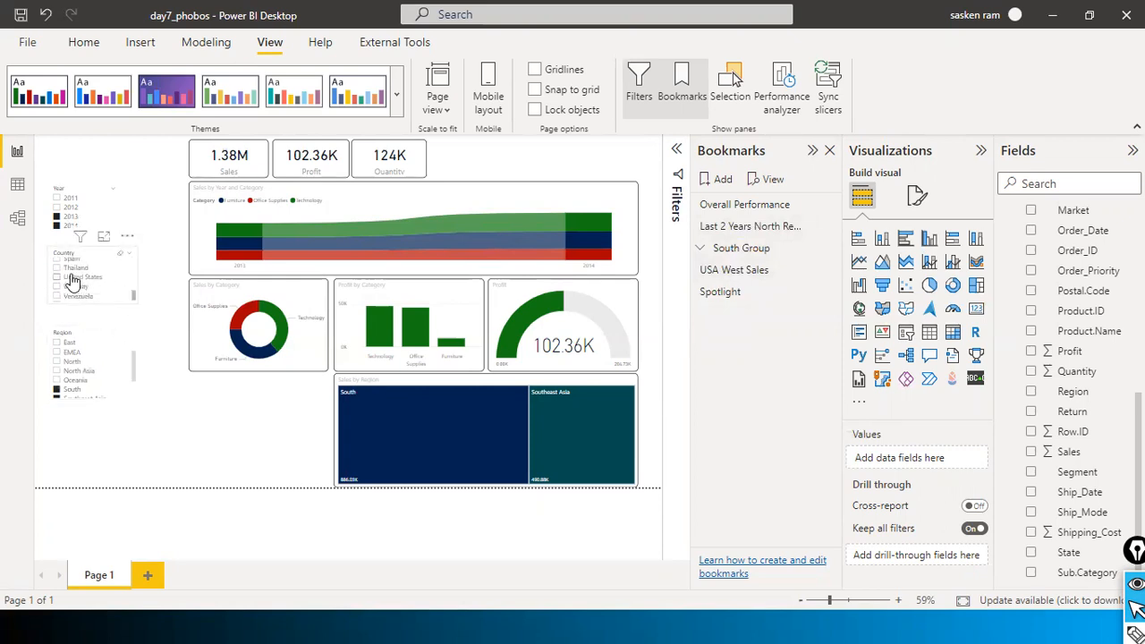
click(63, 280)
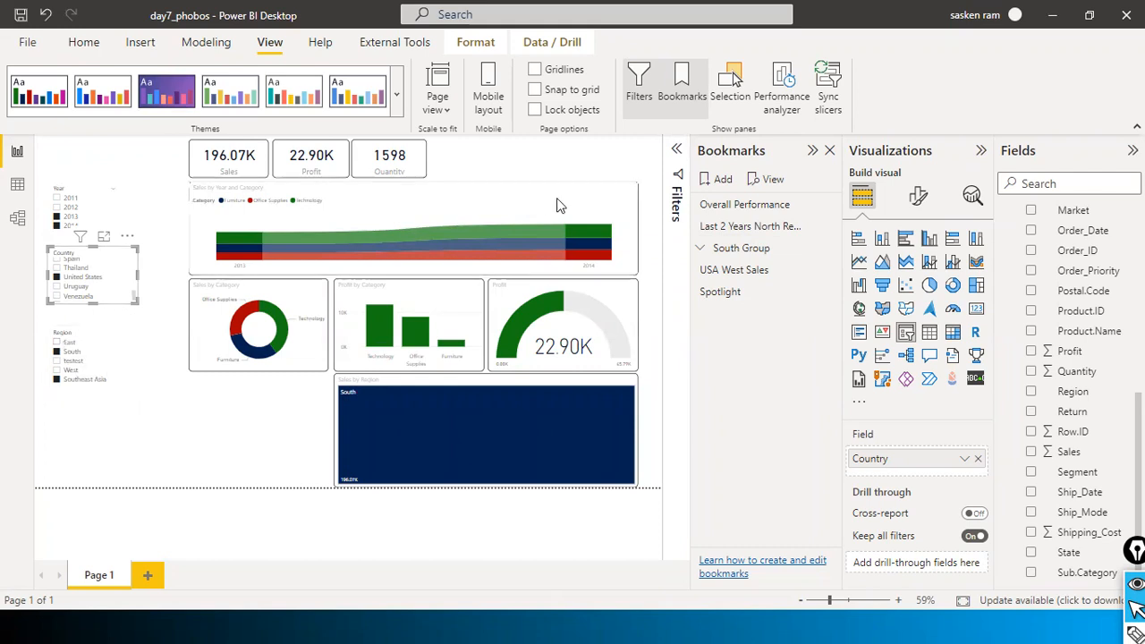
click(120, 255)
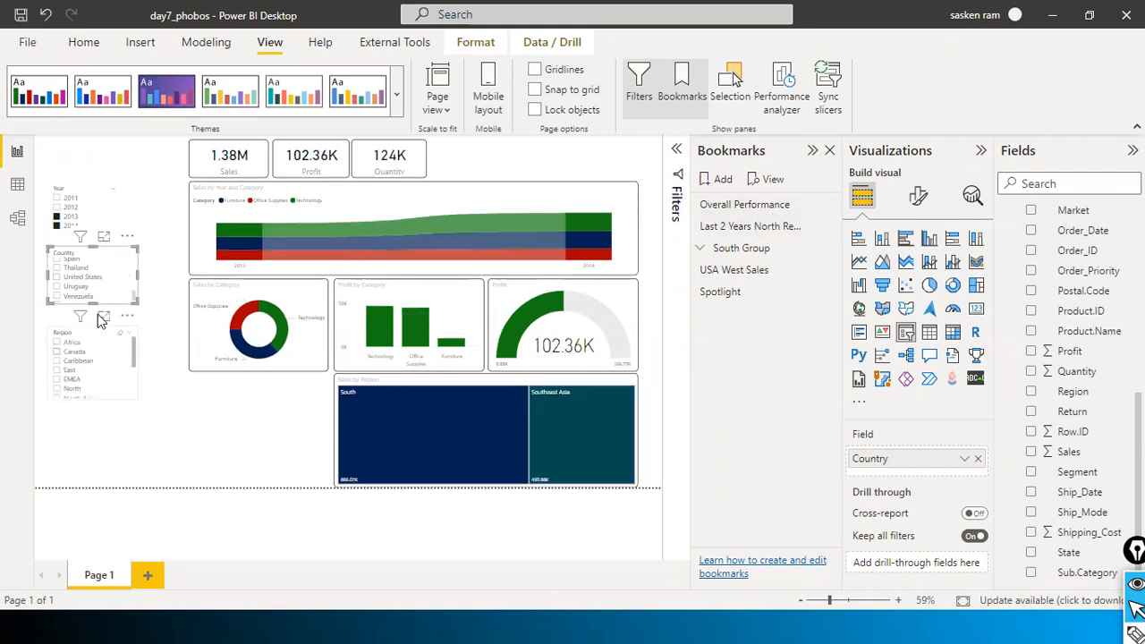
click(105, 191)
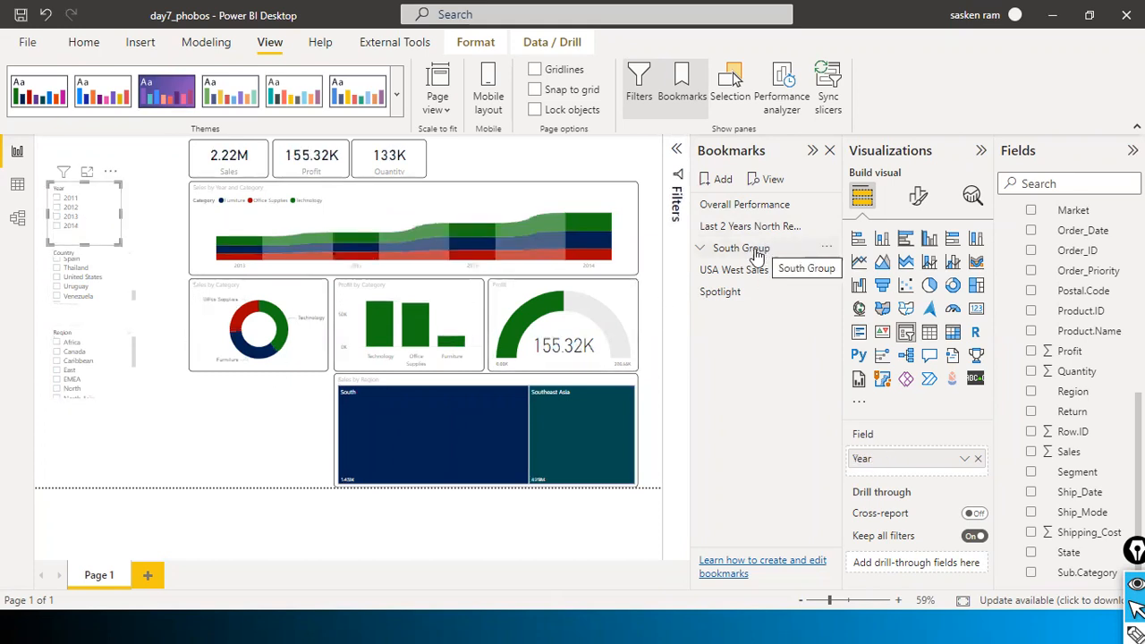
Expand South Group in the bookmark list and apply its Last 2 Years South bookmark.
click(700, 250)
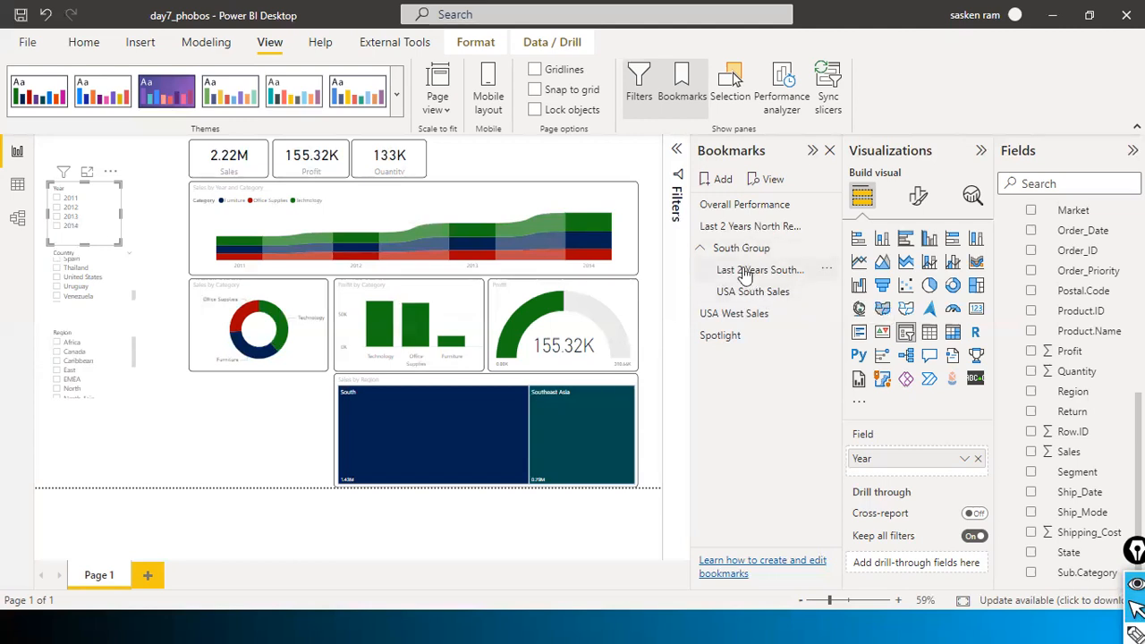
click(702, 250)
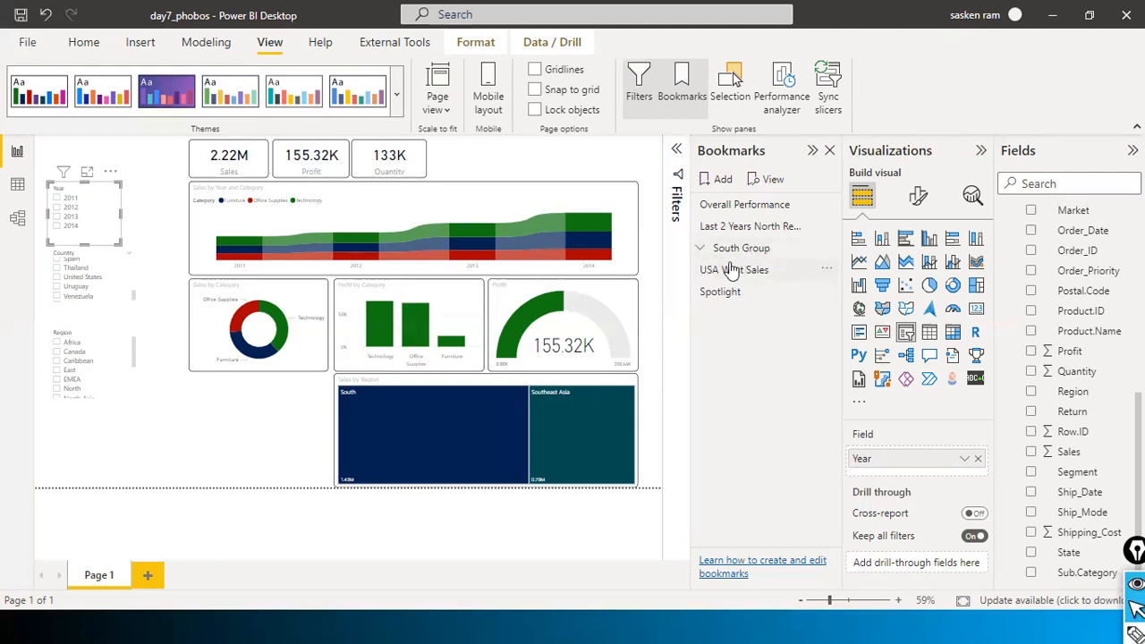
click(700, 250)
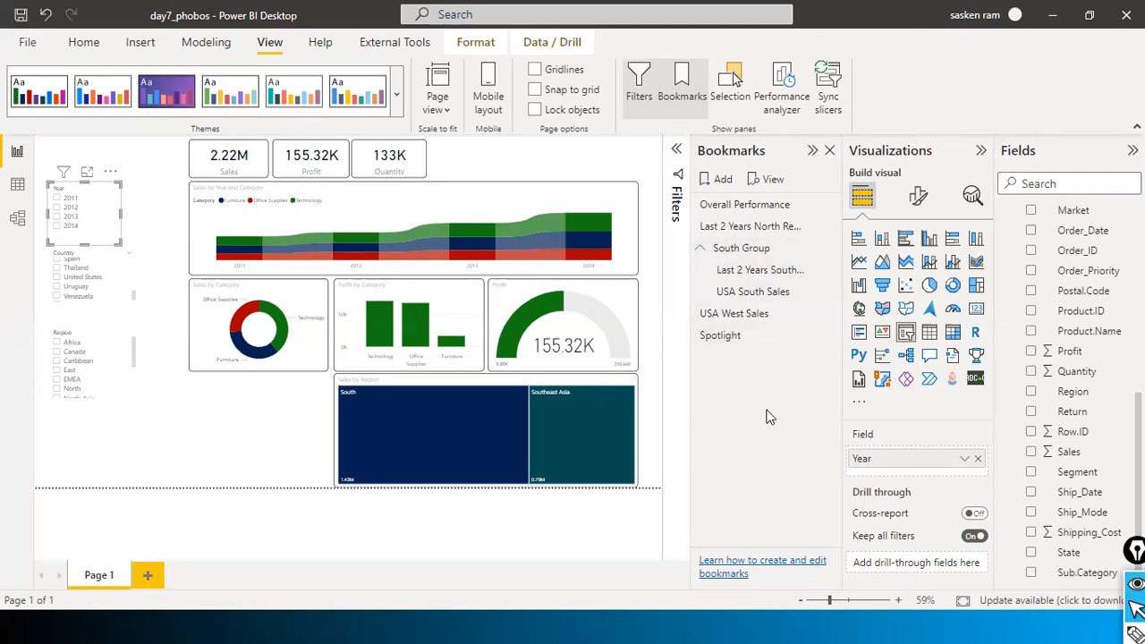
click(759, 270)
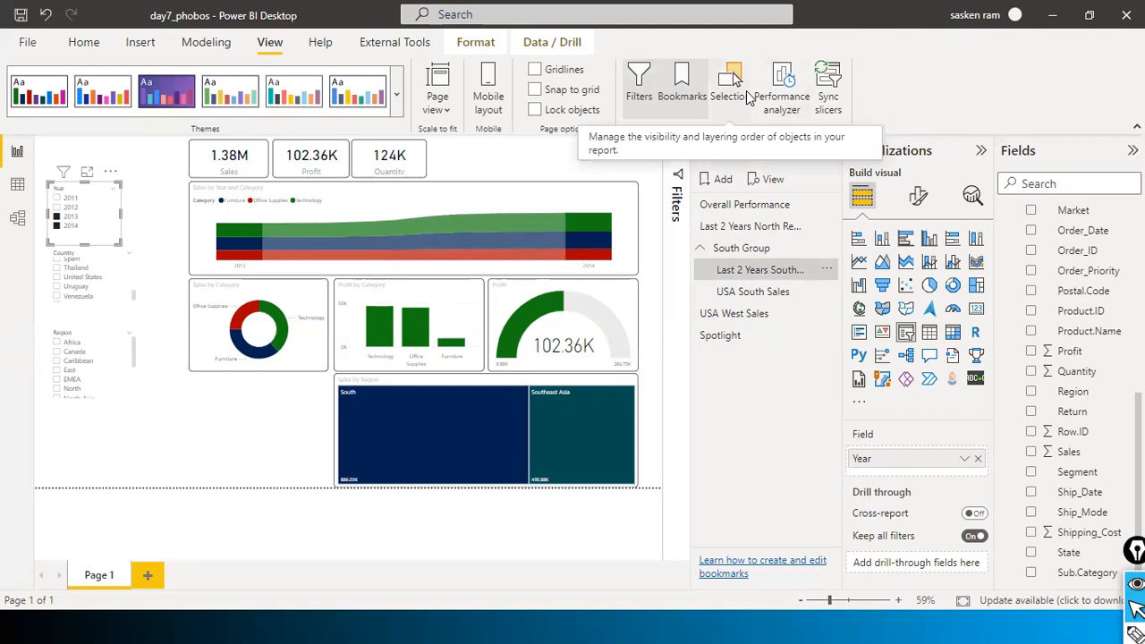
Show the list of page objects and hide all three Card visuals.
click(732, 90)
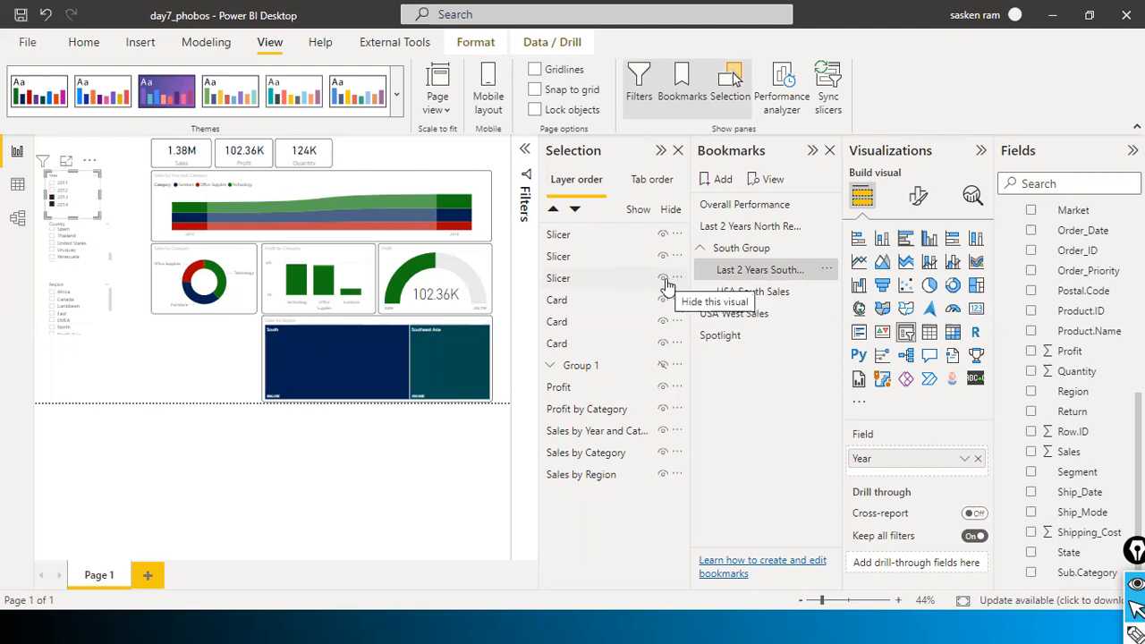
click(562, 277)
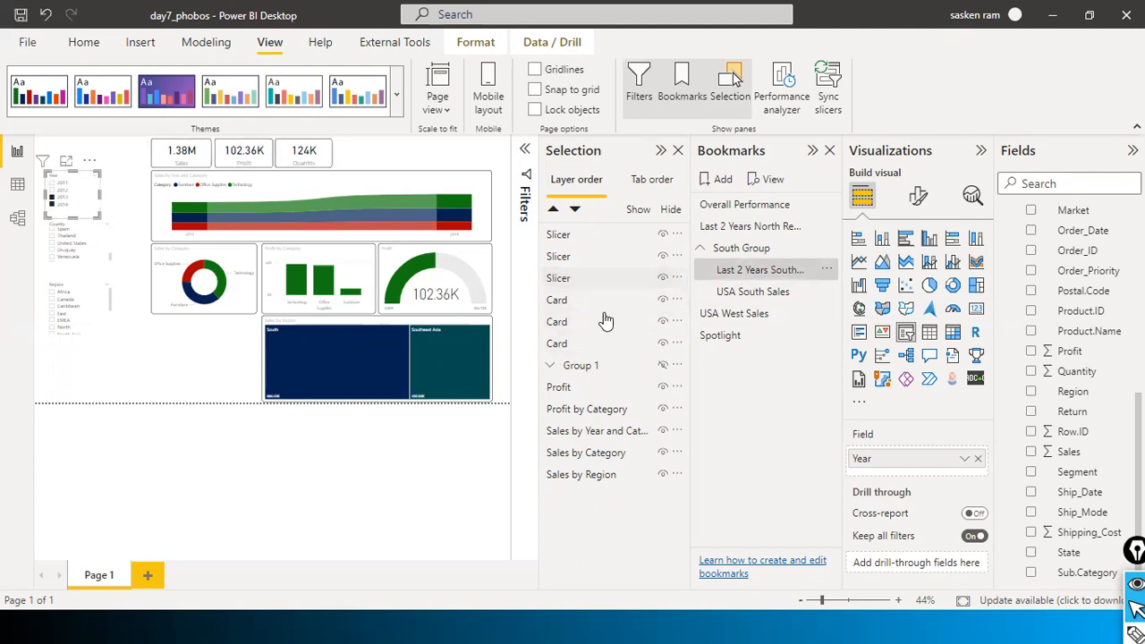
click(662, 322)
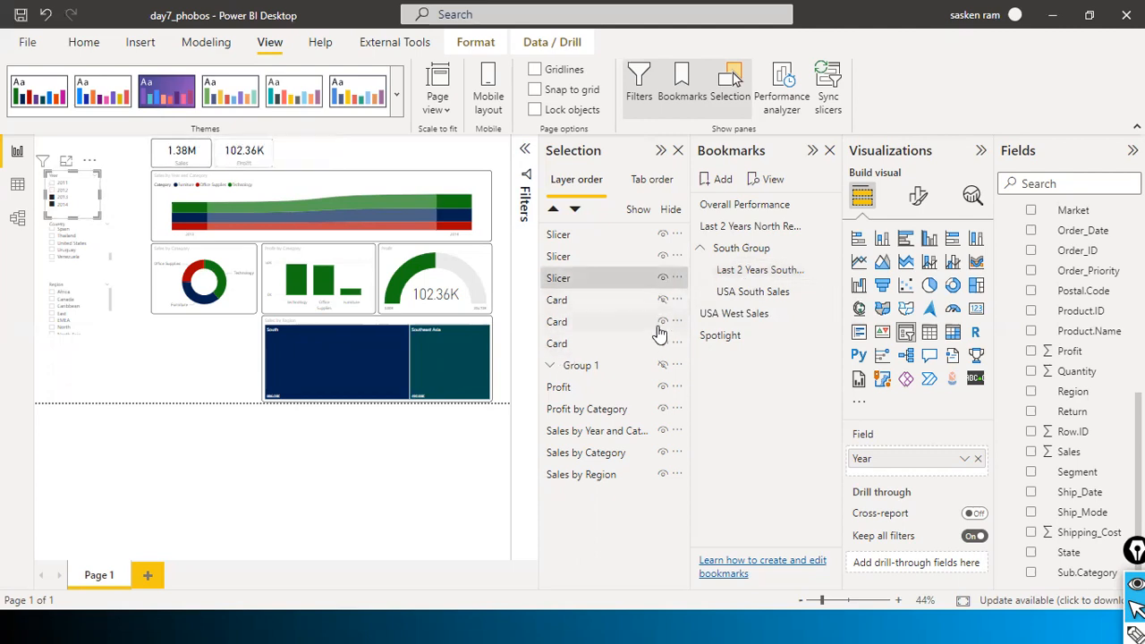
click(662, 322)
click(662, 344)
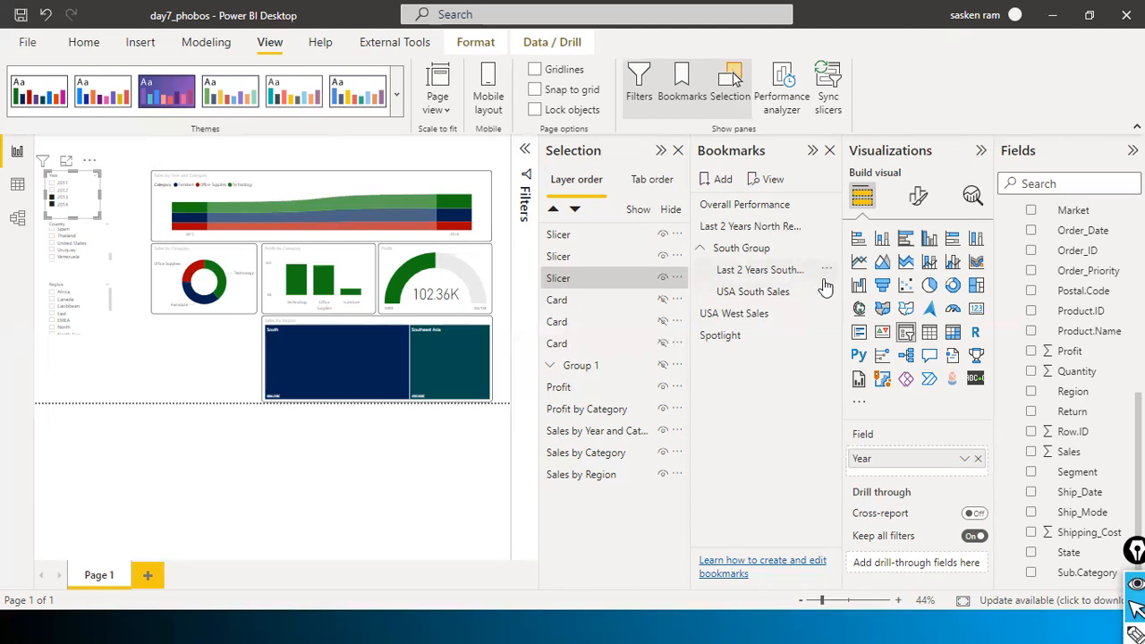
Update the Last 2 Years South bookmark to the current view without cards, and apply the Overall Performance bookmark for comparison.
click(826, 270)
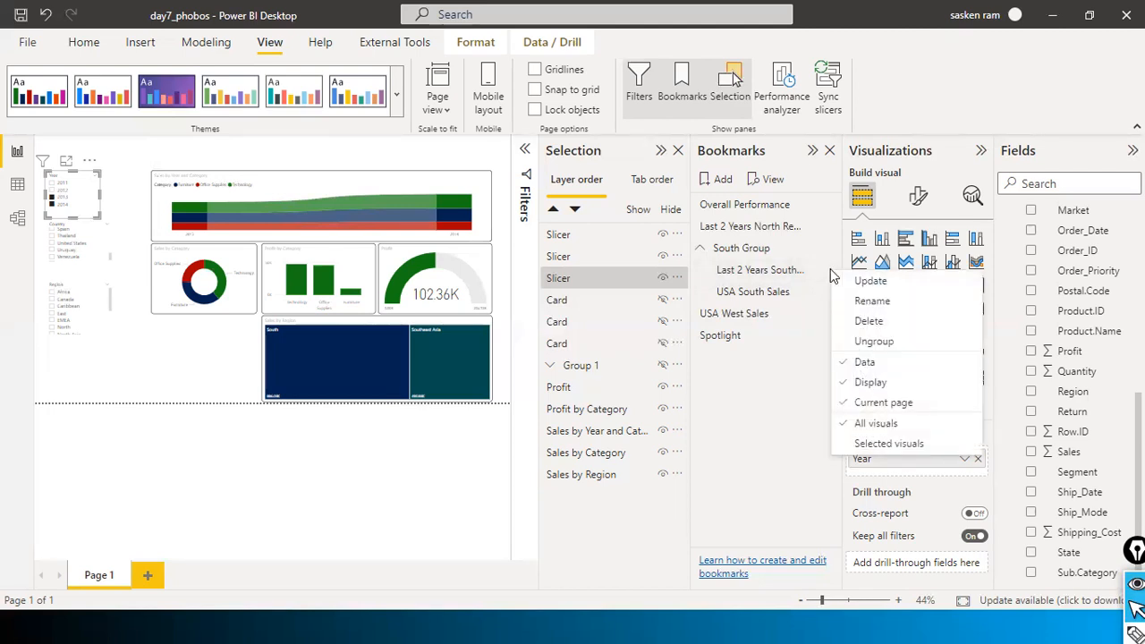
click(859, 282)
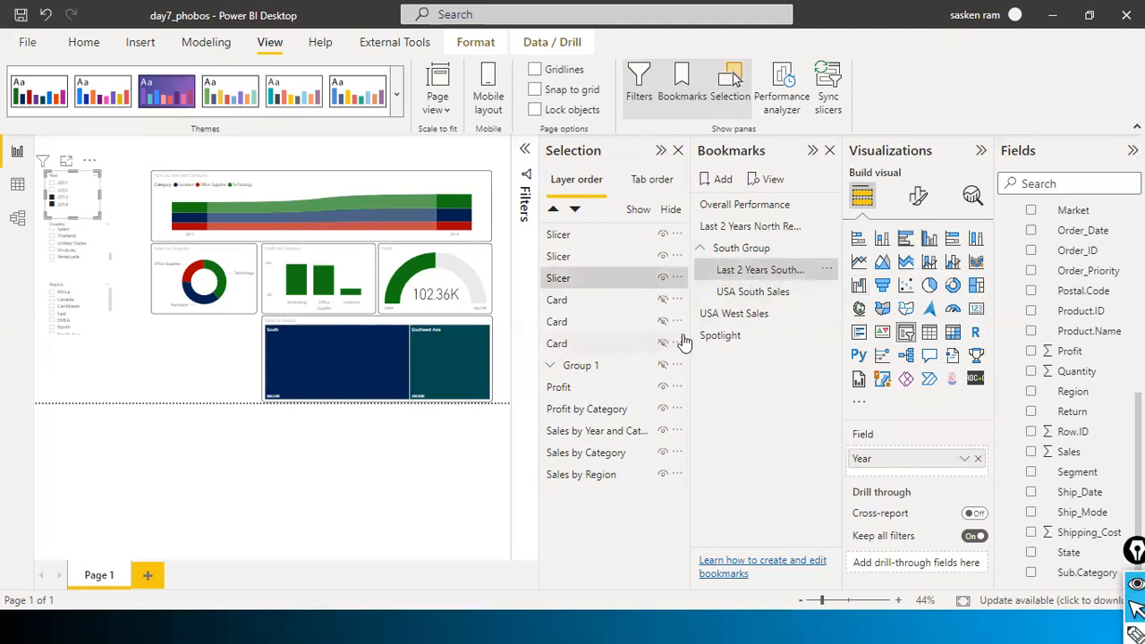
click(454, 452)
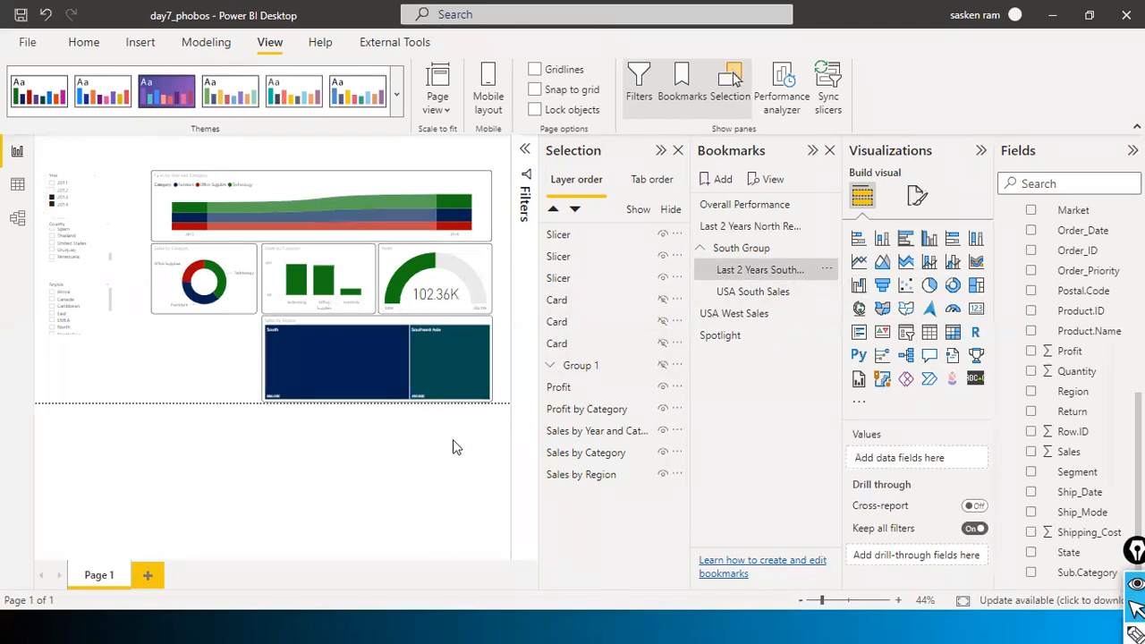
click(777, 208)
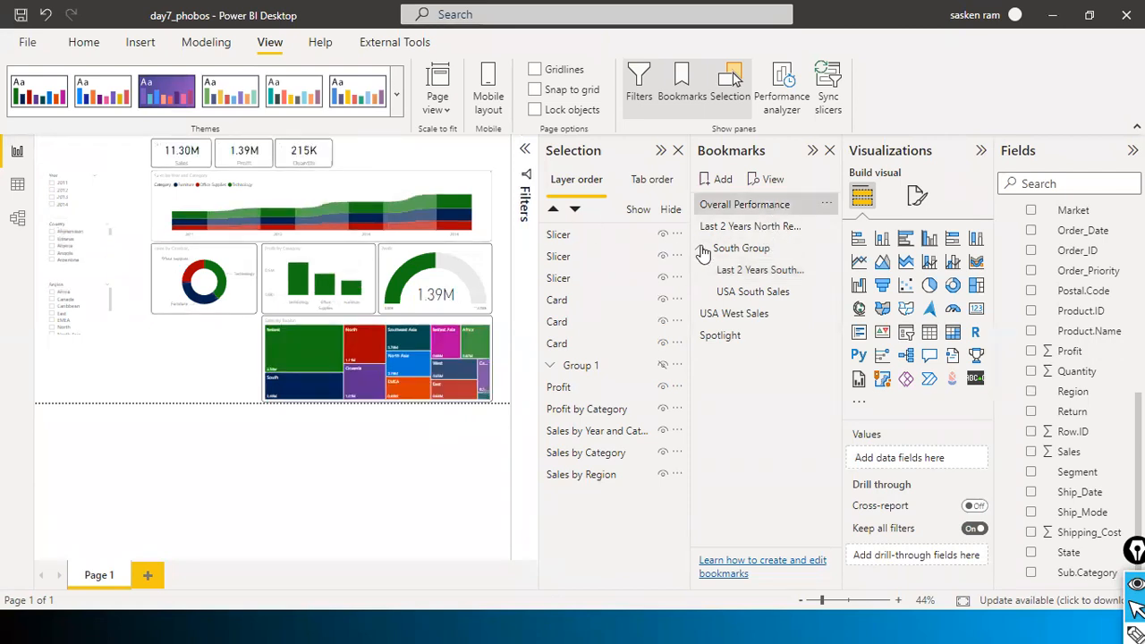
Apply the Last 2 Years North Region and Last 2 Years South Region bookmarks in turn to compare their views.
click(757, 225)
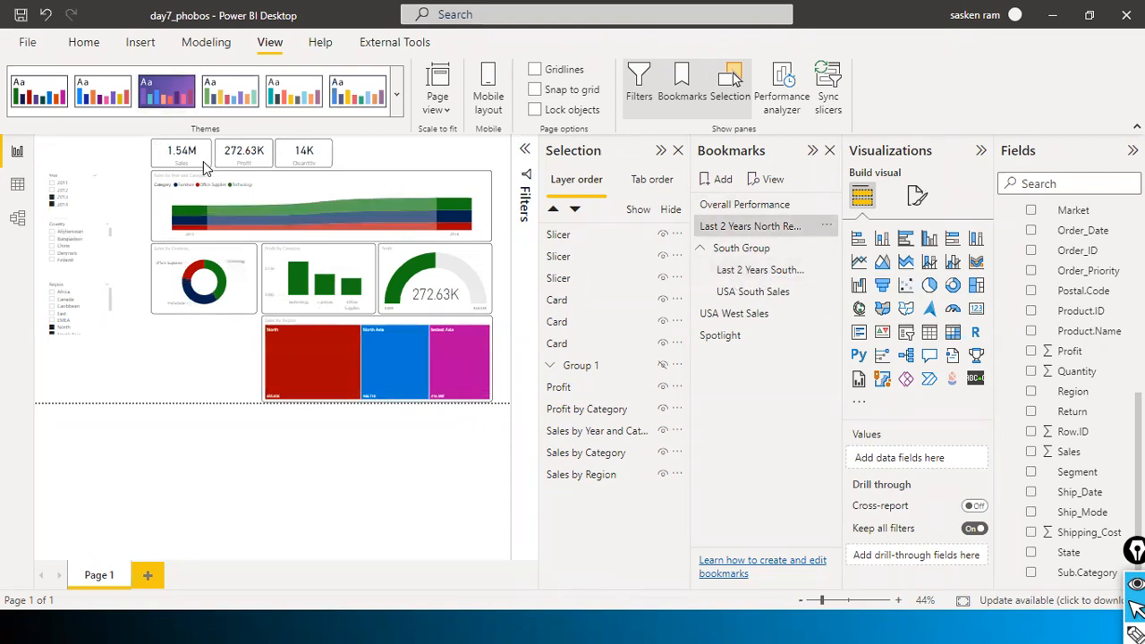
click(743, 272)
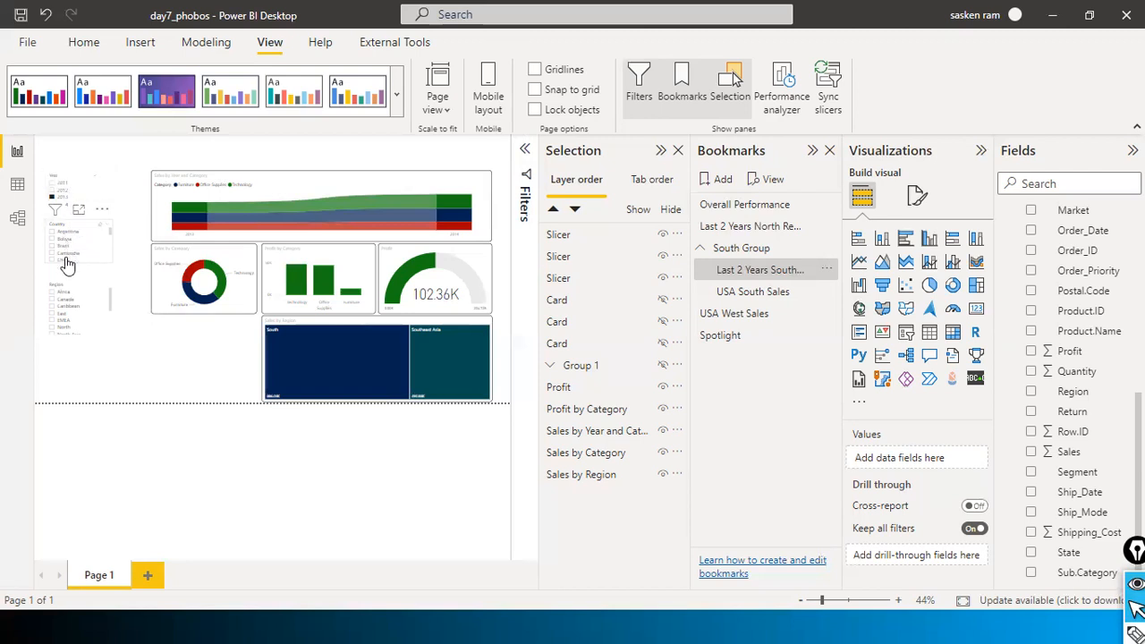
Filter the Region slicer to Canada and restore the saved view with the Last 2 Years South bookmark.
click(106, 302)
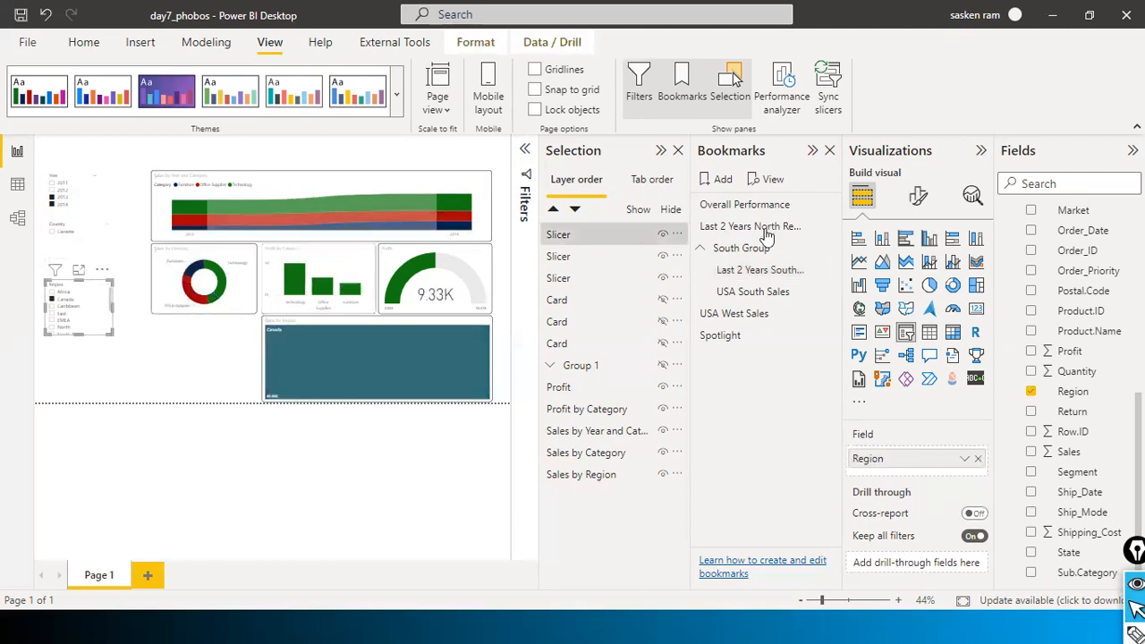
click(799, 273)
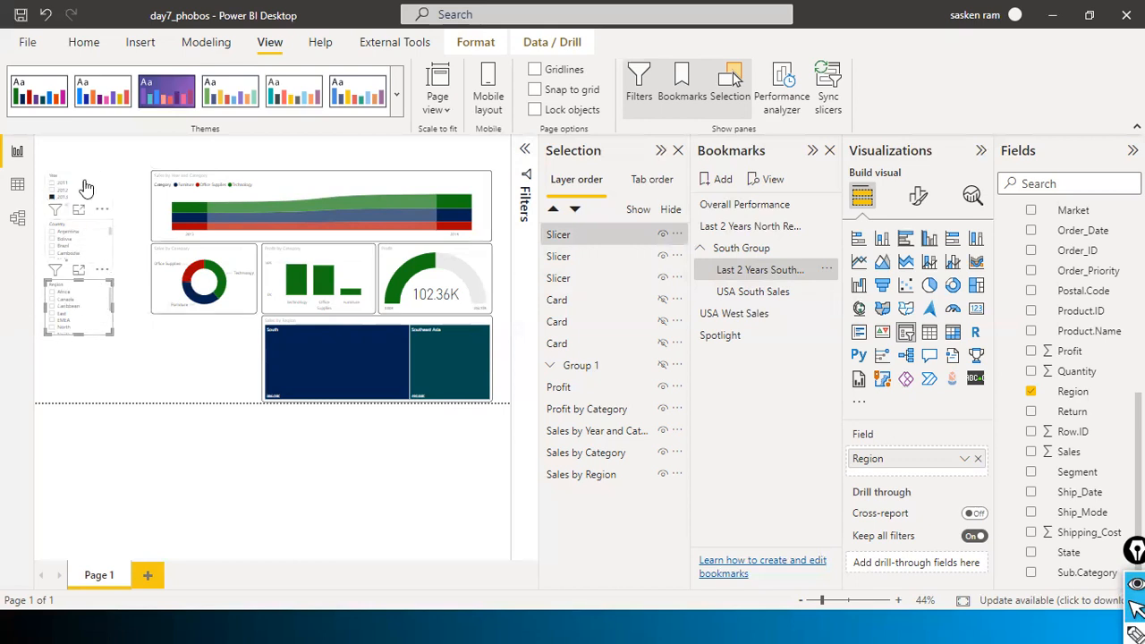
mouse_move(55, 210)
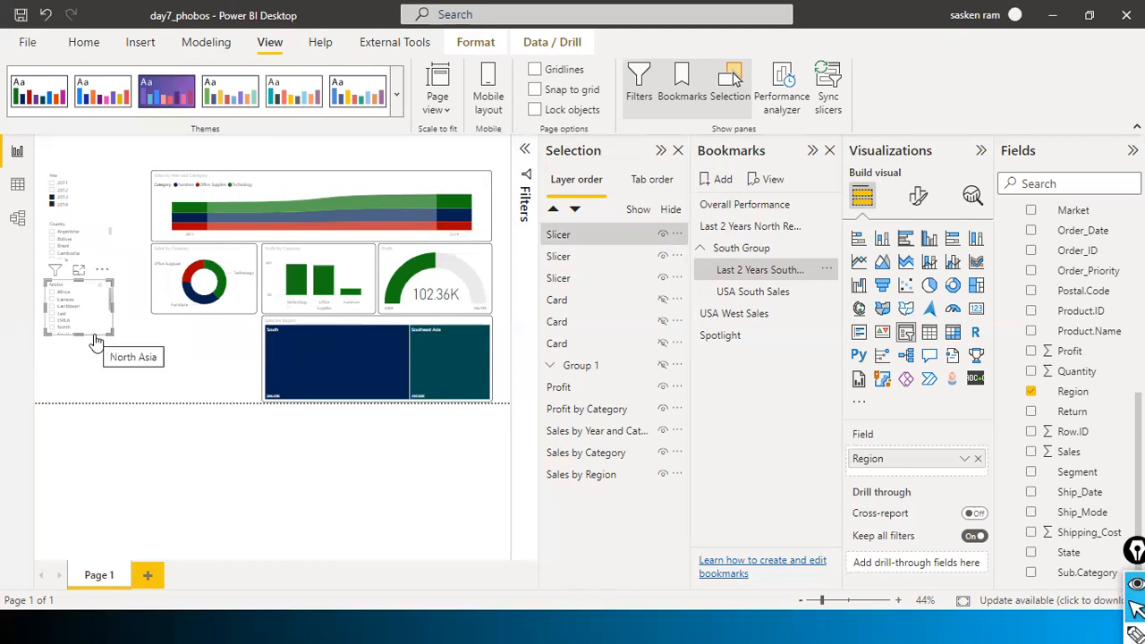
click(664, 237)
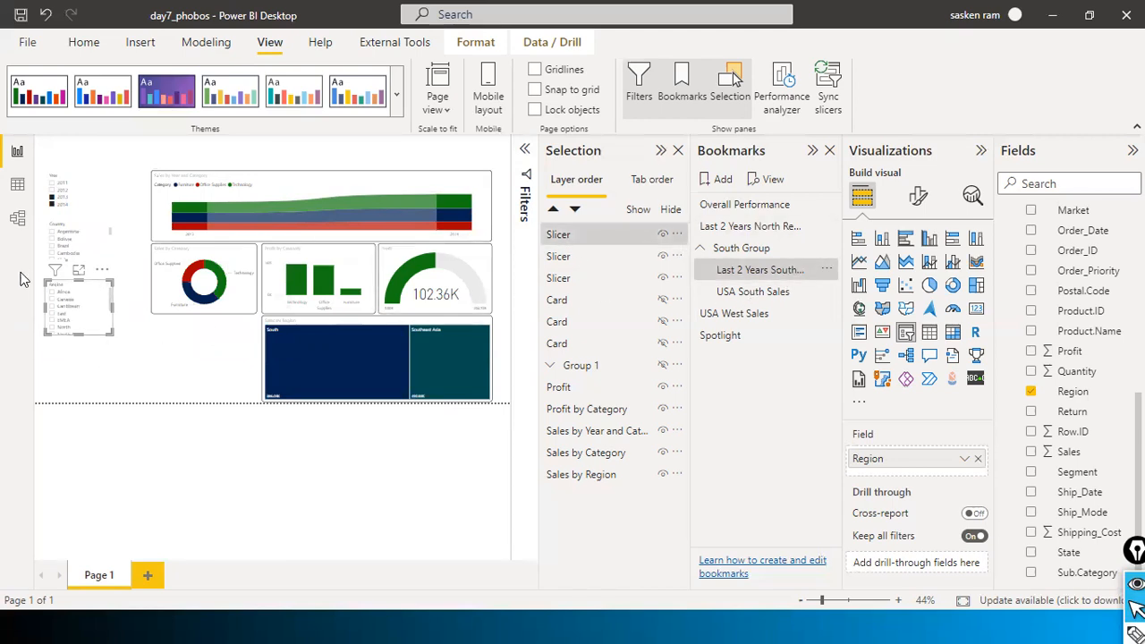
Filter the report to Argentina in the Country slicer and 2011 in the Year slicer, and clear the year selection.
click(101, 249)
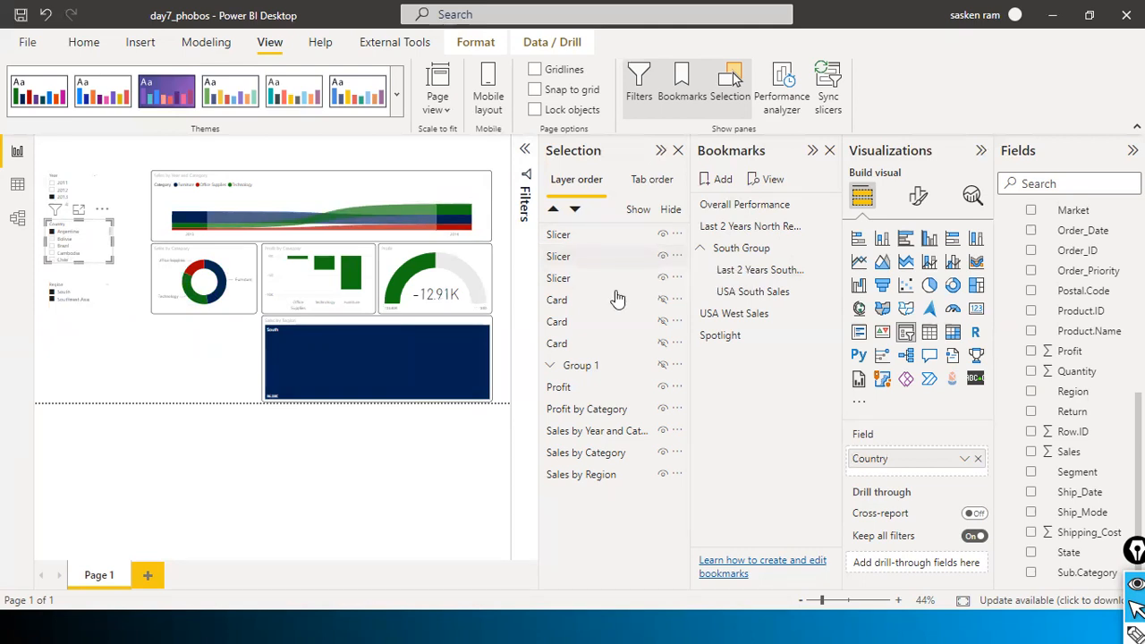
click(90, 212)
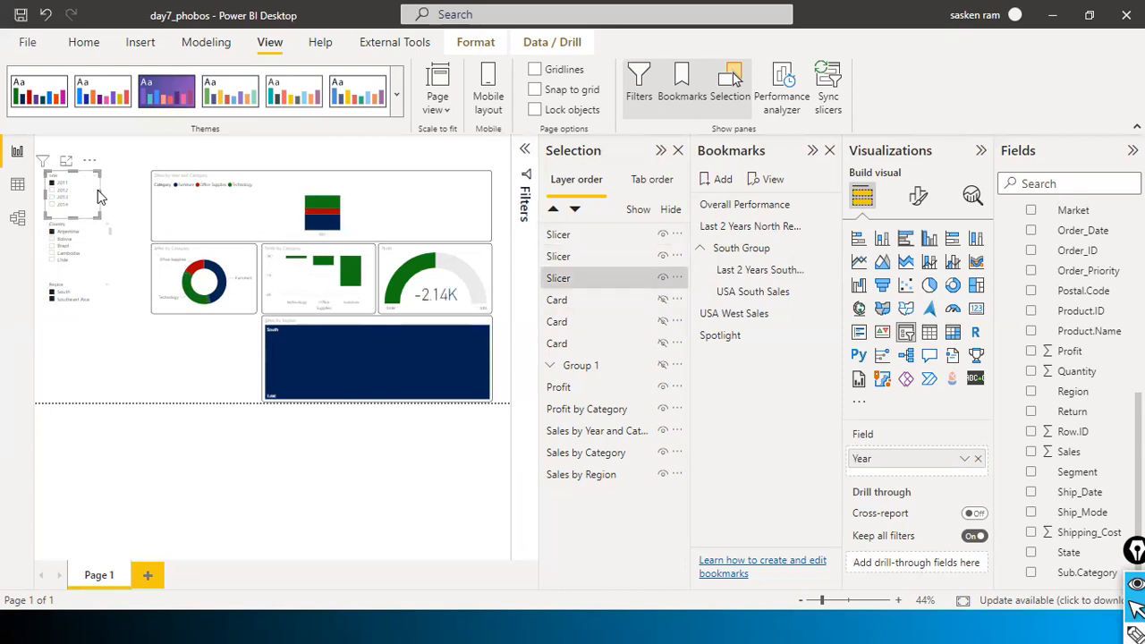
click(88, 182)
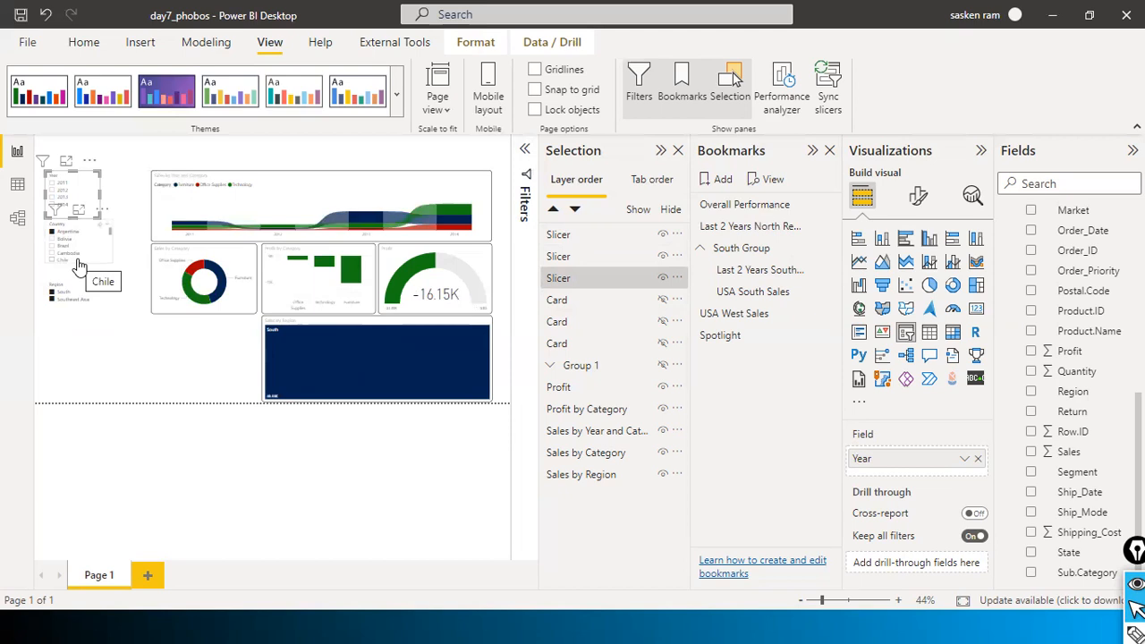
scroll(78, 266, down, 5)
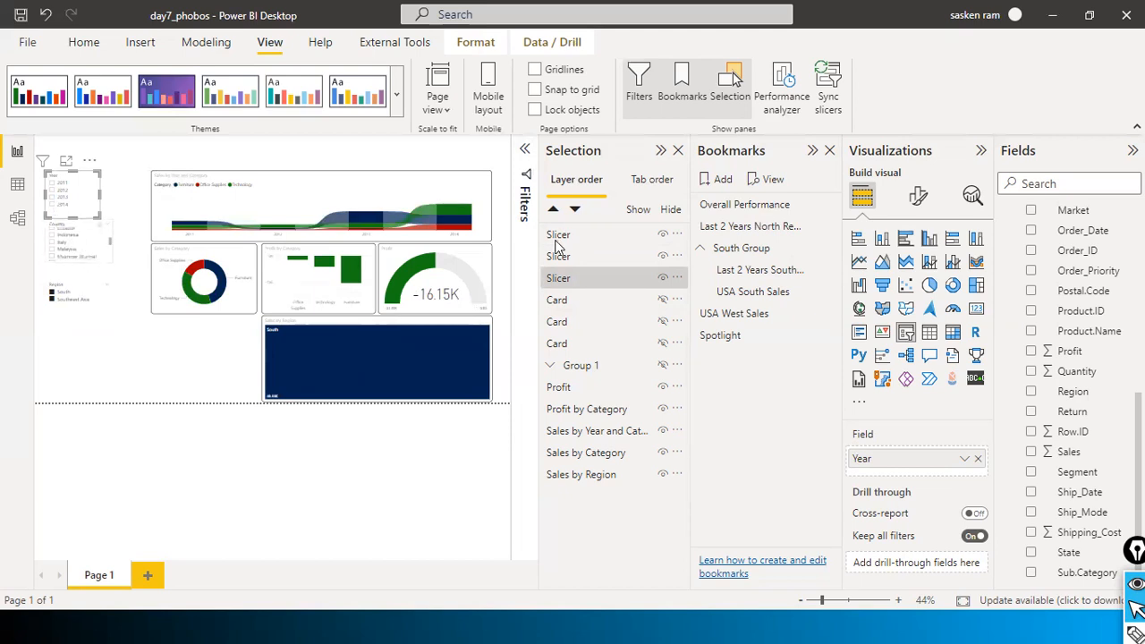
click(141, 359)
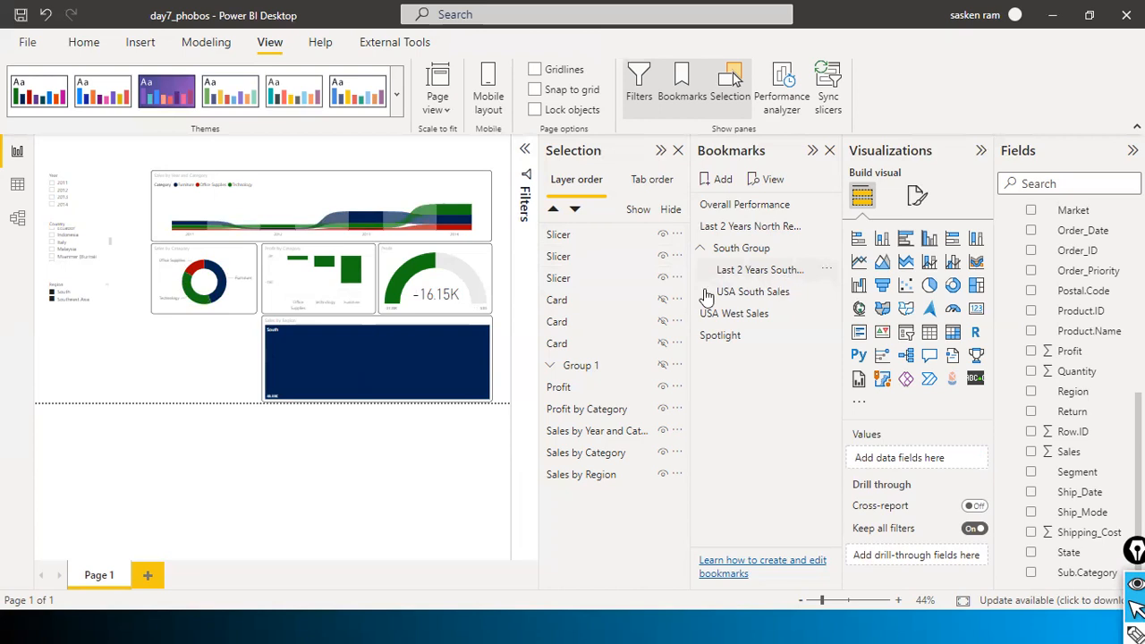
Reapply the Last 2 Years South bookmark and examine its available options.
click(761, 274)
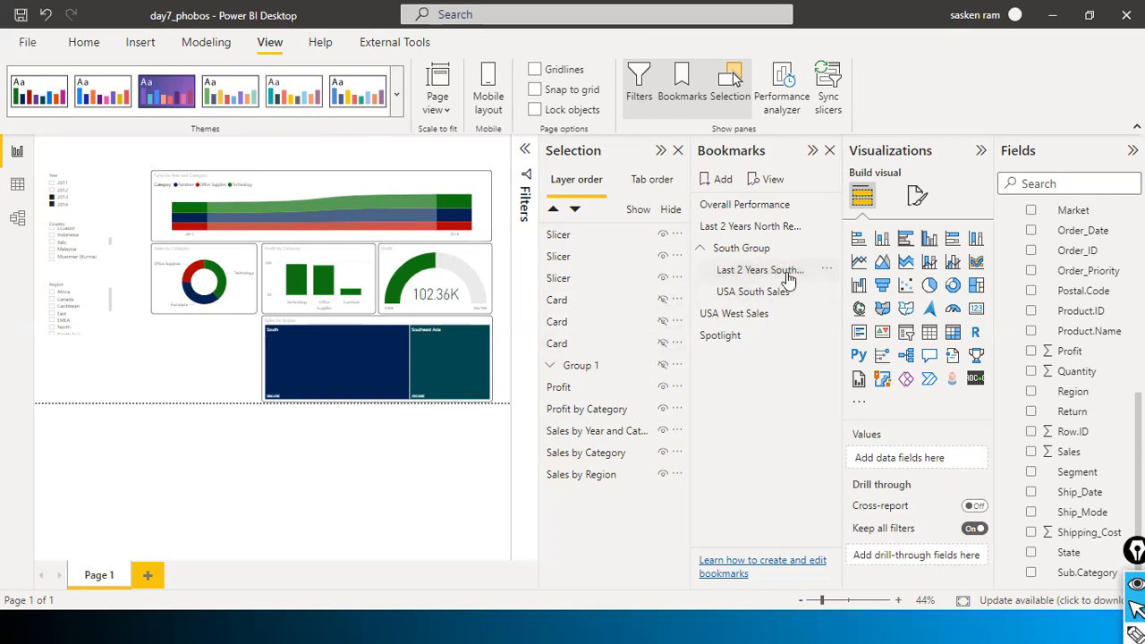
click(827, 269)
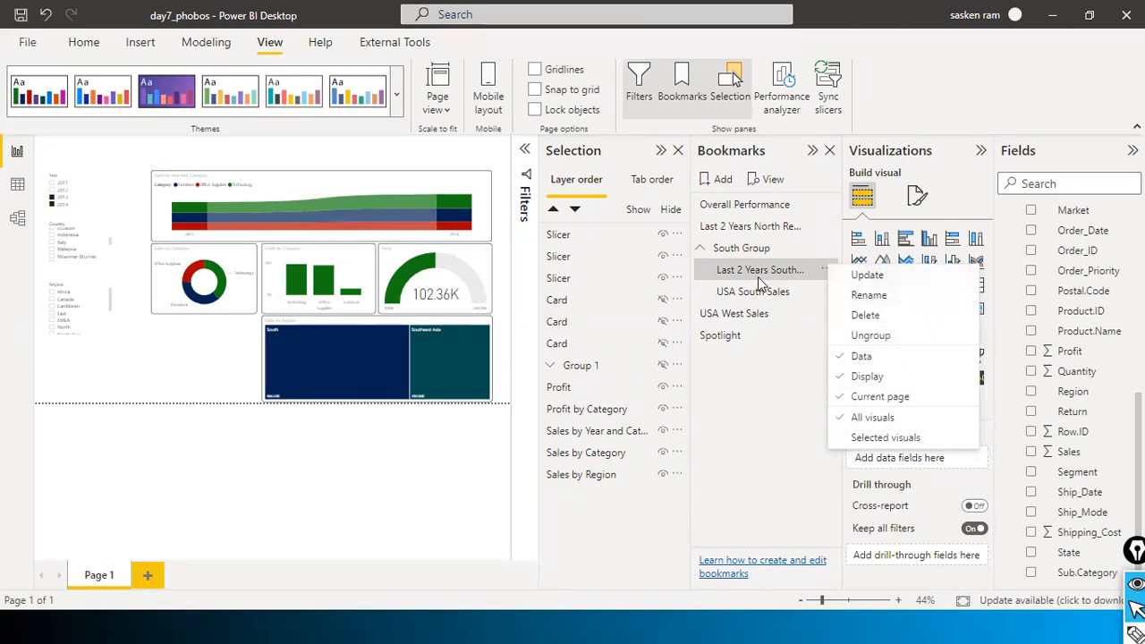
click(387, 427)
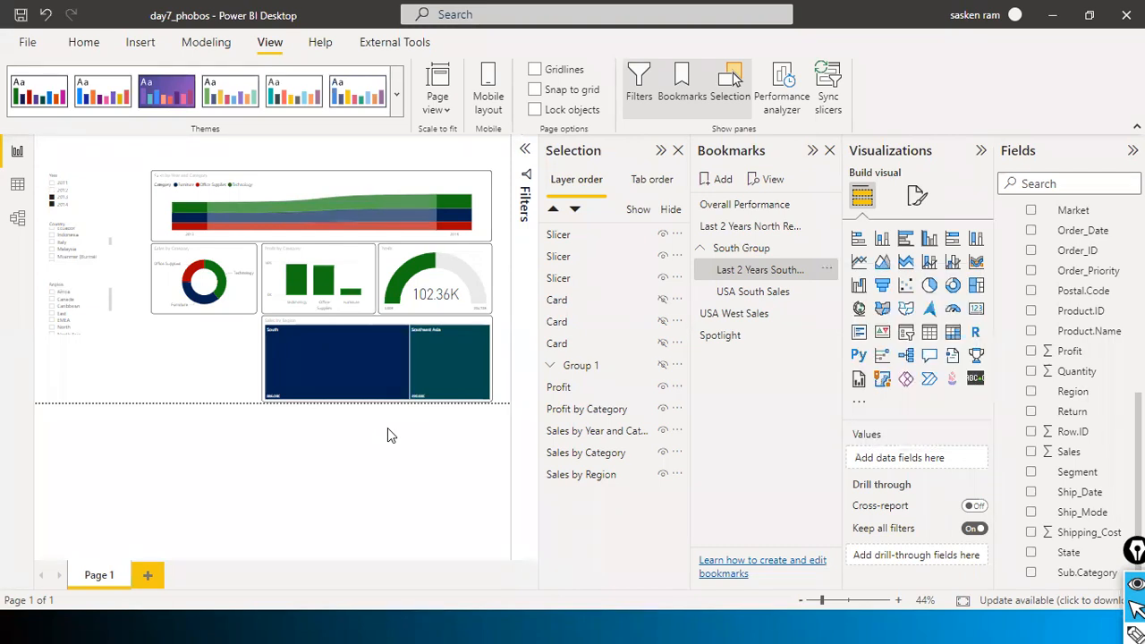
Collapse the list of page objects and apply the USA West Sales, Spotlight and Overall Performance bookmarks in turn.
click(662, 152)
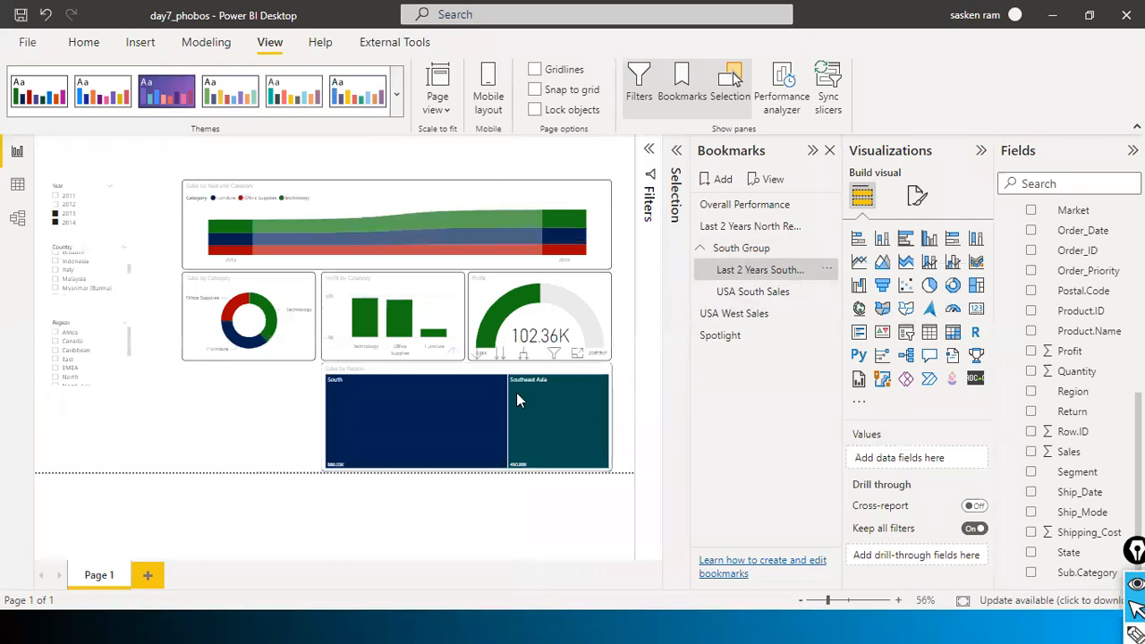
click(741, 316)
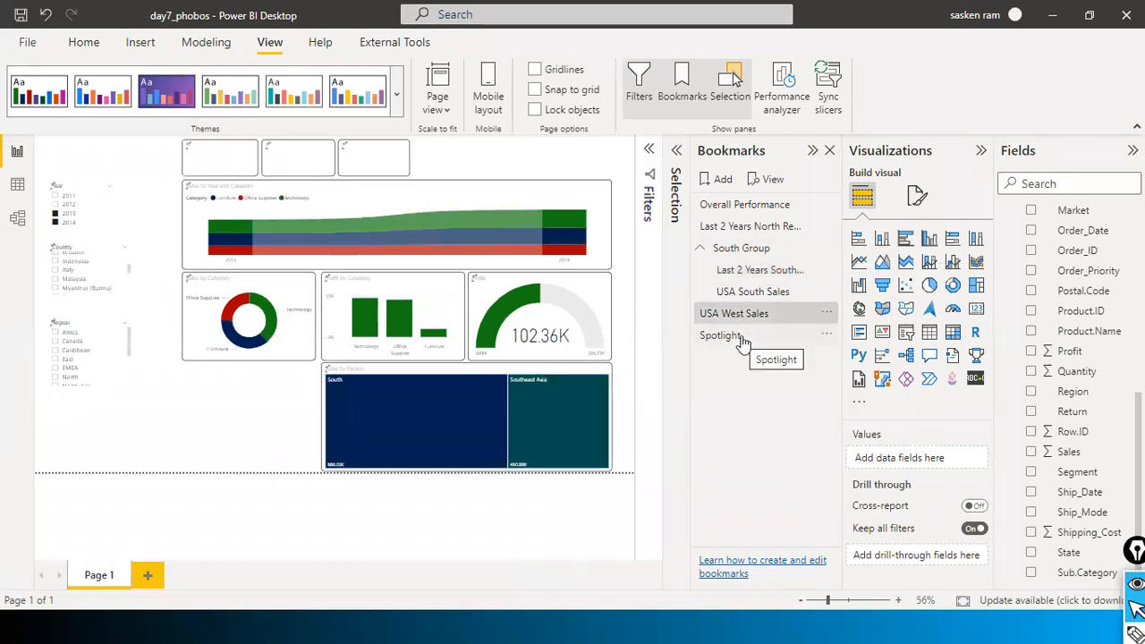
click(731, 338)
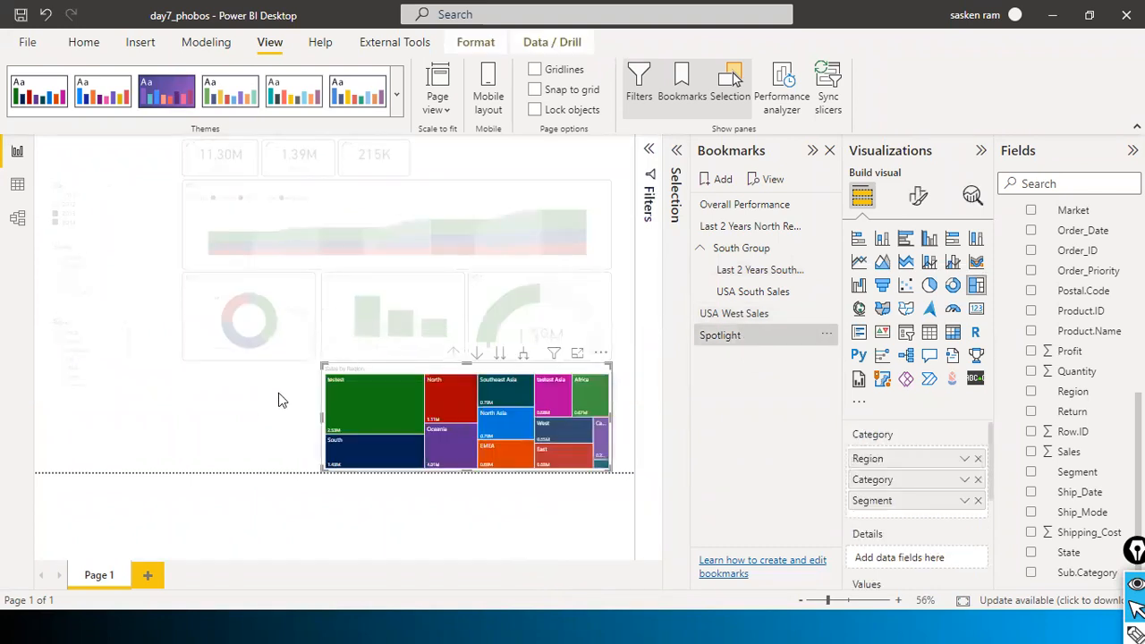
click(753, 205)
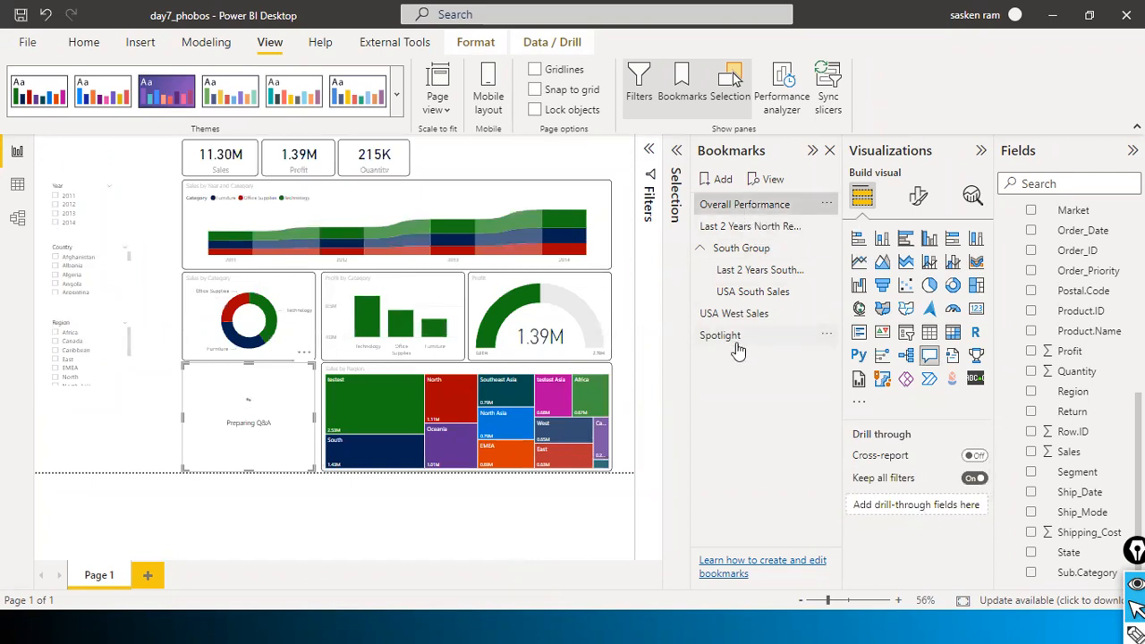
Start the bookmark slideshow at Overall Performance and step forward through every bookmark to Spotlight.
click(773, 181)
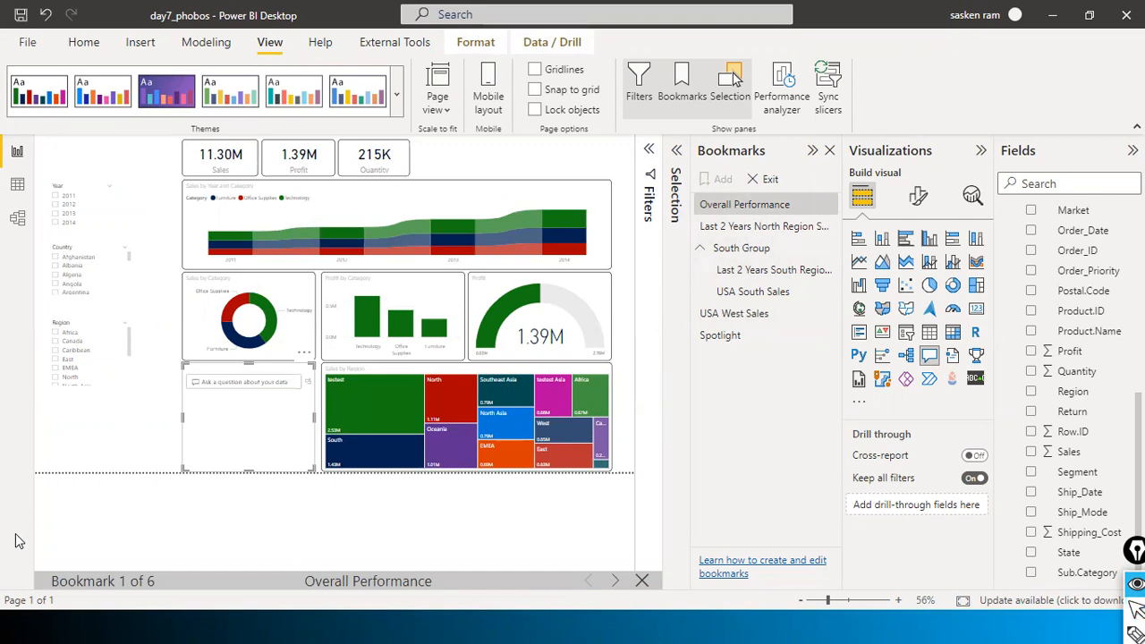
mouse_move(16, 526)
mouse_down()
mouse_move(360, 625)
mouse_move(716, 594)
mouse_move(683, 606)
mouse_up()
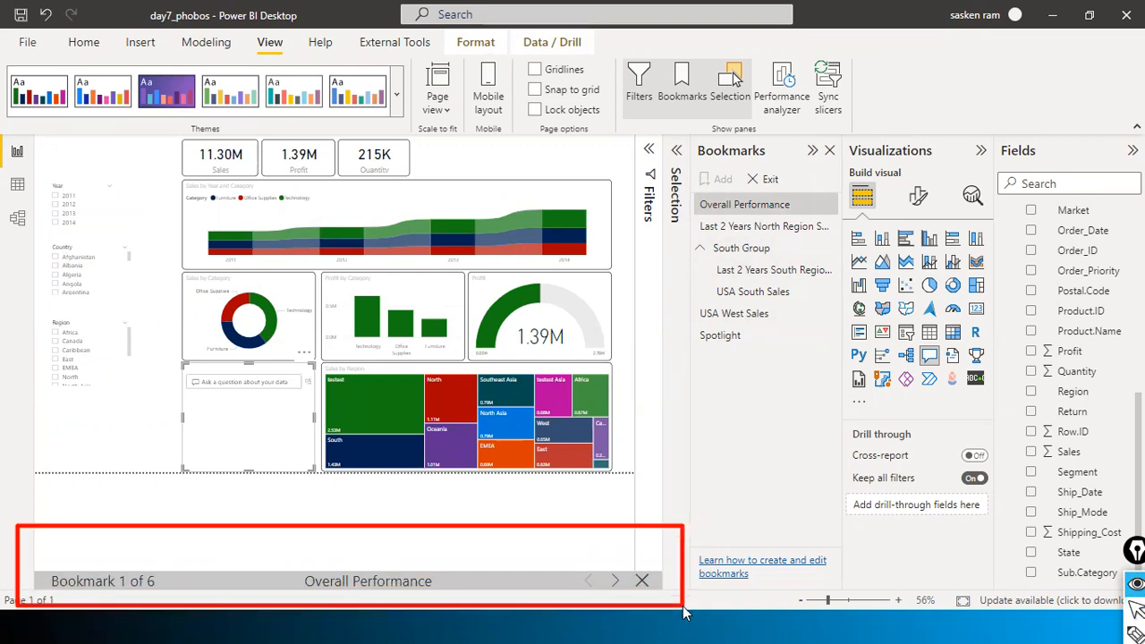
click(615, 582)
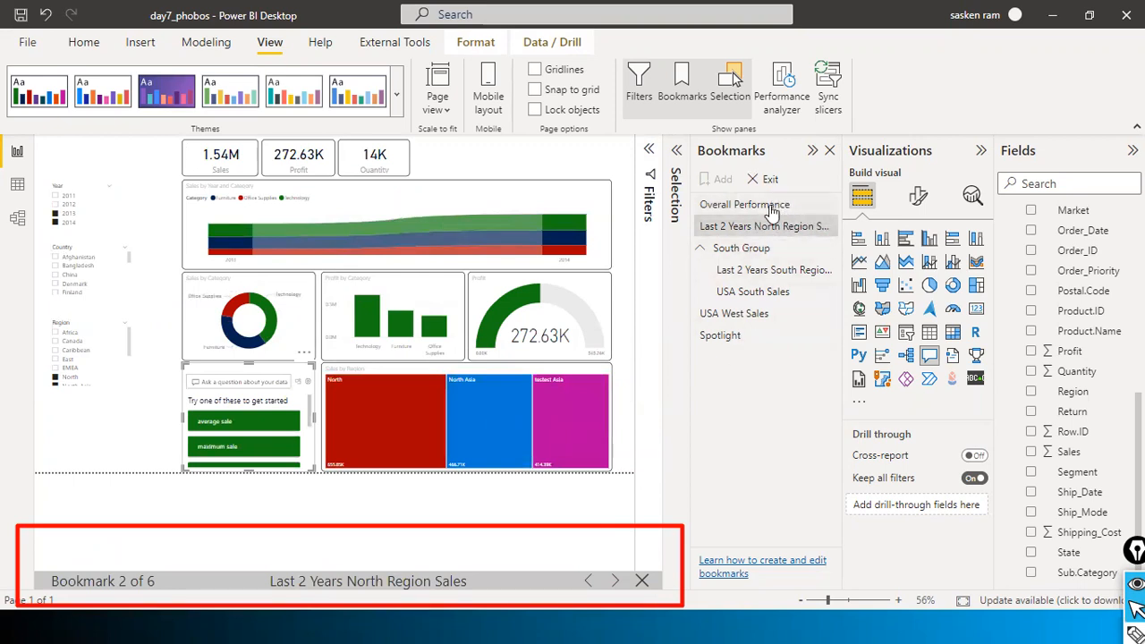
click(616, 582)
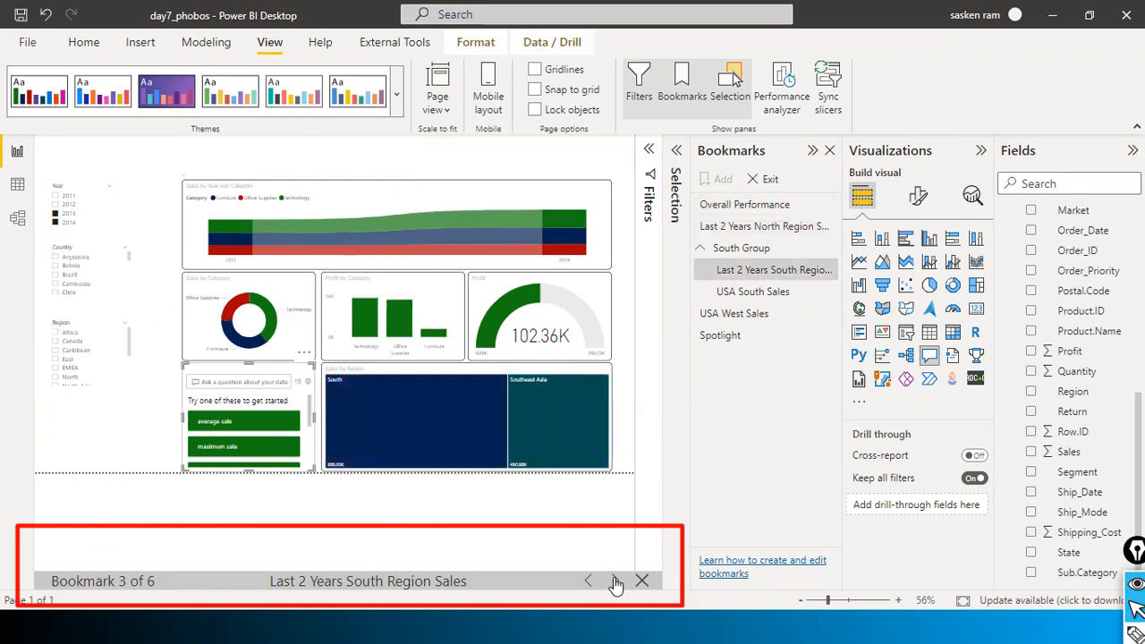
click(616, 582)
click(615, 582)
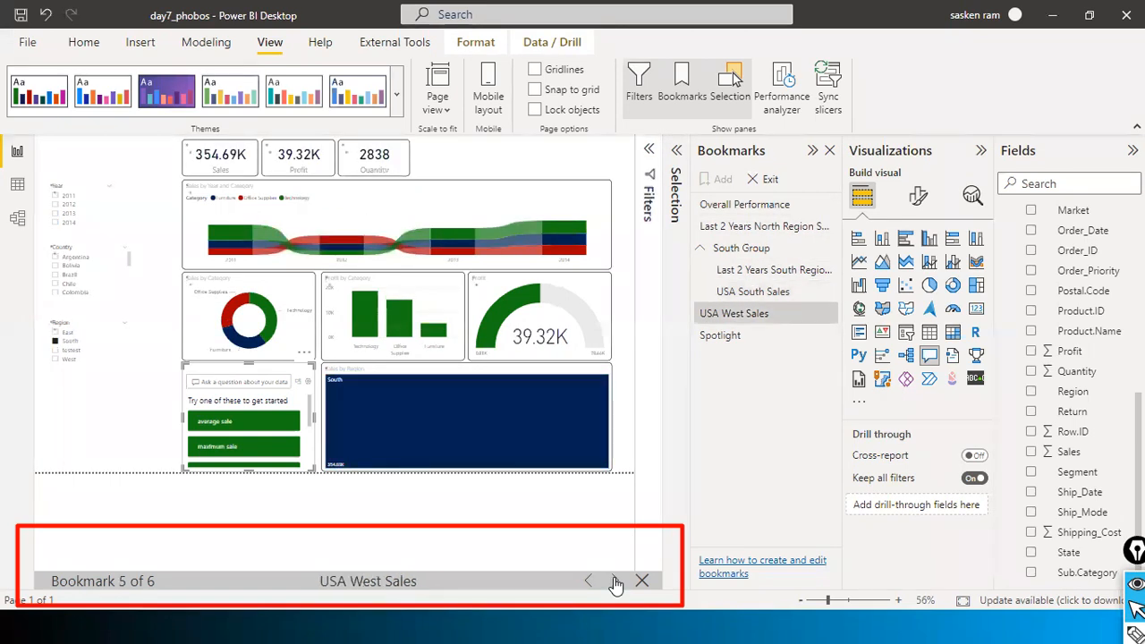
click(616, 581)
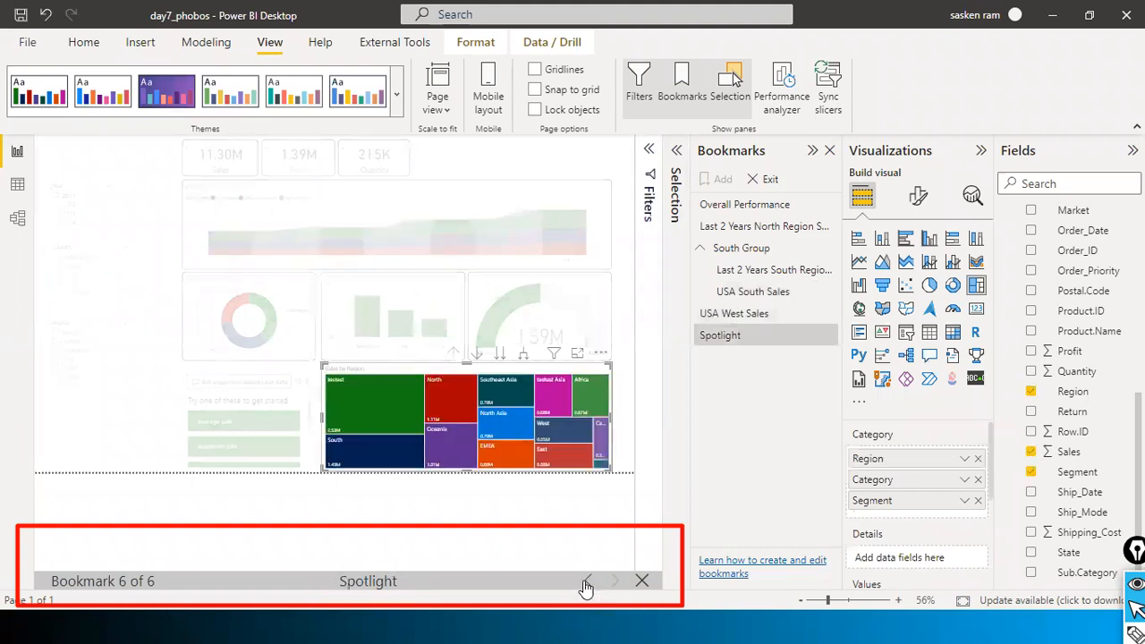
Step the bookmark slideshow back to Last 2 Years South Region Sales and exit it.
click(586, 581)
click(586, 581)
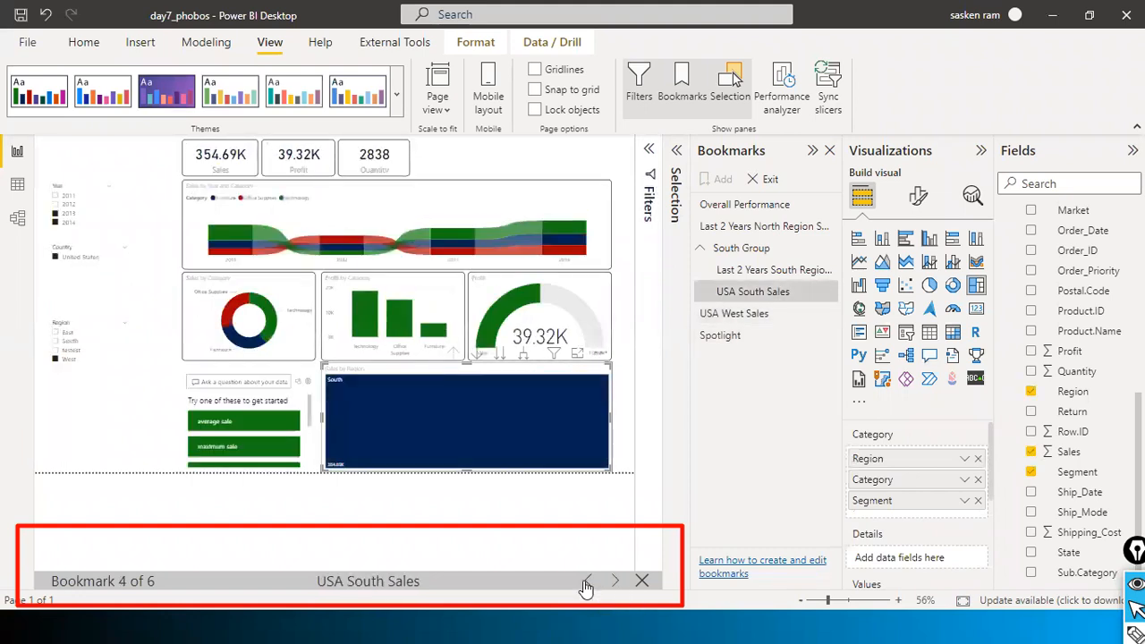
click(586, 581)
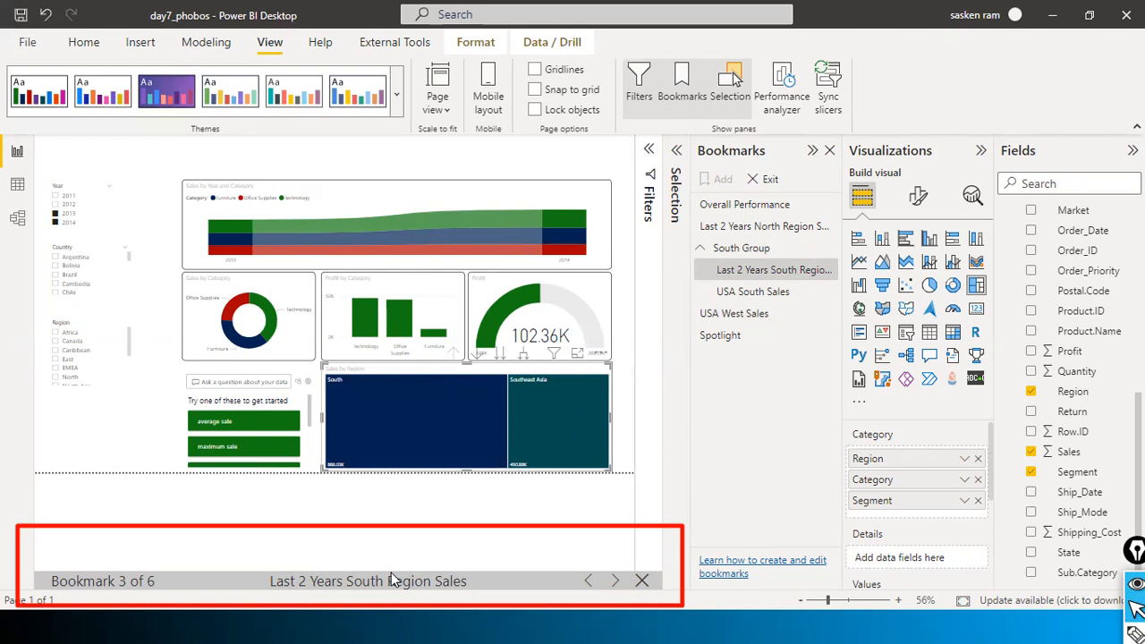
click(642, 582)
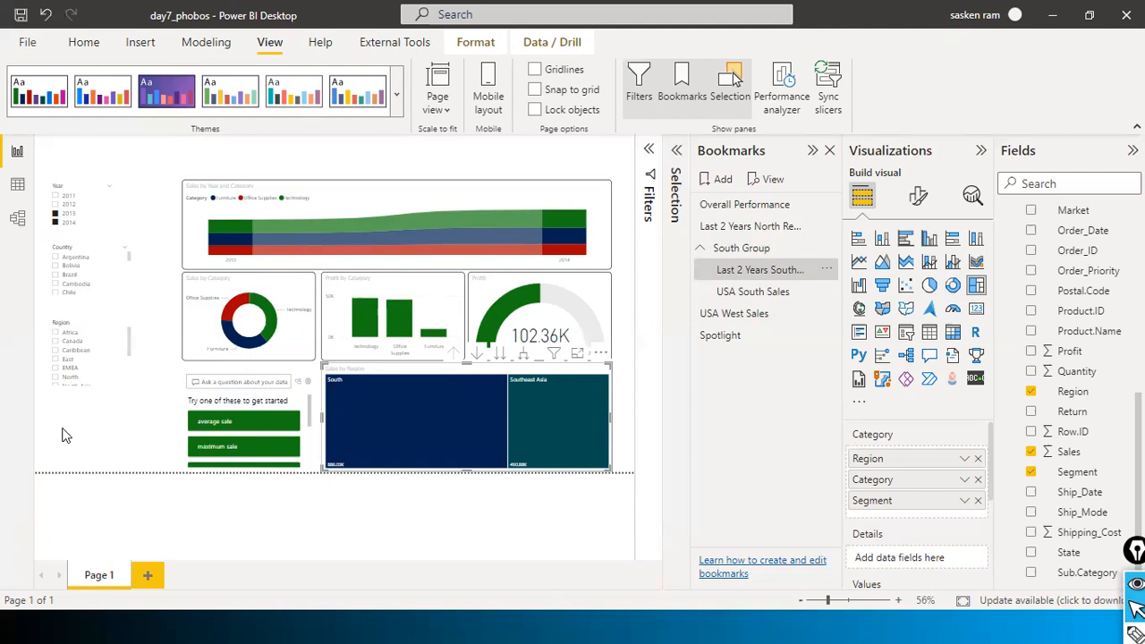
Insert the Menu.jpg image from the Pictures folder onto the report page.
click(138, 42)
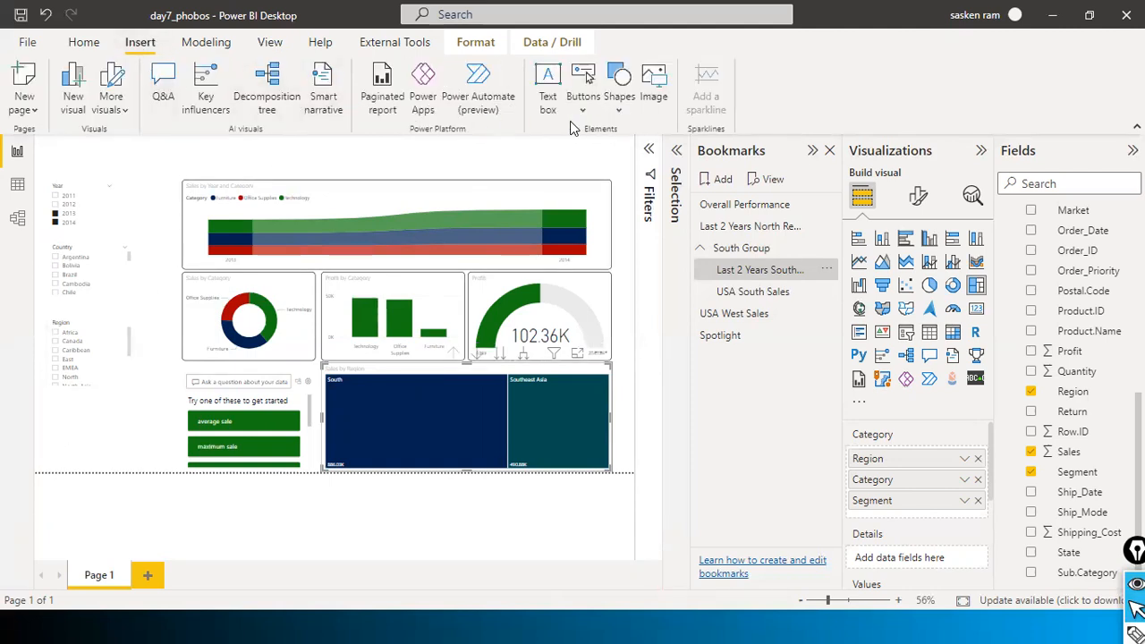
click(662, 87)
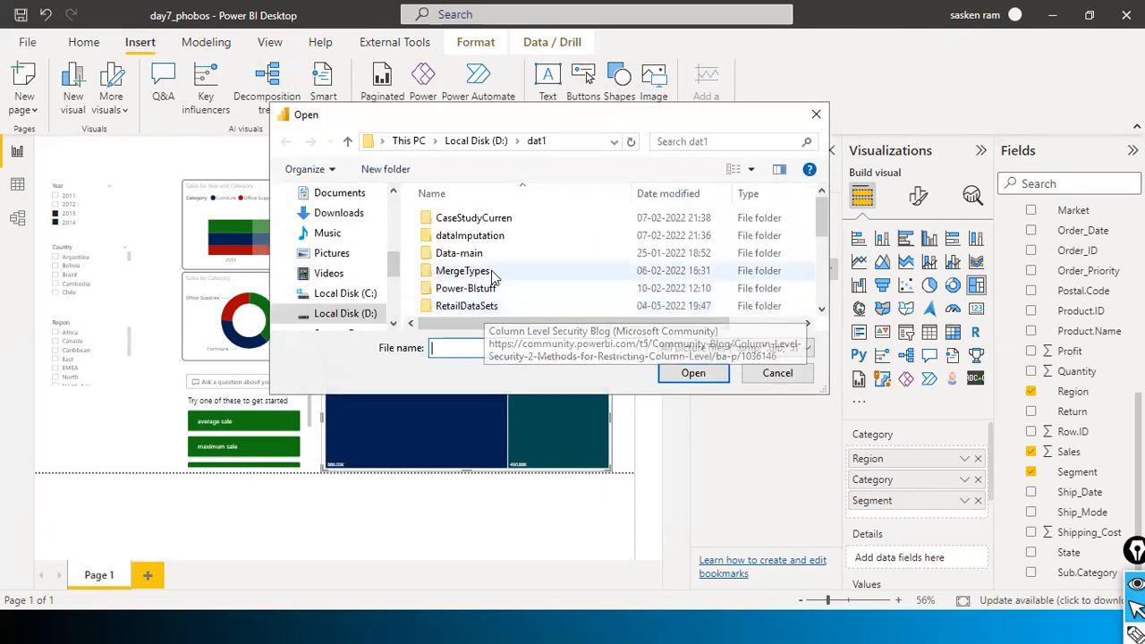
click(336, 255)
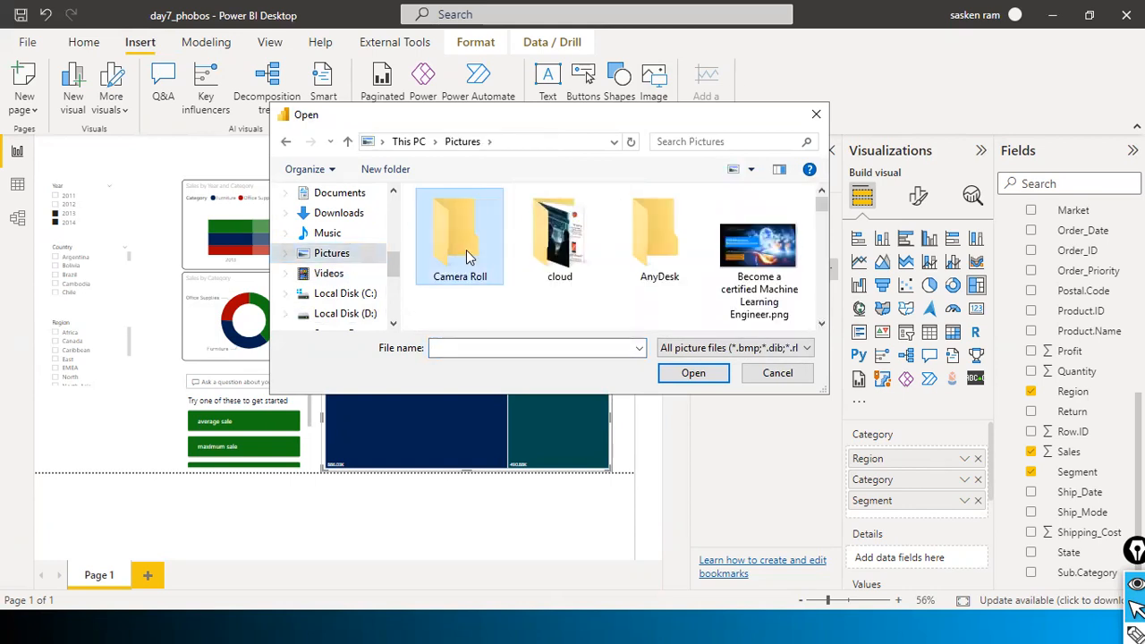
text(me)
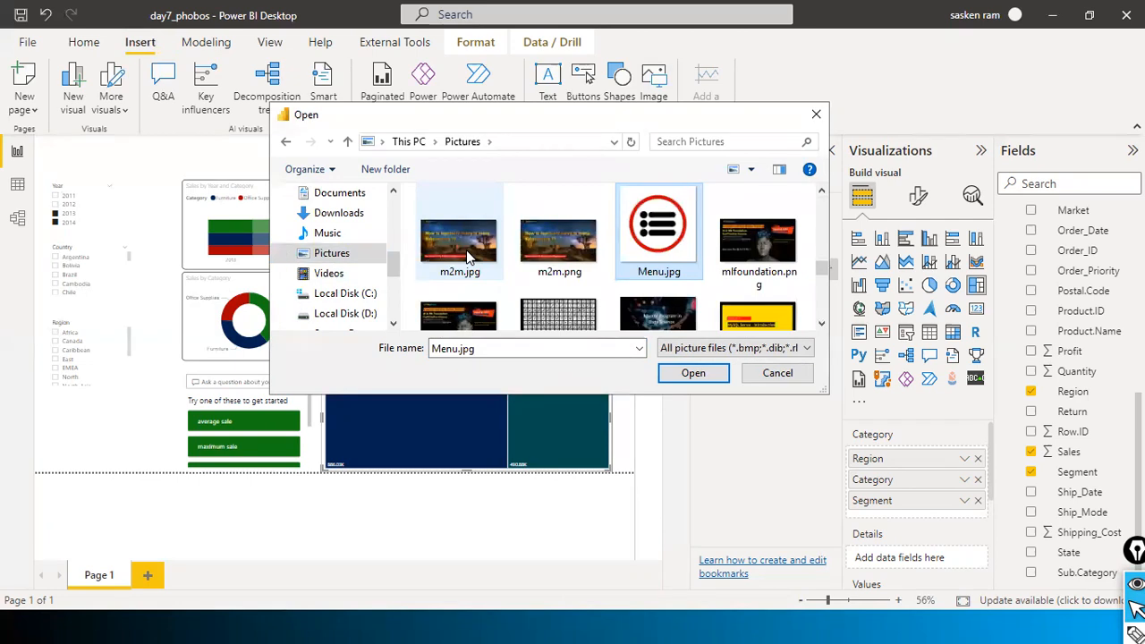
click(696, 375)
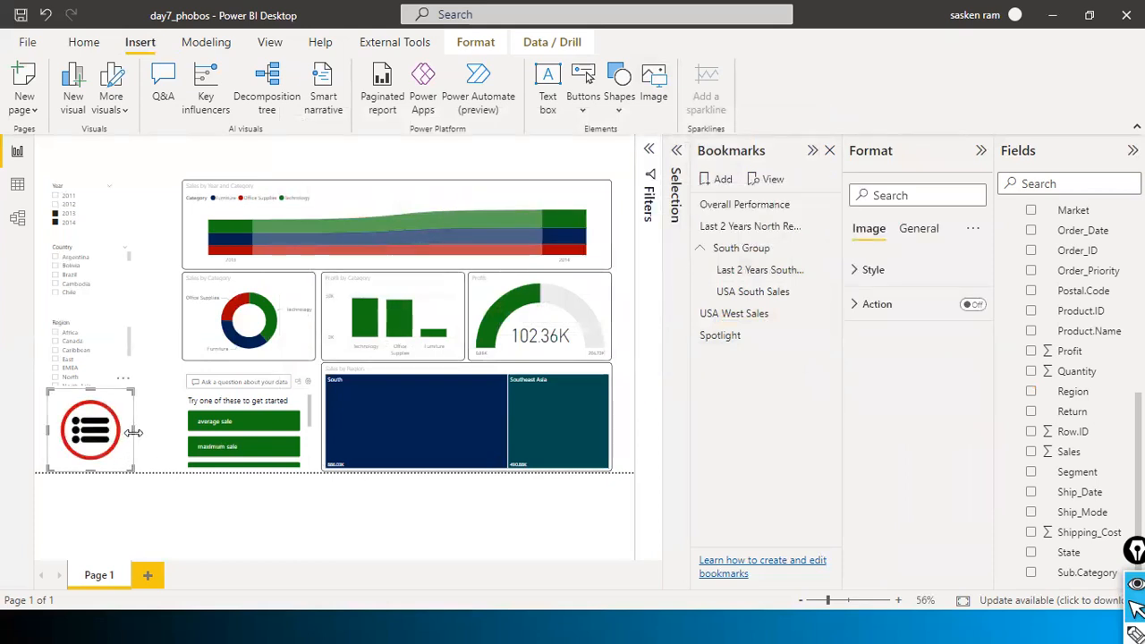
Shrink the menu image to a small icon below the Region slicer and choose the average sale suggestion in the Q&A visual.
drag(133, 432, 104, 426)
drag(79, 470, 89, 437)
click(206, 422)
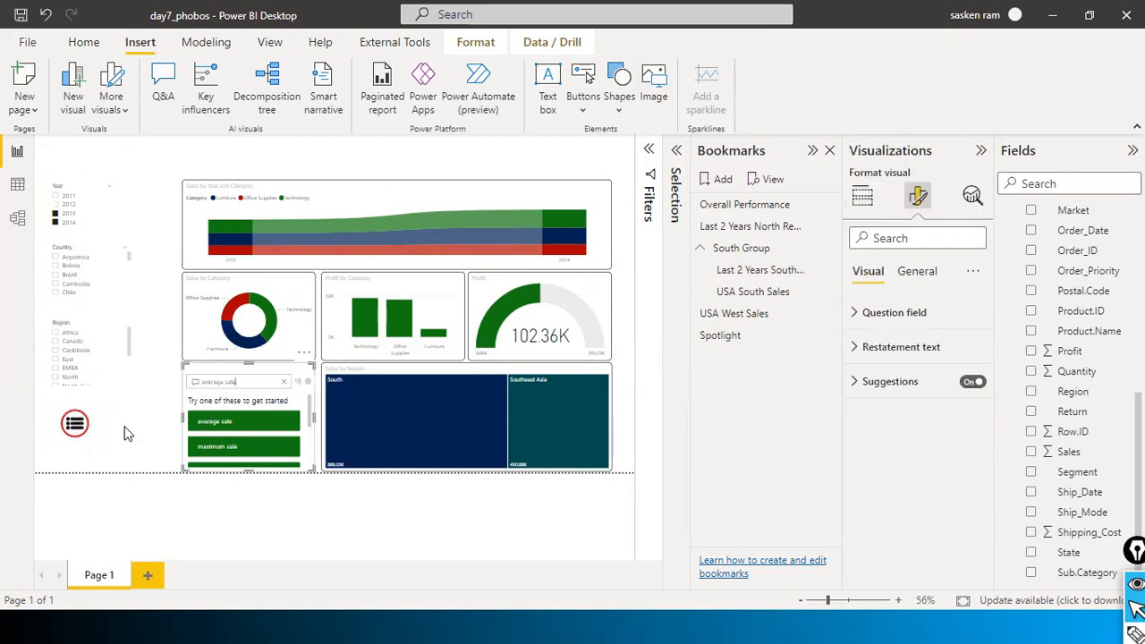
click(146, 410)
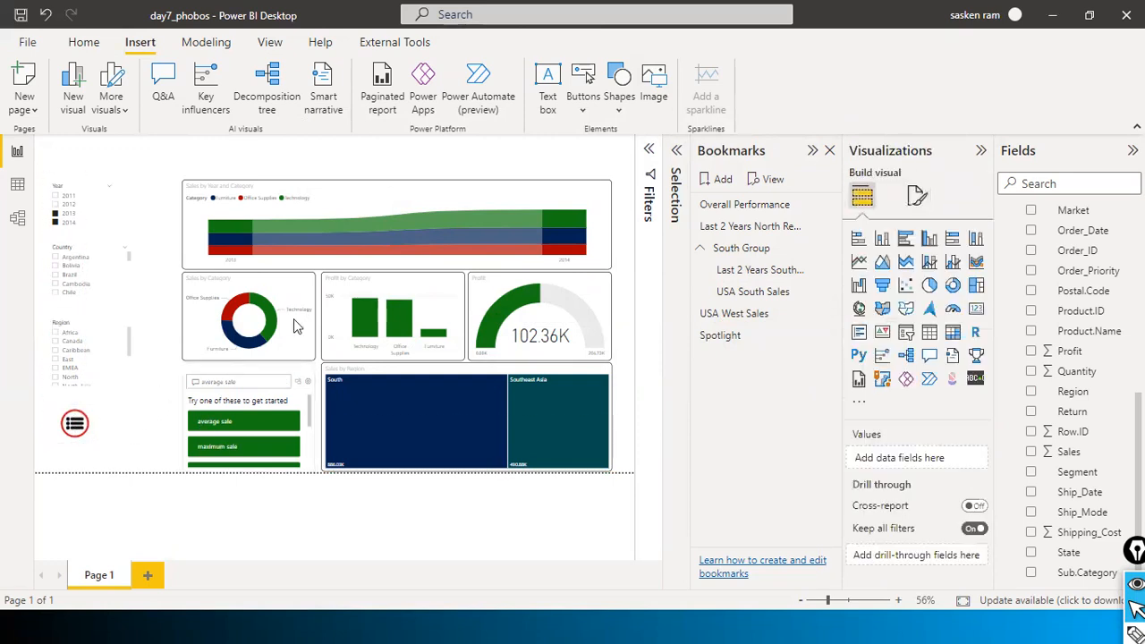
click(75, 427)
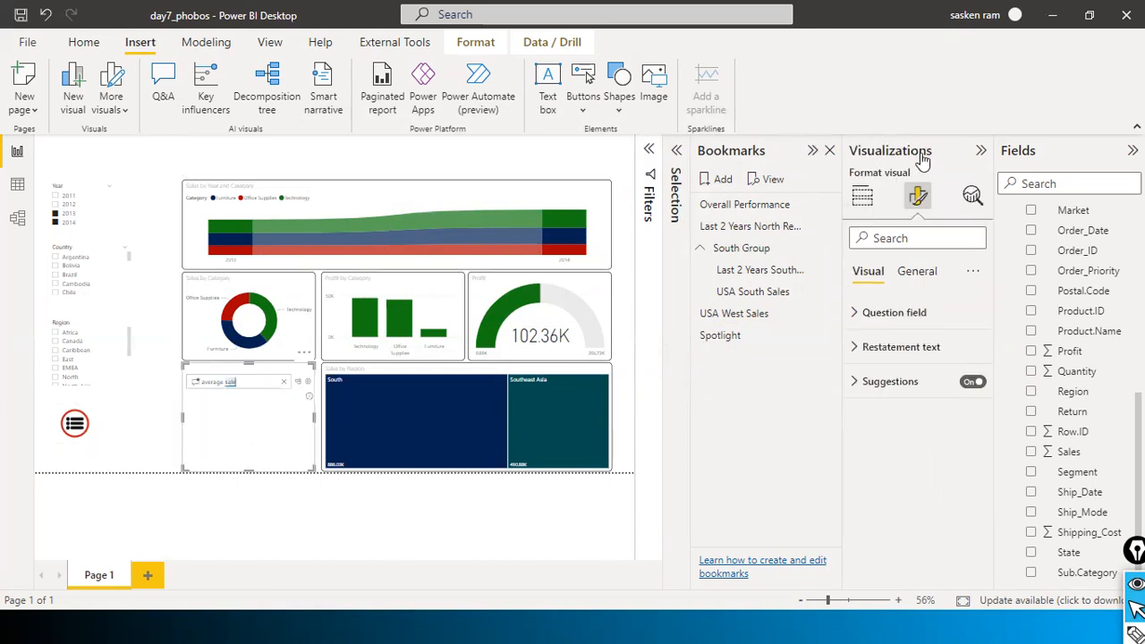
Turn on the menu image's action and set it to open the USA South Sales bookmark.
click(97, 436)
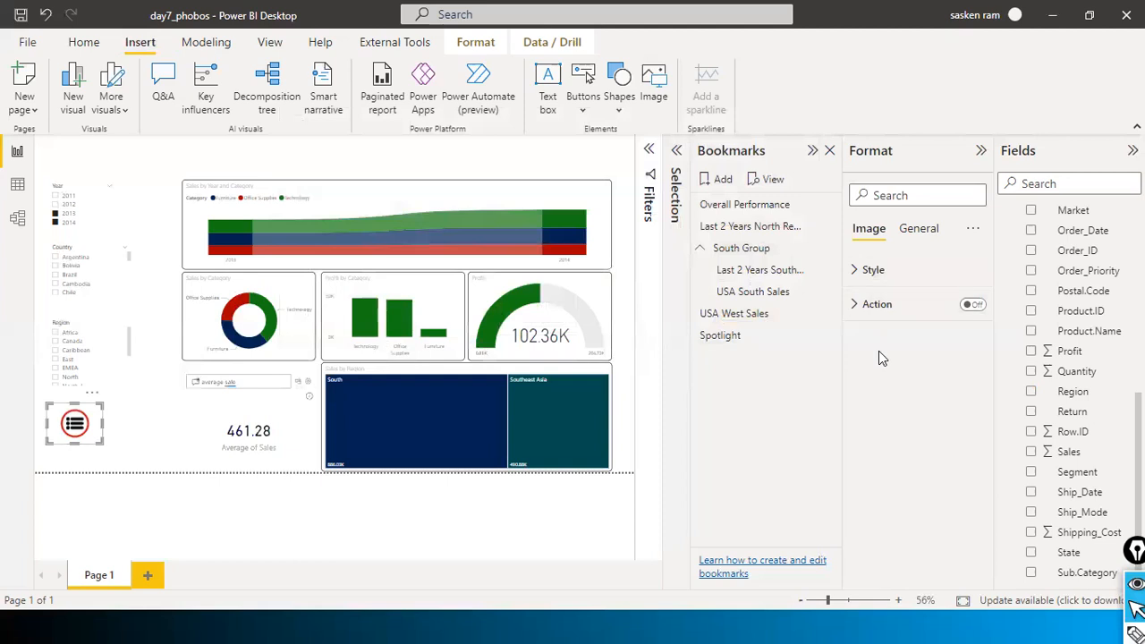
click(864, 310)
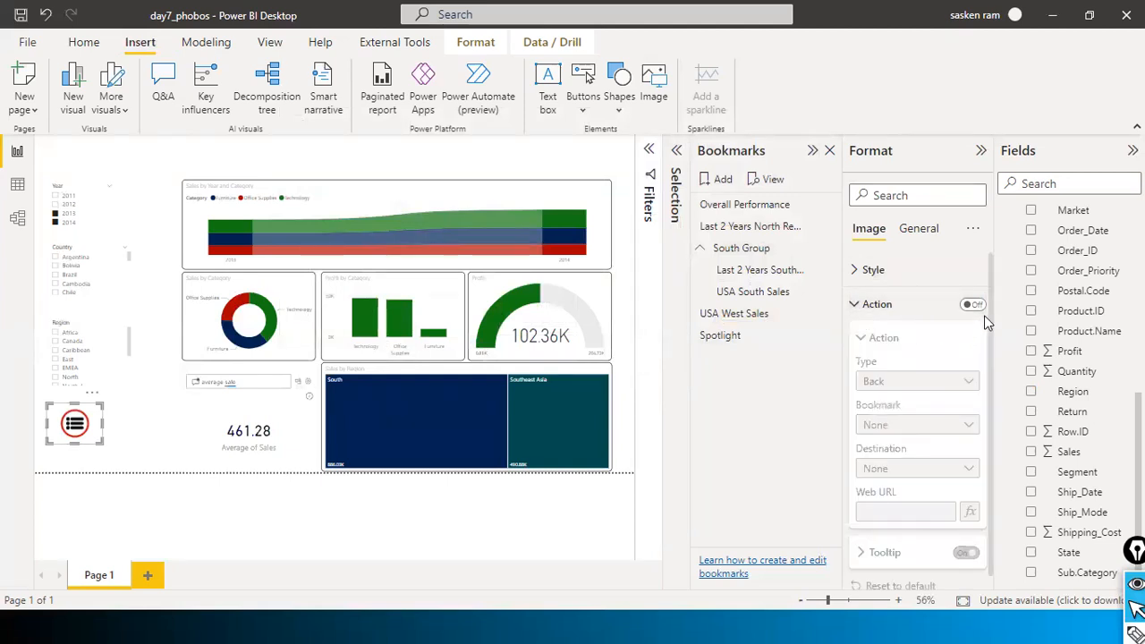
click(980, 306)
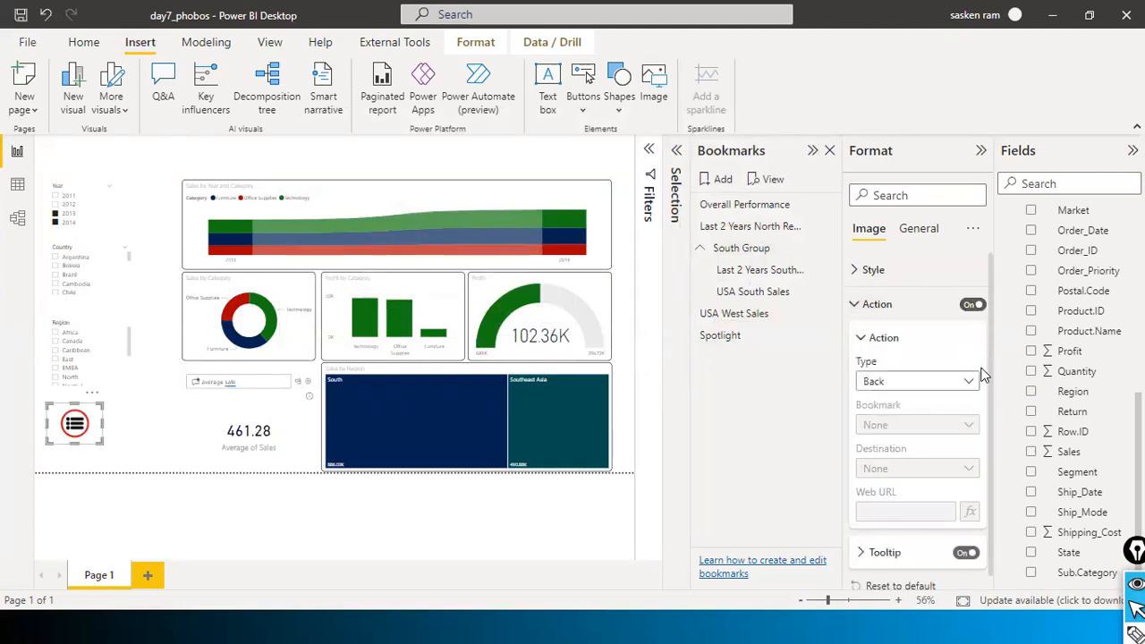
click(973, 384)
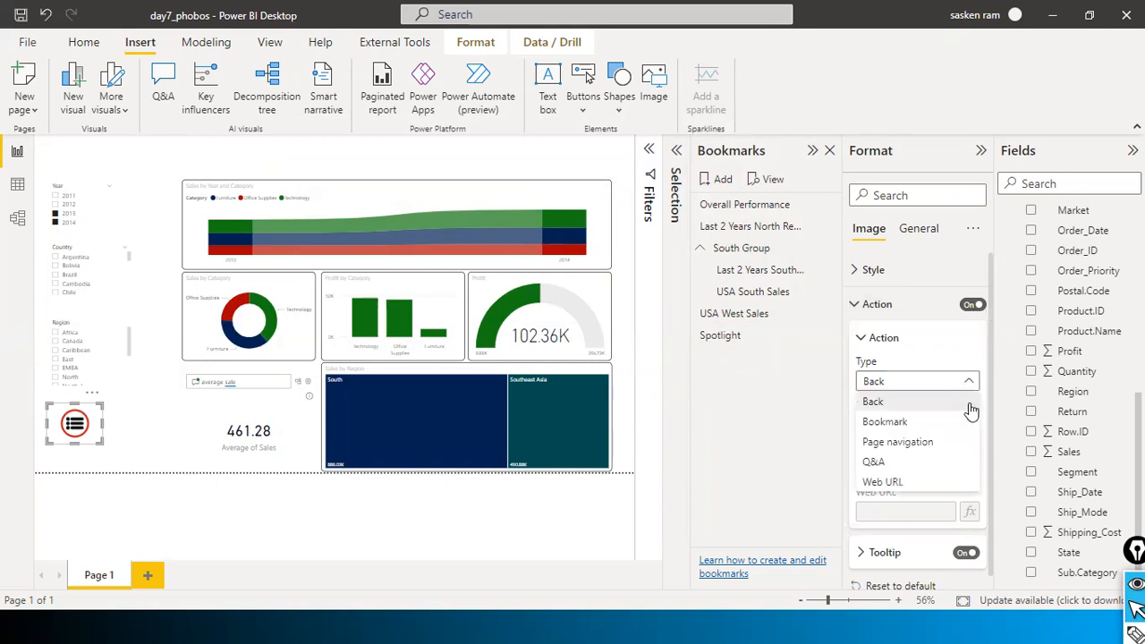
click(928, 422)
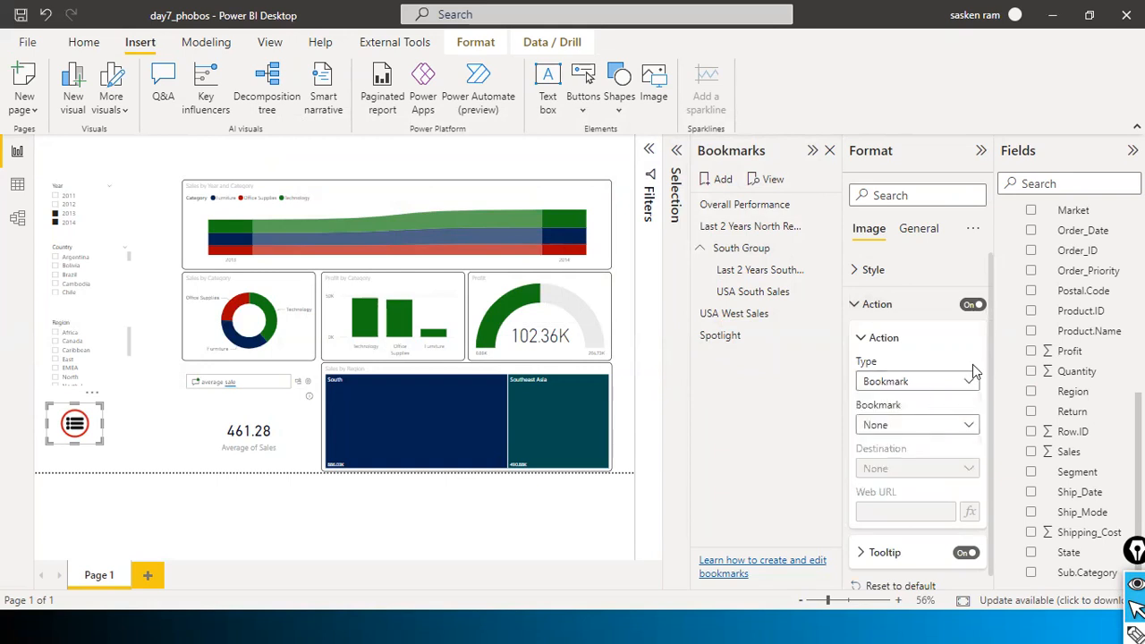
click(971, 420)
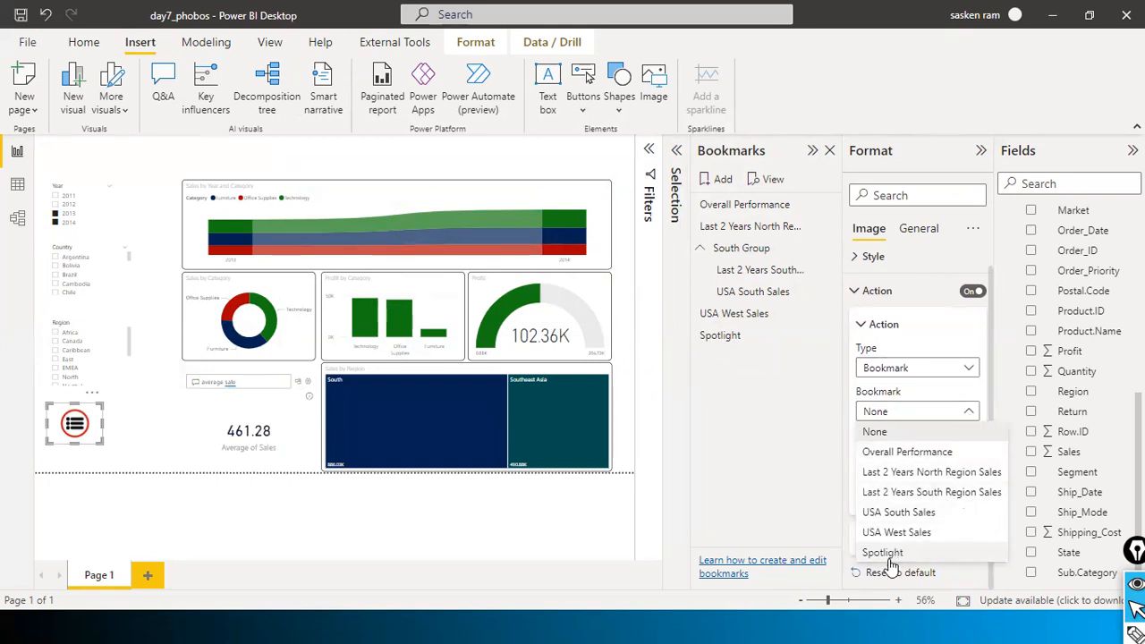
click(916, 514)
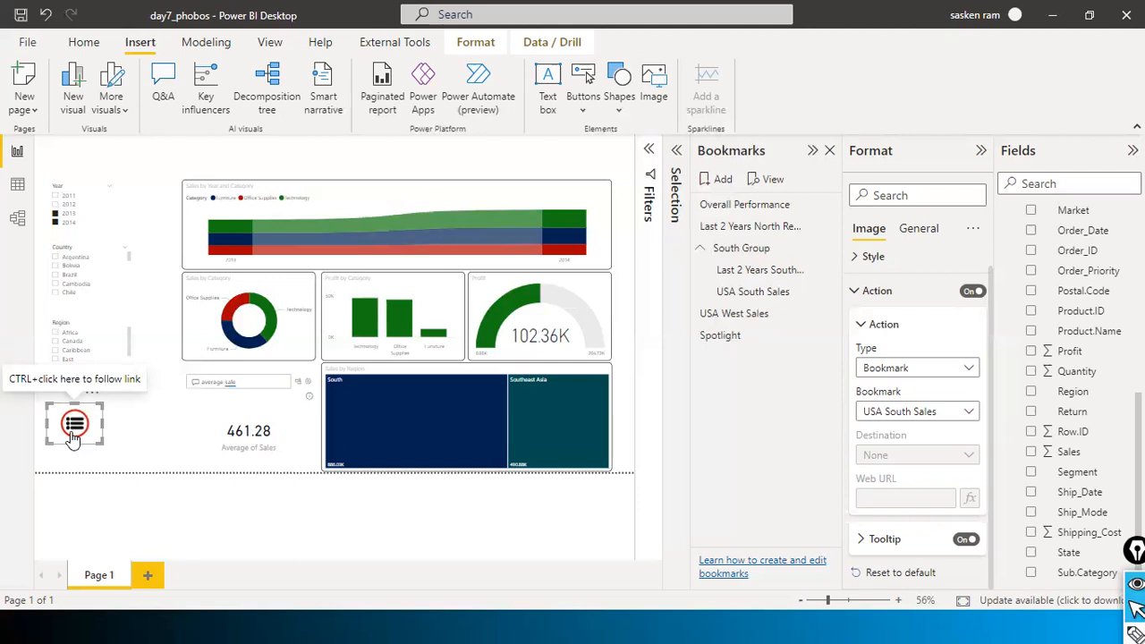
Test the menu image's link on the report page and collapse the bookmarks list to enlarge the page.
click(126, 449)
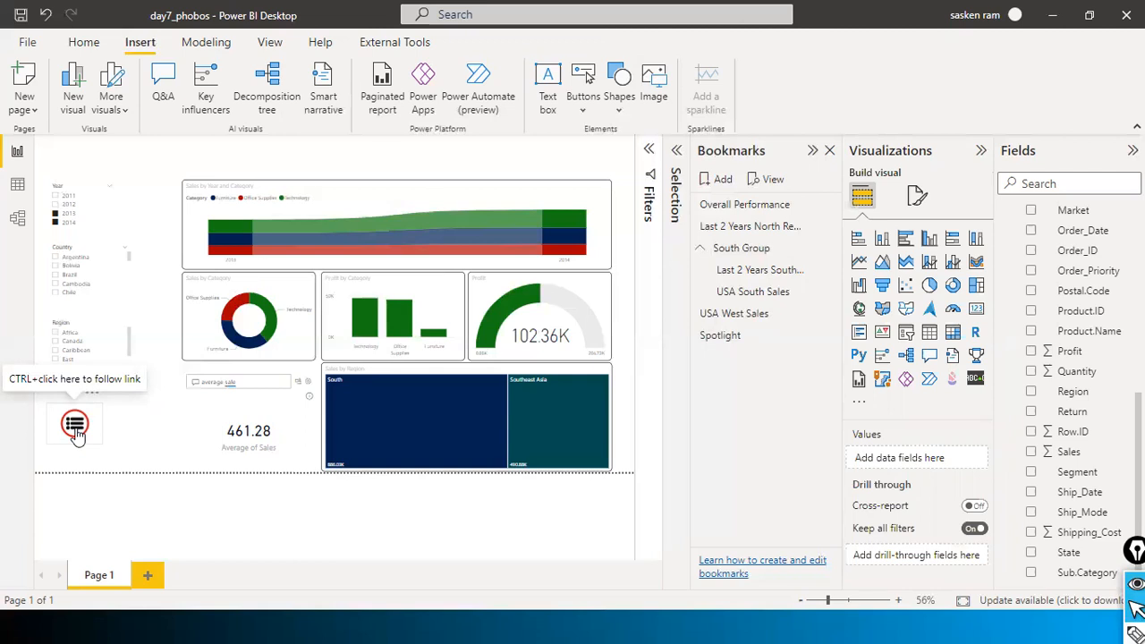
ctrl+click(75, 429)
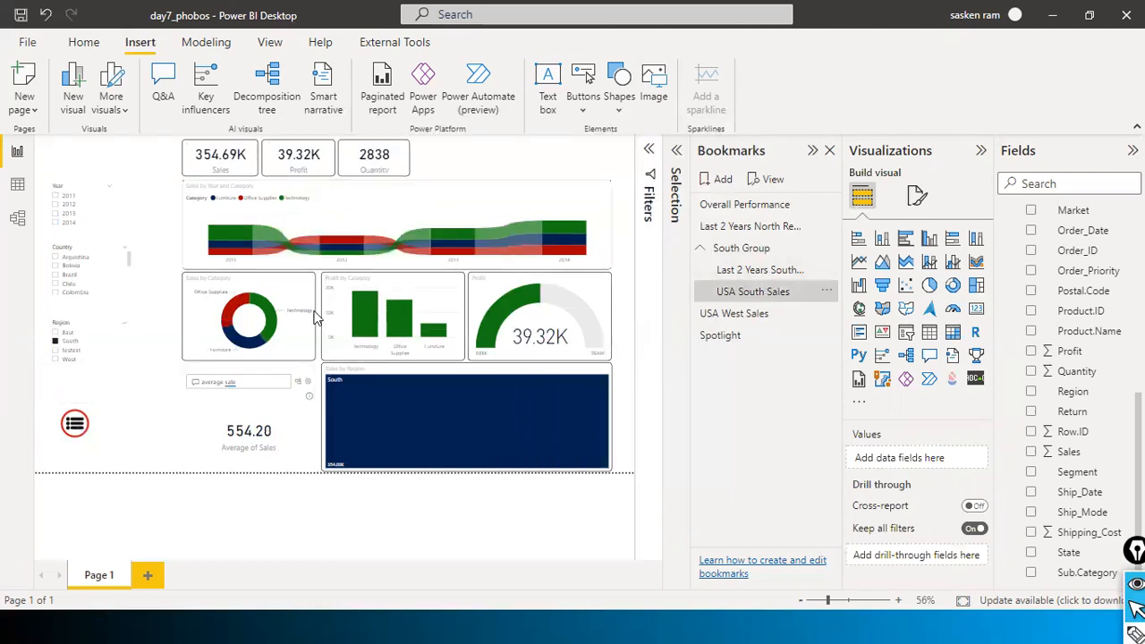
click(812, 152)
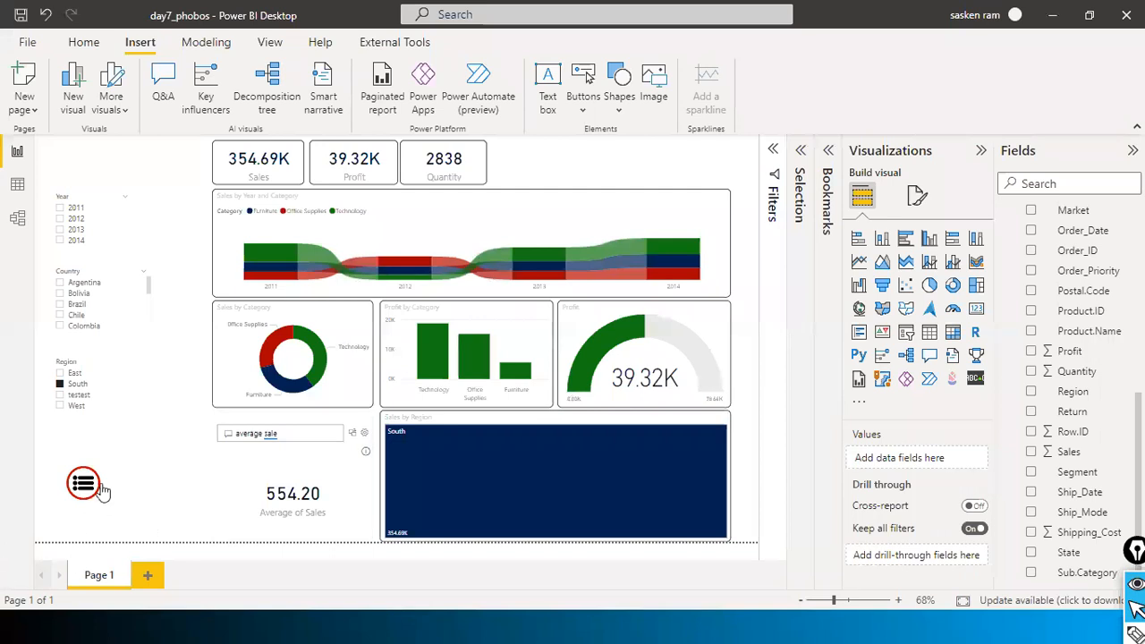
Move the menu image closer beneath the Region slicer and write the on-screen note "z order" above the Year slicer.
mouse_move(97, 490)
mouse_down()
mouse_move(94, 433)
mouse_move(90, 476)
mouse_up()
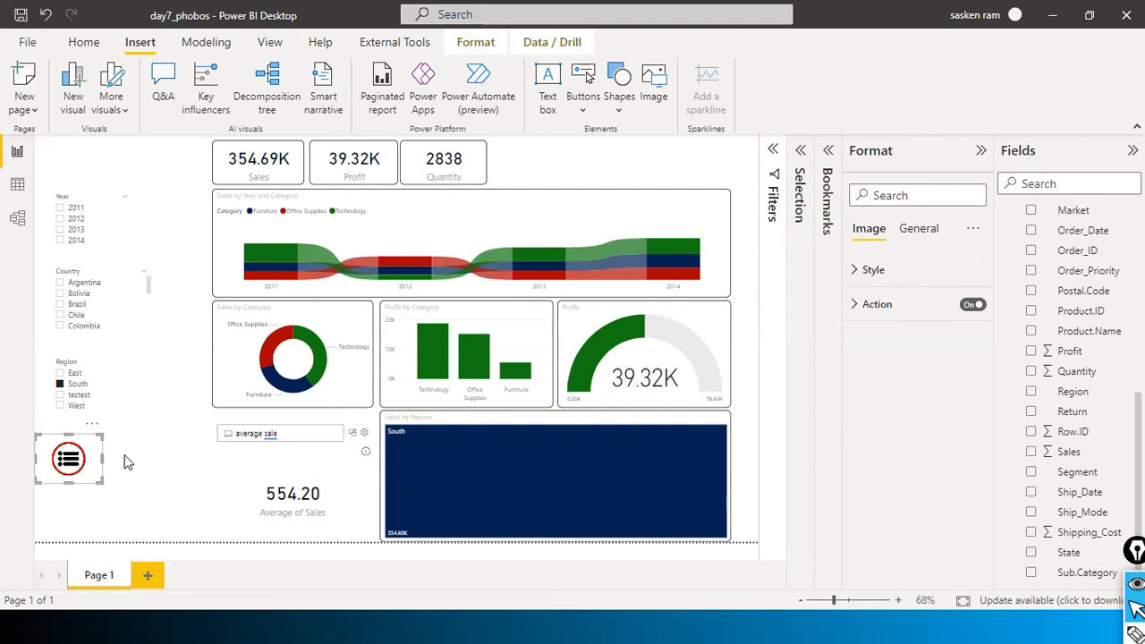
click(127, 460)
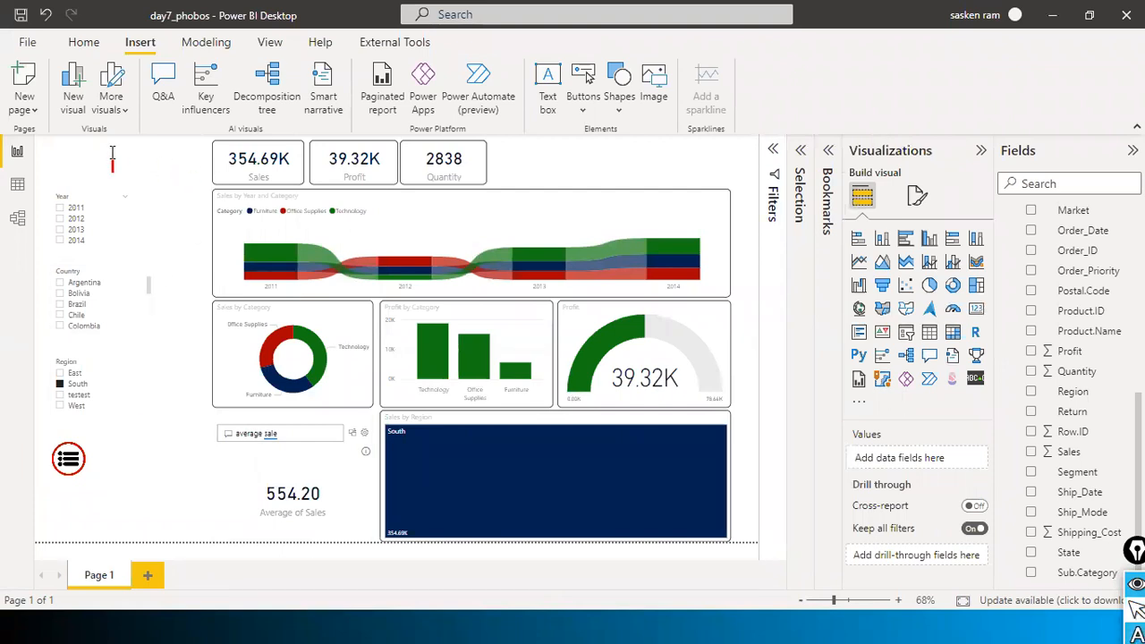
text(z order)
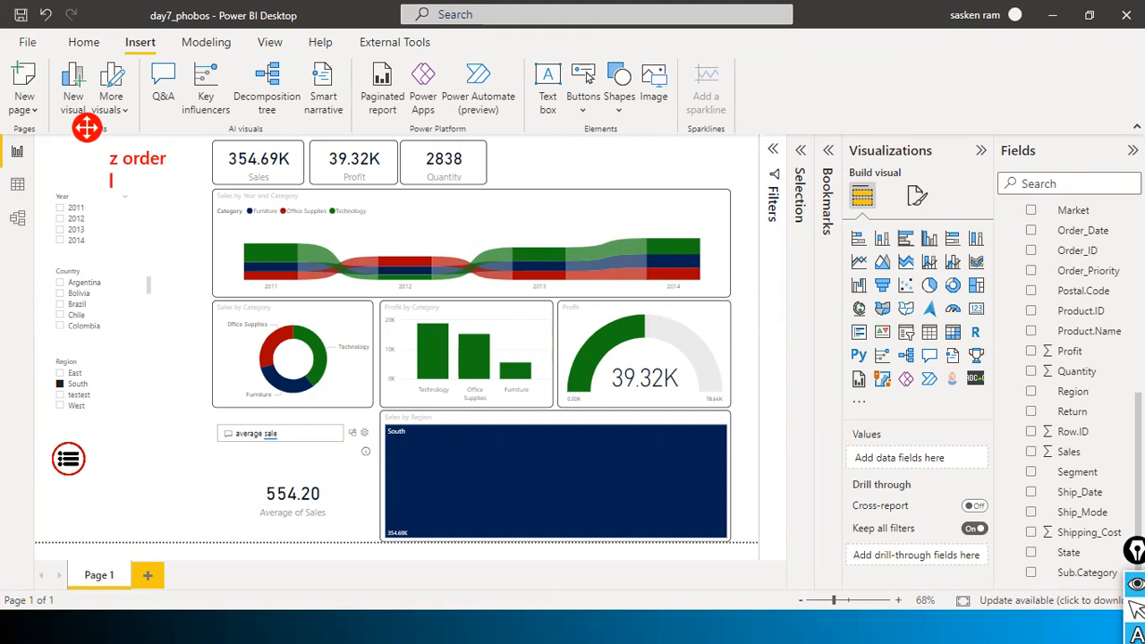
click(67, 158)
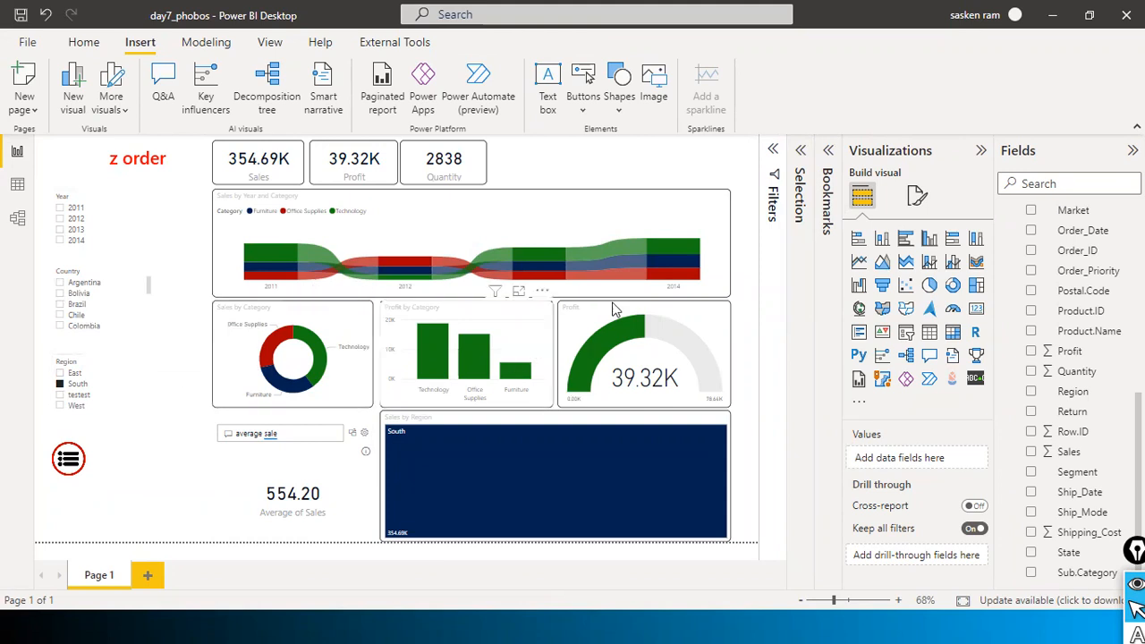
Expand the bookmarks list again and apply the Overall Performance bookmark.
click(829, 151)
click(736, 338)
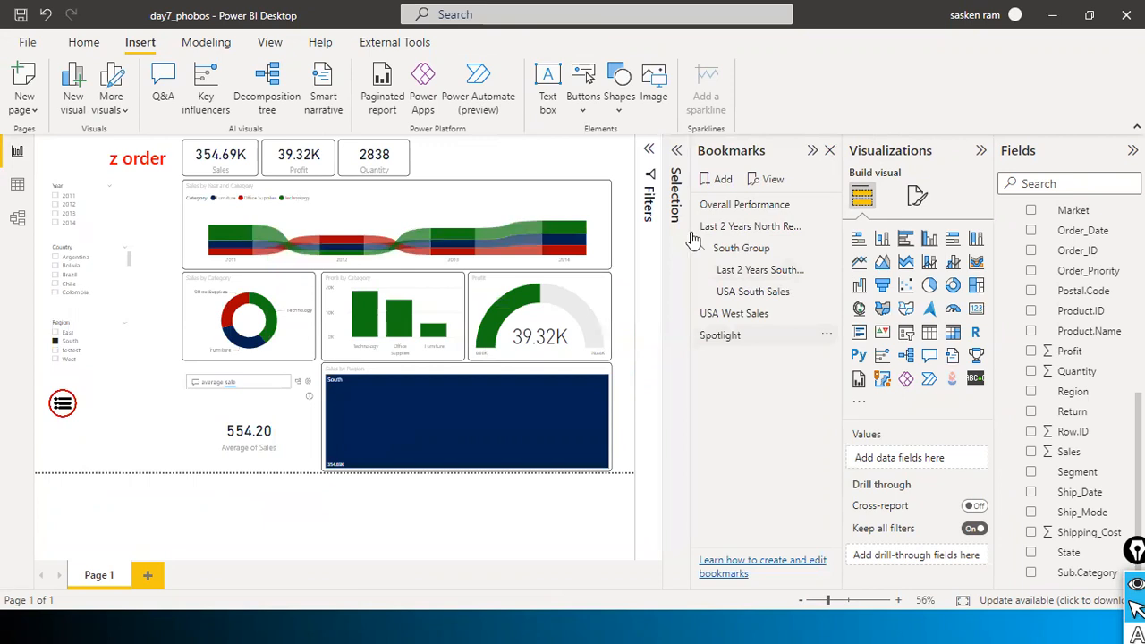
click(752, 205)
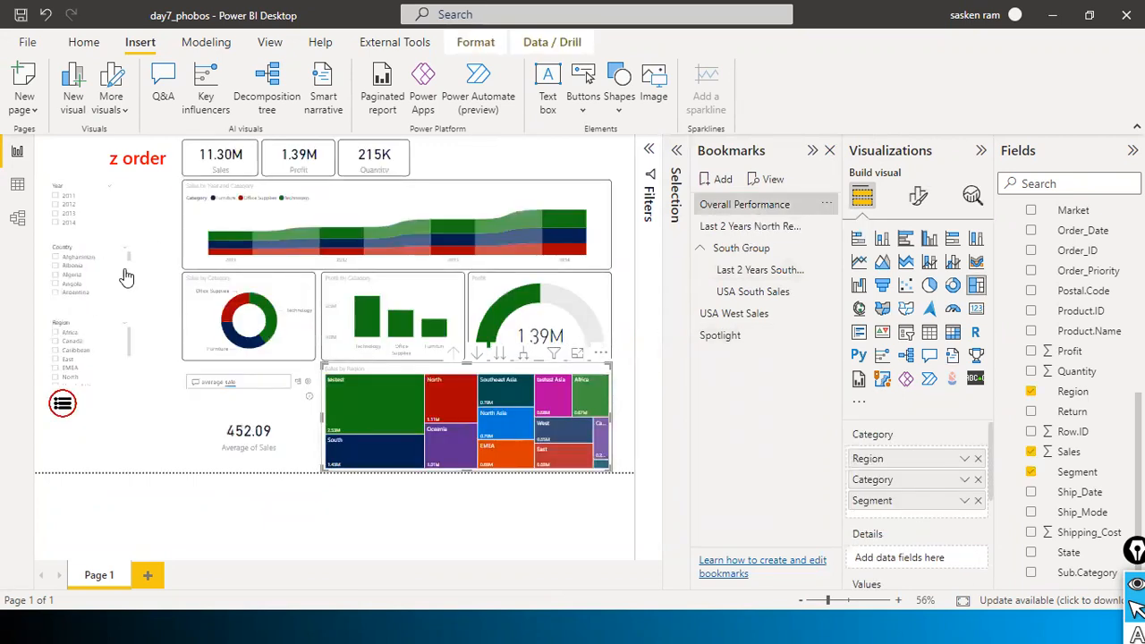
Nudge the menu image slightly down and move the Region slicer up closer to the Country slicer.
drag(64, 412, 65, 425)
click(121, 413)
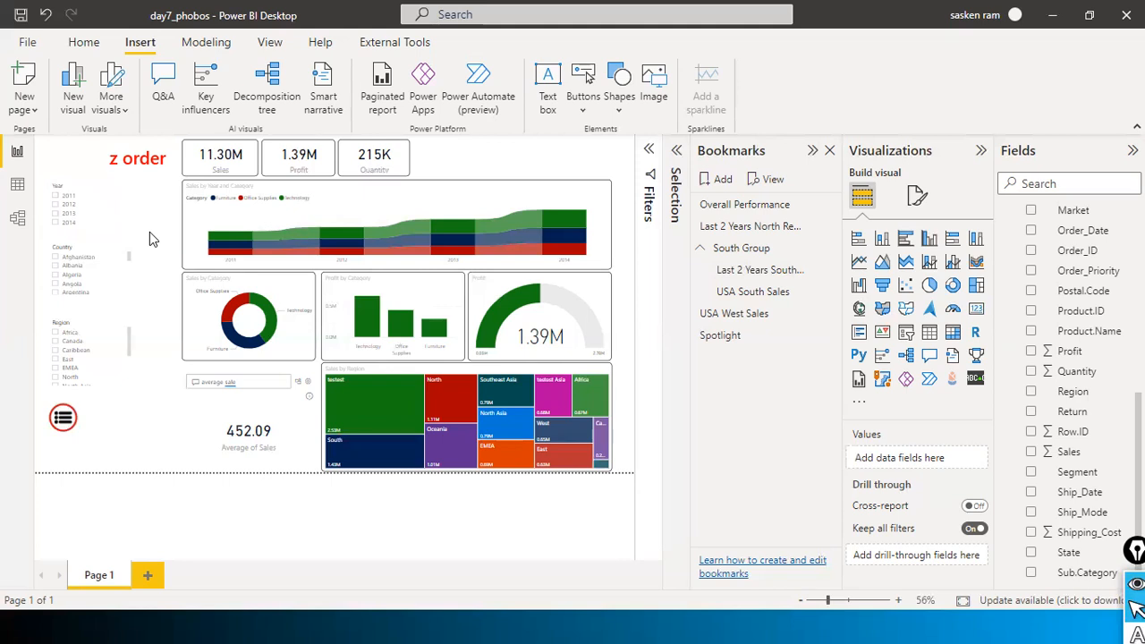
drag(116, 375, 109, 356)
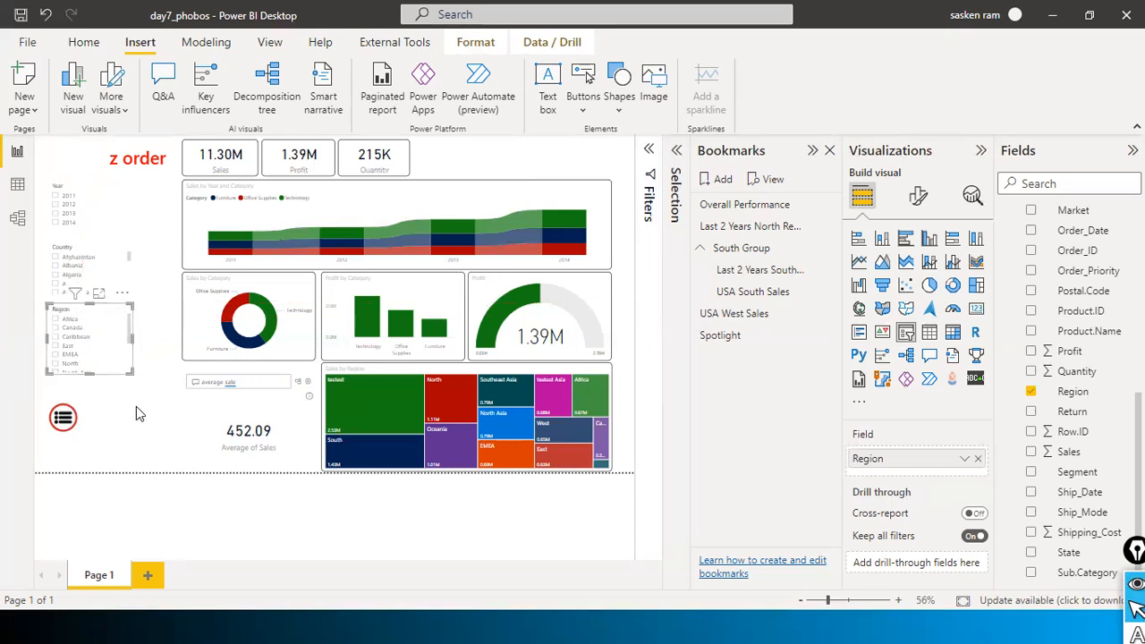
click(152, 396)
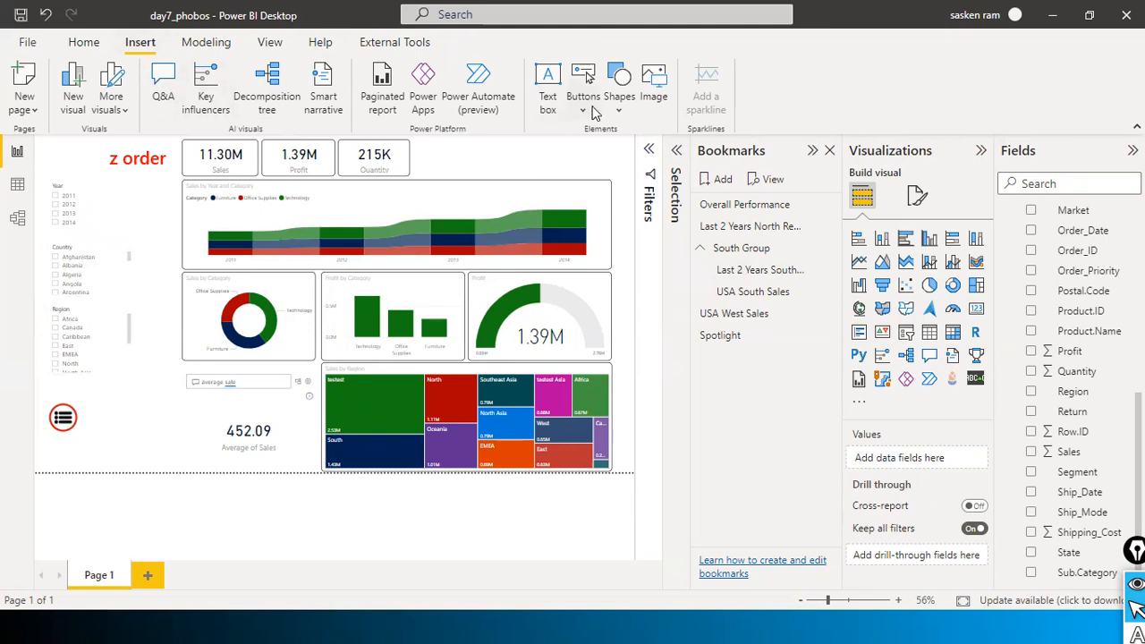
Insert a rounded rectangle and shape it into a tall panel partly covering the Year, Country and Region slicers.
click(622, 114)
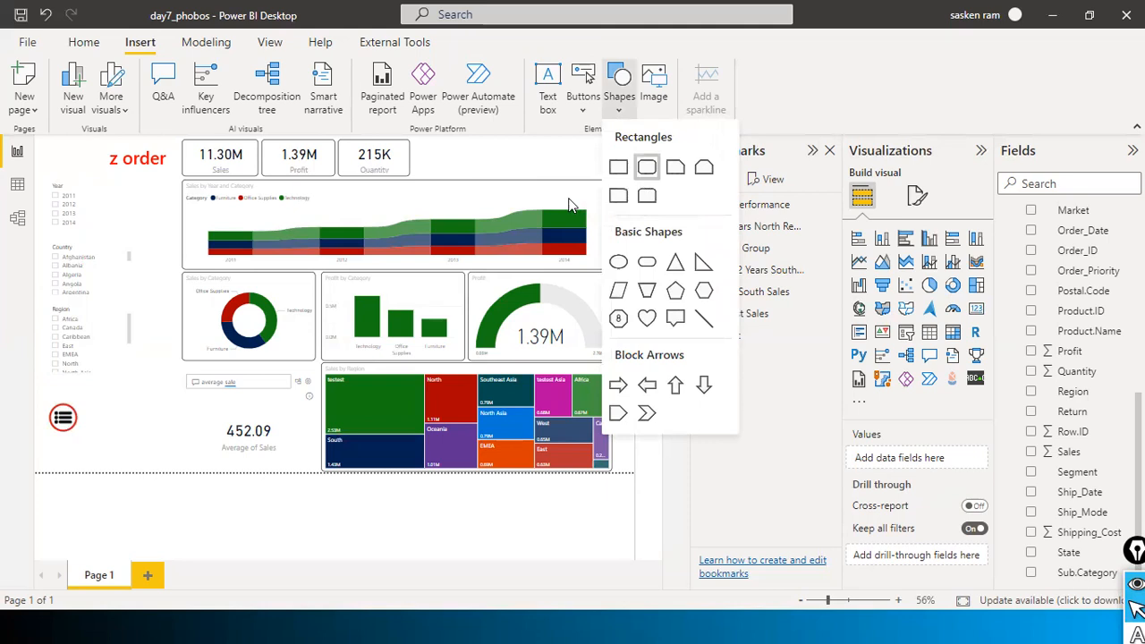
click(647, 170)
drag(140, 440, 78, 396)
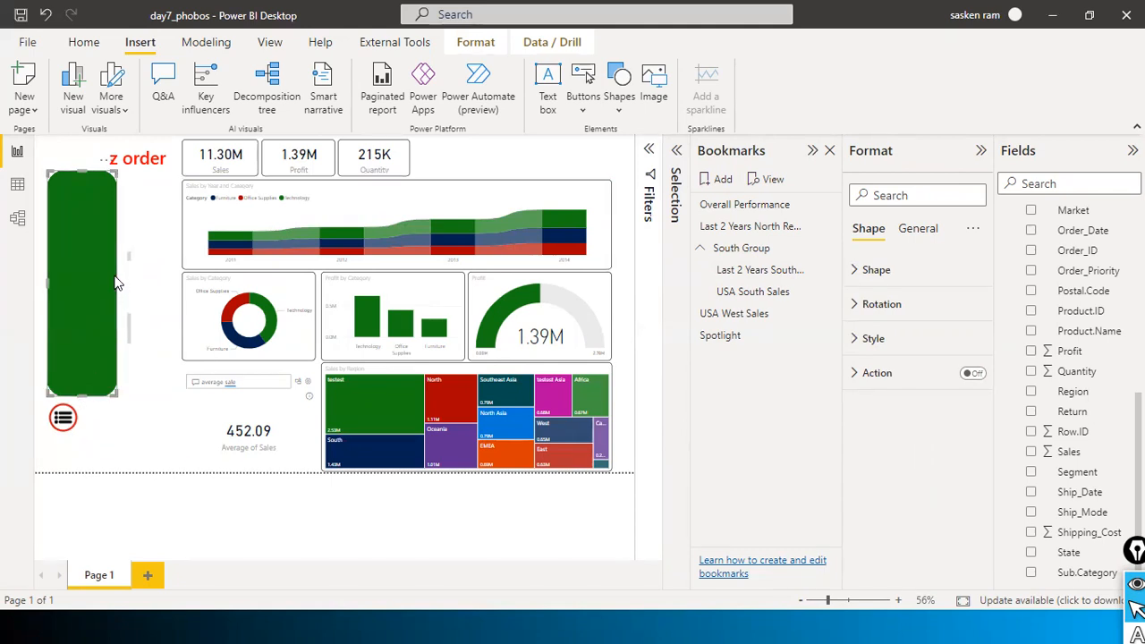
drag(116, 281, 156, 264)
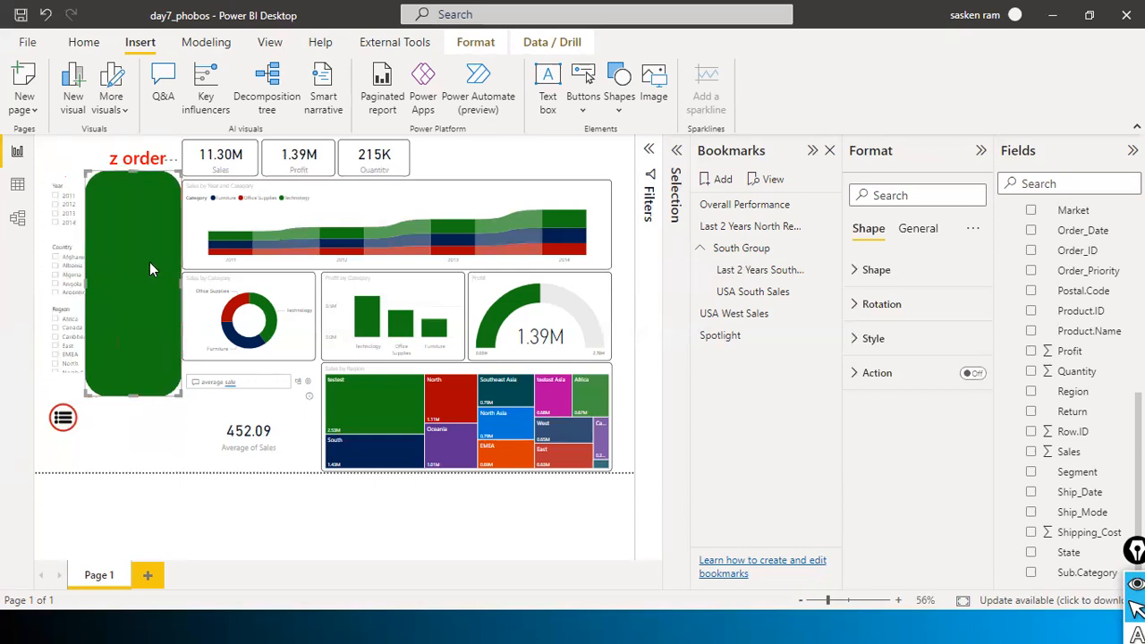
Select the Year, Country and Region slicers together and display the page's layer order.
click(72, 196)
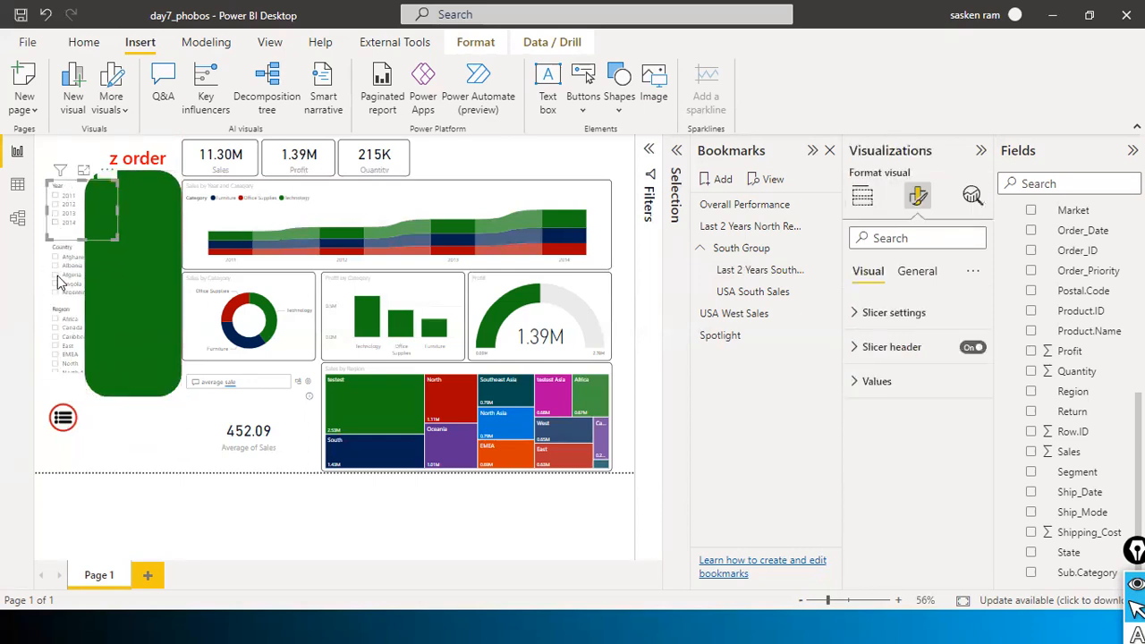
click(49, 372)
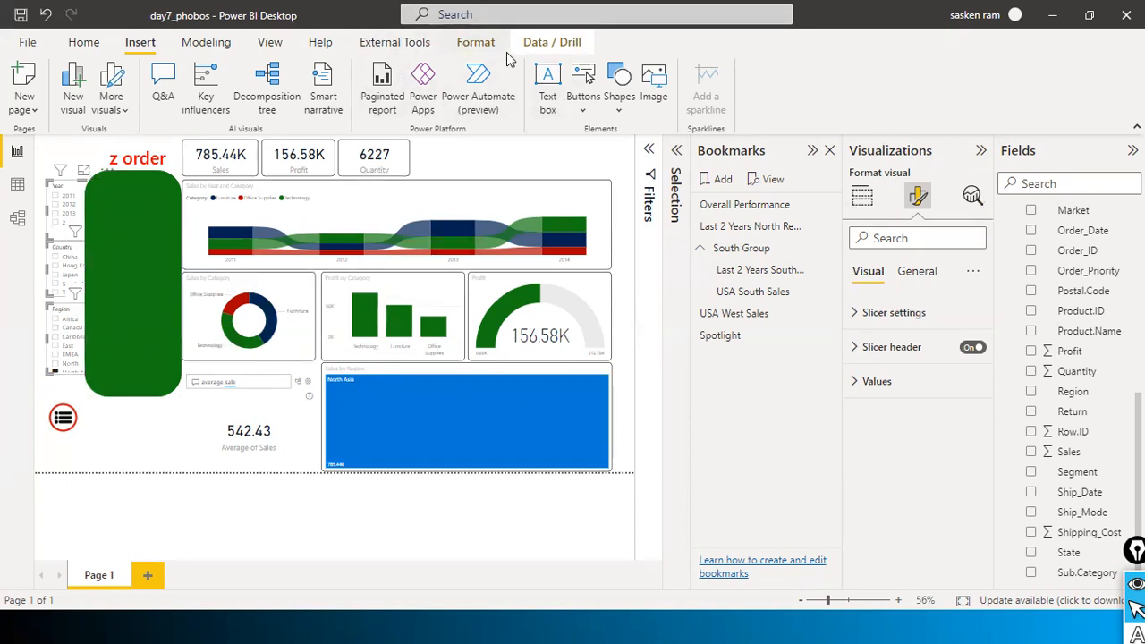
click(676, 150)
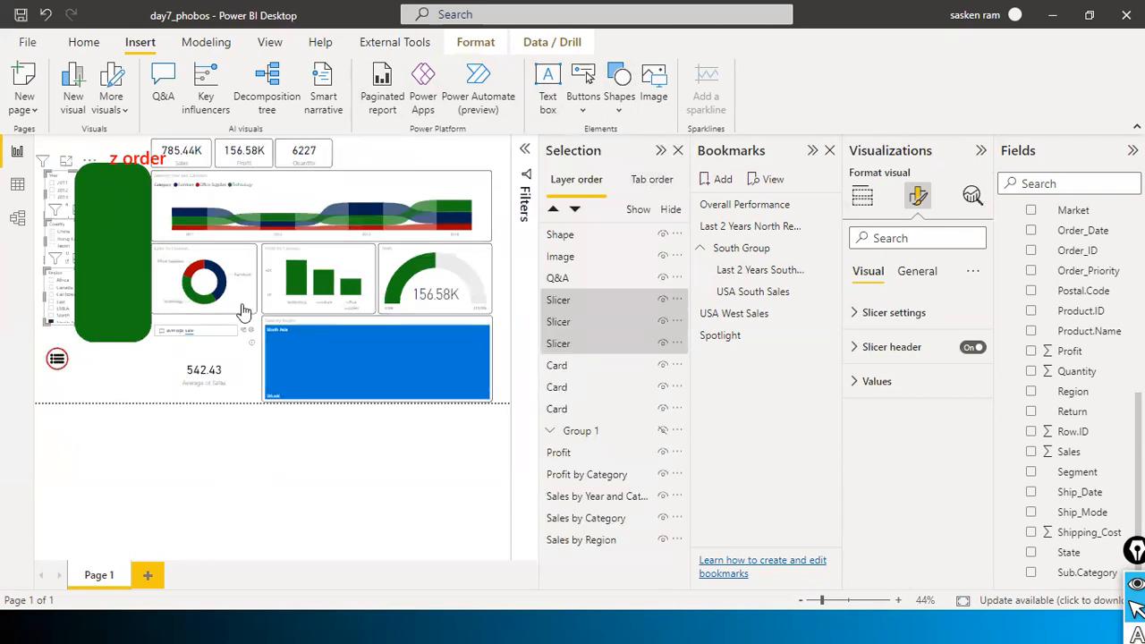
Move the green rounded rectangle off the slicers and over the Sales by Category chart.
ctrl+click(591, 349)
click(130, 196)
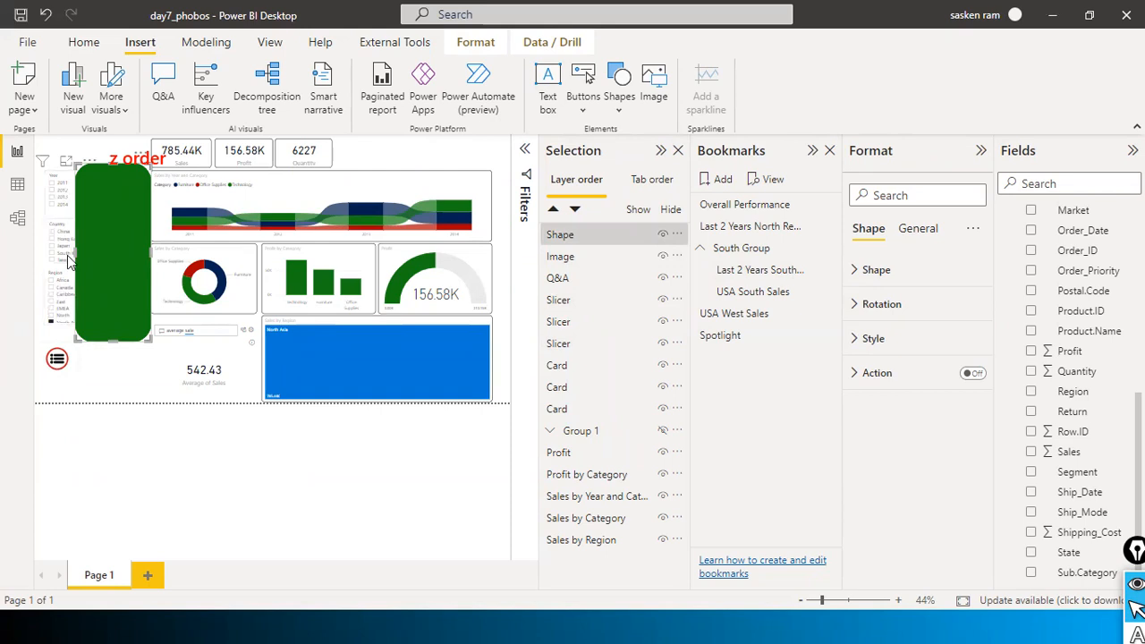
drag(106, 279, 199, 270)
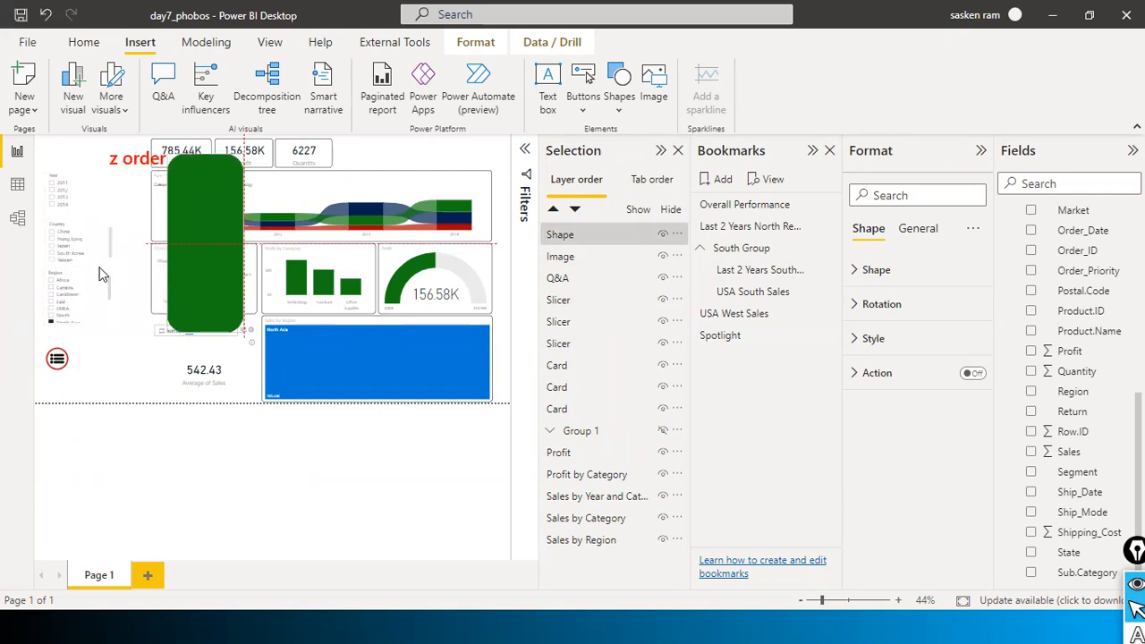
Select the Year, Country and Region slicers together, clearing any slicer values ticked by mistake.
click(99, 273)
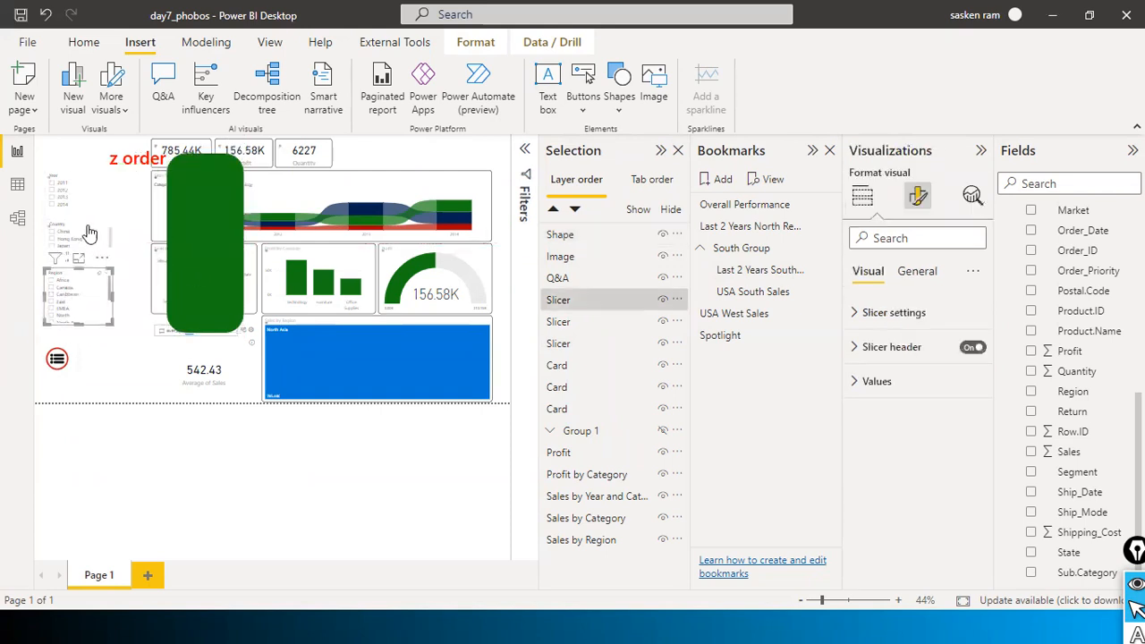
ctrl+click(97, 212)
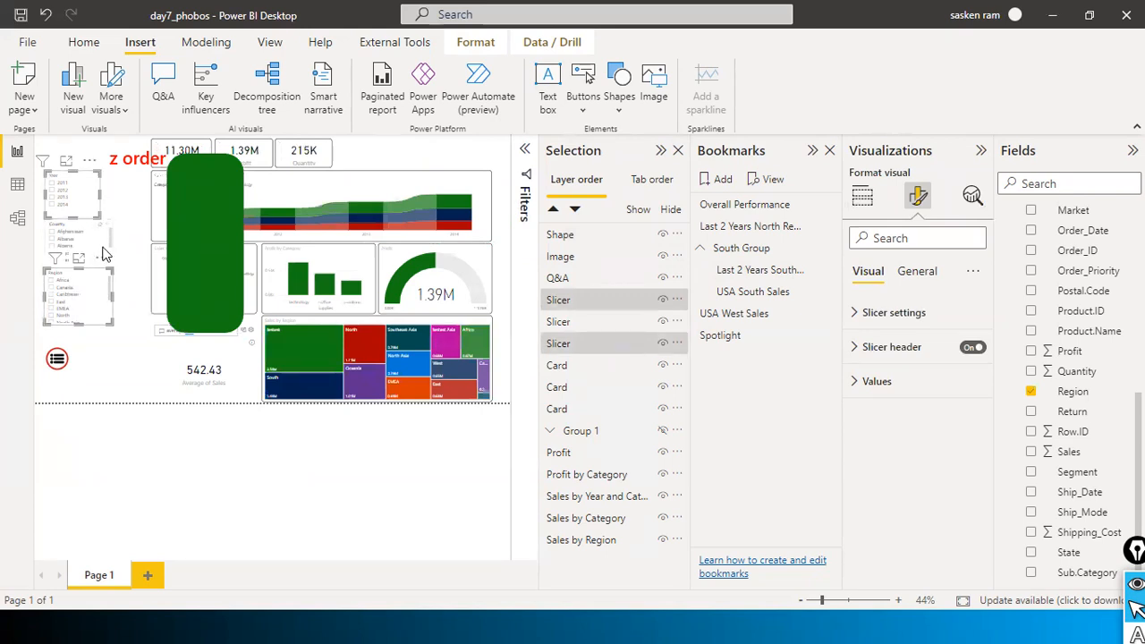
ctrl+click(107, 294)
ctrl+click(106, 294)
ctrl+click(100, 248)
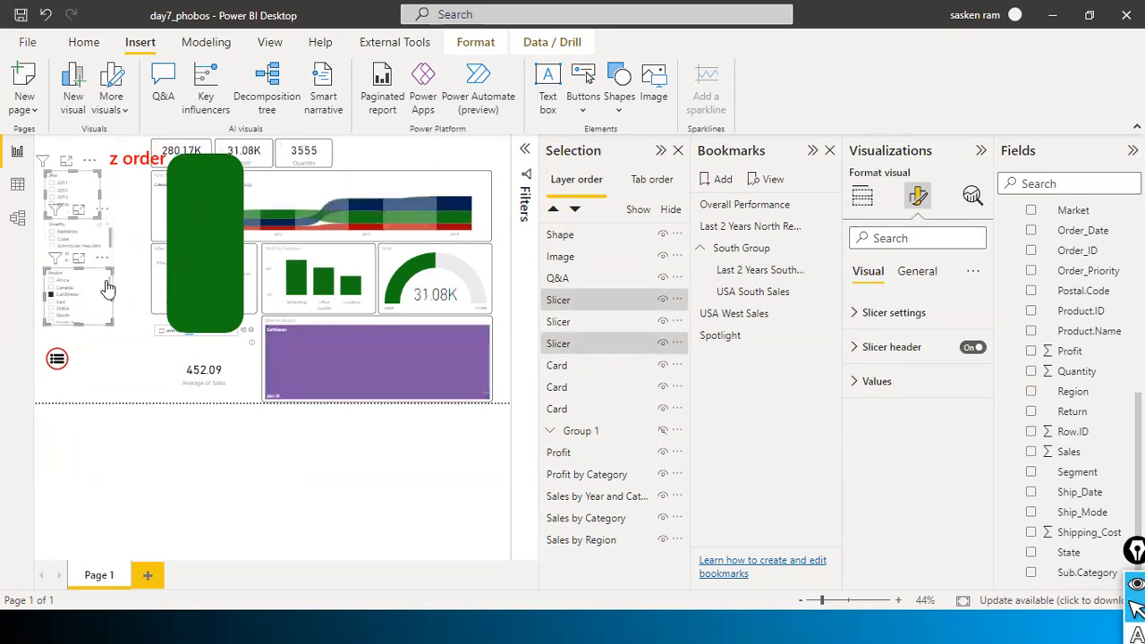
click(97, 234)
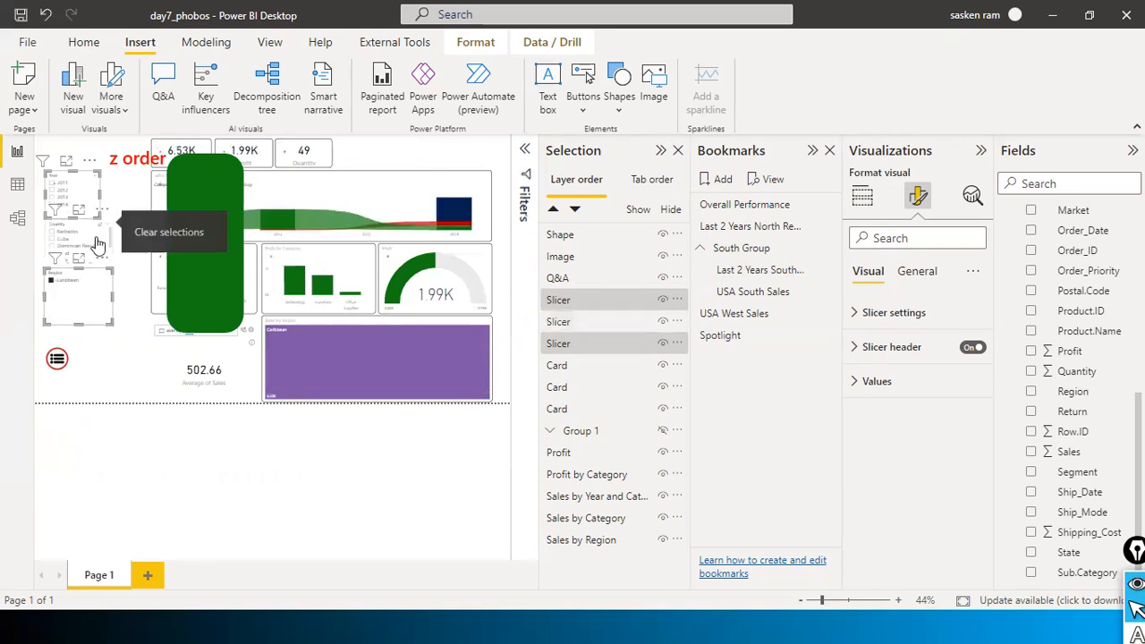
click(99, 291)
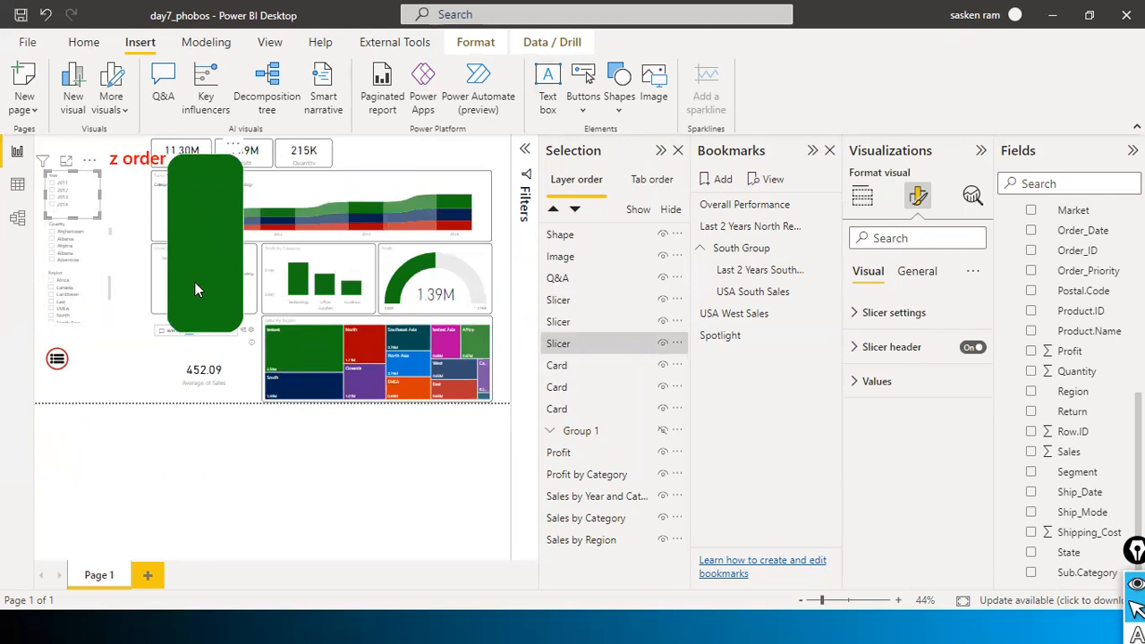
ctrl+click(112, 256)
ctrl+click(109, 300)
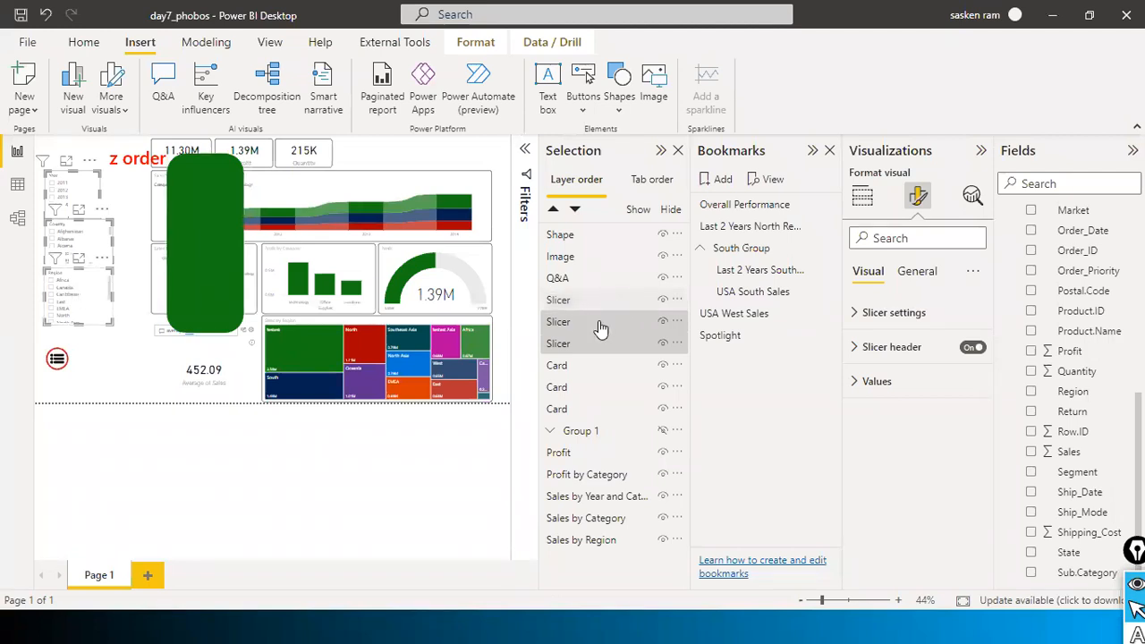
Bring the three slicers above the rounded rectangle in the layer order.
drag(602, 304, 606, 247)
drag(591, 332, 589, 254)
drag(571, 350, 569, 284)
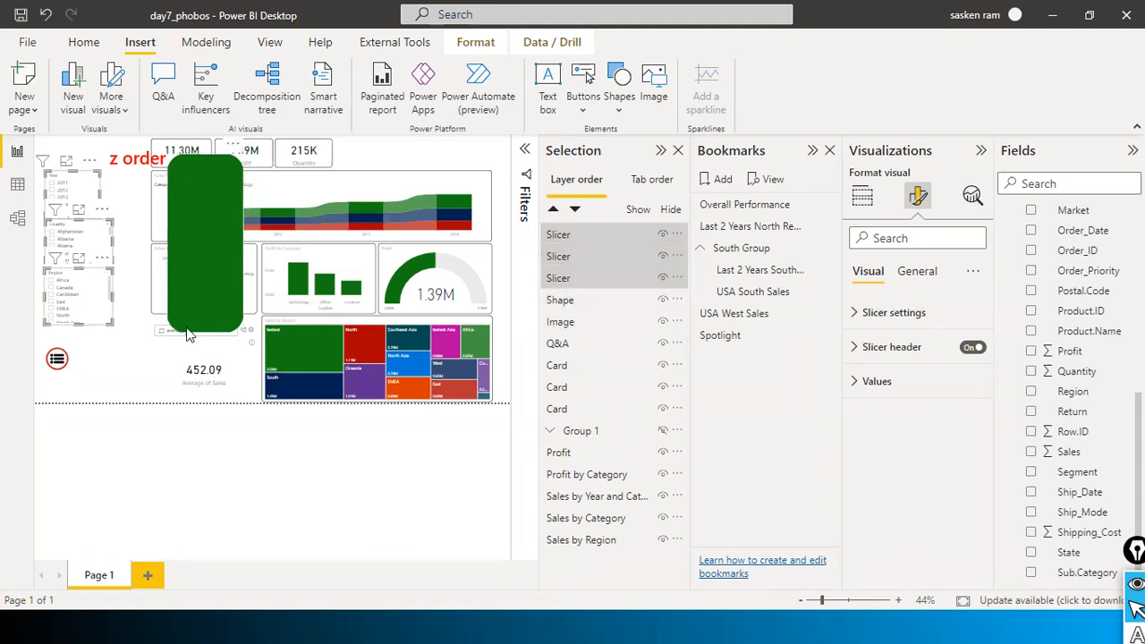
Move the green rounded rectangle toward the page's left edge and stack the Year, Country and Region slicers on it.
drag(188, 334, 155, 335)
drag(80, 211, 142, 219)
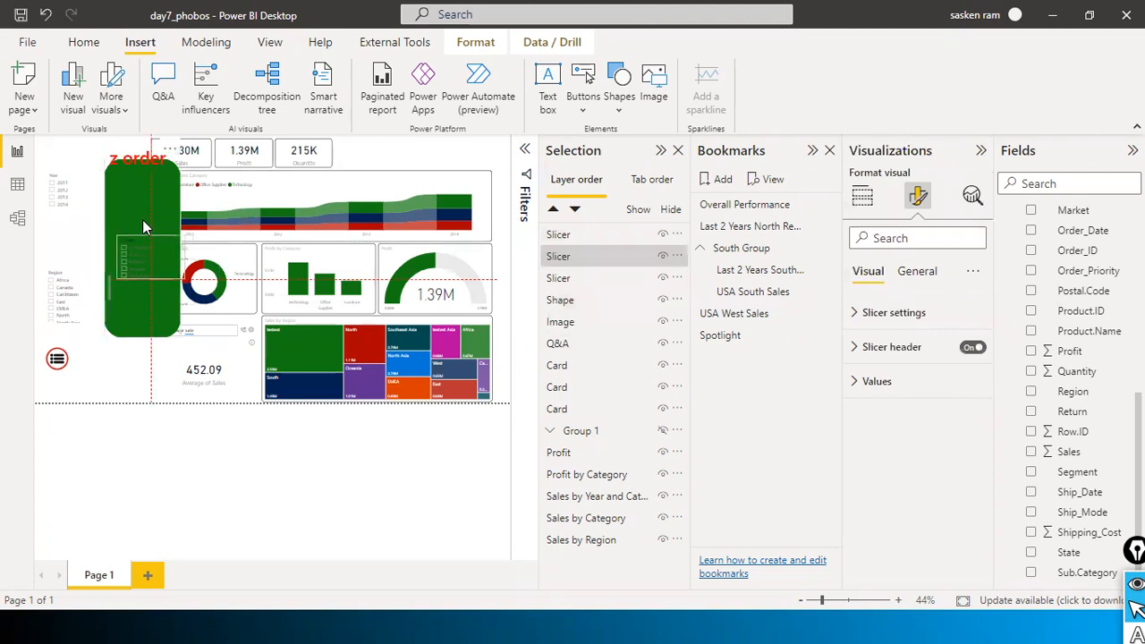
drag(45, 215, 131, 213)
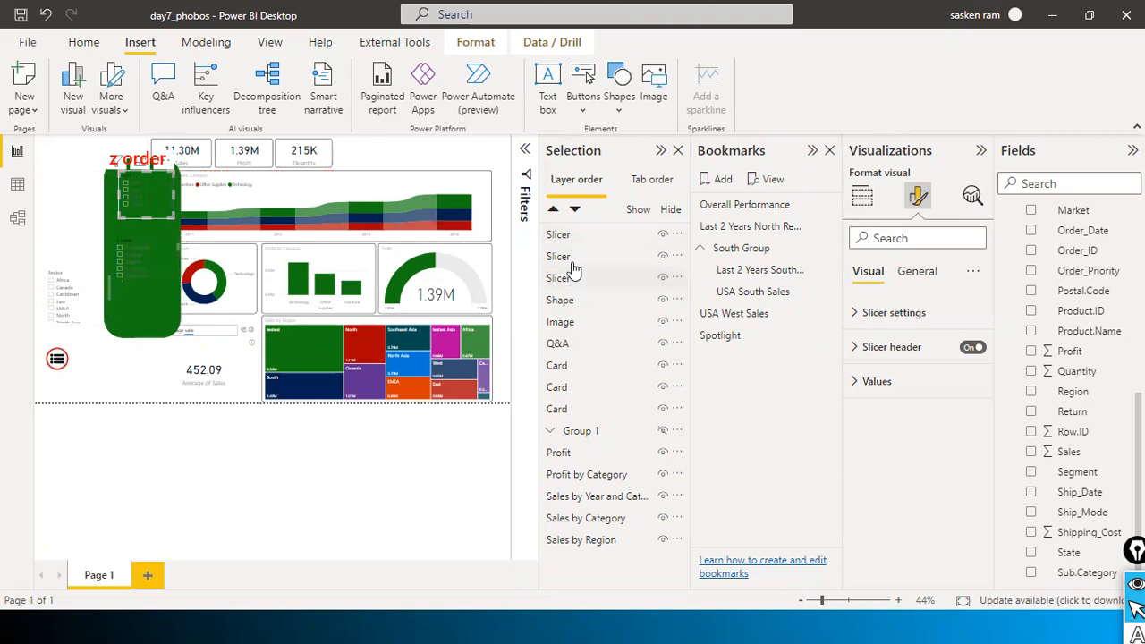
drag(49, 329, 164, 319)
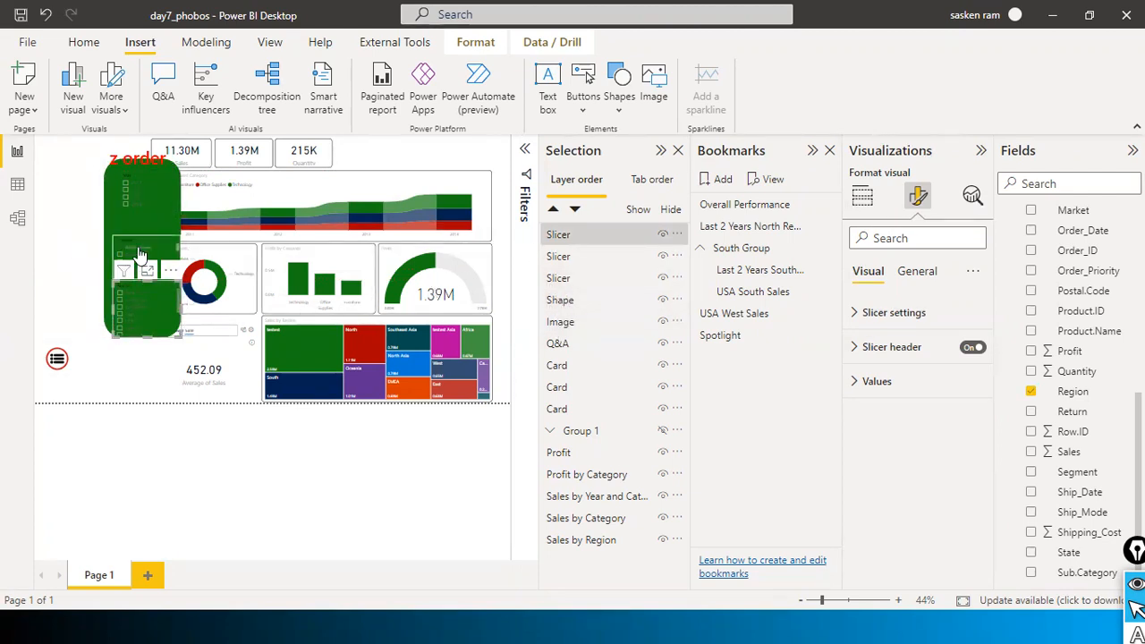
drag(141, 239, 142, 227)
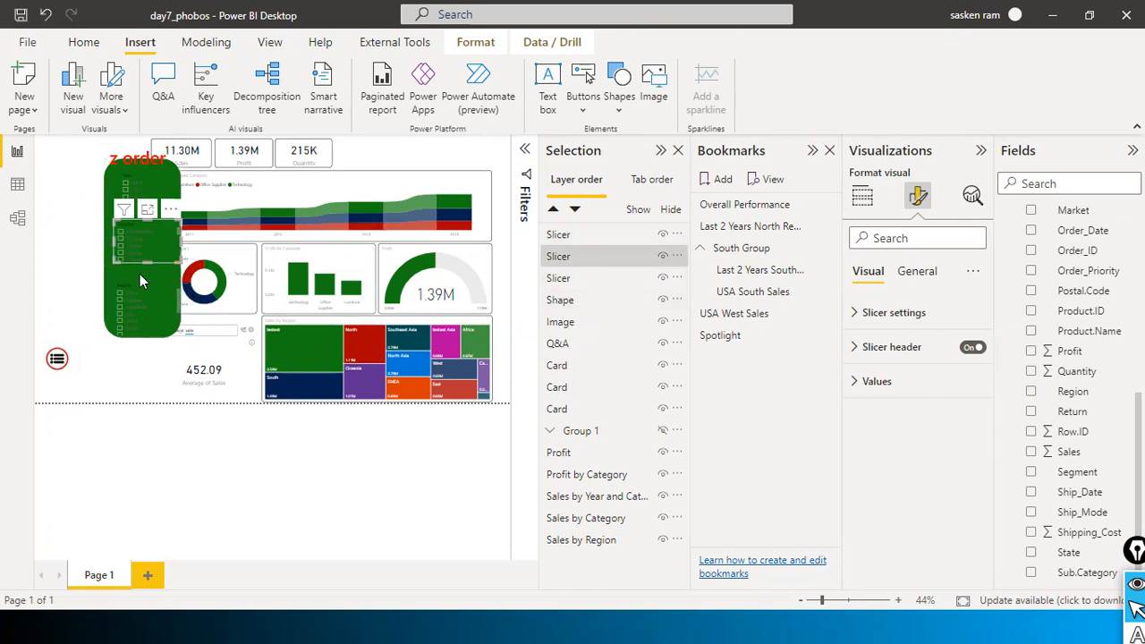
drag(144, 282, 149, 274)
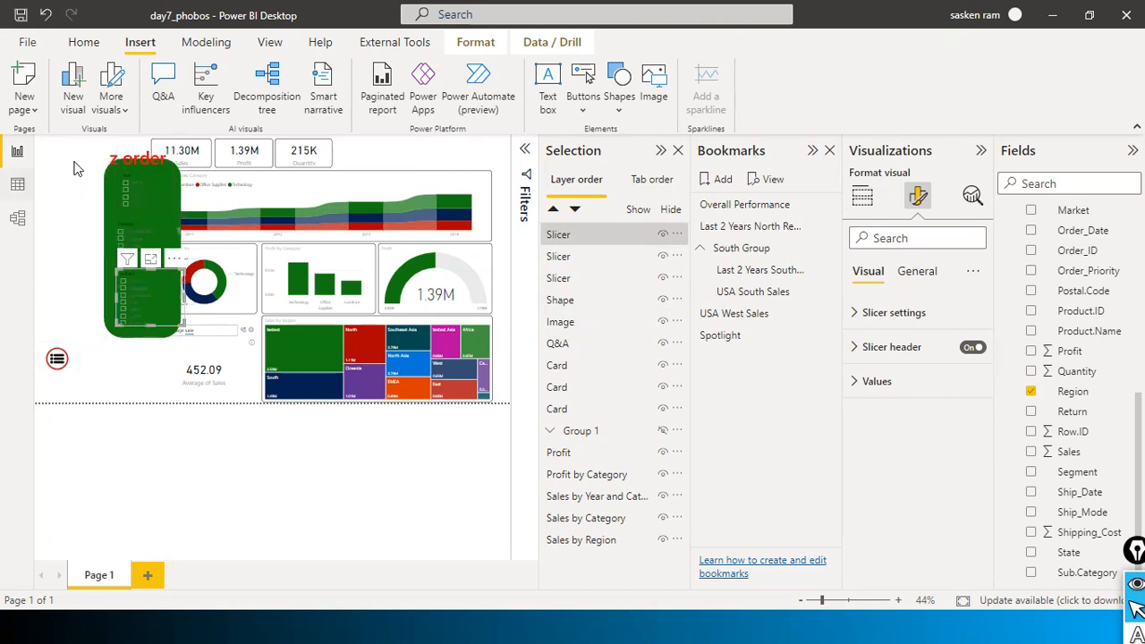
Group the Year, Country and Region slicers with the green rounded rectangle.
drag(69, 147, 212, 358)
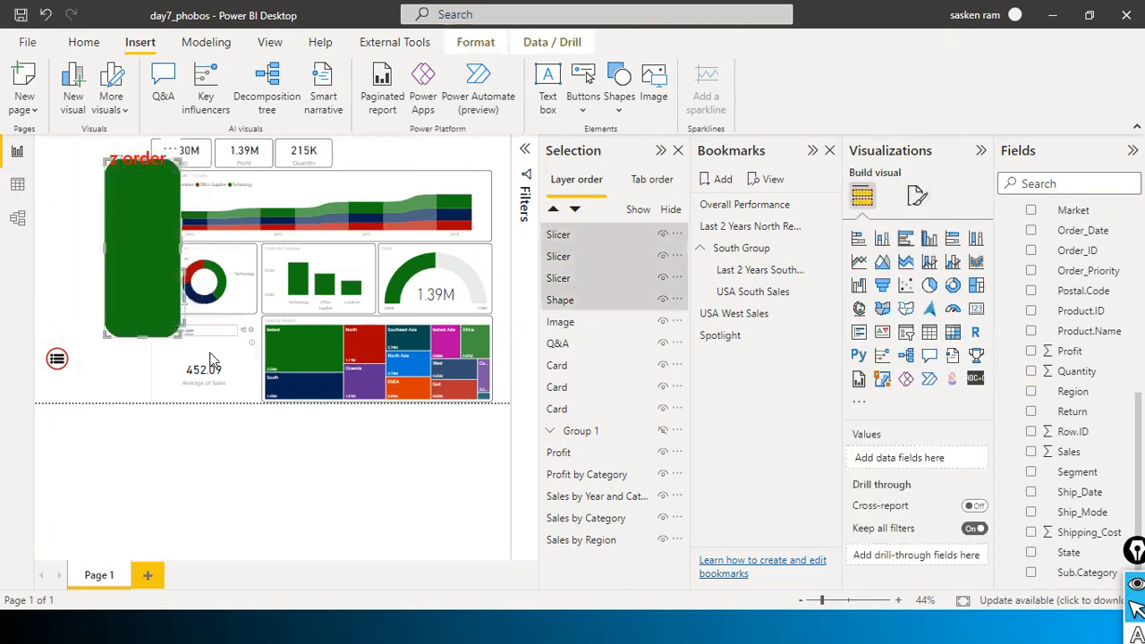
ctrl+click(137, 207)
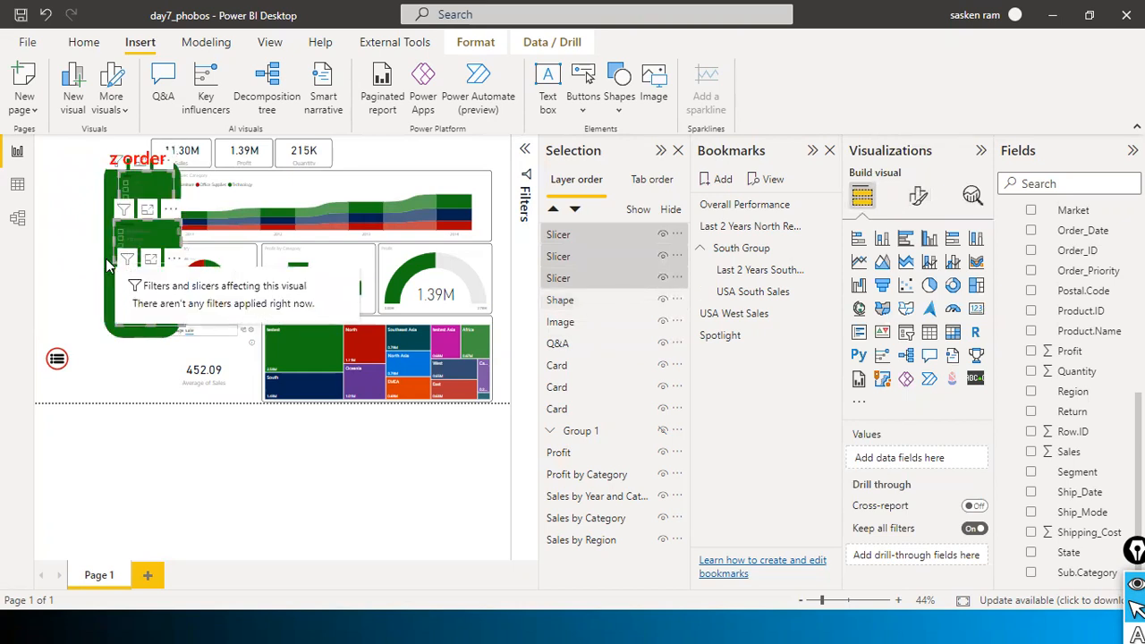
click(97, 193)
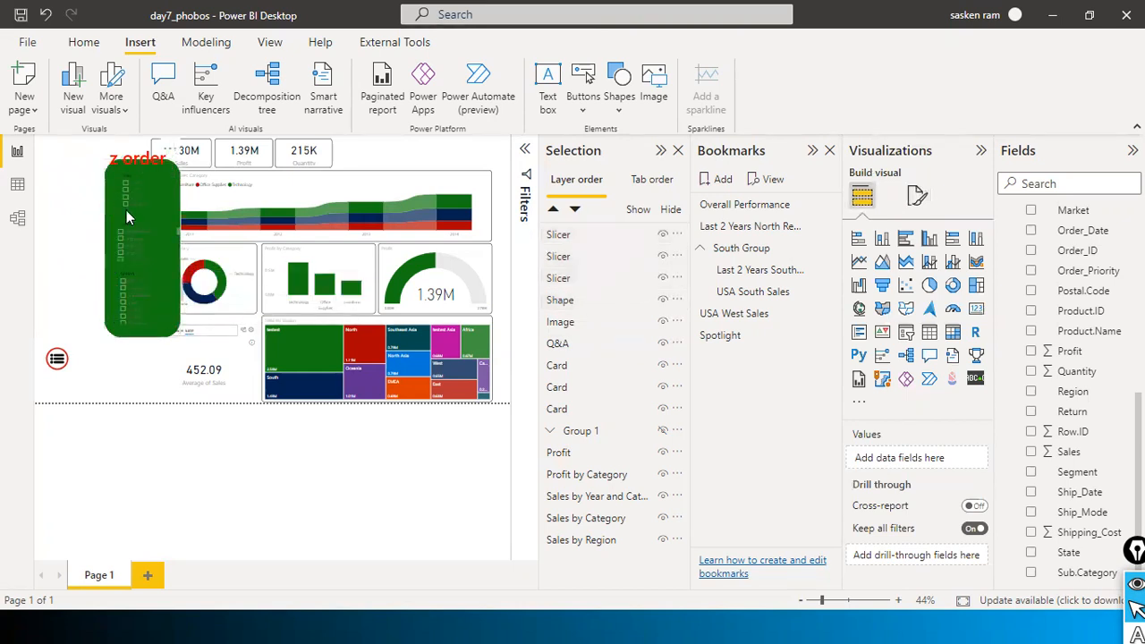
click(126, 210)
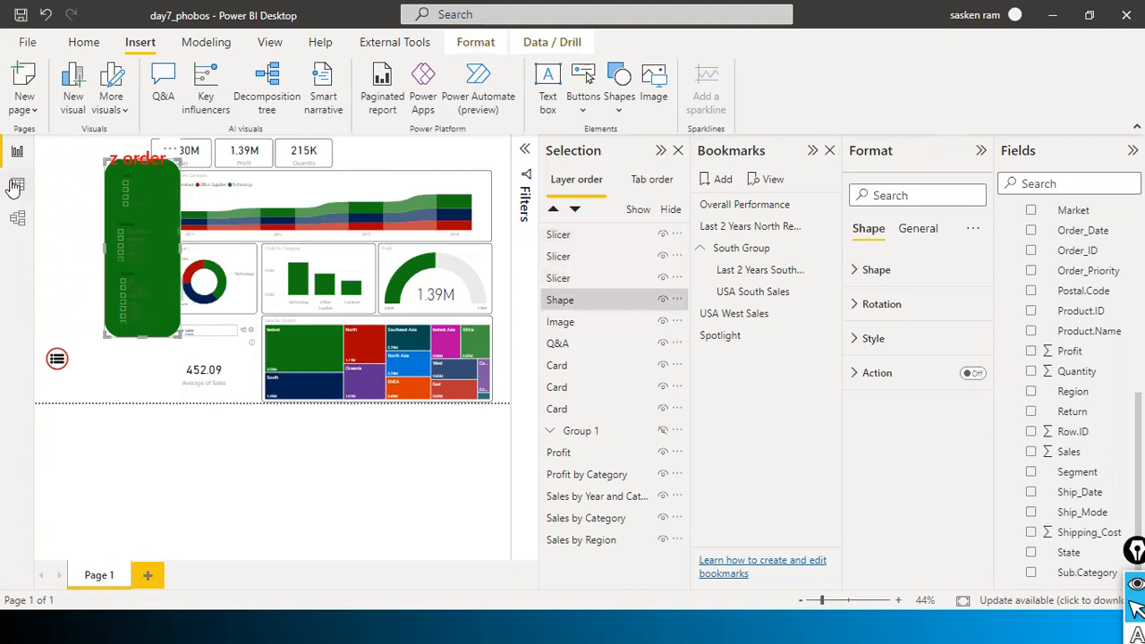
click(102, 199)
drag(72, 156, 206, 367)
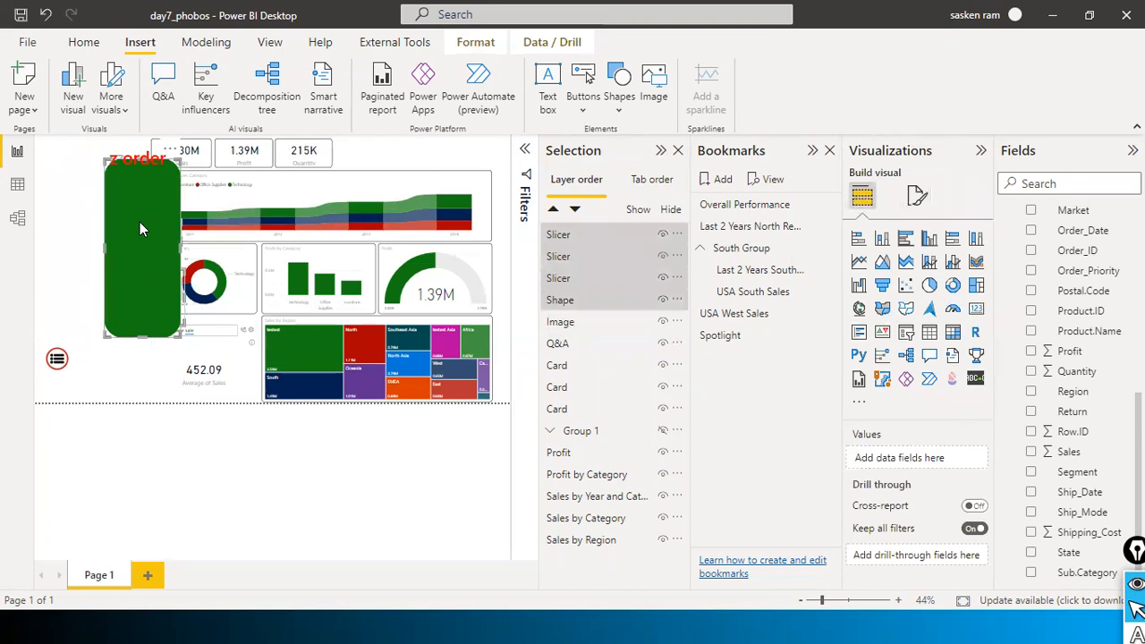
right_click(139, 223)
mouse_move(209, 234)
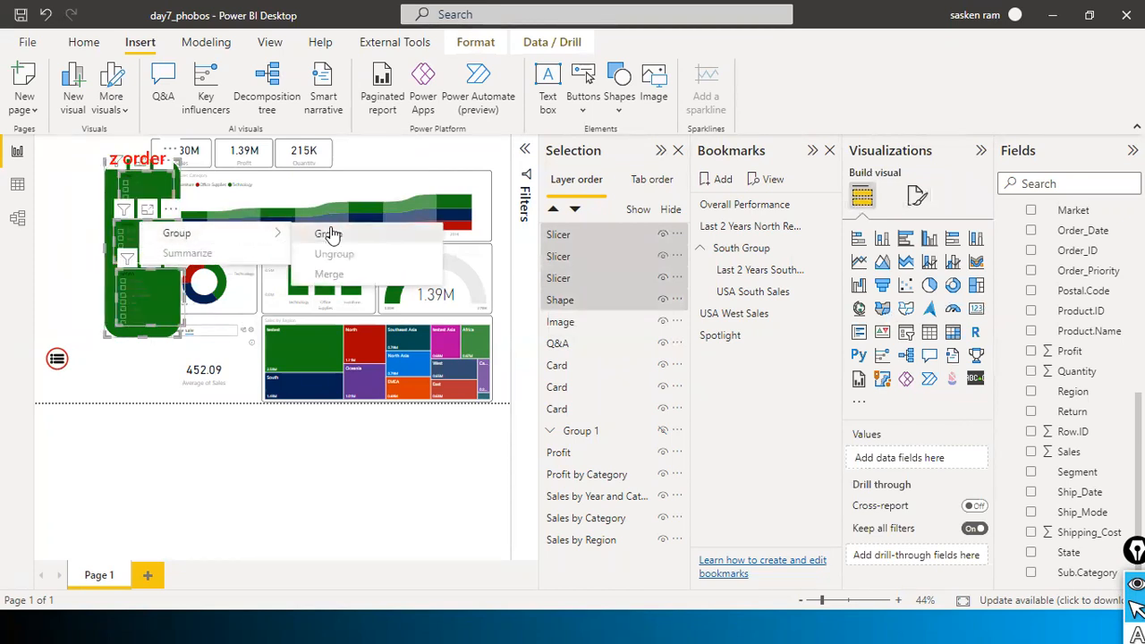
click(329, 233)
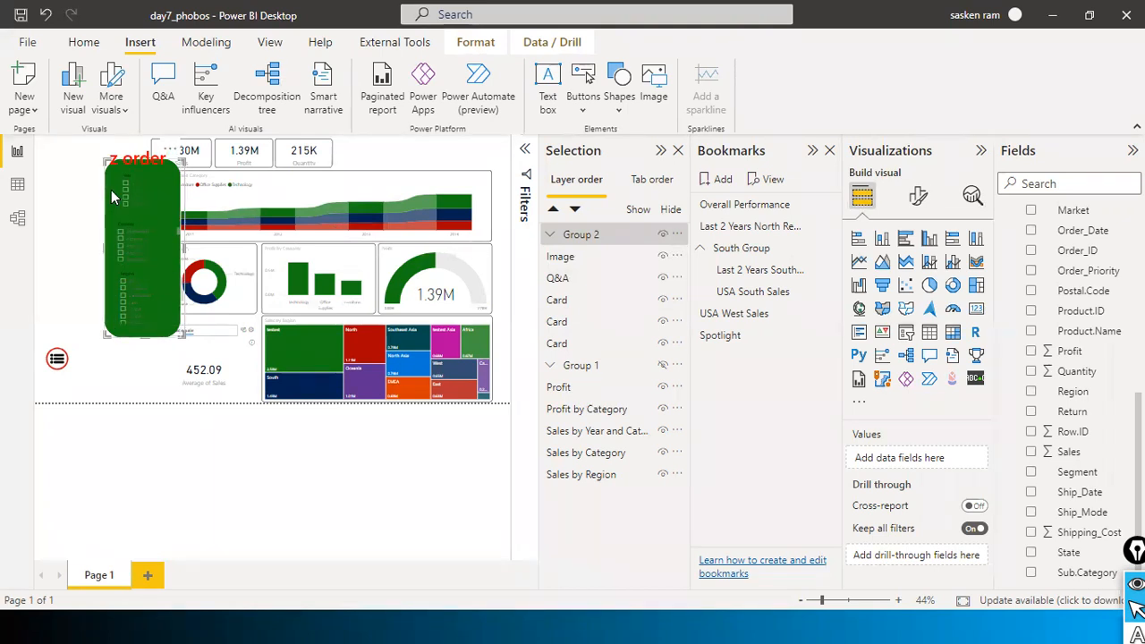
Move the slicer group clear of the charts to the blank area just above the menu image.
drag(106, 192, 56, 196)
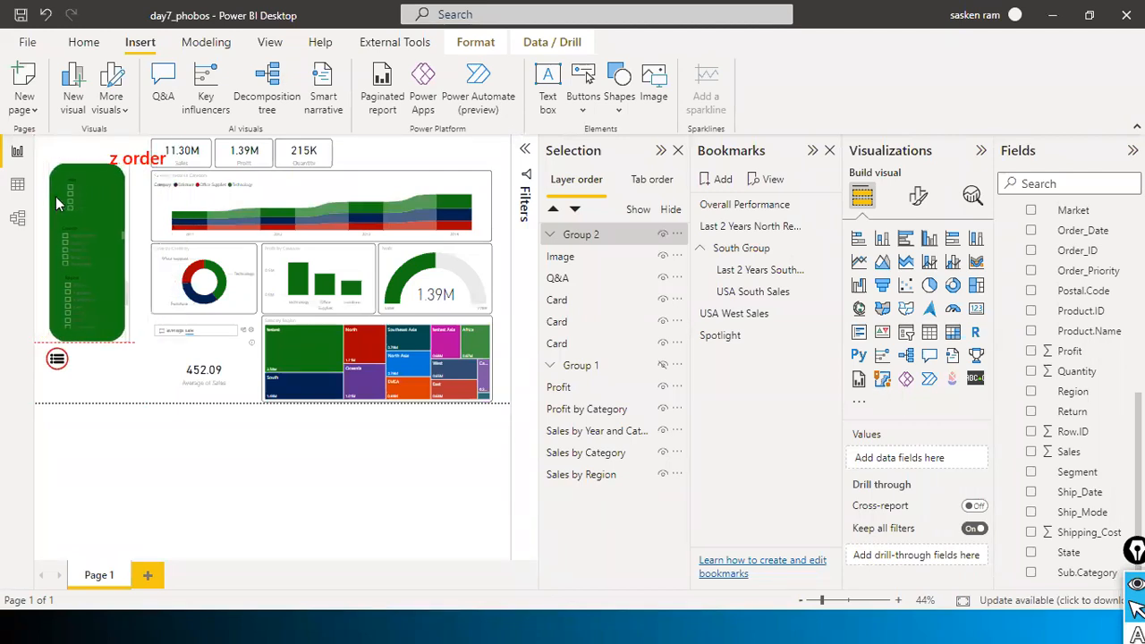
click(90, 199)
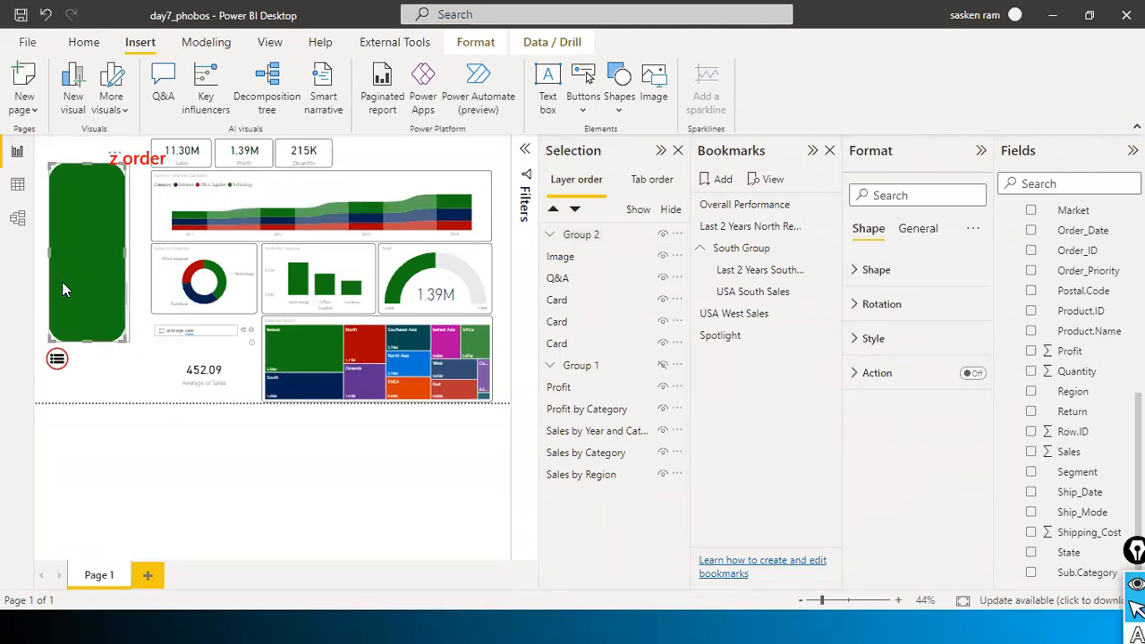
click(121, 367)
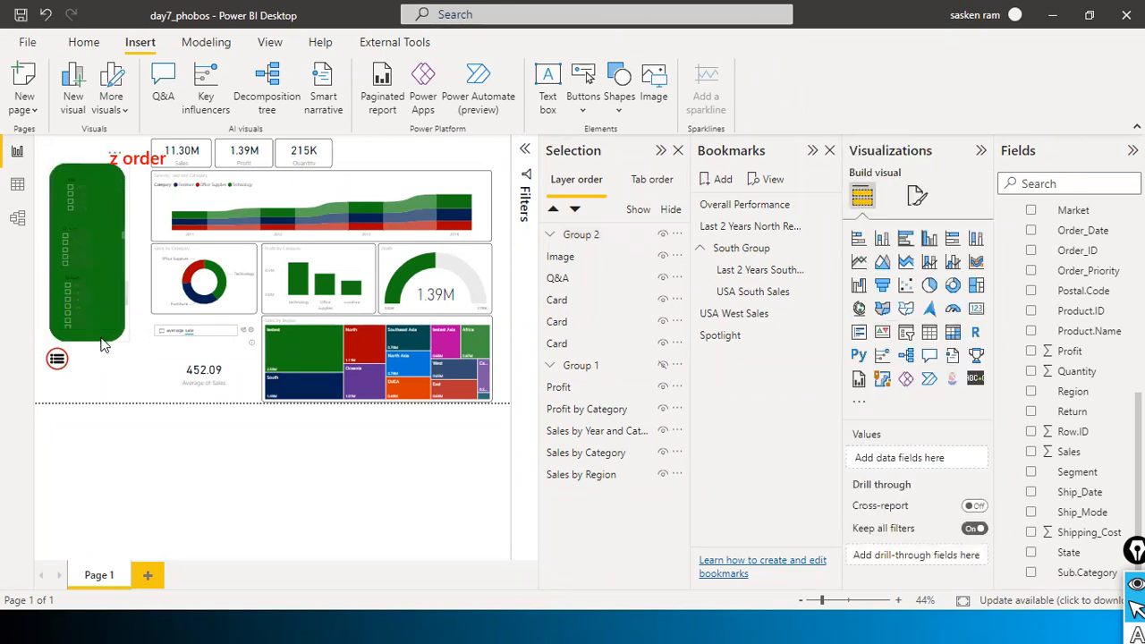
Ungroup the slicers and the green rounded rectangle.
drag(47, 158, 162, 373)
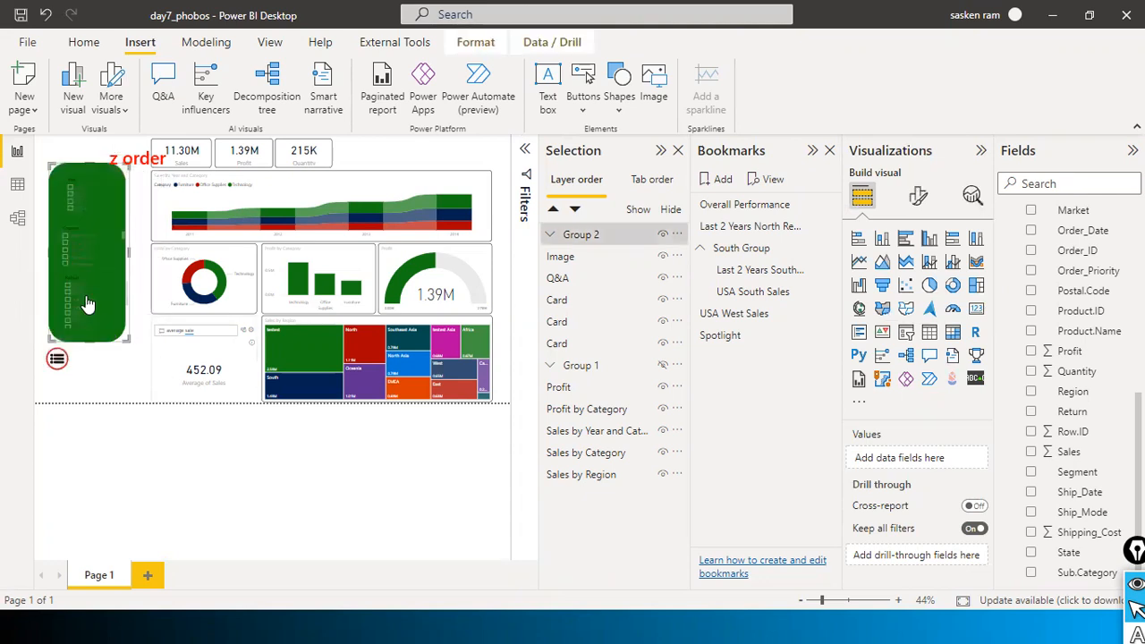
right_click(94, 249)
mouse_move(144, 261)
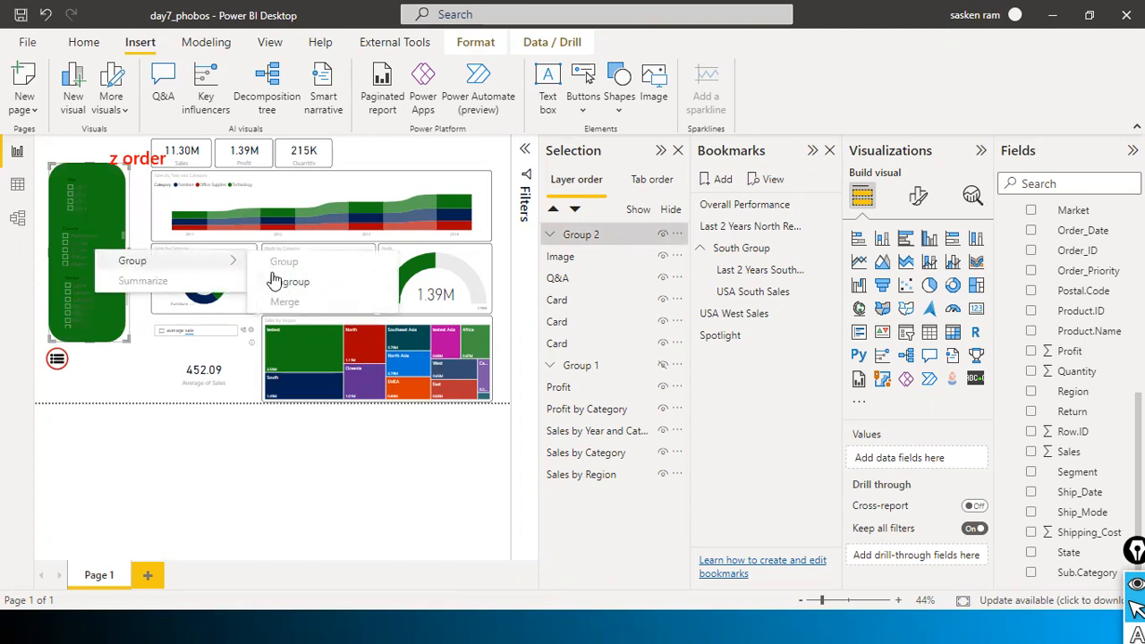
click(100, 340)
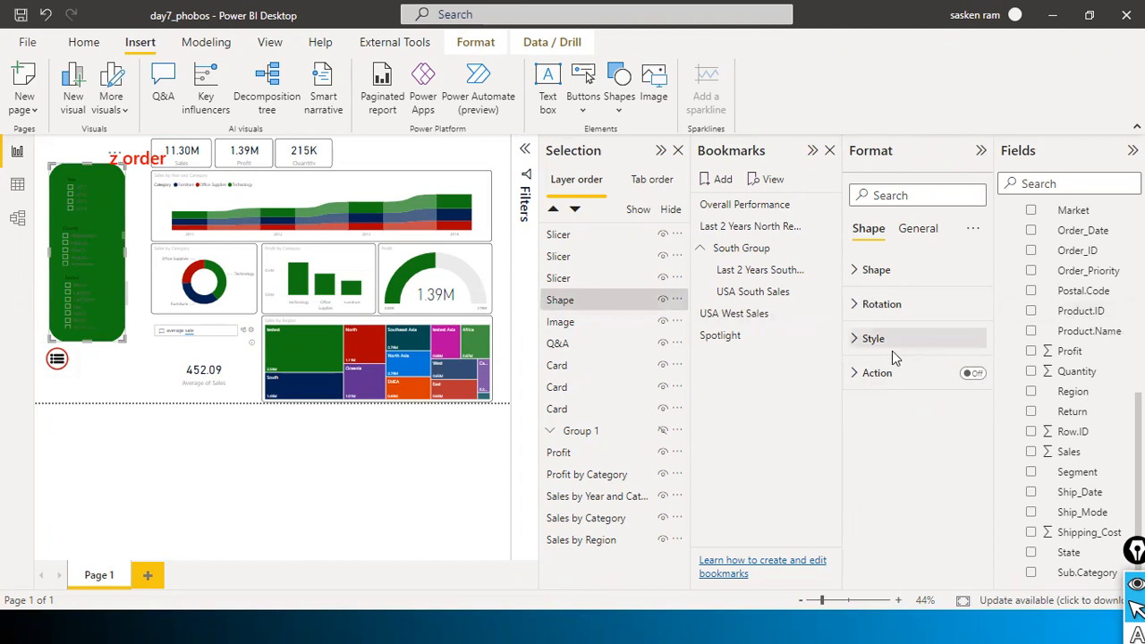
Change the rounded rectangle's fill colour to black.
click(857, 338)
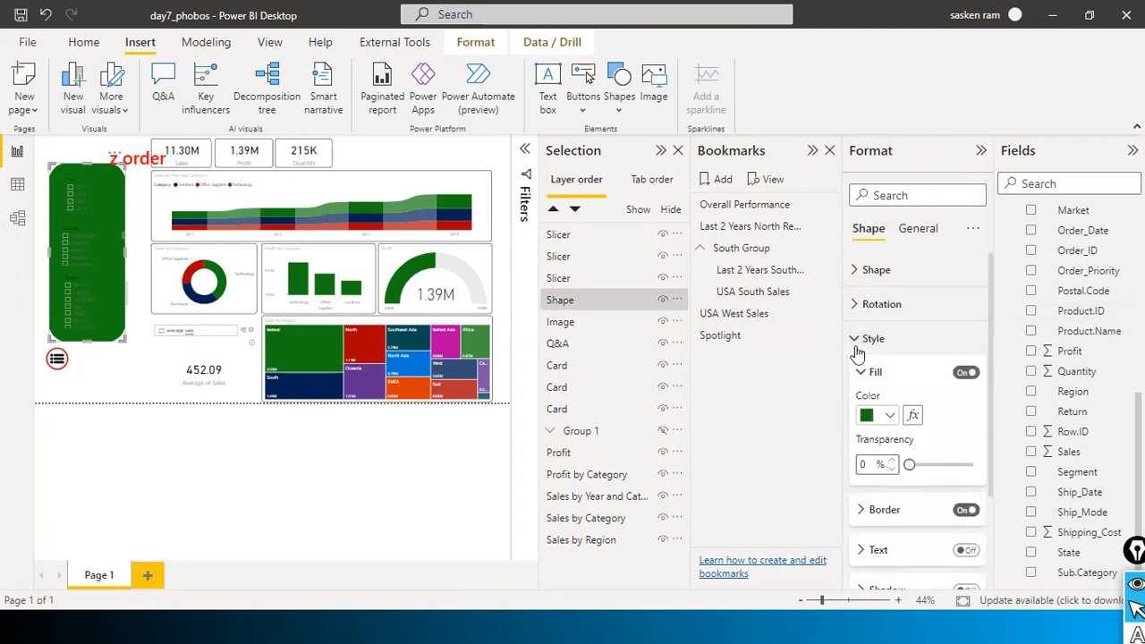
click(890, 416)
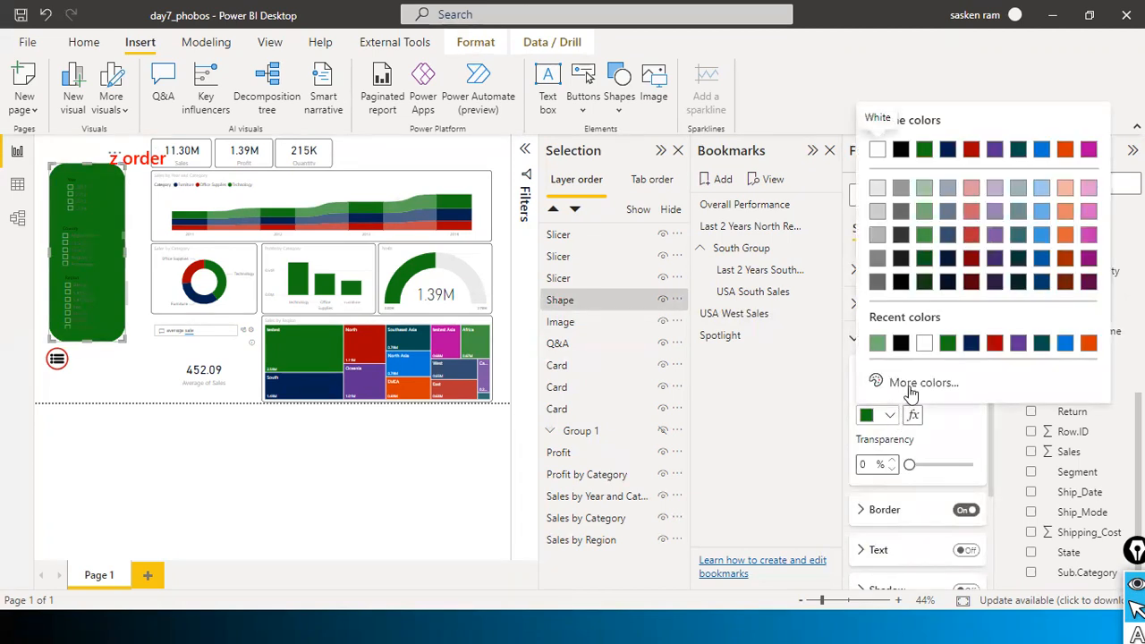
click(901, 150)
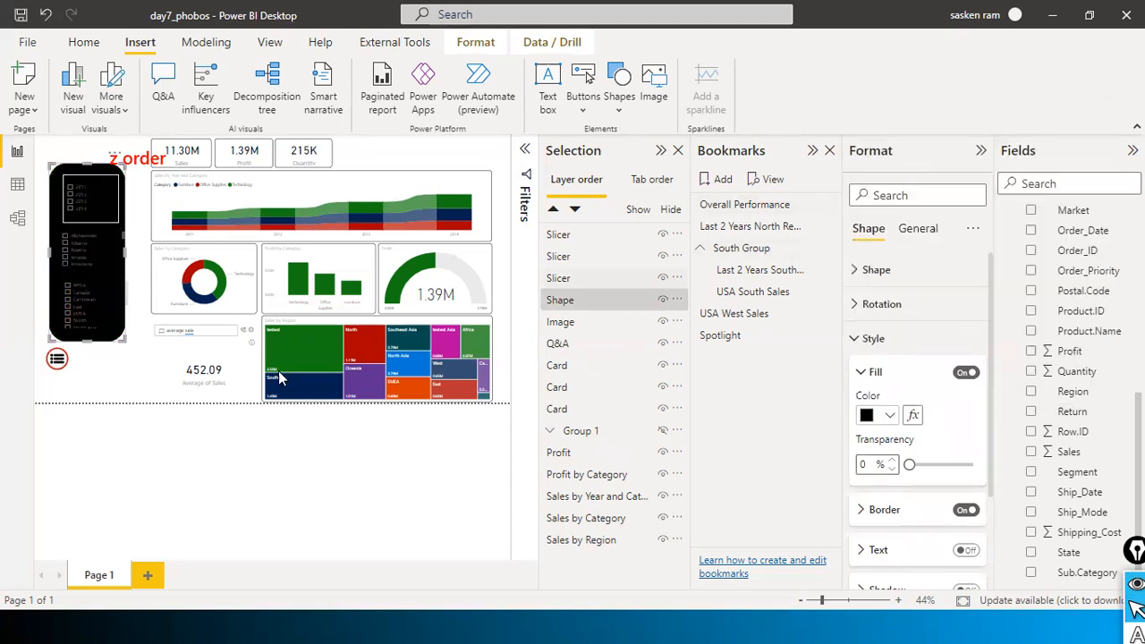
click(105, 375)
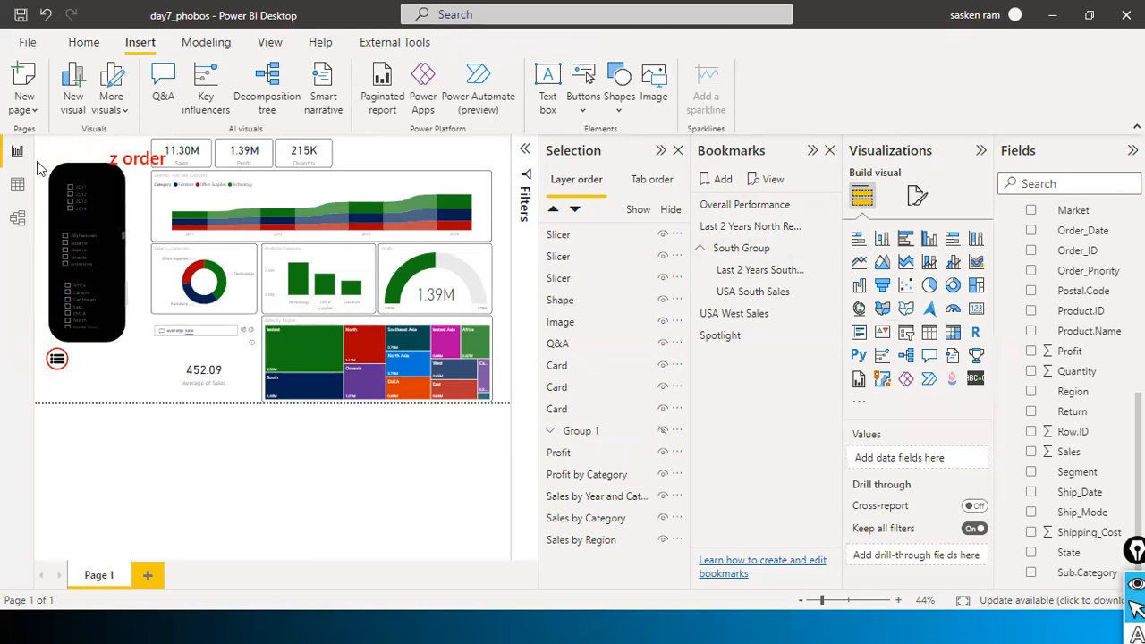
Group the three slicers with the black rounded rectangle.
drag(39, 152, 158, 373)
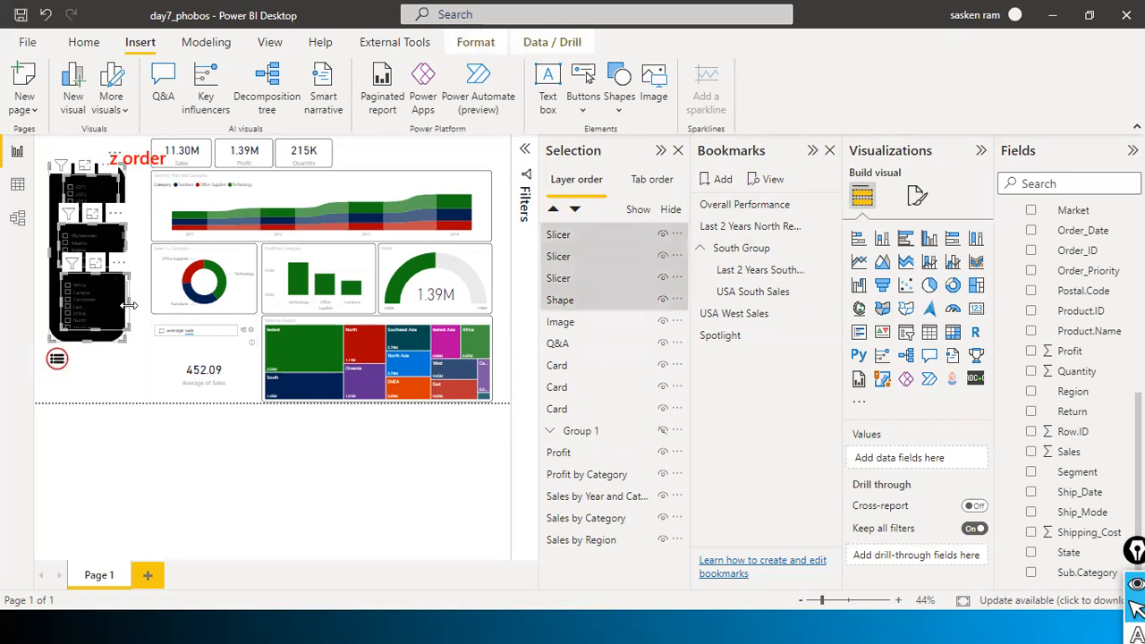
right_click(122, 324)
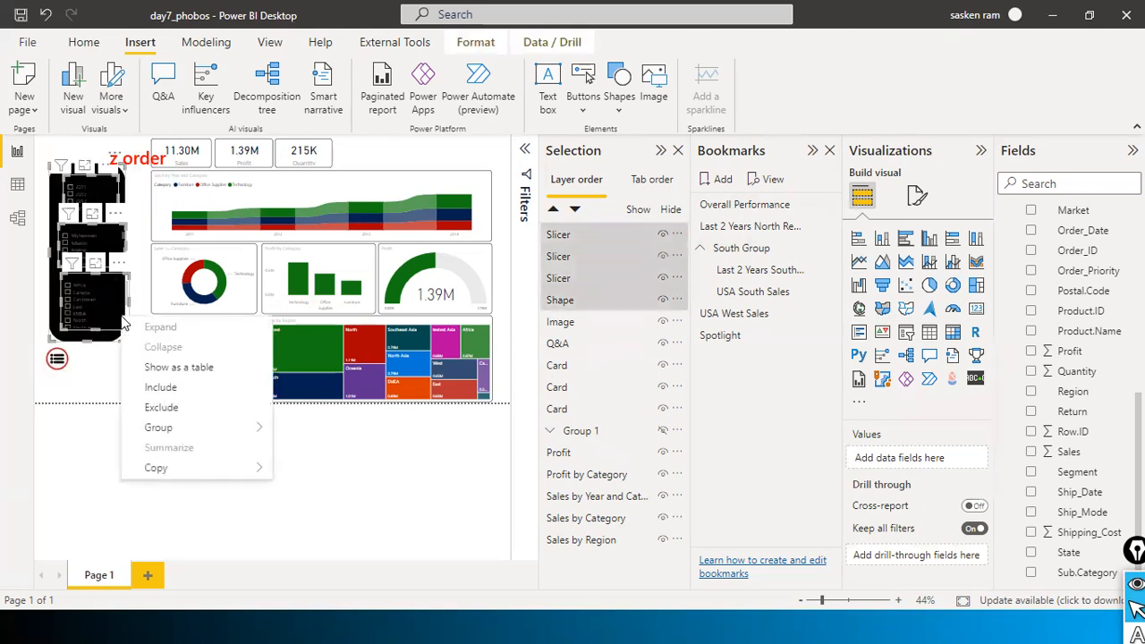
click(27, 157)
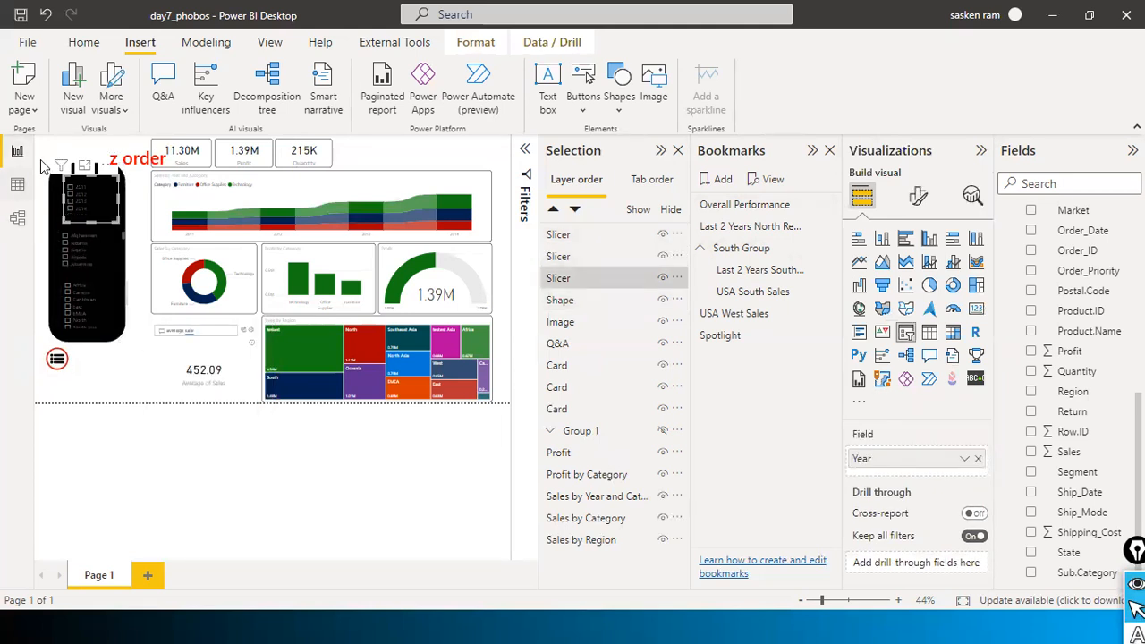
drag(43, 156, 167, 378)
right_click(78, 303)
mouse_move(126, 414)
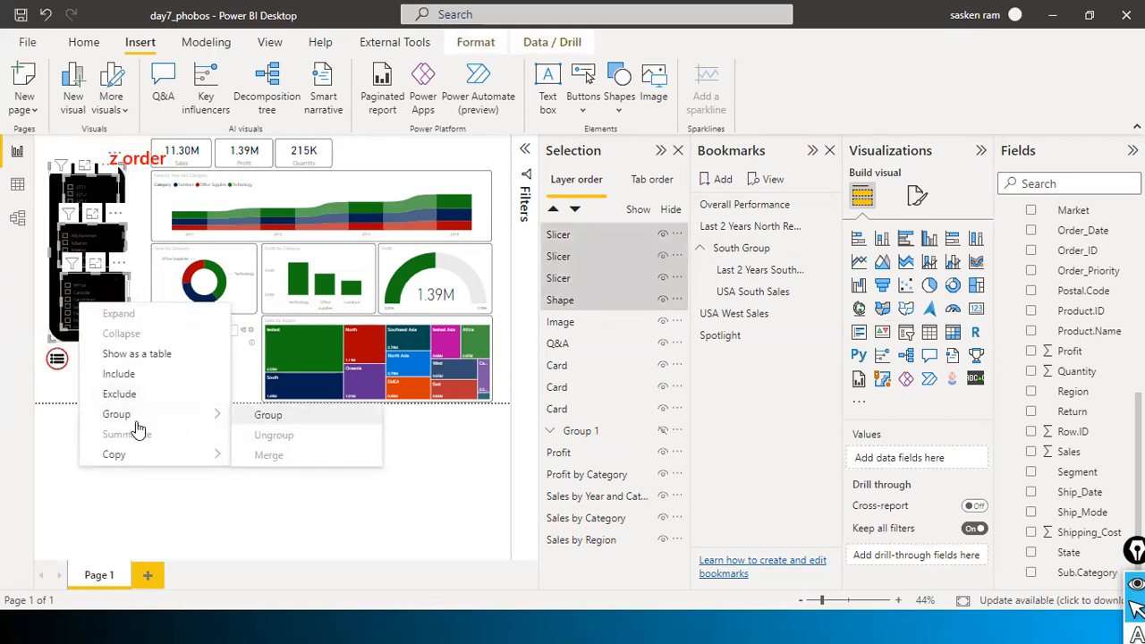
click(114, 410)
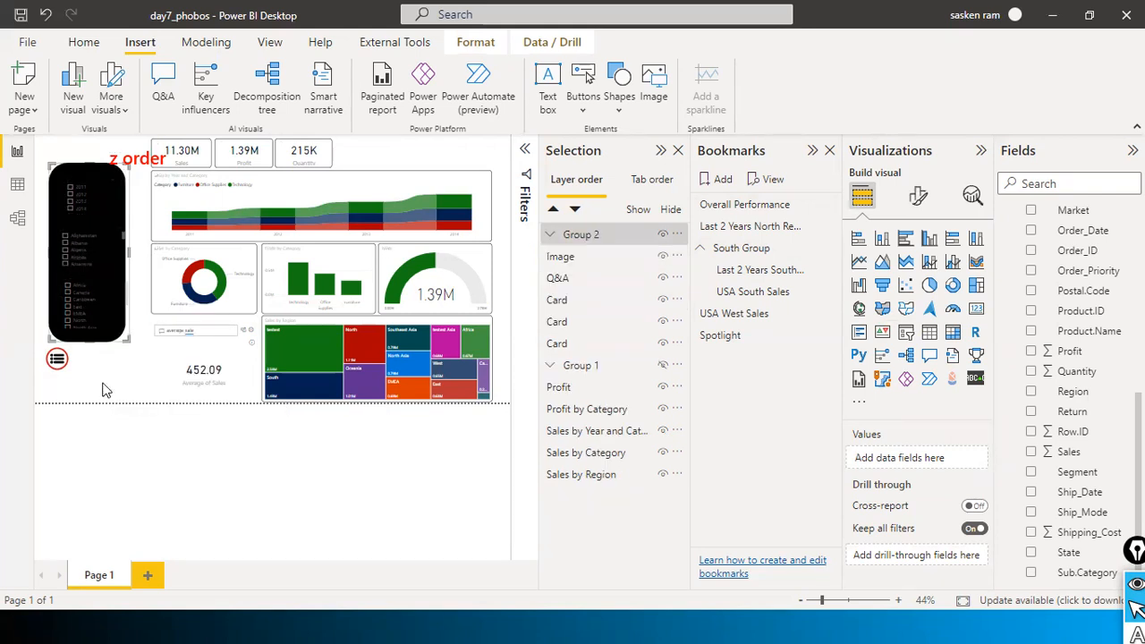
Reposition the black rounded rectangle and its slicer group in the blank area above the menu image.
drag(86, 340, 67, 325)
click(130, 345)
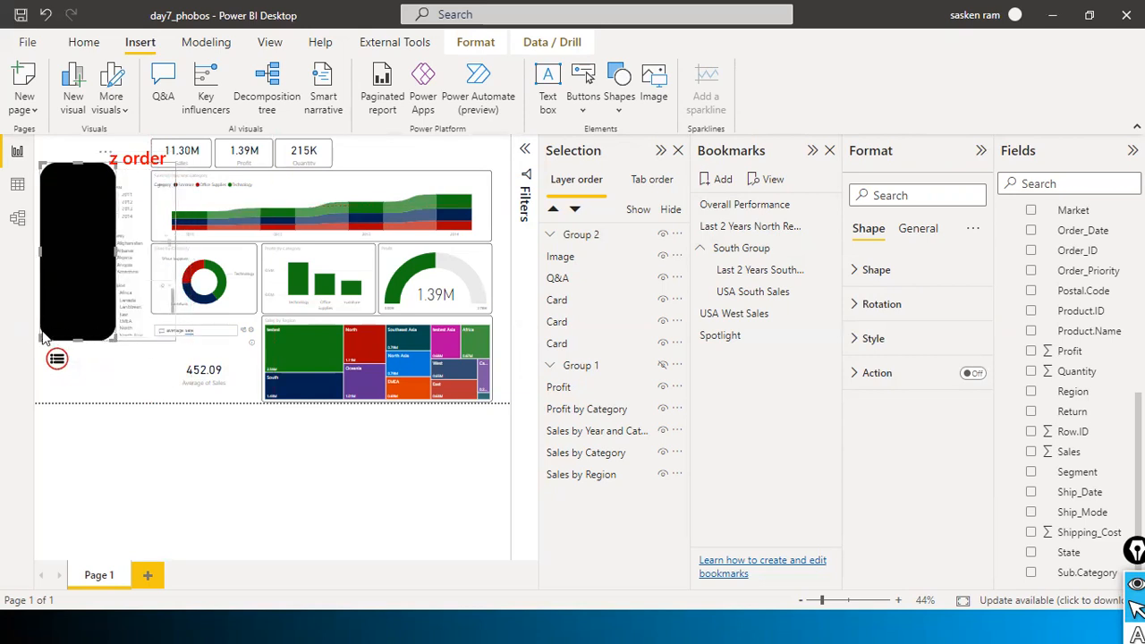
click(59, 284)
mouse_move(59, 284)
mouse_down()
mouse_move(184, 285)
mouse_move(140, 297)
mouse_move(59, 272)
mouse_move(66, 292)
mouse_up()
click(59, 282)
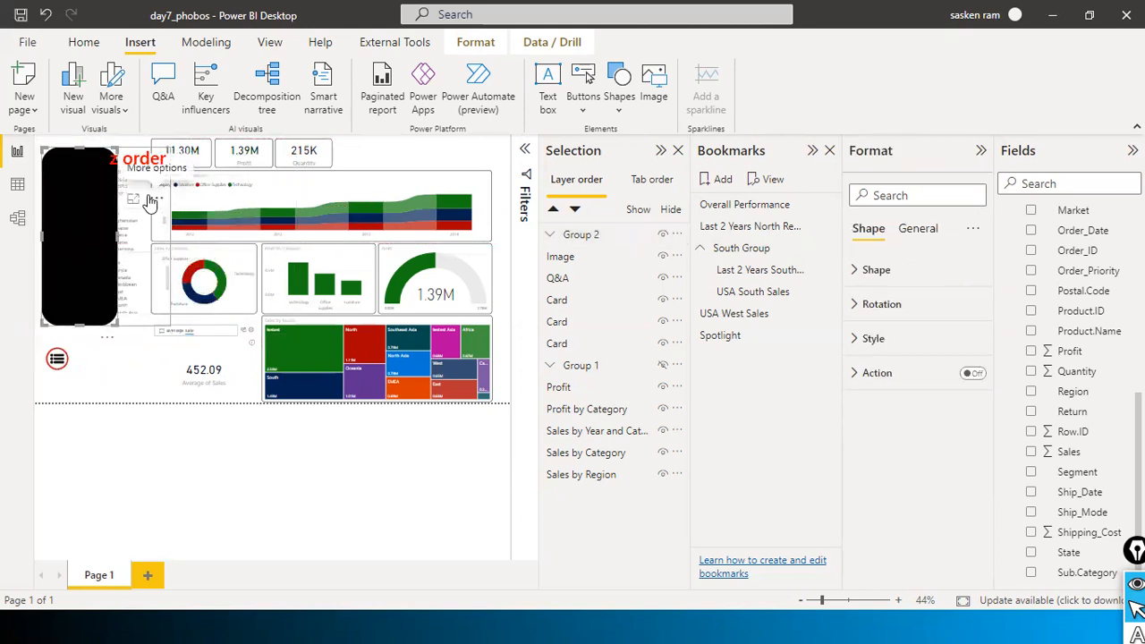
click(58, 189)
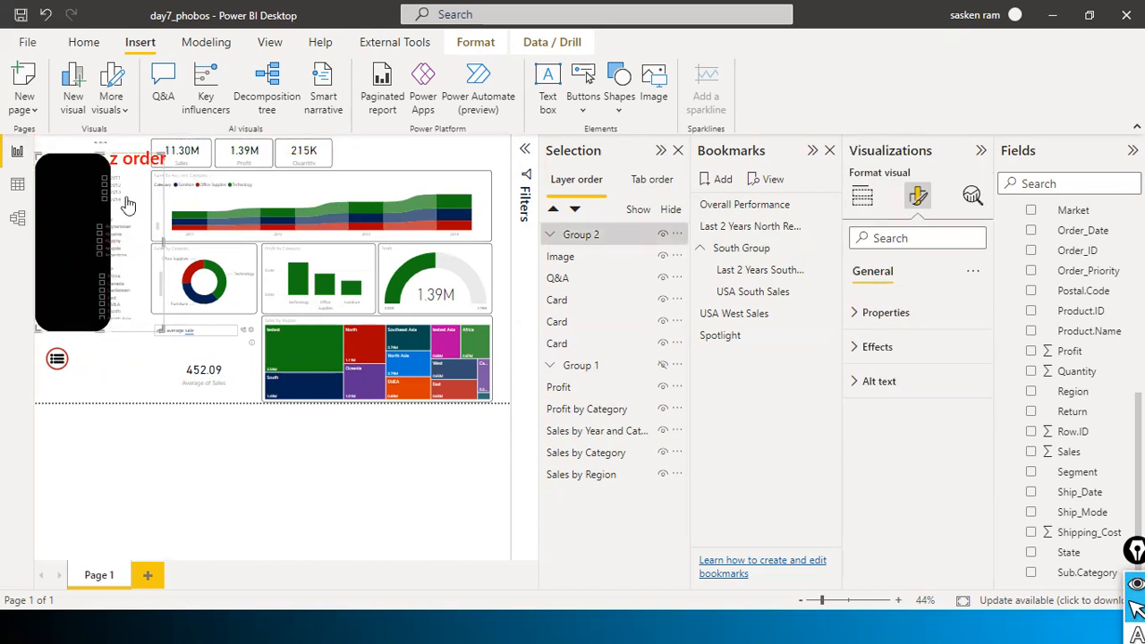
mouse_move(76, 197)
mouse_down()
mouse_move(66, 213)
mouse_move(79, 219)
mouse_up()
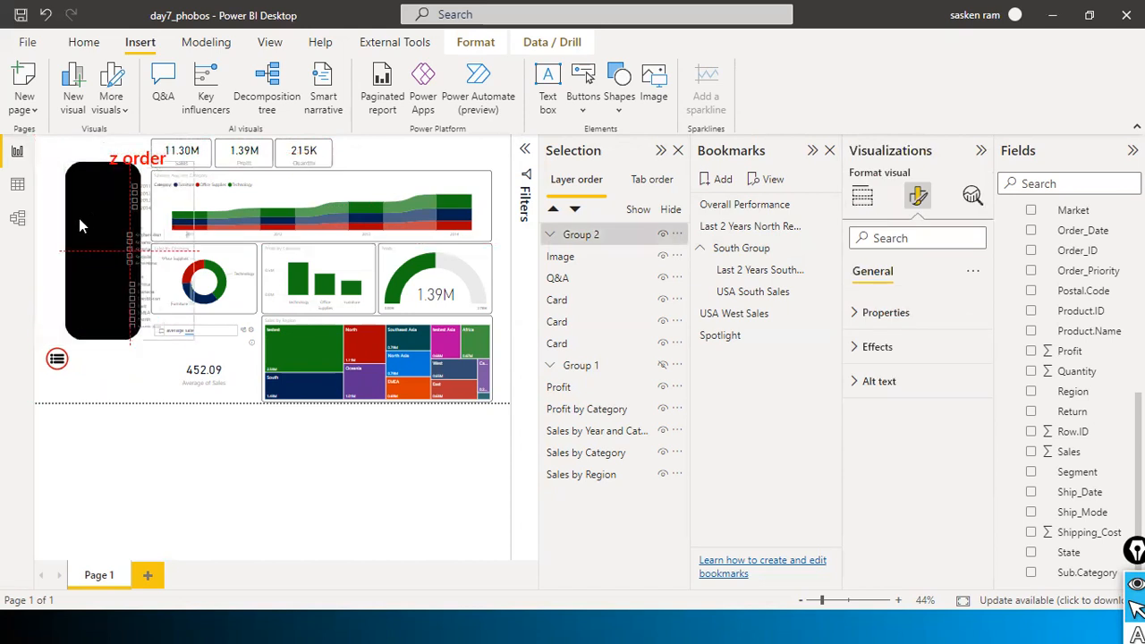
Resize the black rounded rectangle so that it reaches the page's left edge and covers the area beside the charts.
click(119, 261)
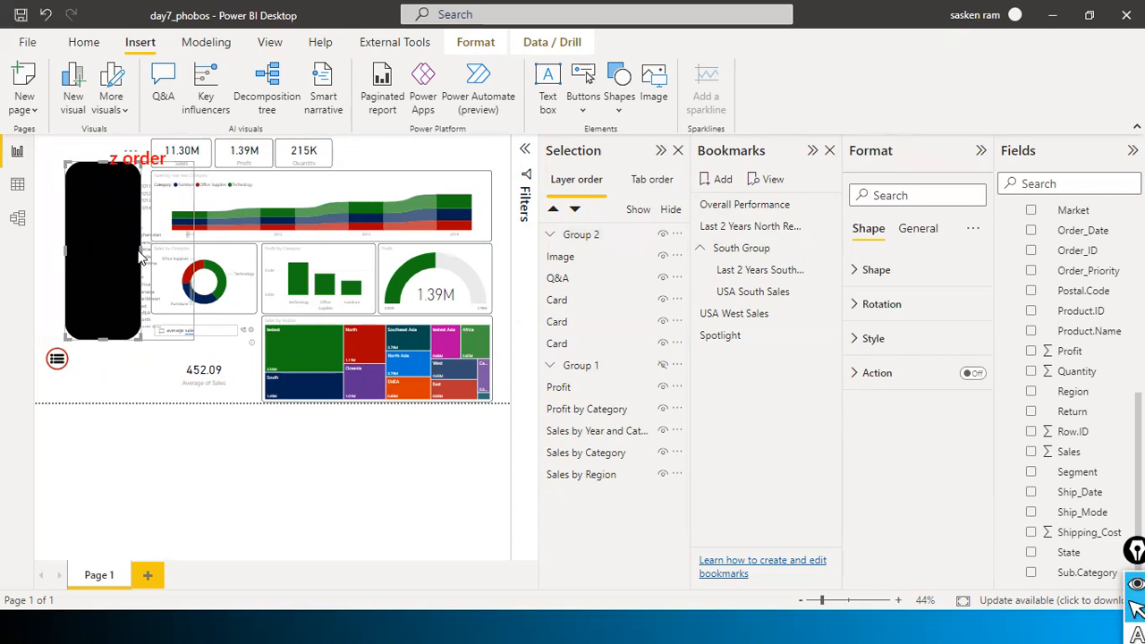
drag(155, 253, 161, 286)
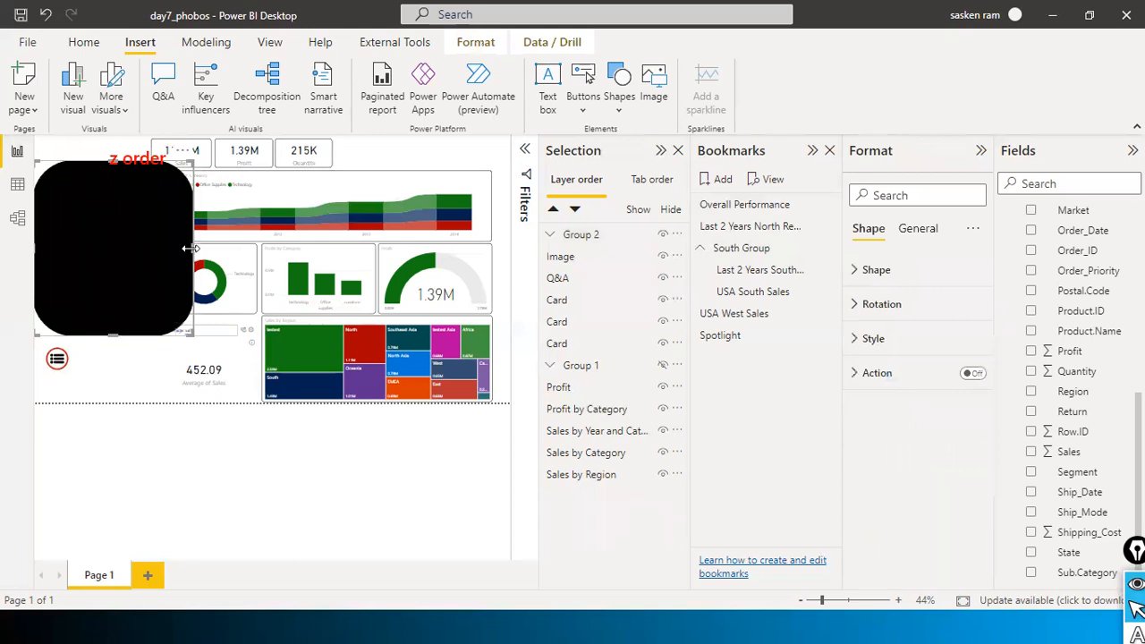
drag(190, 250, 150, 259)
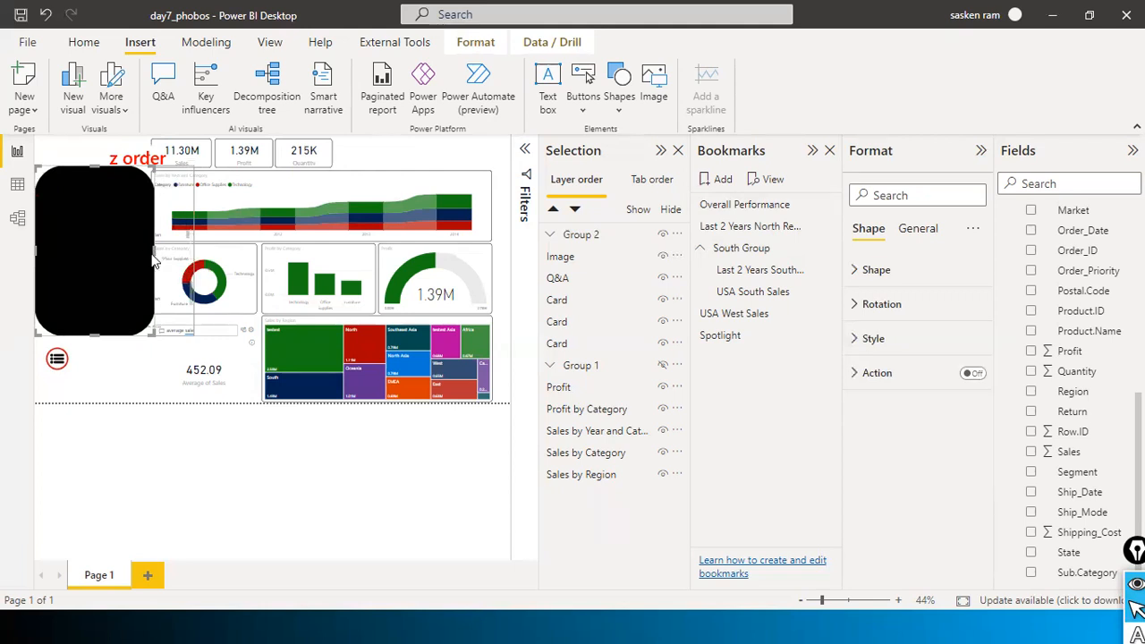
Ungroup the slicers and the black rounded rectangle, and narrow the rectangle until it clears the slicers.
right_click(102, 271)
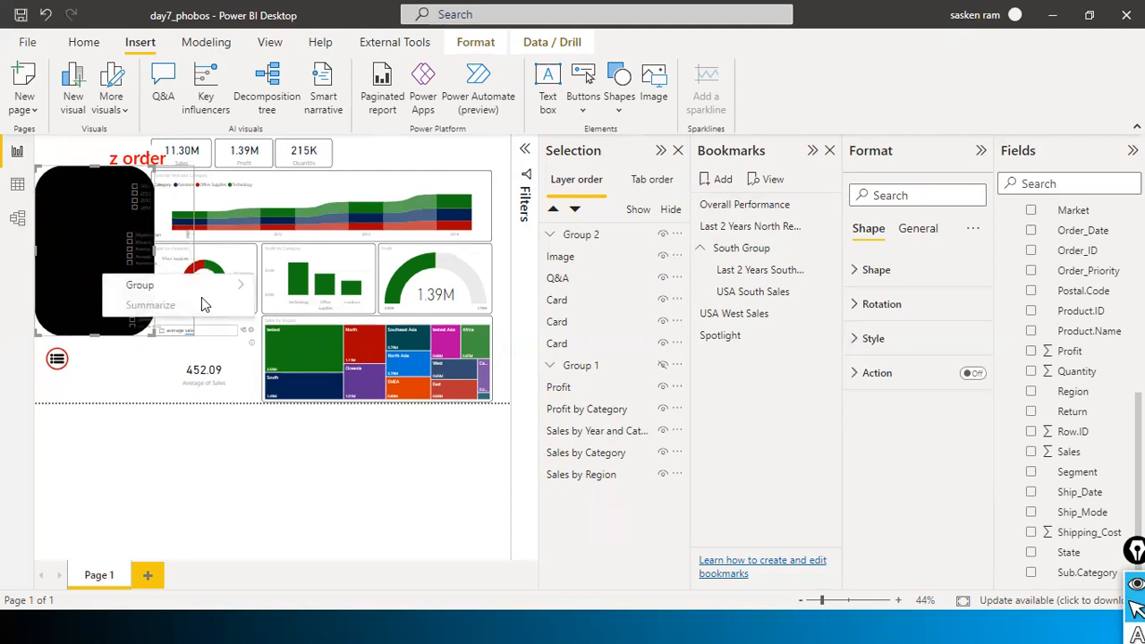
mouse_move(206, 286)
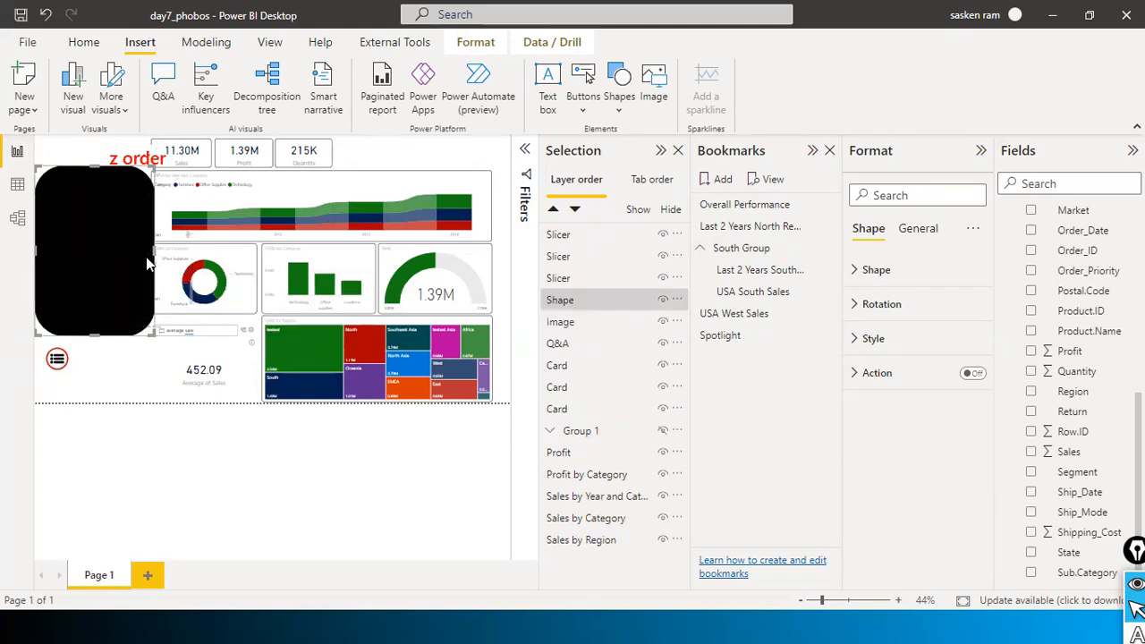
drag(154, 251, 116, 259)
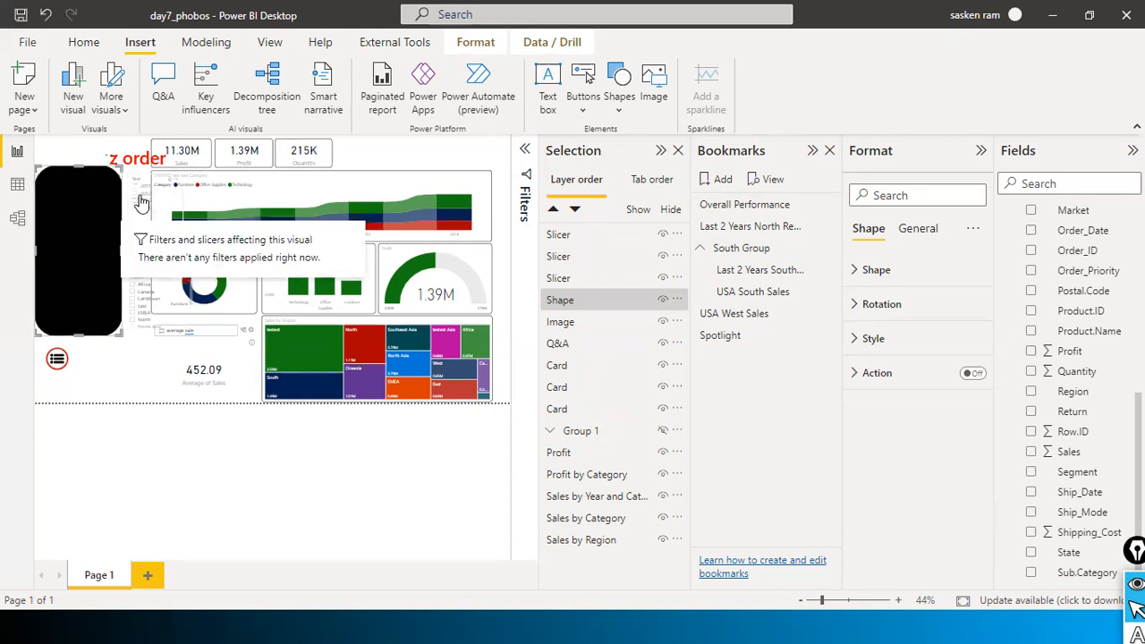
Select the Year, Country and Region slicers together and move them onto the black rounded rectangle.
click(137, 246)
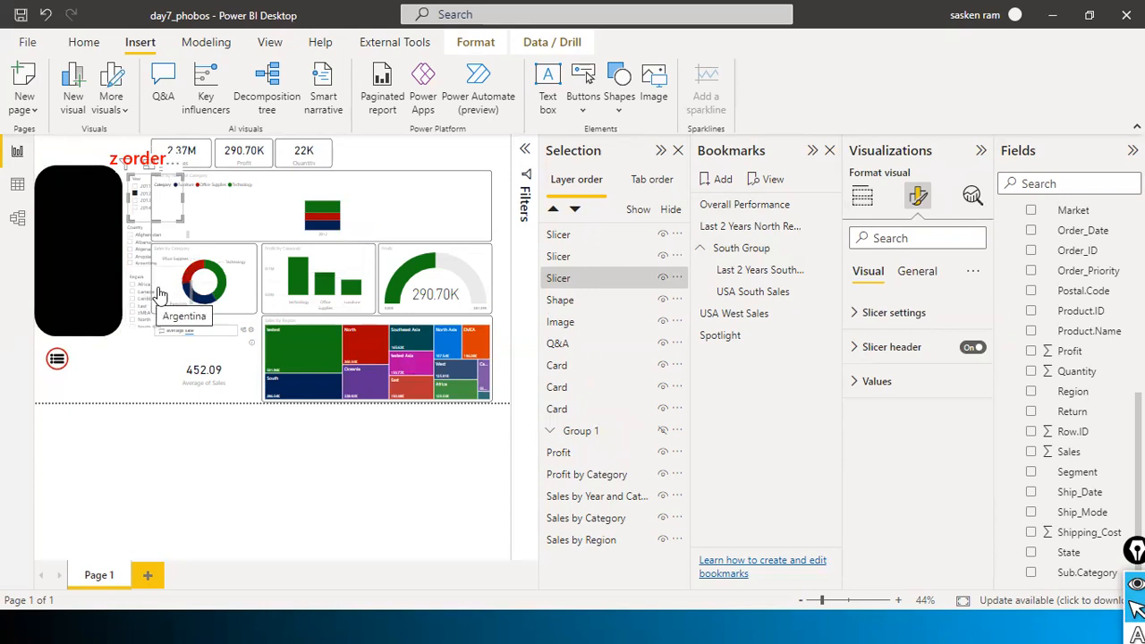
ctrl+click(159, 290)
ctrl+click(159, 291)
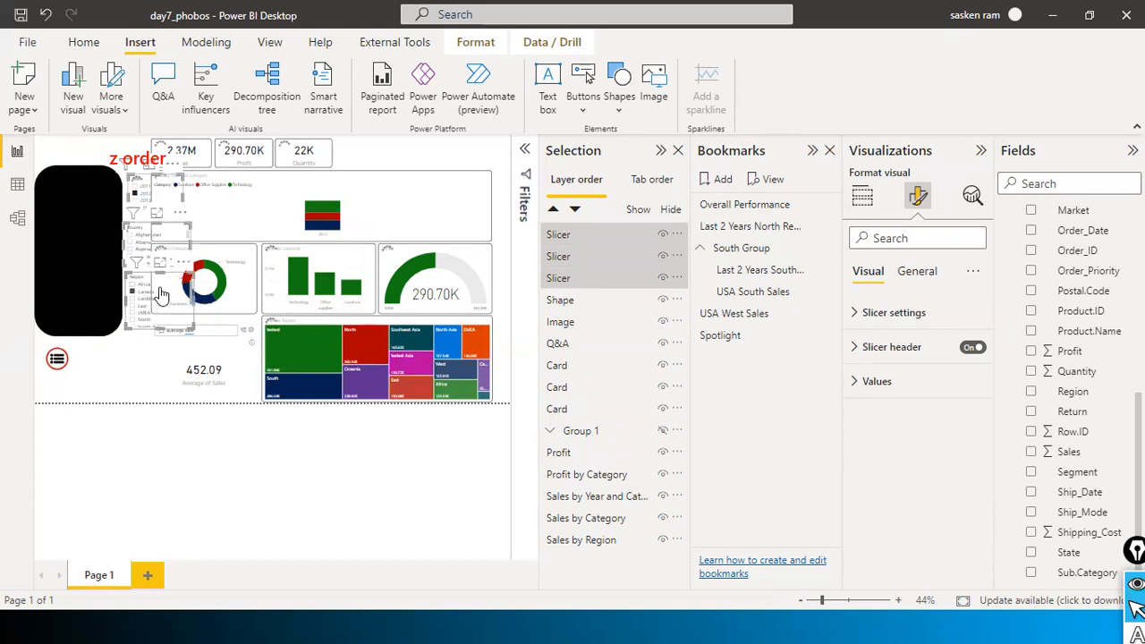
mouse_move(107, 308)
mouse_down()
mouse_move(95, 331)
mouse_move(104, 324)
mouse_up()
click(104, 327)
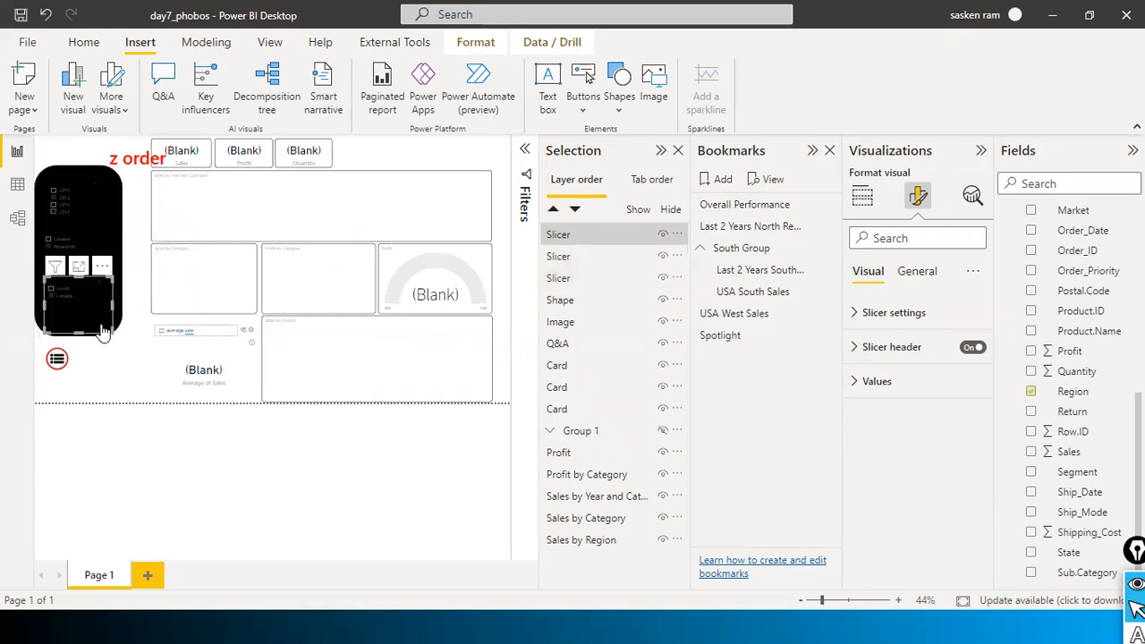
click(136, 255)
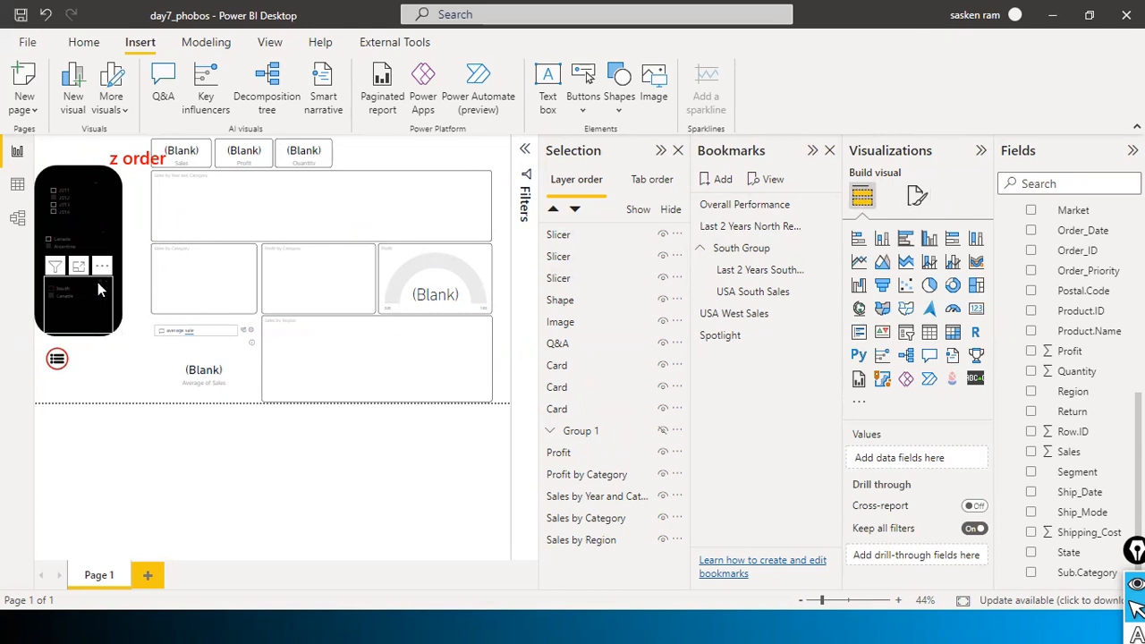
Clear the selections in the Region and Country slicers and filter the Region slicer to Africa.
click(93, 293)
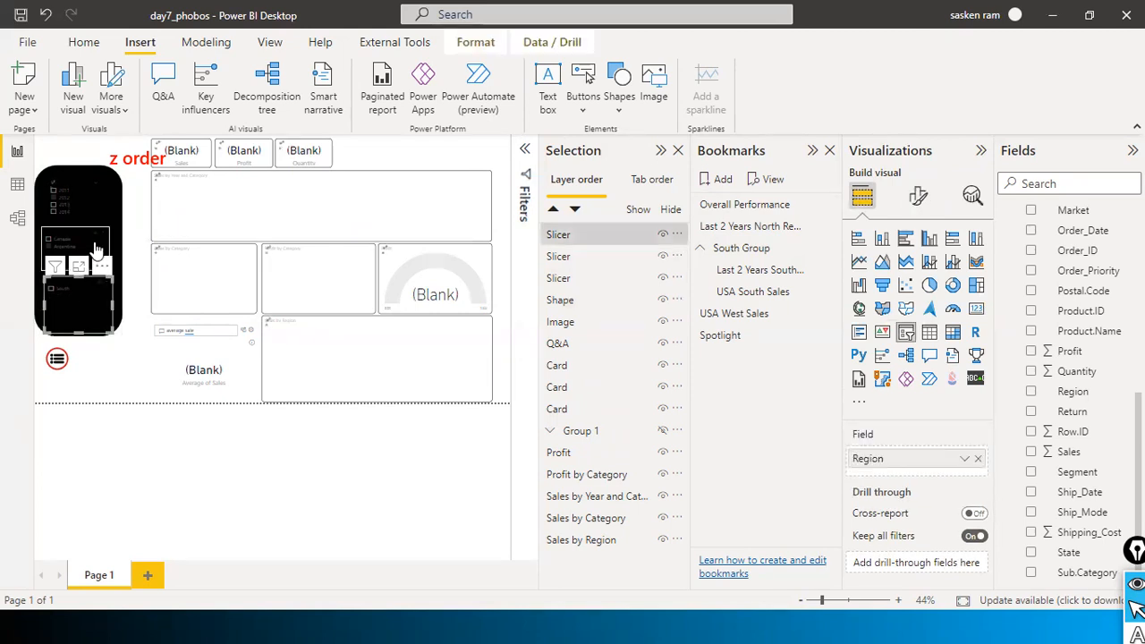
click(98, 240)
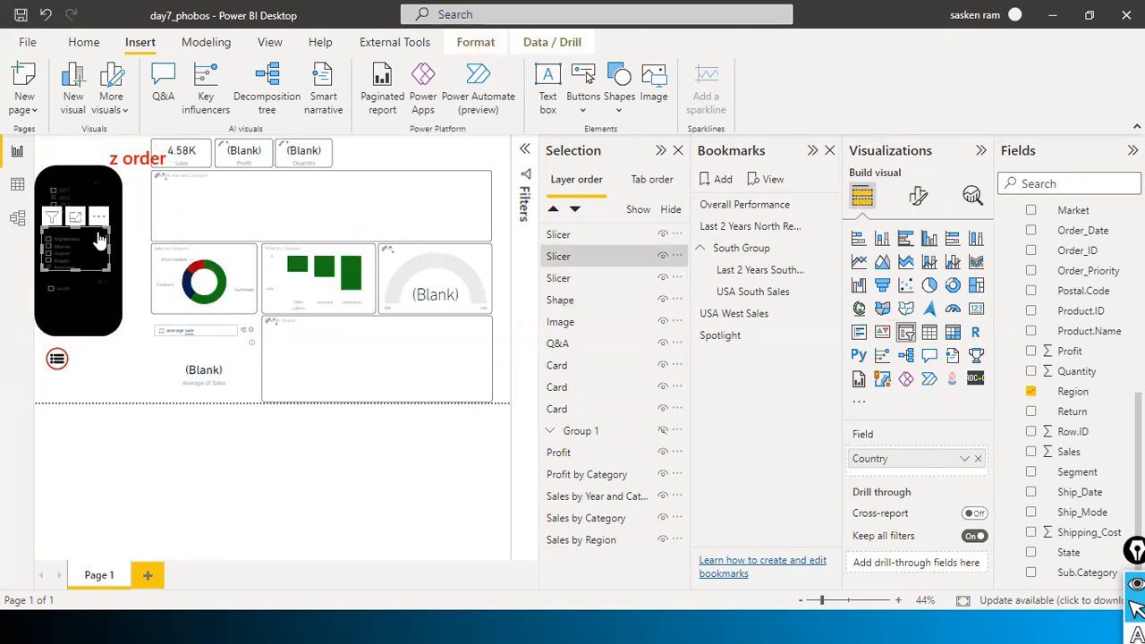
click(101, 292)
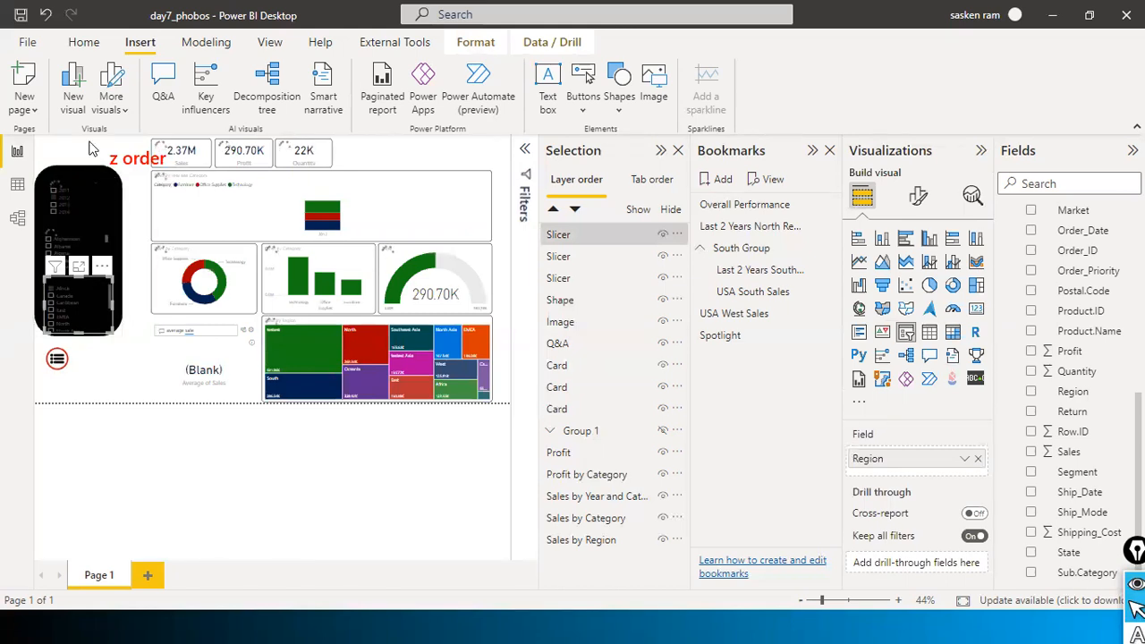
click(133, 152)
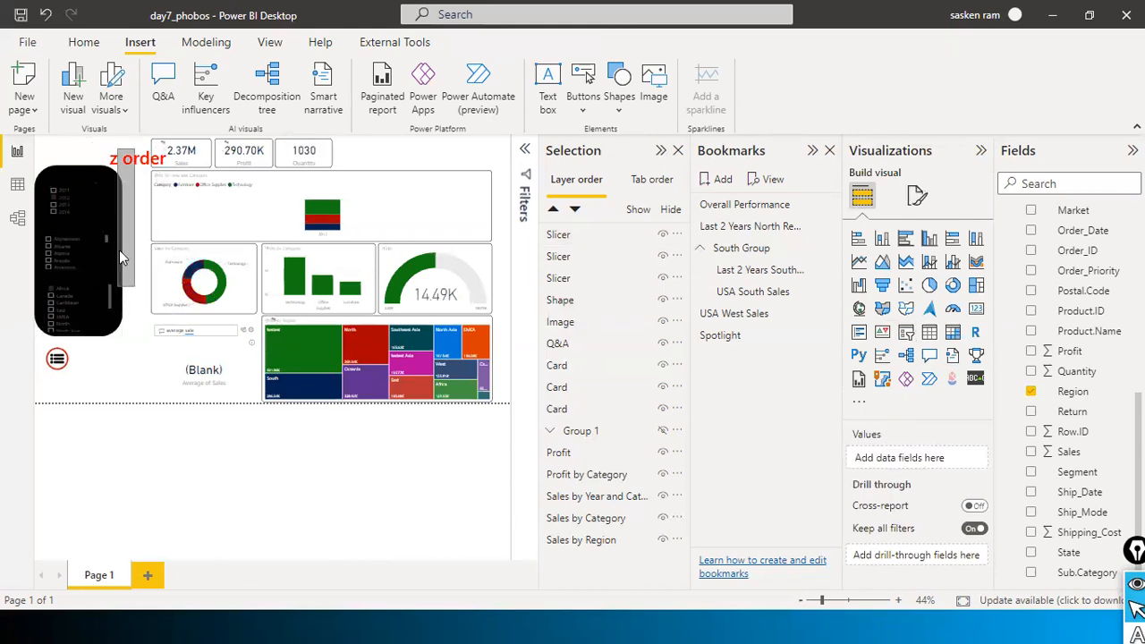
drag(143, 150, 5, 387)
drag(93, 332, 108, 284)
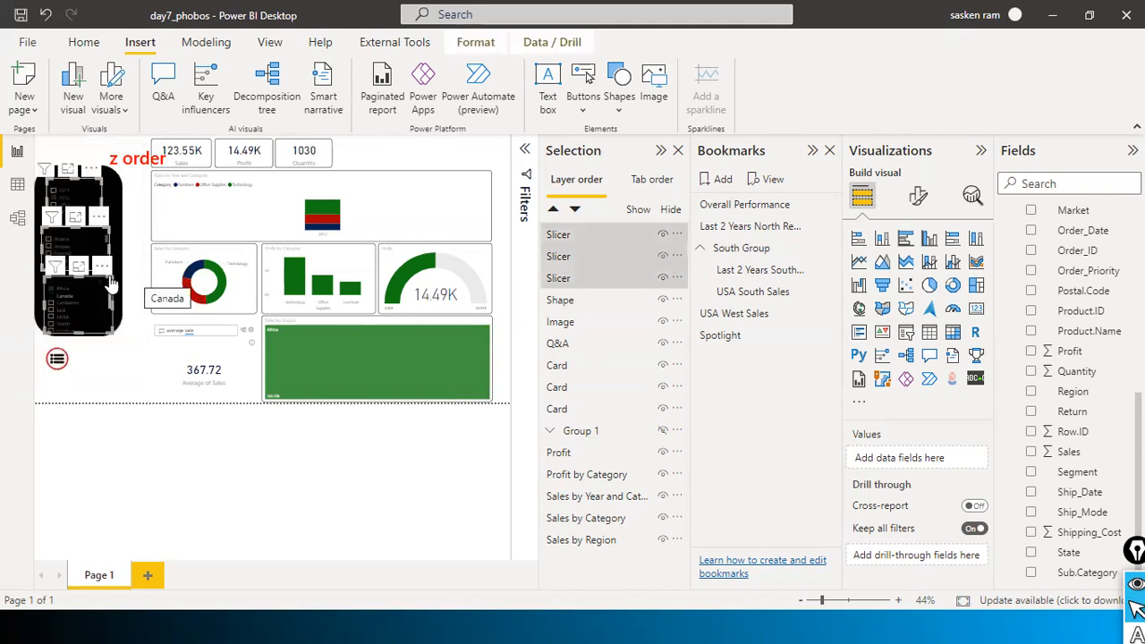
click(109, 364)
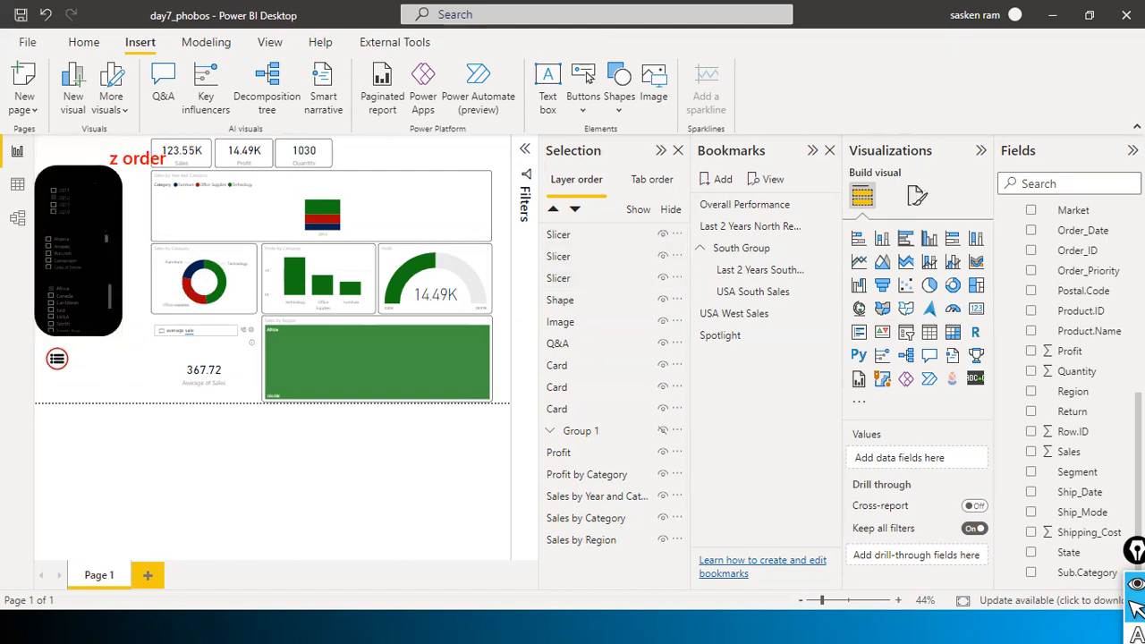
Insert a Back button and place it in the upper-right corner of the black rounded rectangle.
click(594, 105)
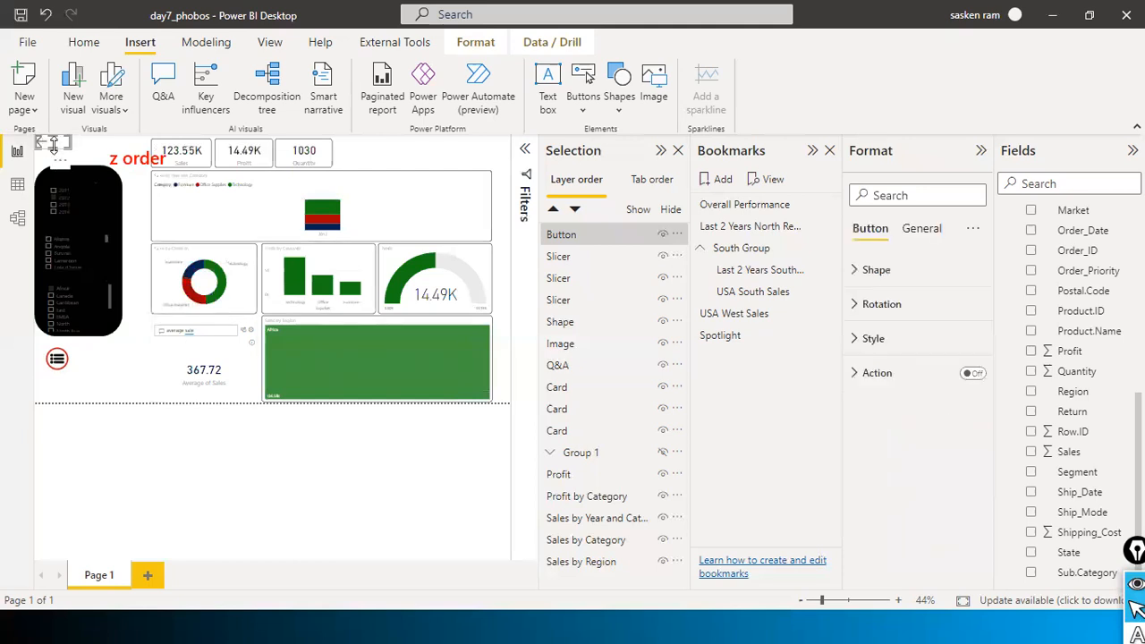
drag(58, 143, 113, 191)
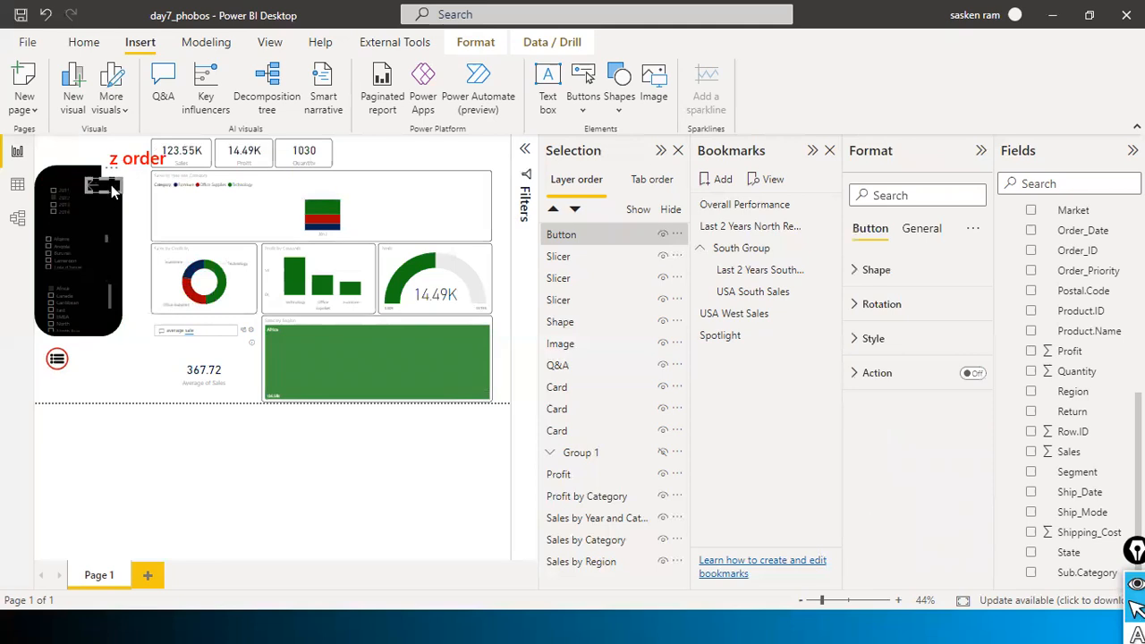
click(72, 157)
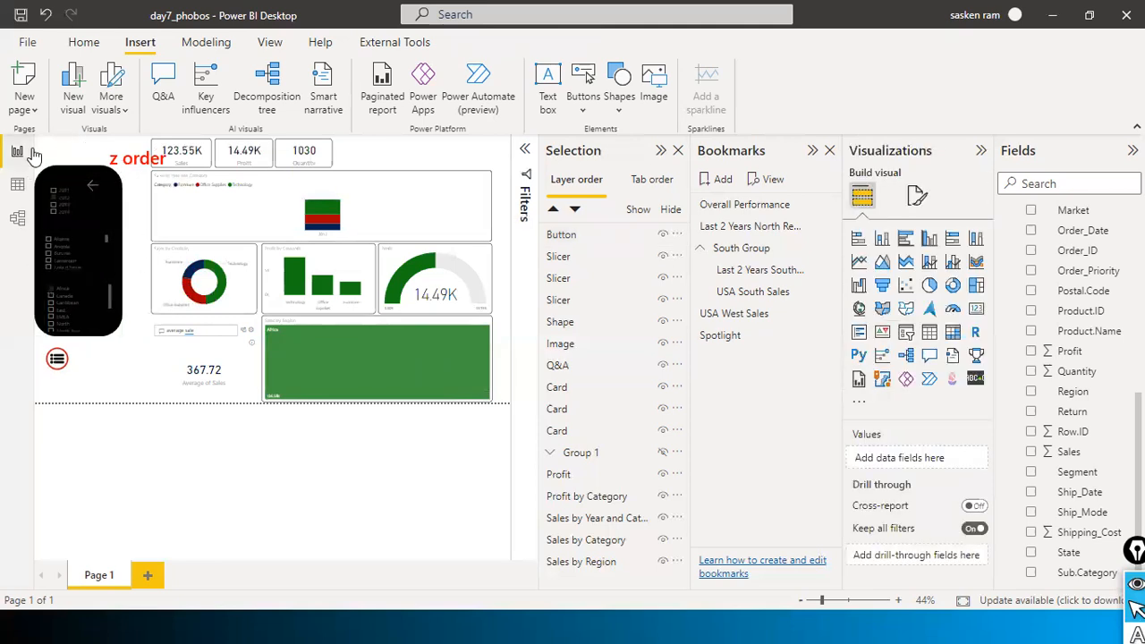
Group the Back button, the three slicers and the black rounded rectangle.
drag(138, 140, 11, 346)
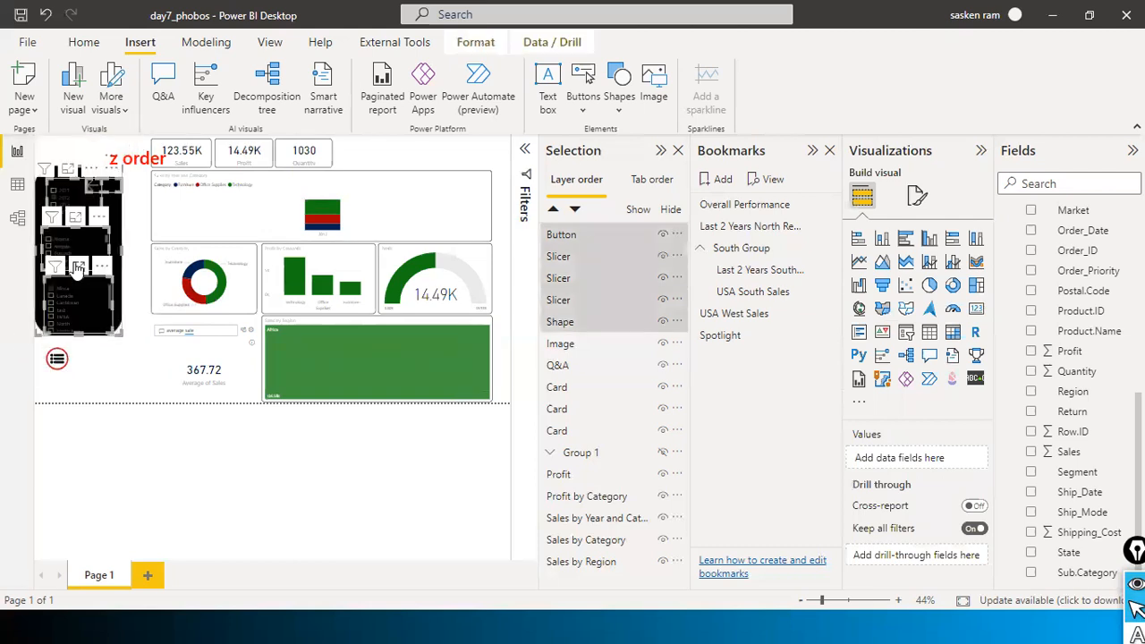
right_click(77, 271)
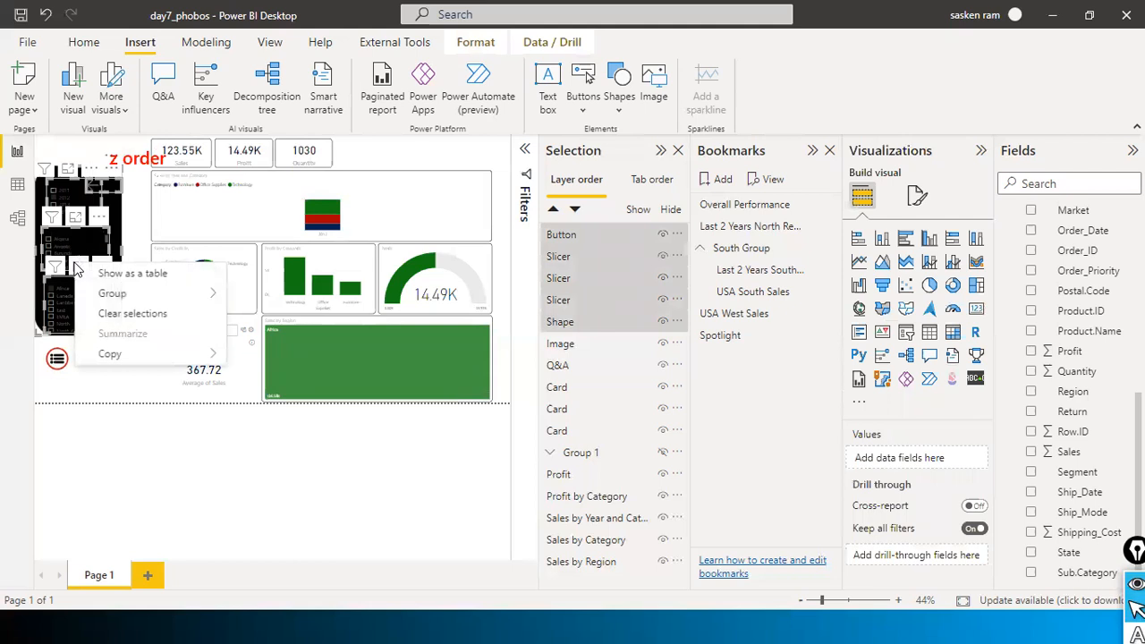
mouse_move(201, 295)
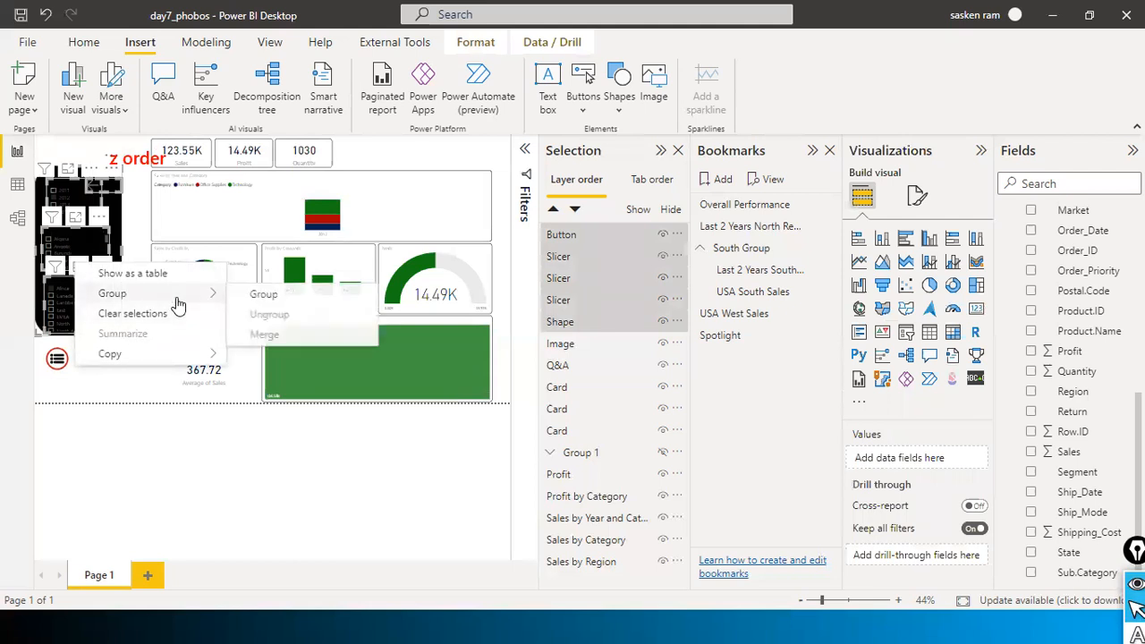
click(257, 297)
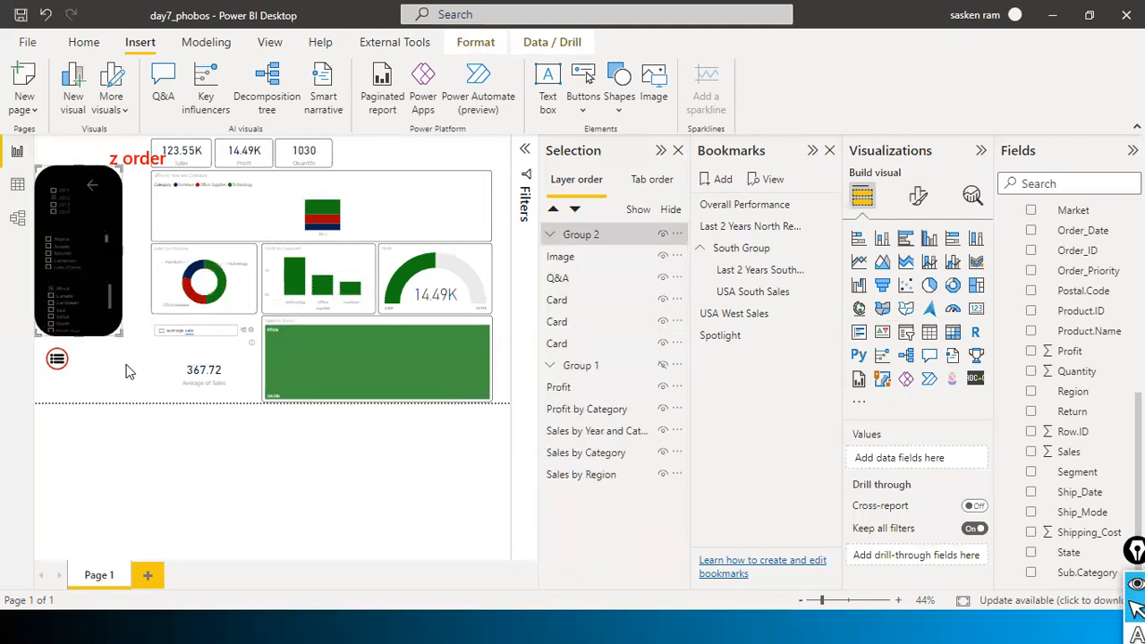
Shift the grouped slicer panel slightly to the right and realign the black rounded rectangle behind its slicers and button.
drag(96, 215, 115, 225)
click(130, 236)
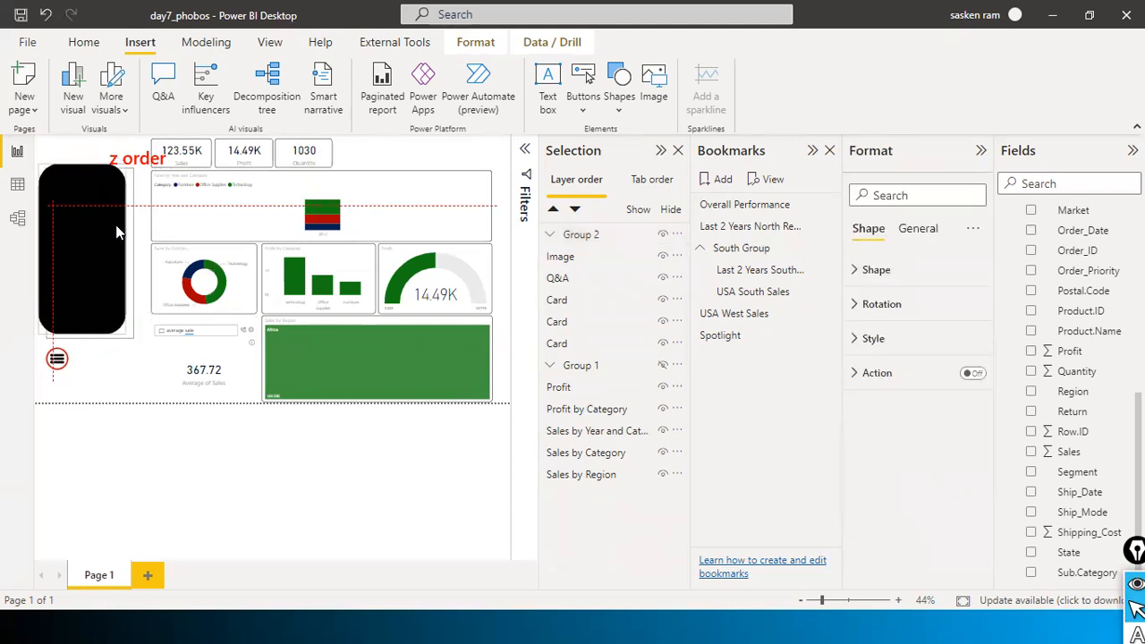
click(122, 374)
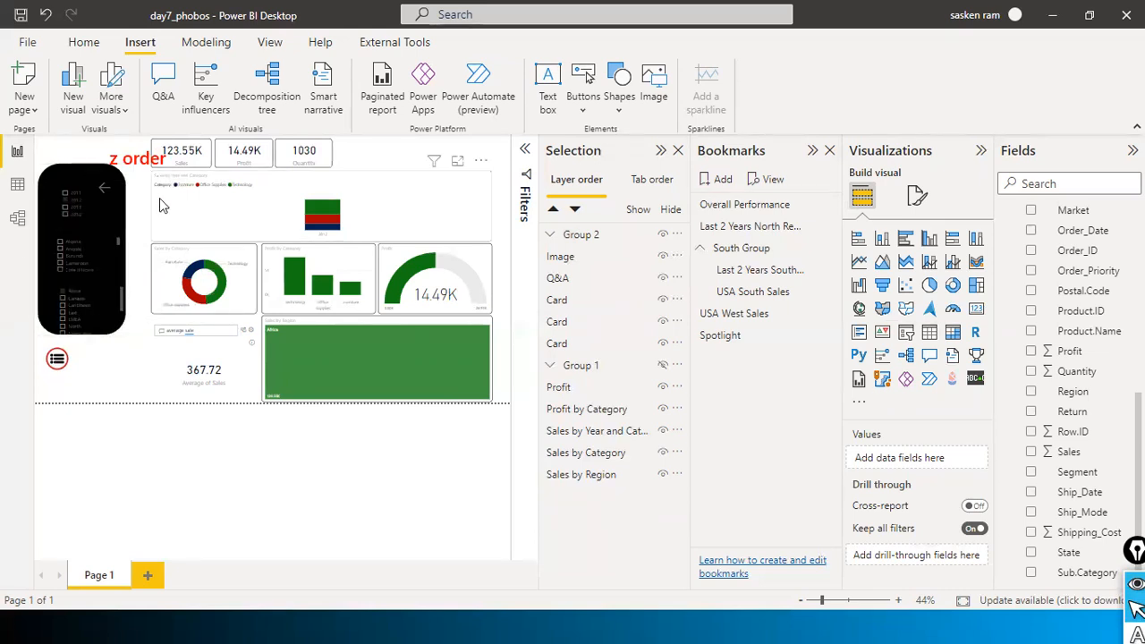
Turn on the Back button's action and set its type to Bookmark.
click(109, 191)
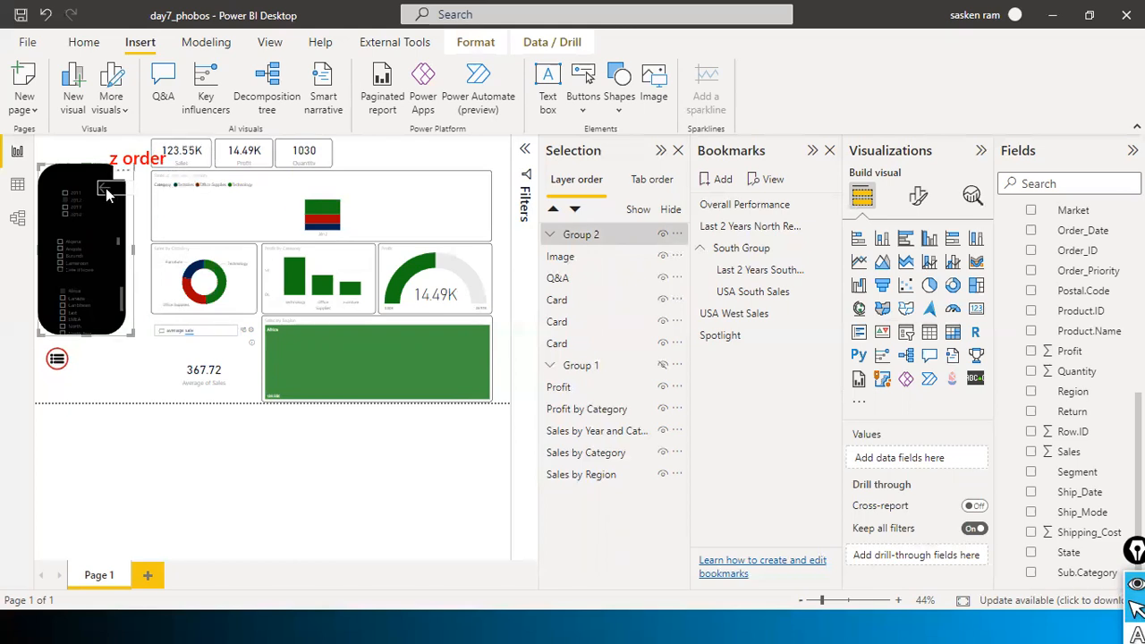
click(108, 192)
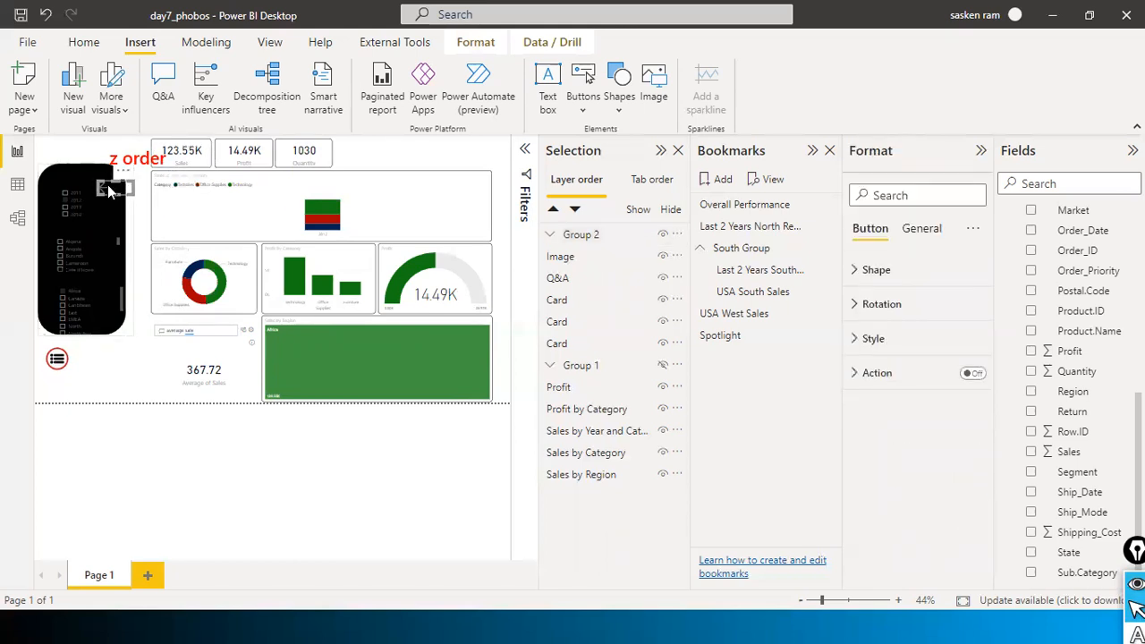
click(977, 376)
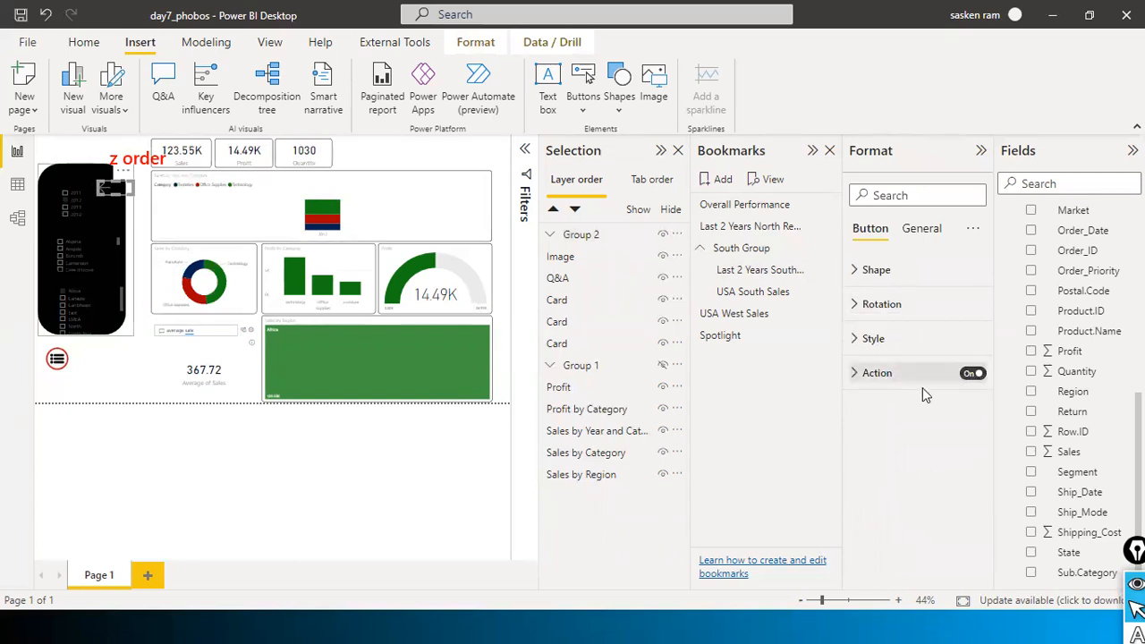
click(856, 376)
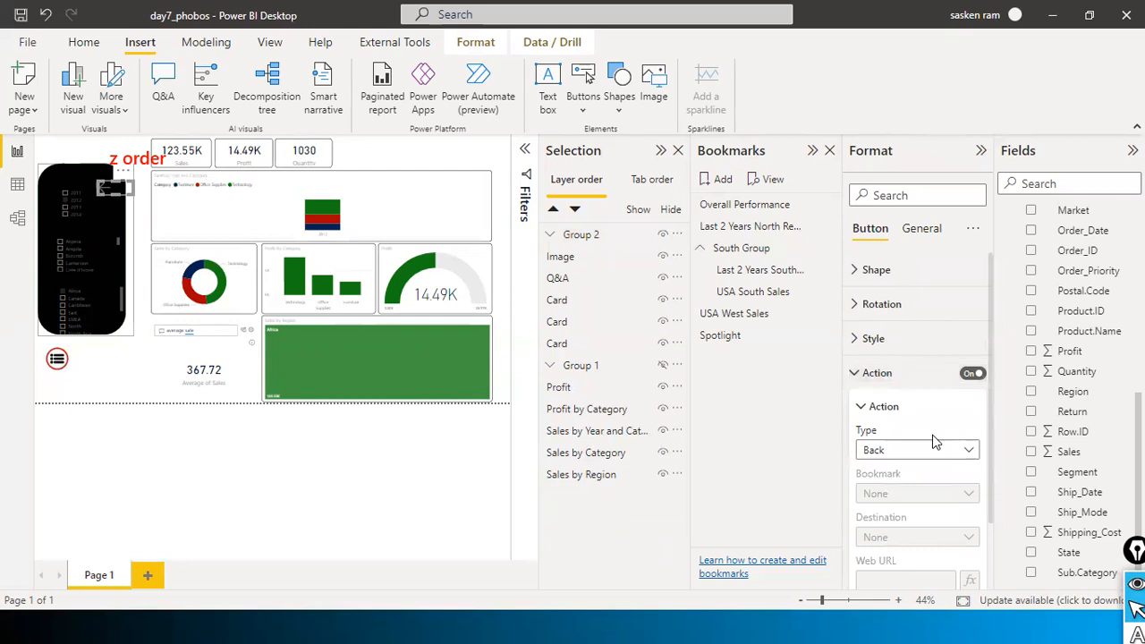
click(959, 450)
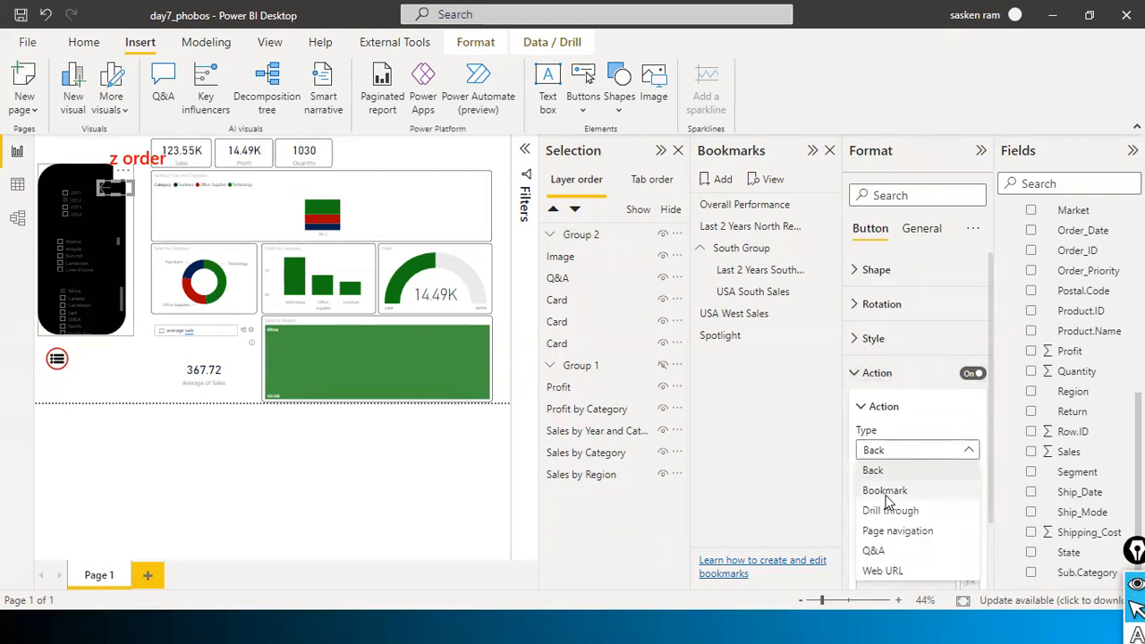
click(886, 496)
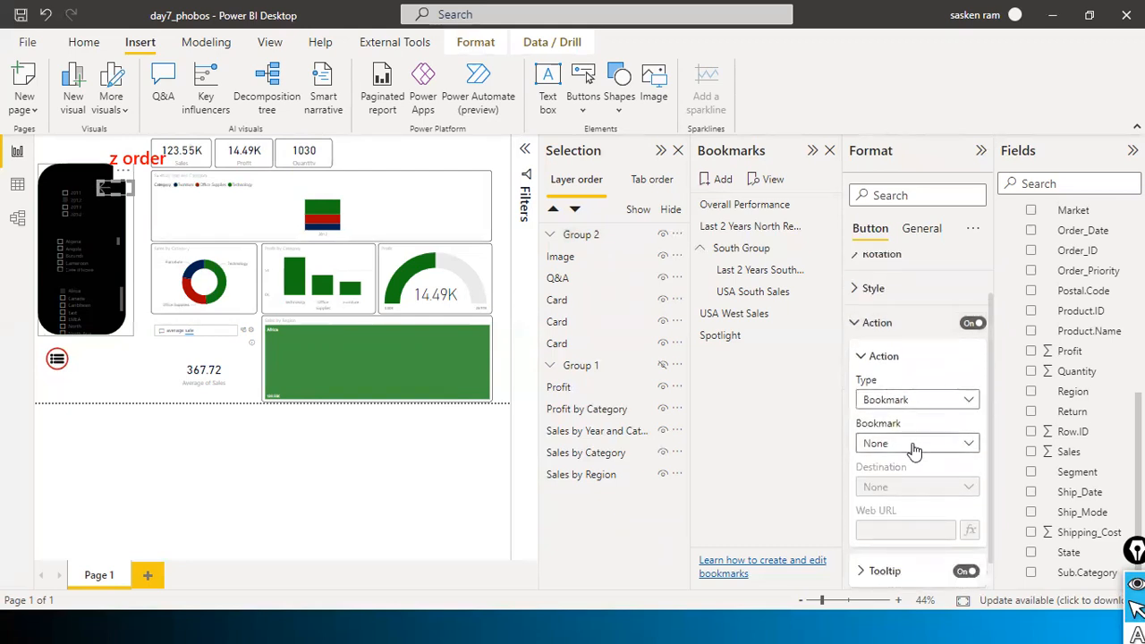
click(391, 460)
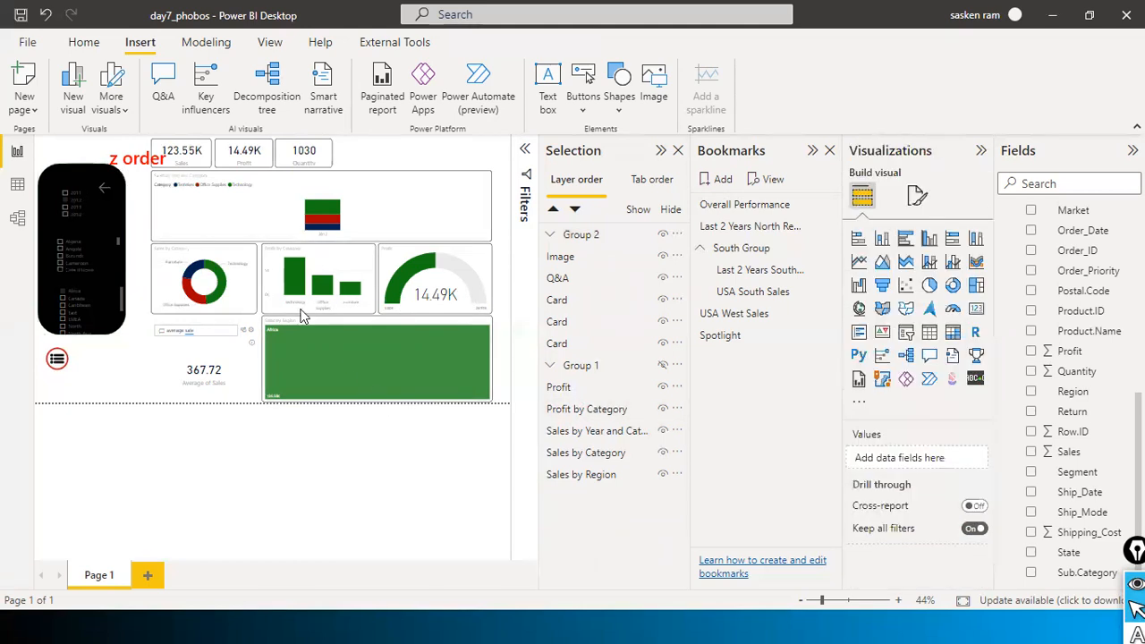
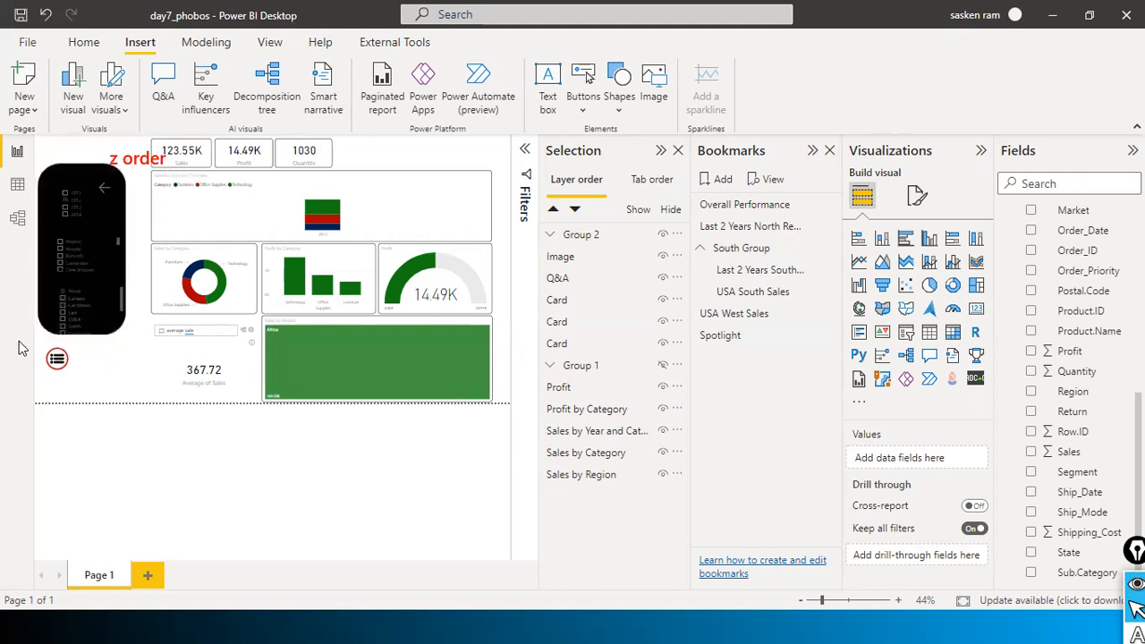
Add a bookmark of the report with the slicer panel group visible and name it "Show Slicer Panel".
click(49, 186)
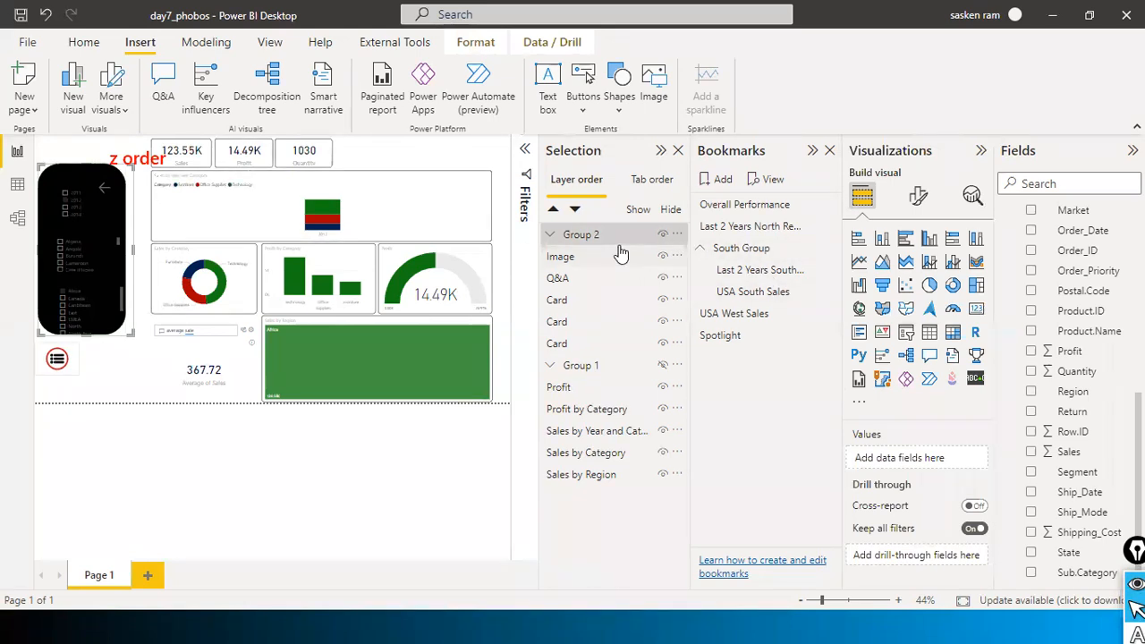
click(712, 183)
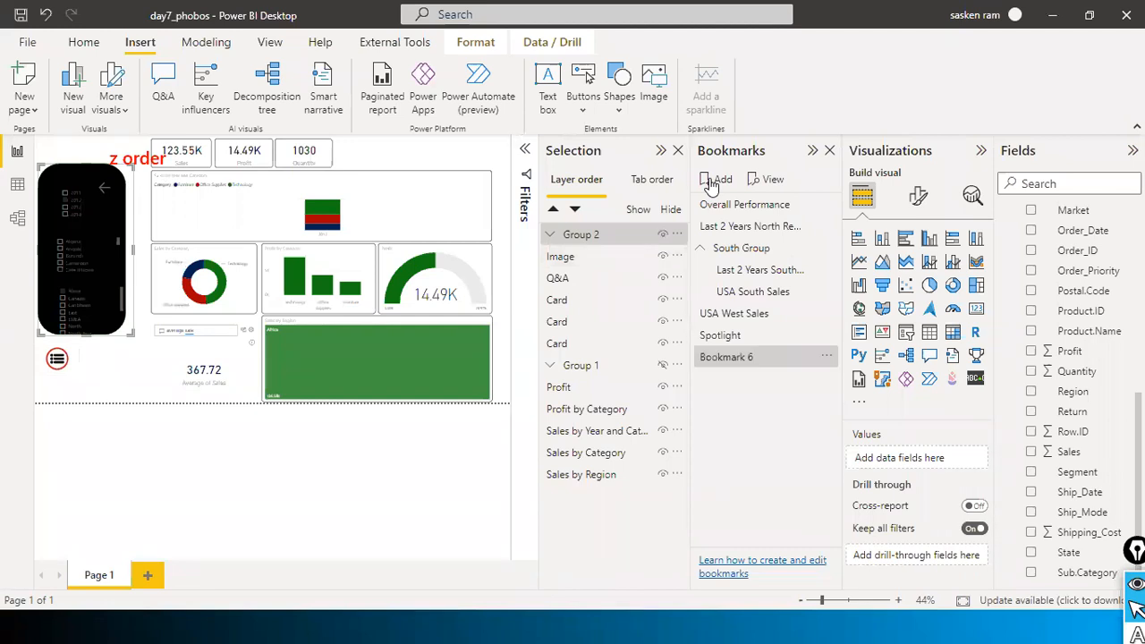
double_click(755, 352)
text(Show Slicer)
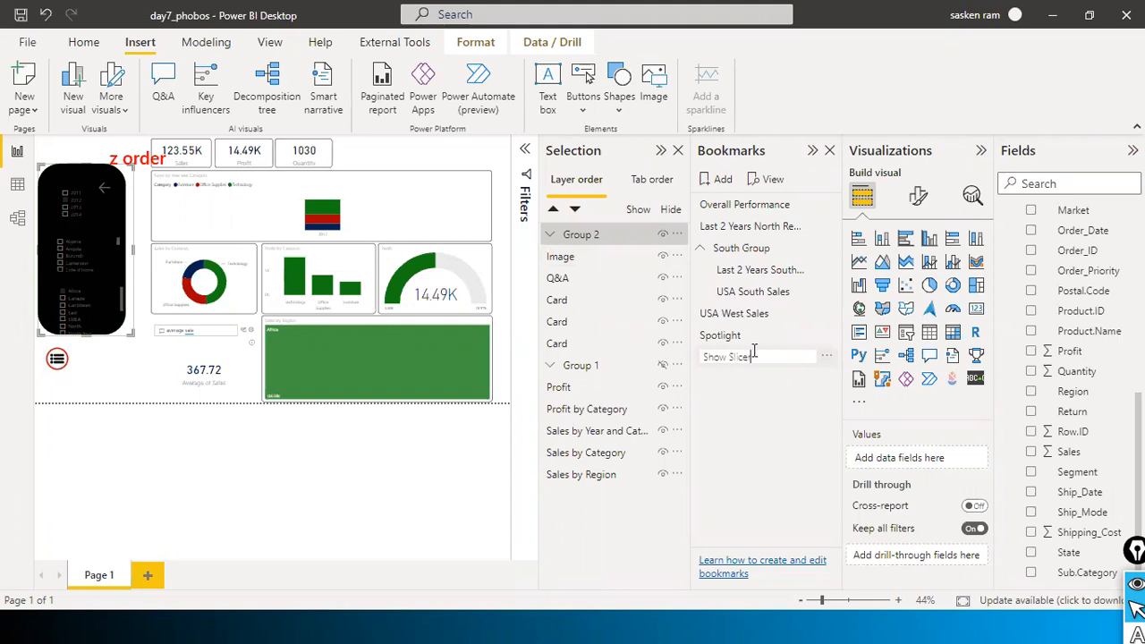
text(Panel)
key(Return)
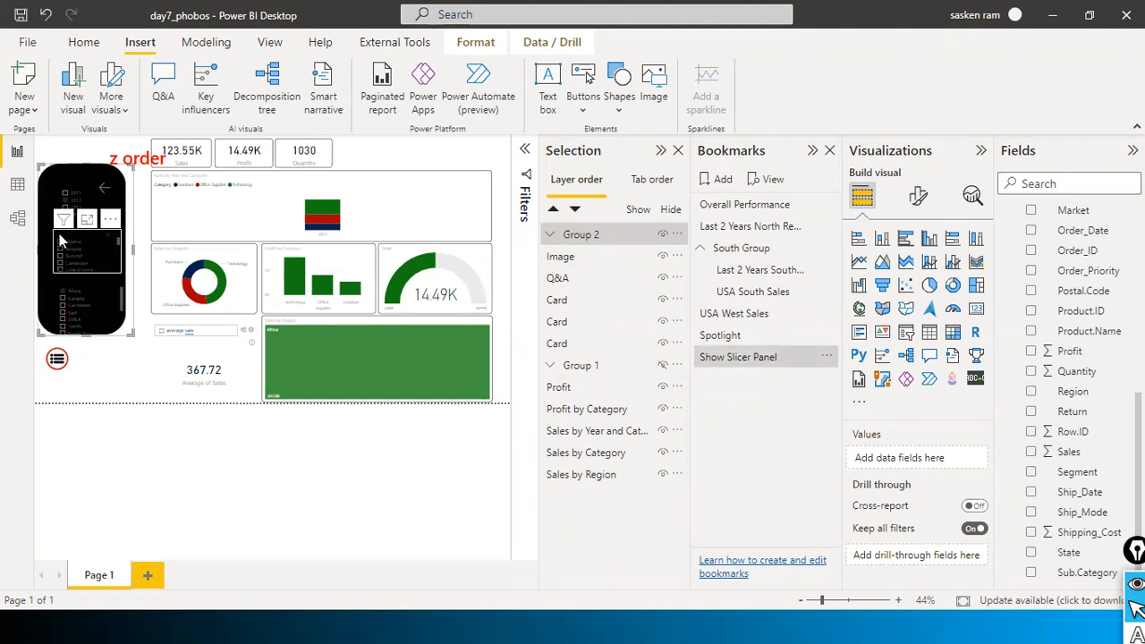
click(145, 398)
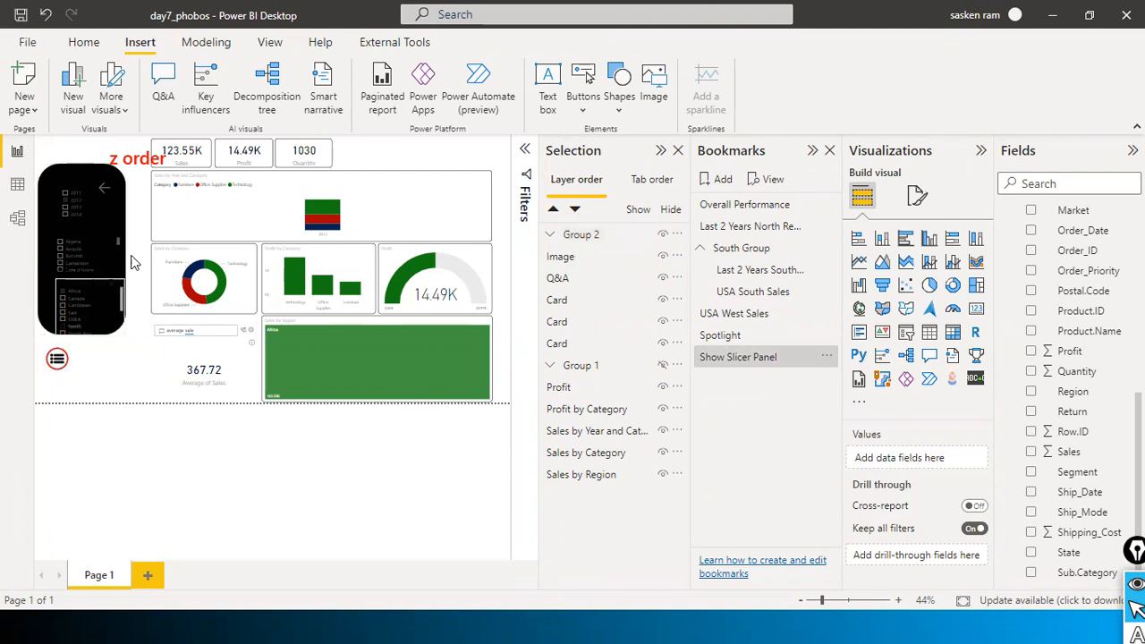
Hide the slicer panel group, Group 2, and add a bookmark of that state named "Hide Slicer Panel".
click(61, 169)
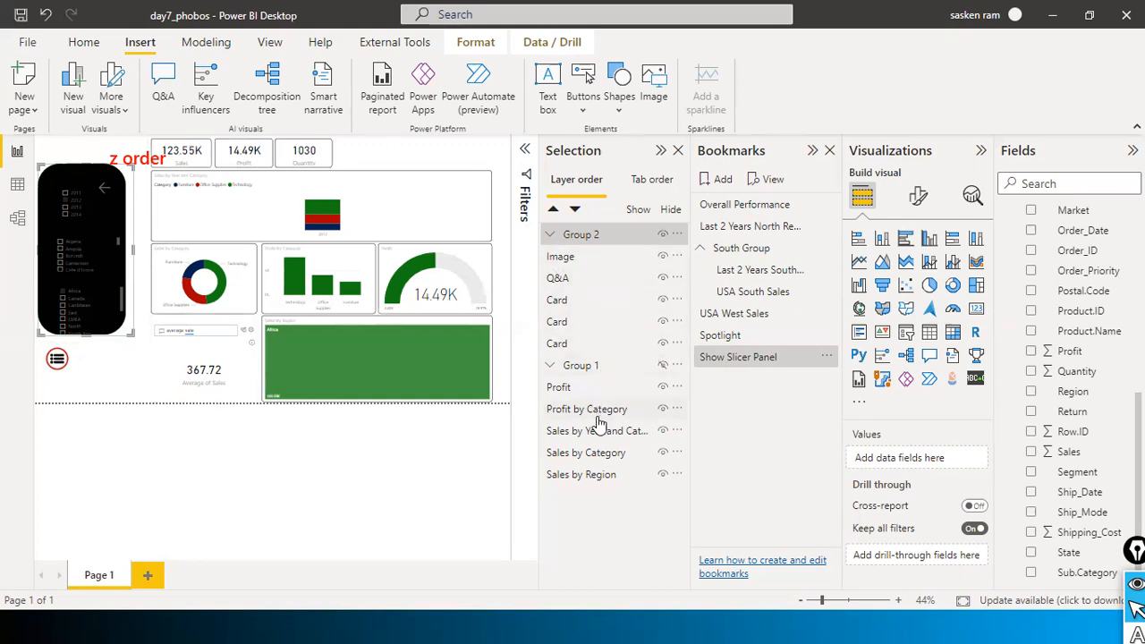
click(551, 236)
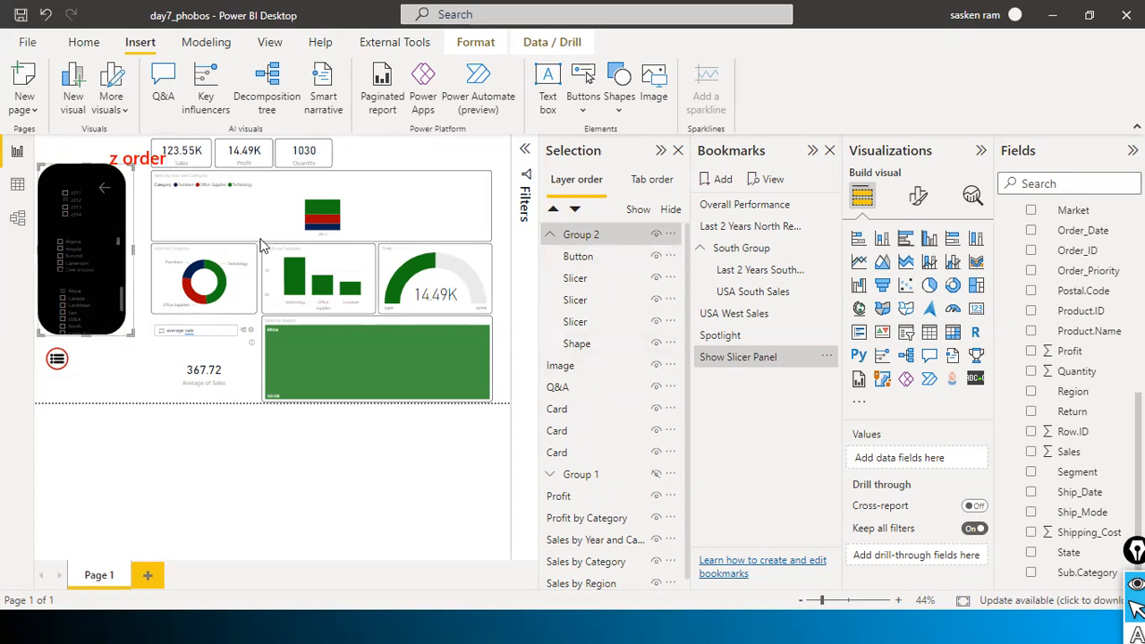
click(656, 236)
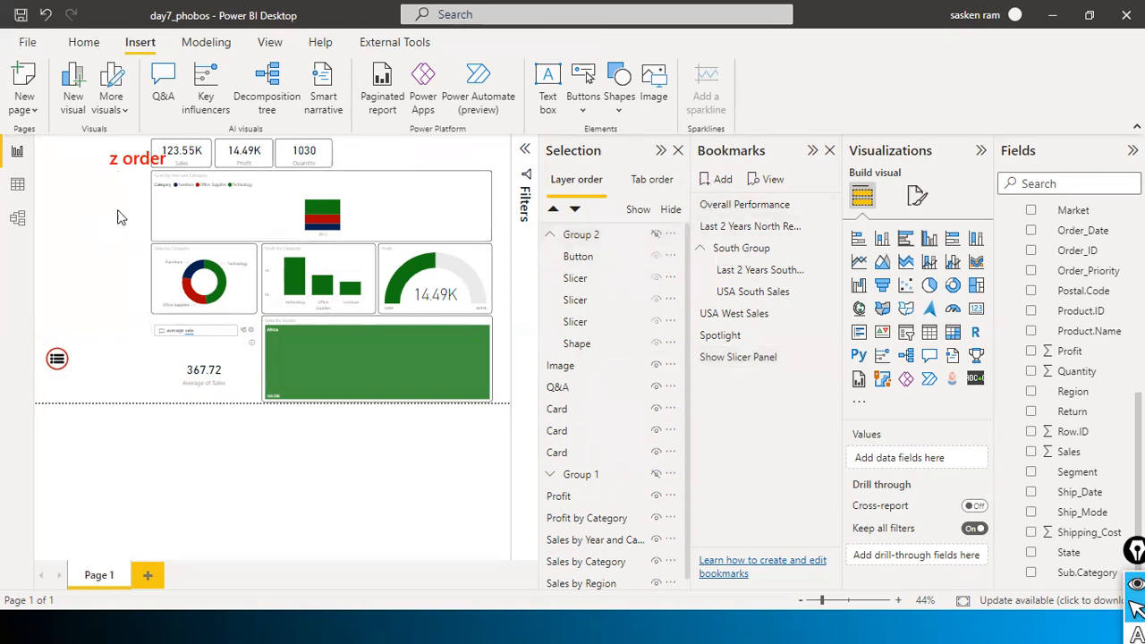
click(718, 182)
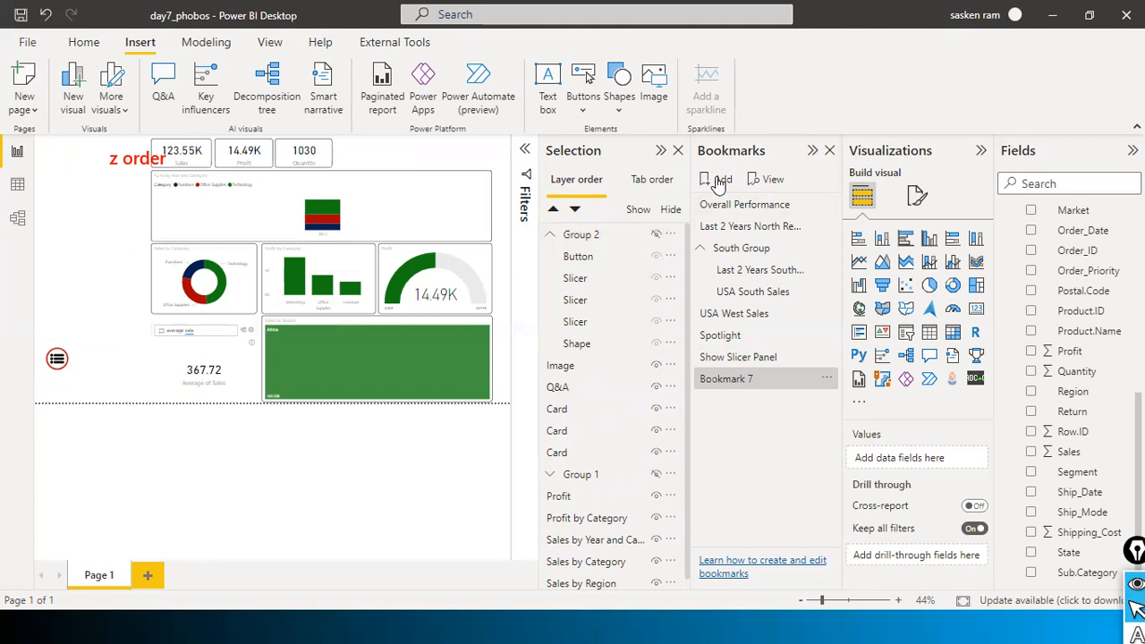
double_click(773, 377)
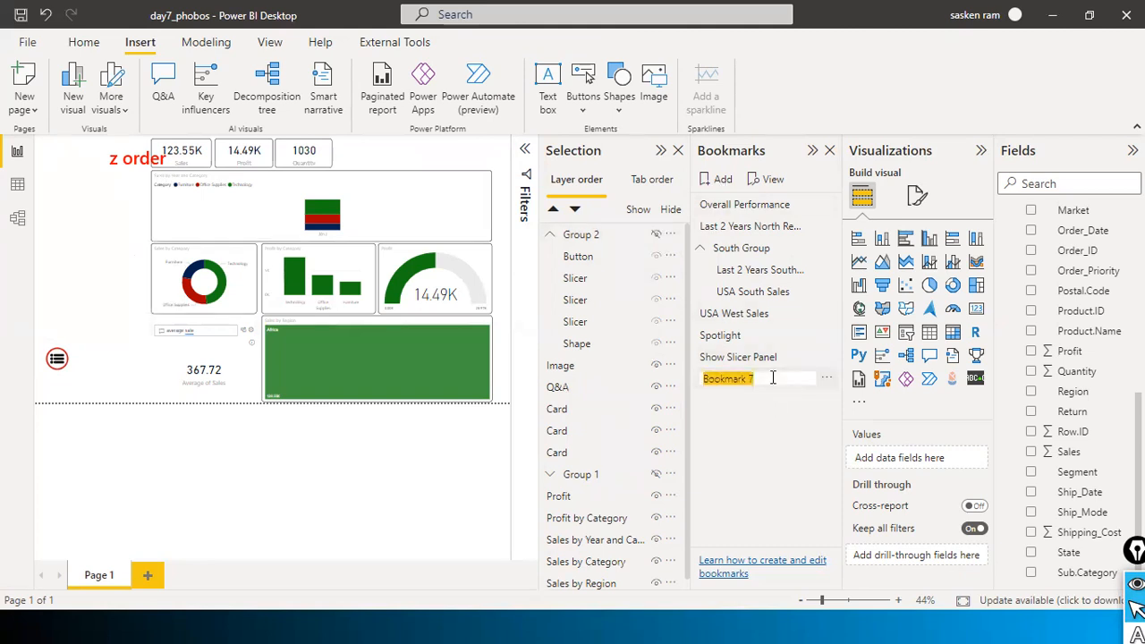
text(Hide Slicer Pane)
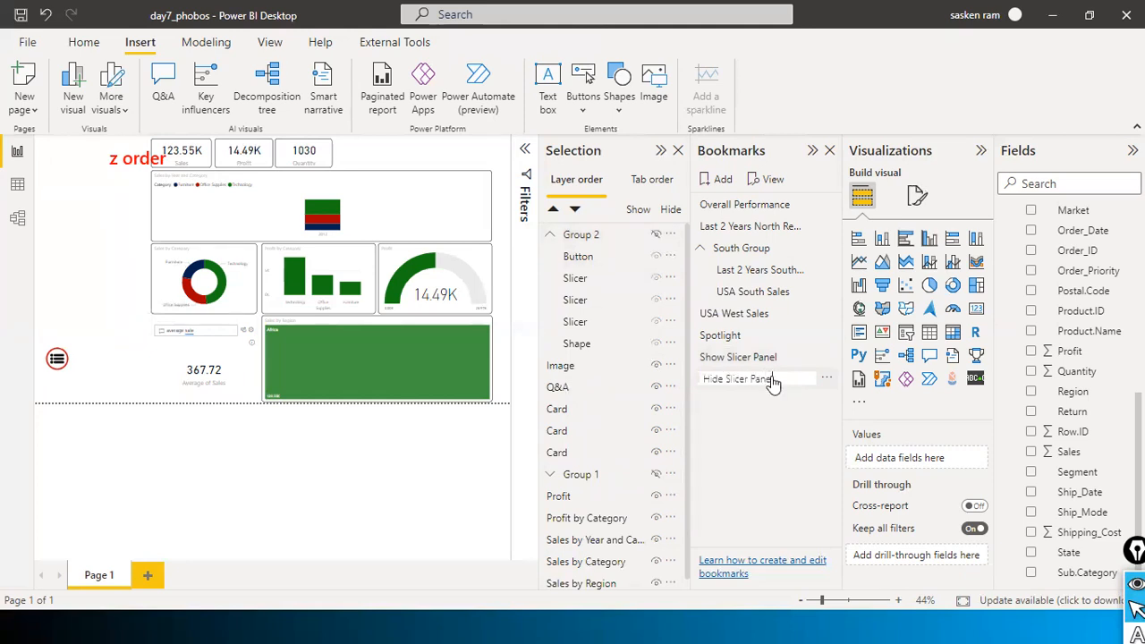
key(Return)
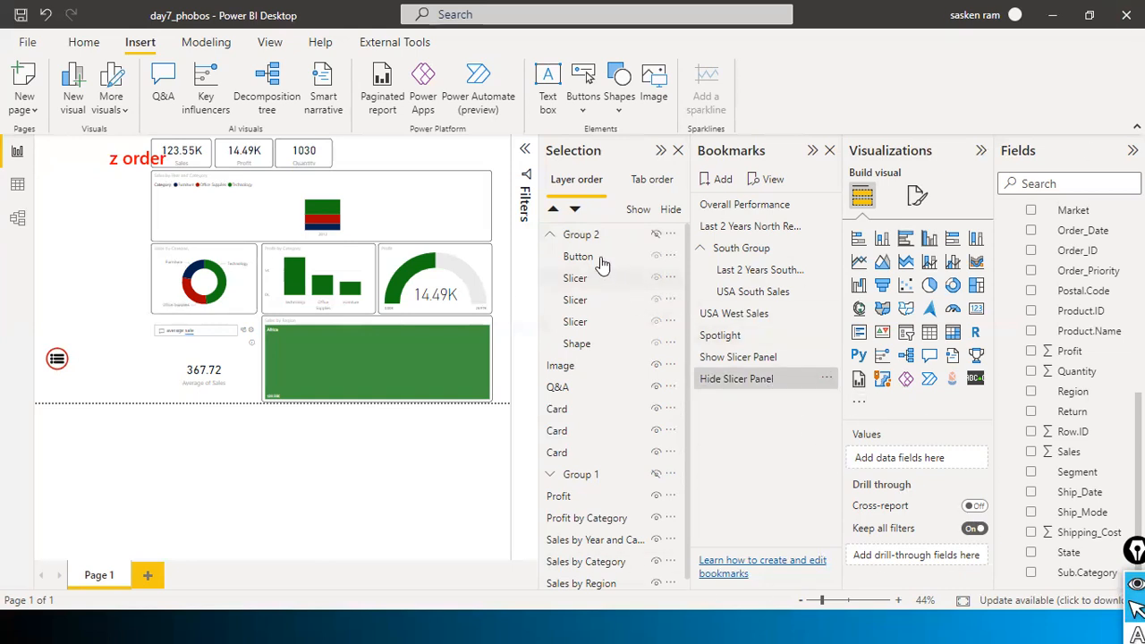
click(550, 236)
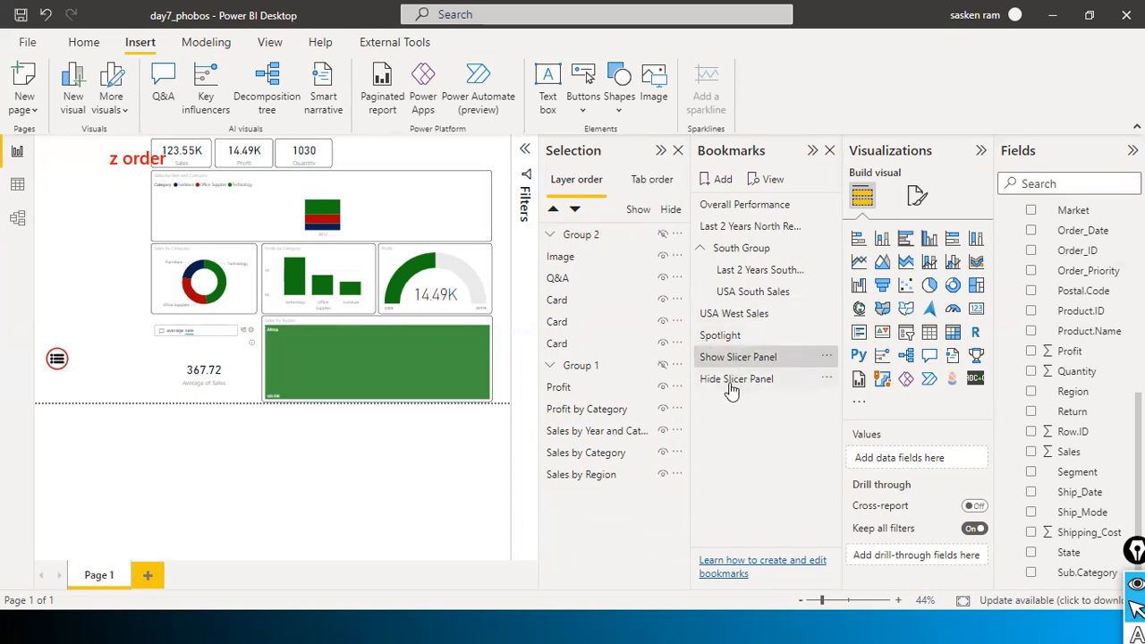
Test the Show Slicer Panel bookmark by switching between it and the Spotlight and Hide Slicer Panel bookmarks.
click(740, 357)
click(721, 335)
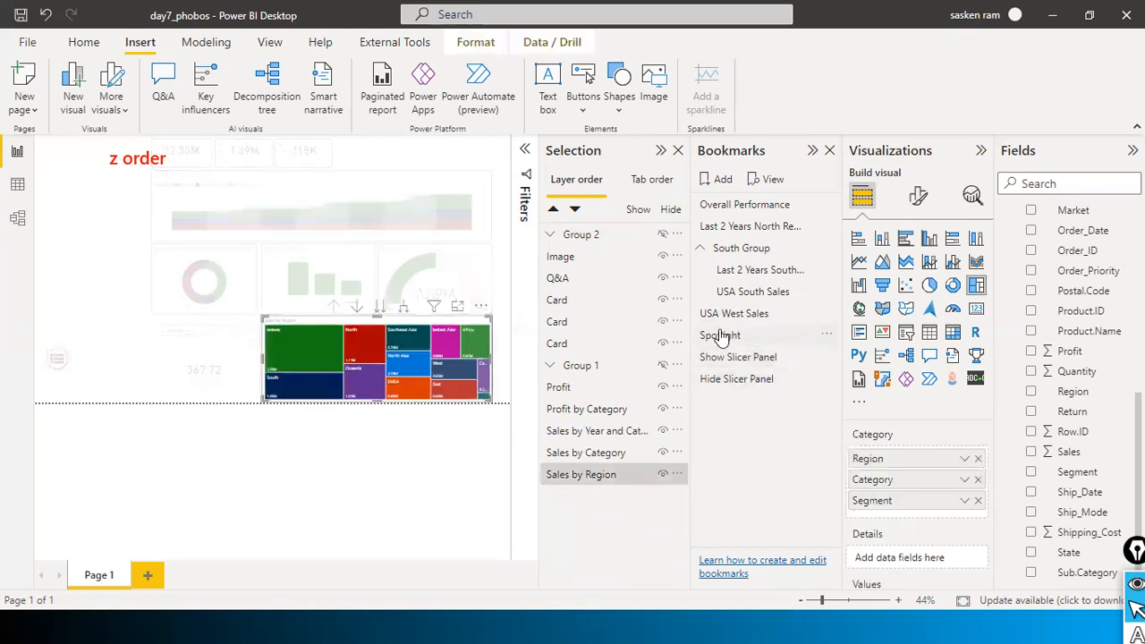
click(729, 357)
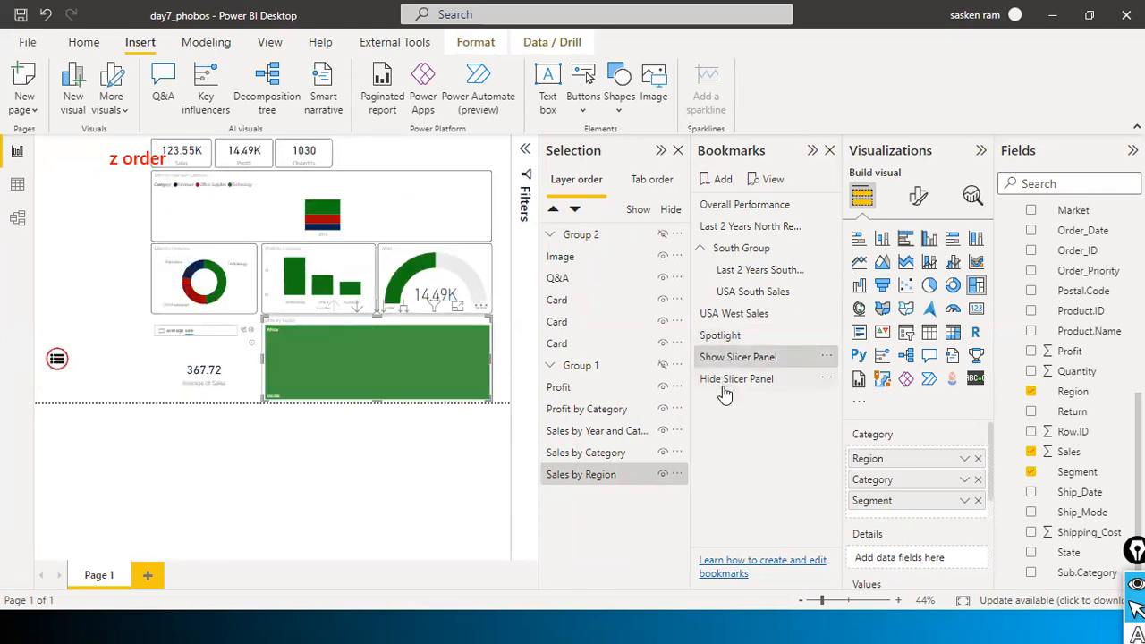
click(728, 381)
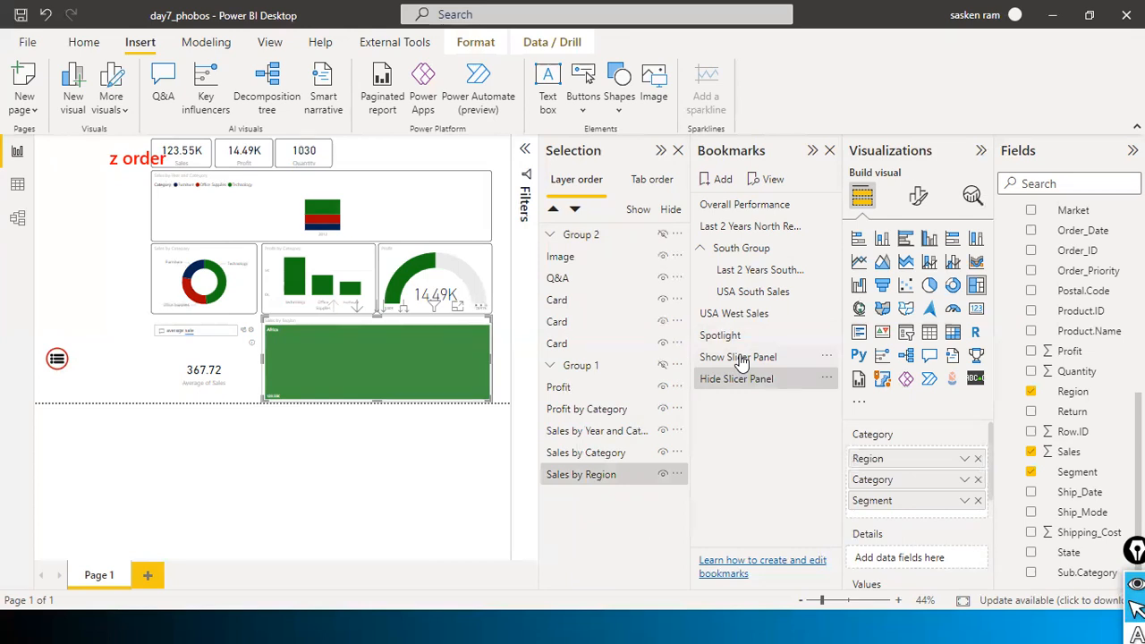
click(741, 358)
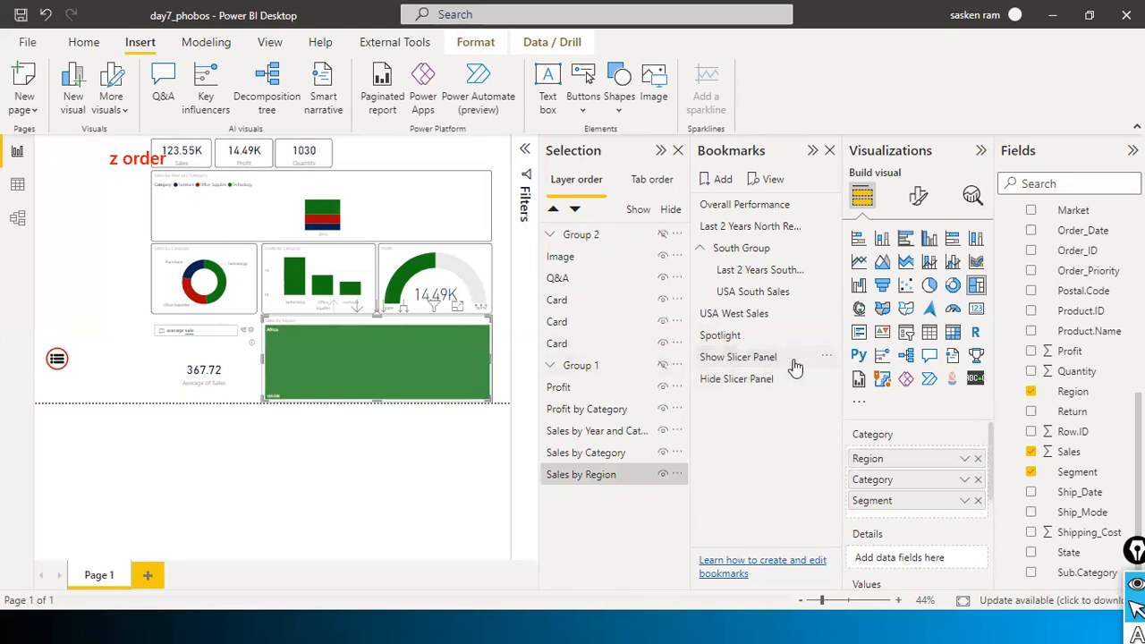
Make Group 2 visible again and update the Show Slicer Panel bookmark with this state.
click(662, 236)
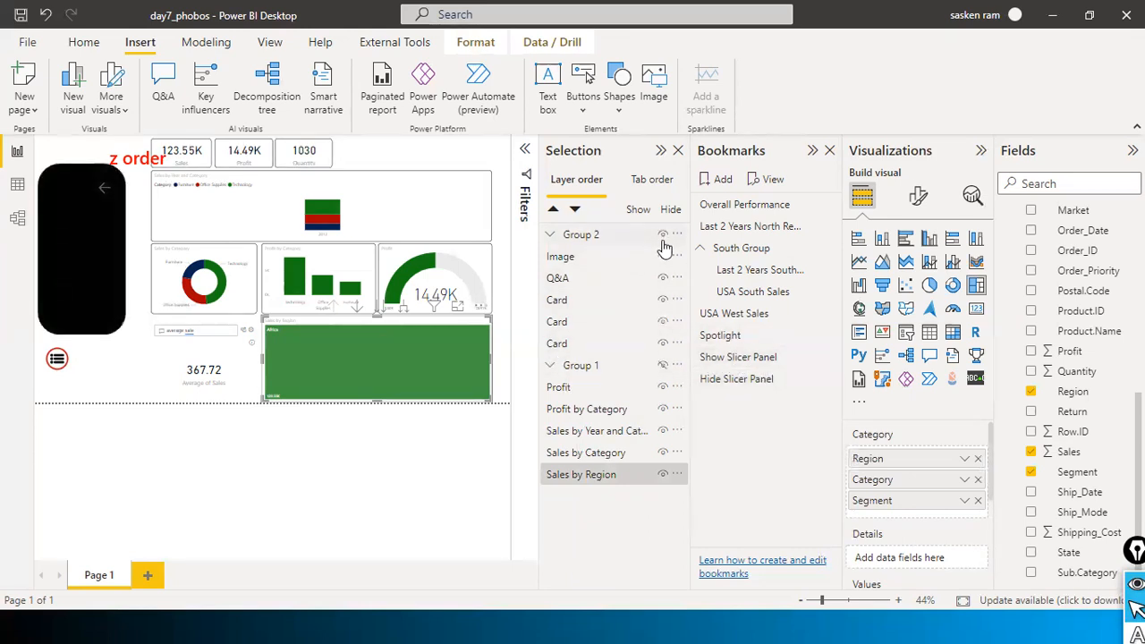
click(826, 357)
click(870, 363)
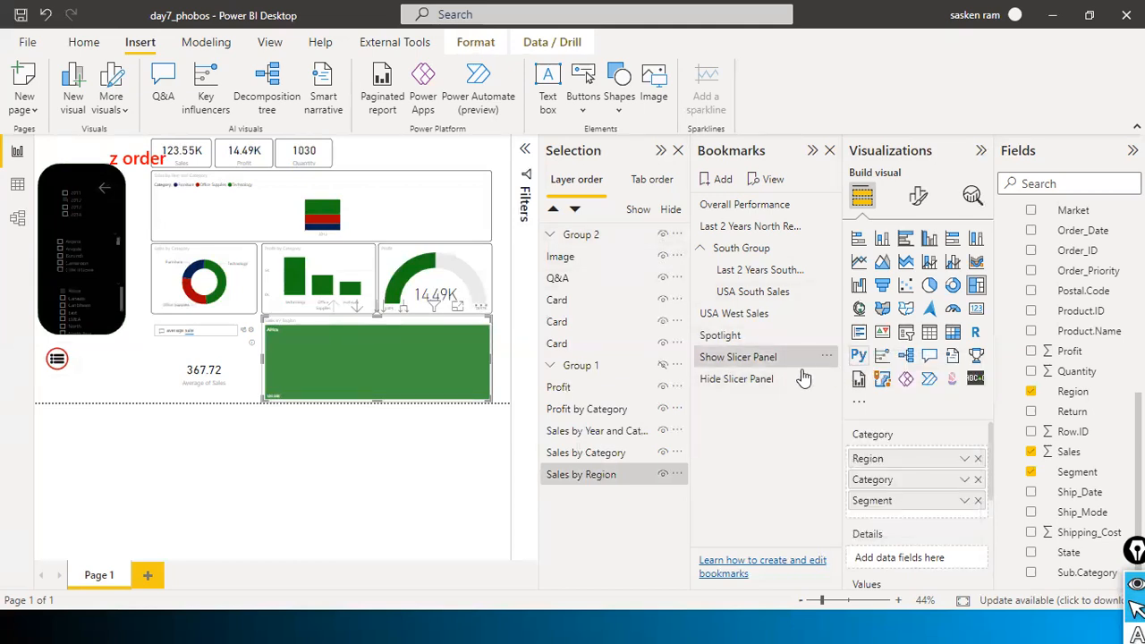
Alternate between the Hide Slicer Panel and Show Slicer Panel bookmarks to check them, ending with the panel hidden.
click(722, 387)
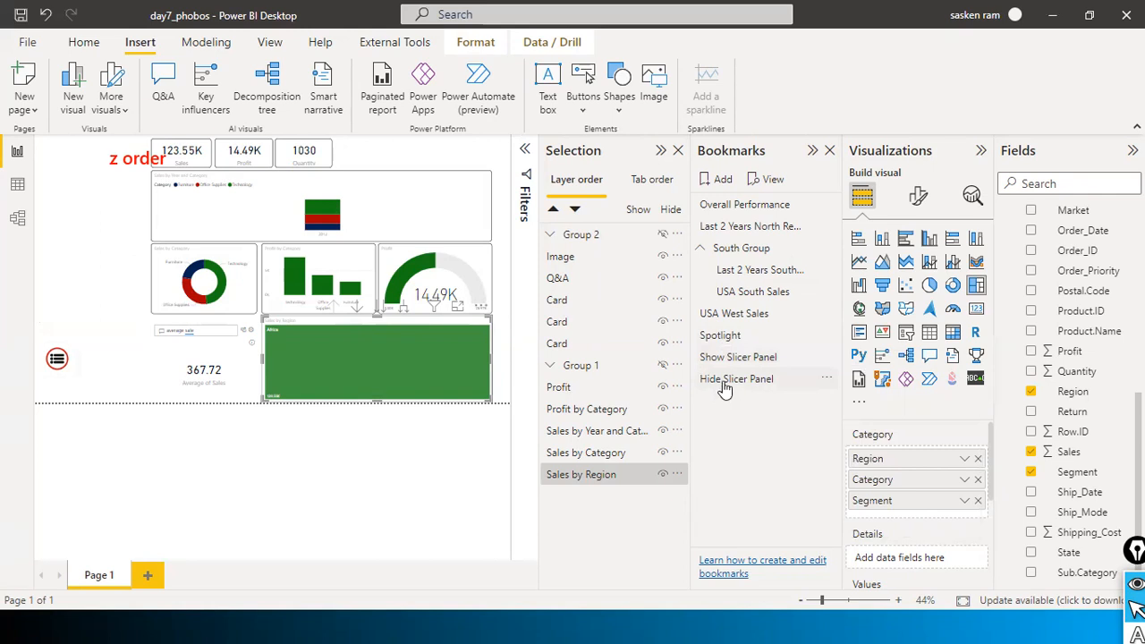
click(741, 360)
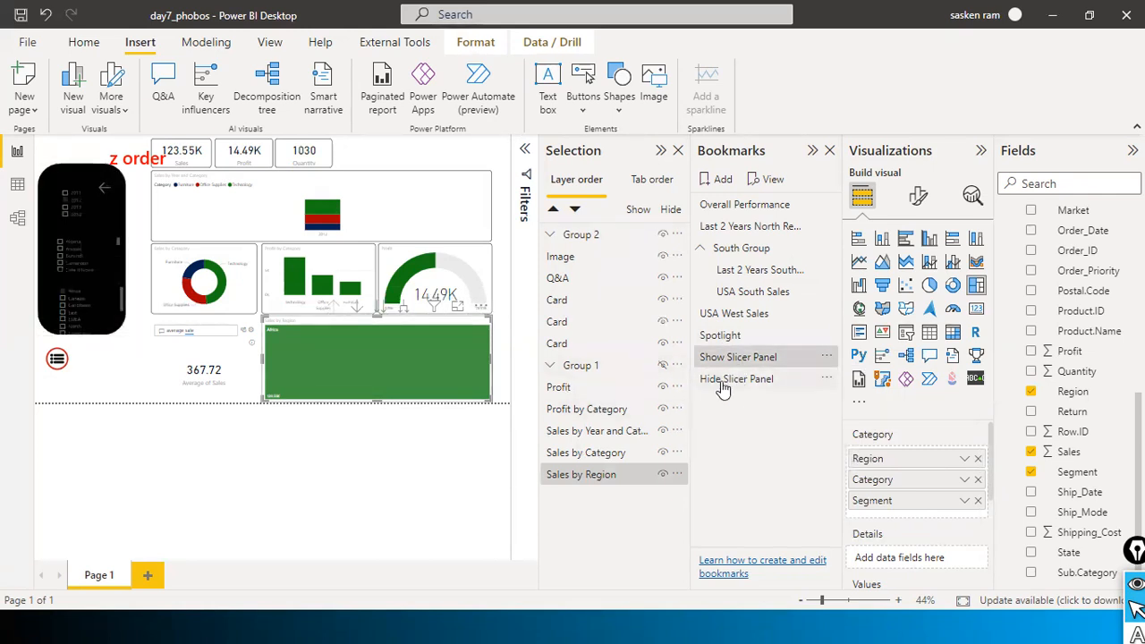
click(722, 385)
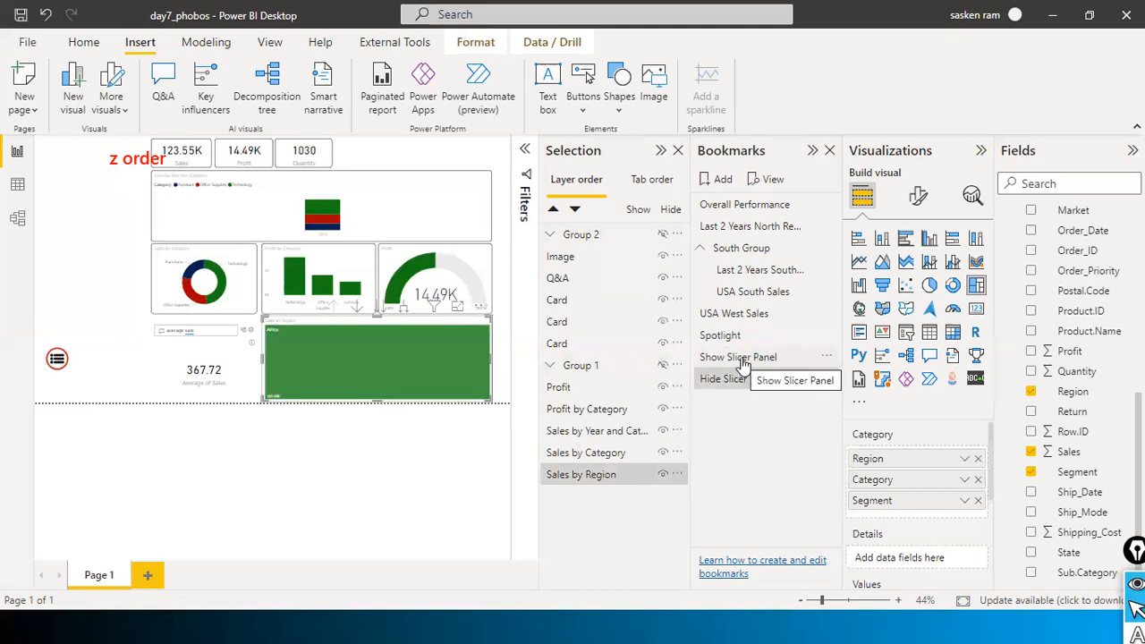
click(742, 358)
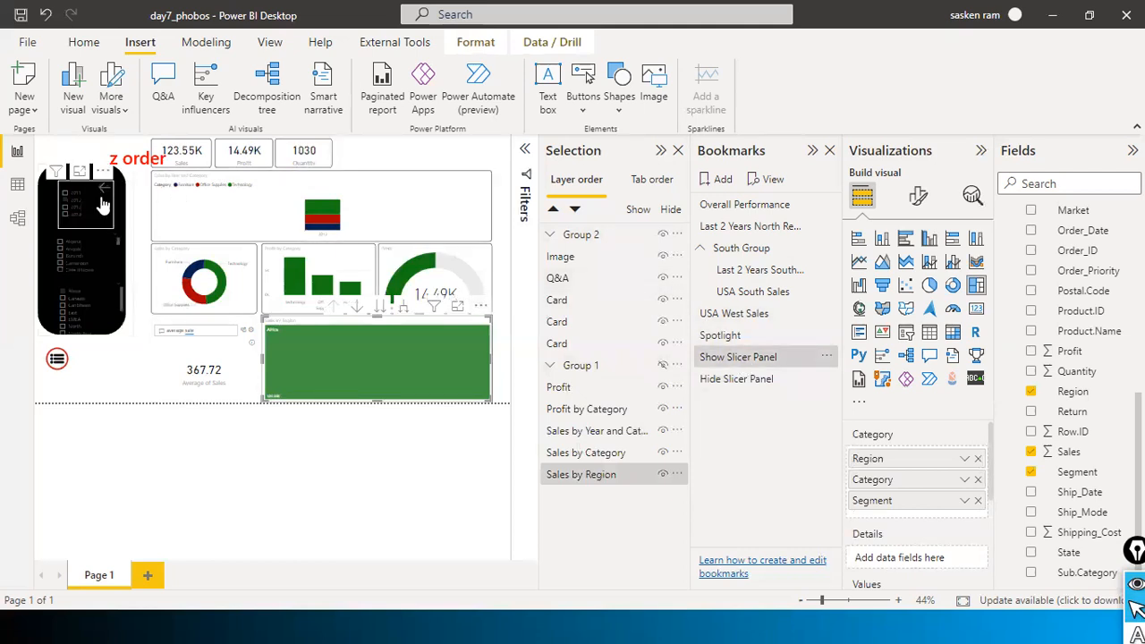
click(550, 235)
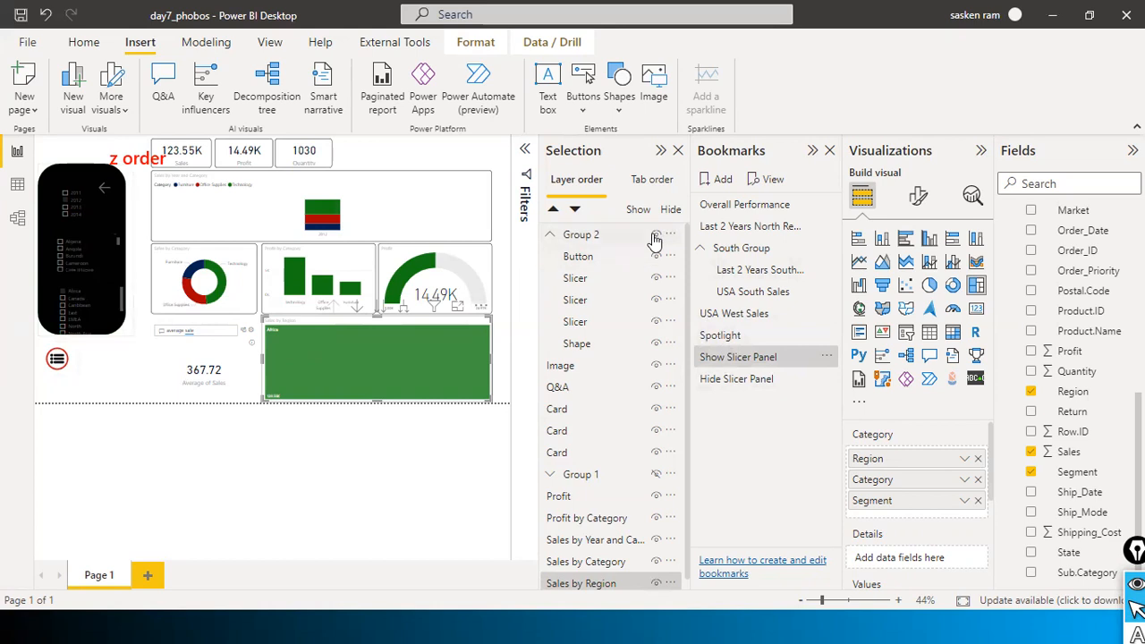
click(769, 379)
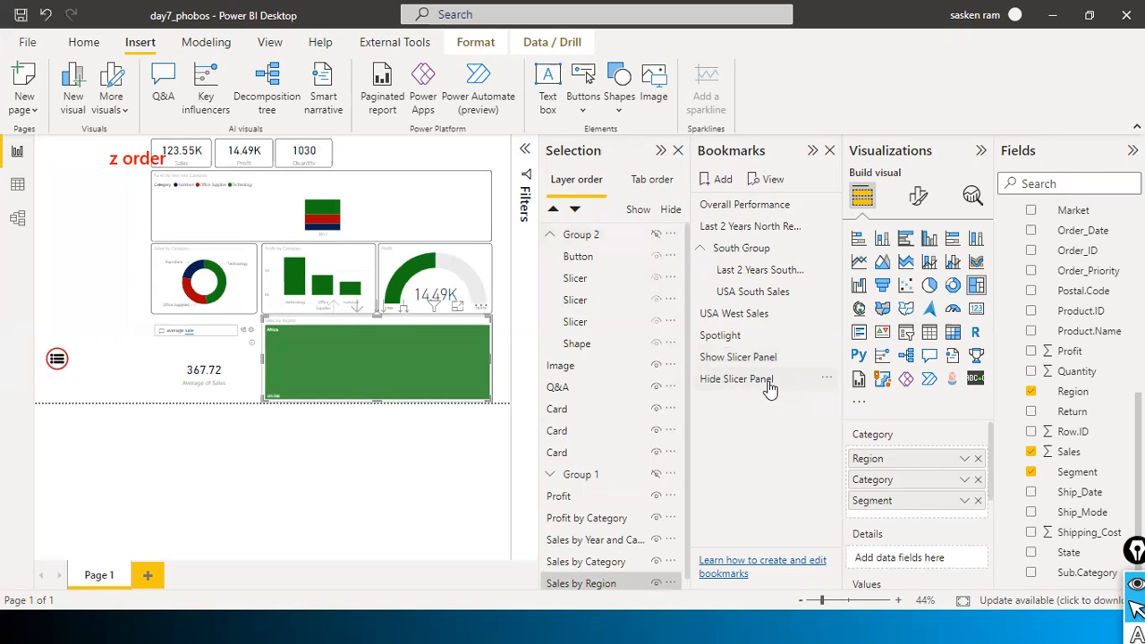
click(769, 387)
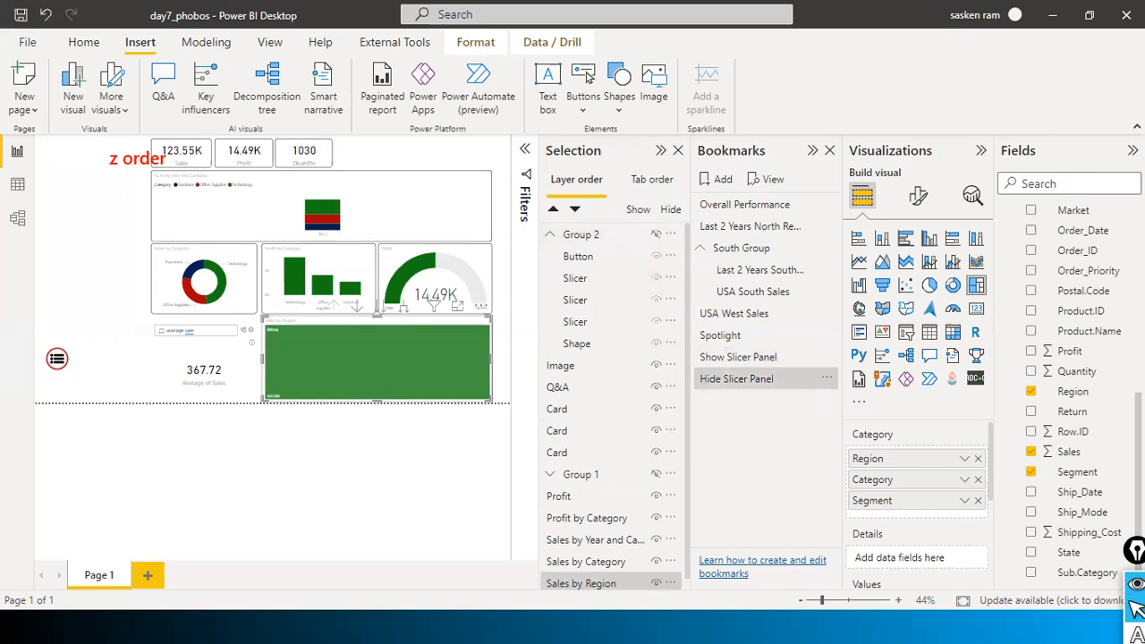
Set the menu image's action bookmark to Show Slicer Panel.
click(57, 363)
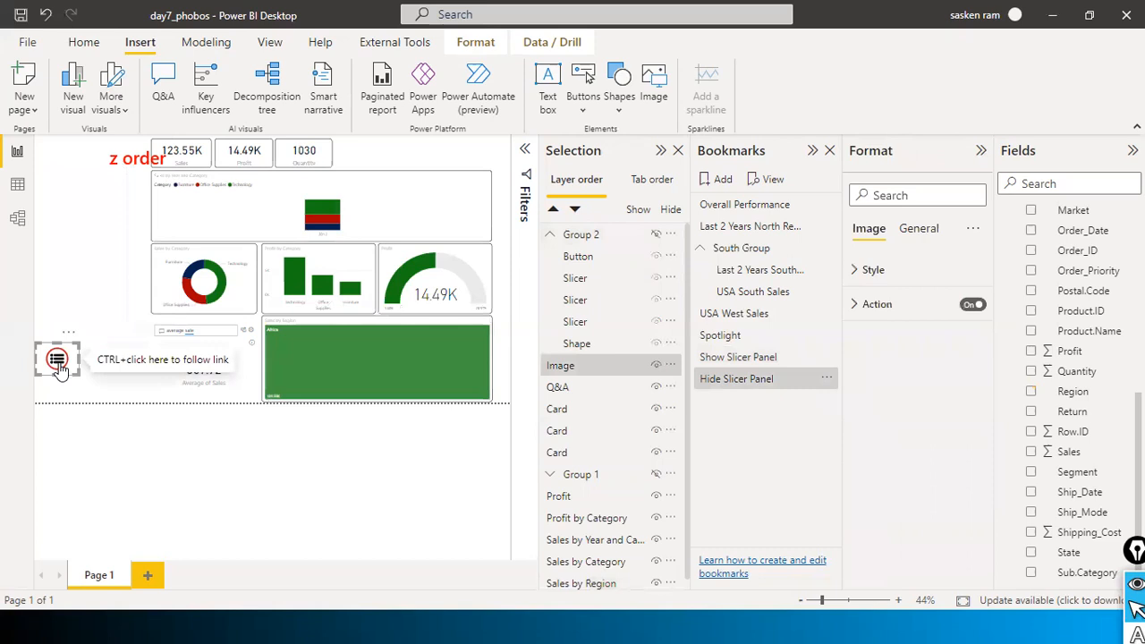
click(857, 305)
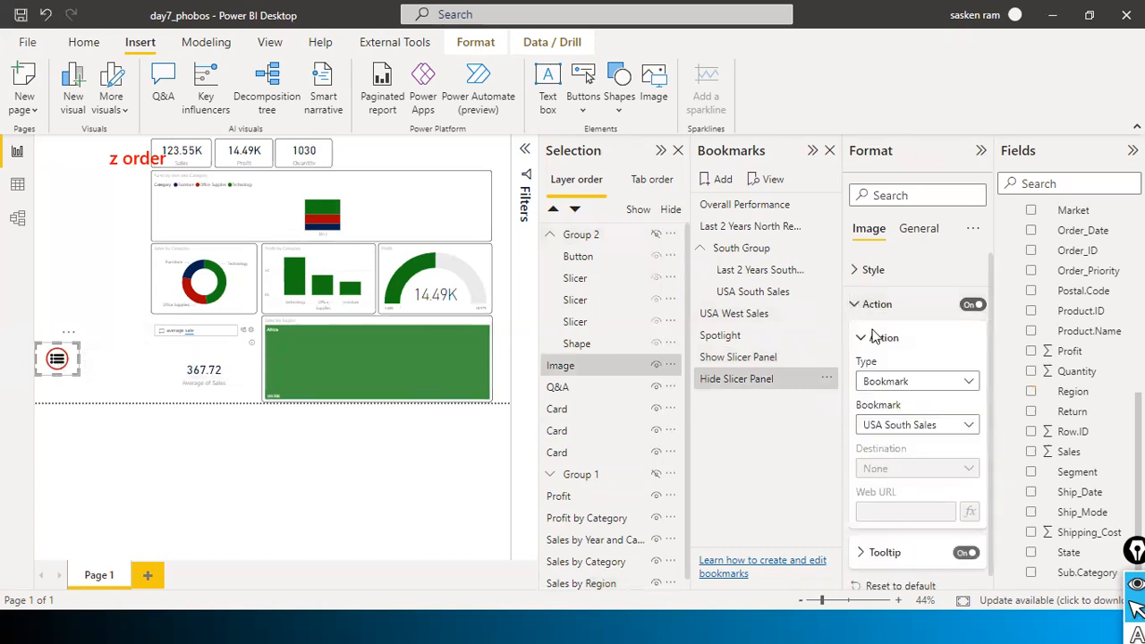
click(972, 428)
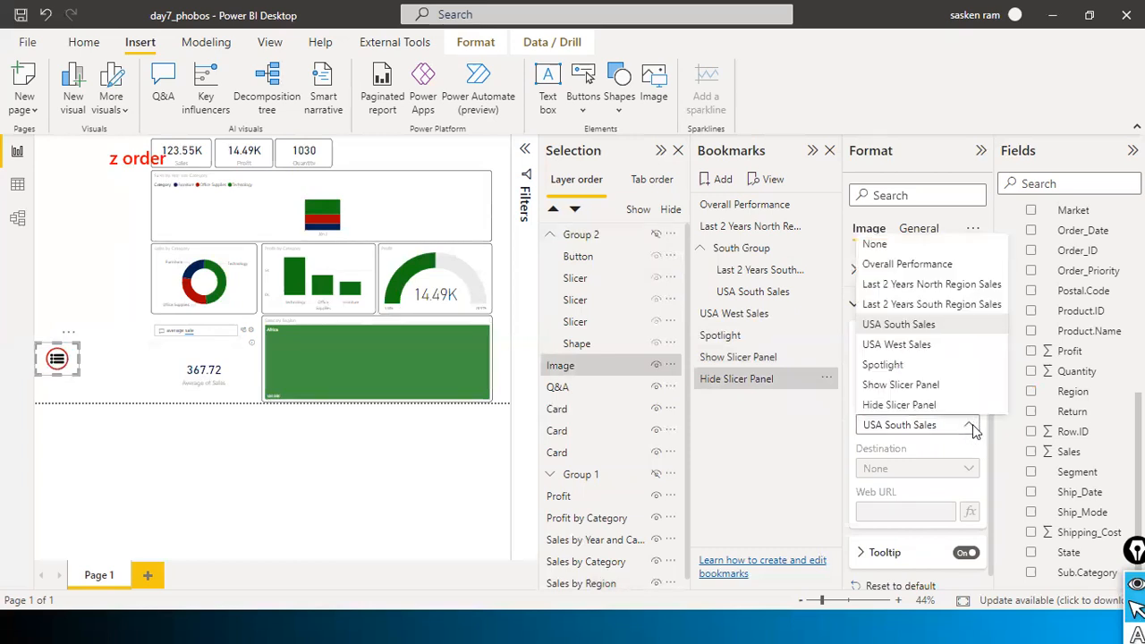
click(900, 389)
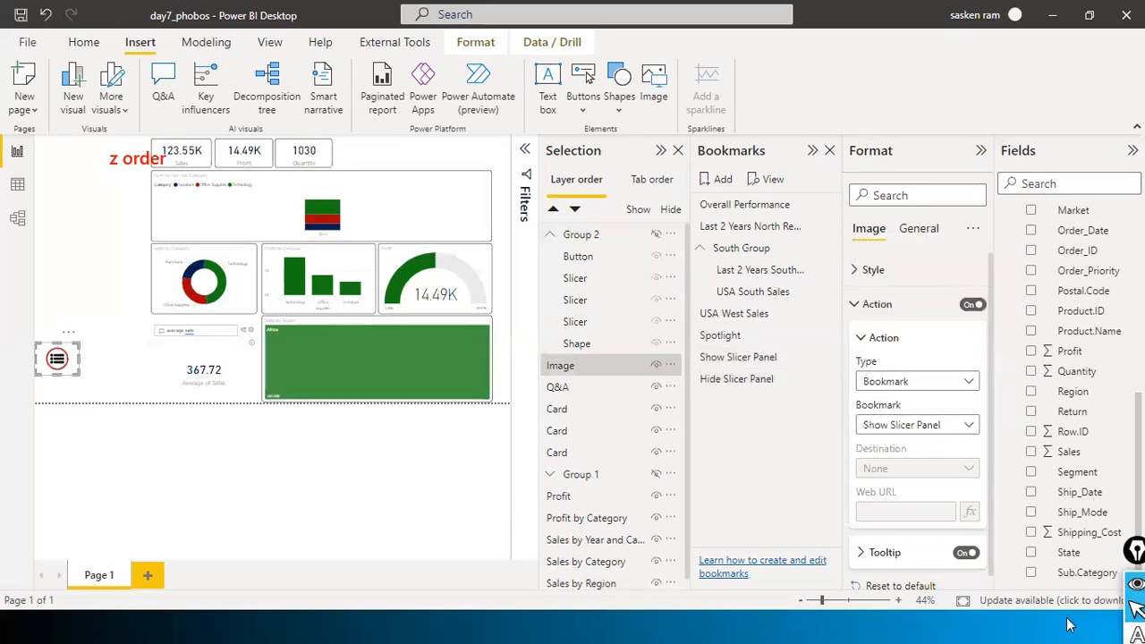
click(109, 462)
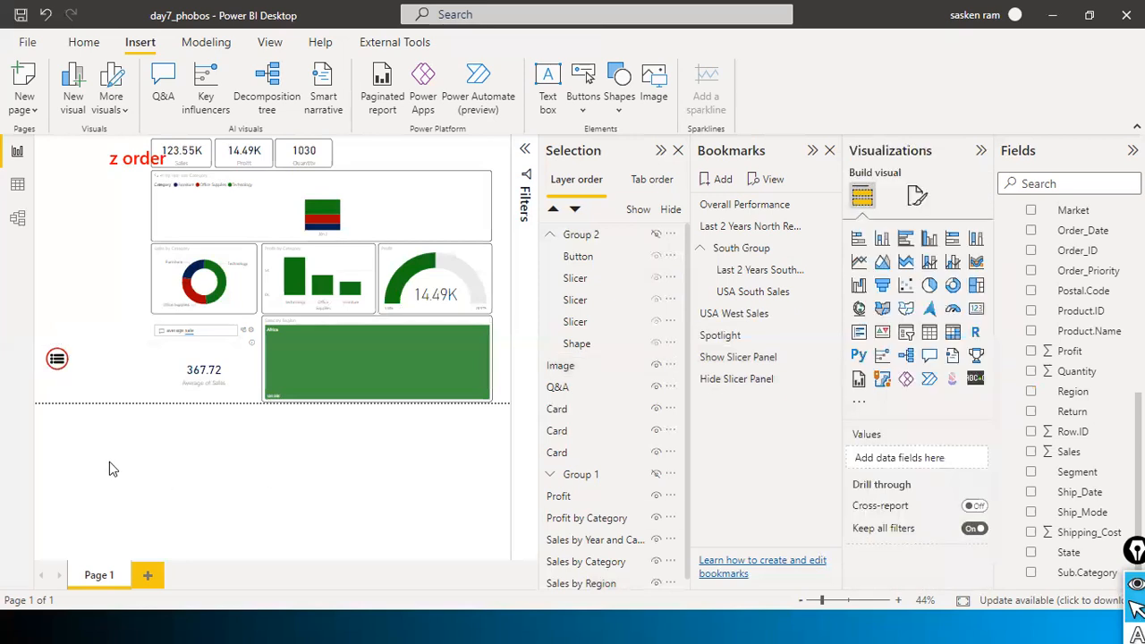
Move the menu image up to about mid-height of the dashboard, and place the opened slicer panel group just to its right.
drag(72, 370, 73, 288)
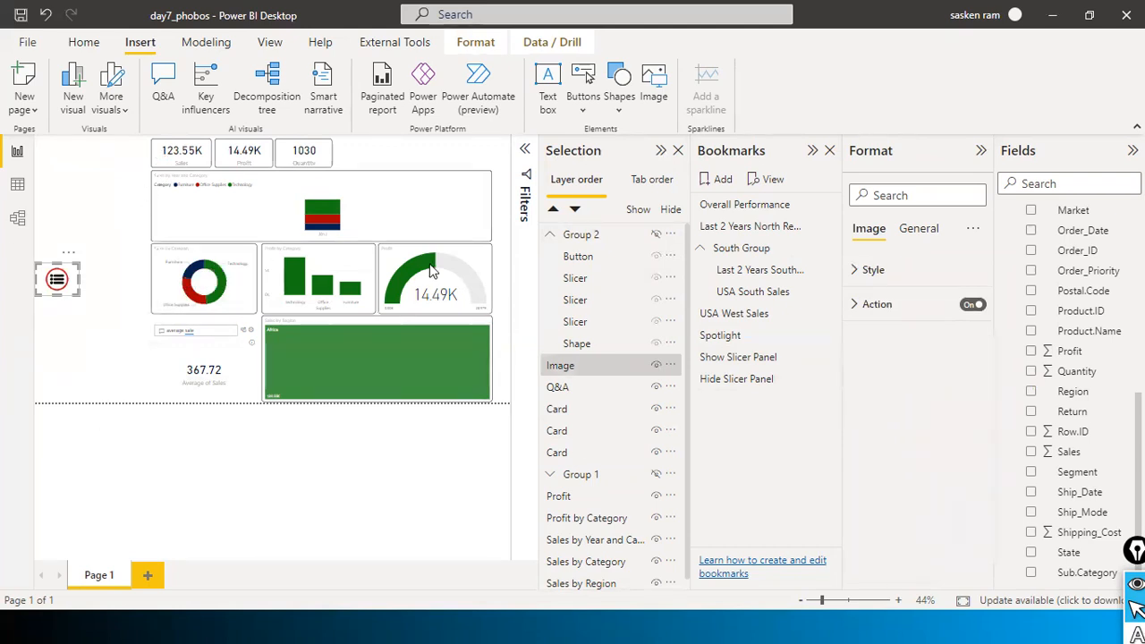
ctrl+click(63, 281)
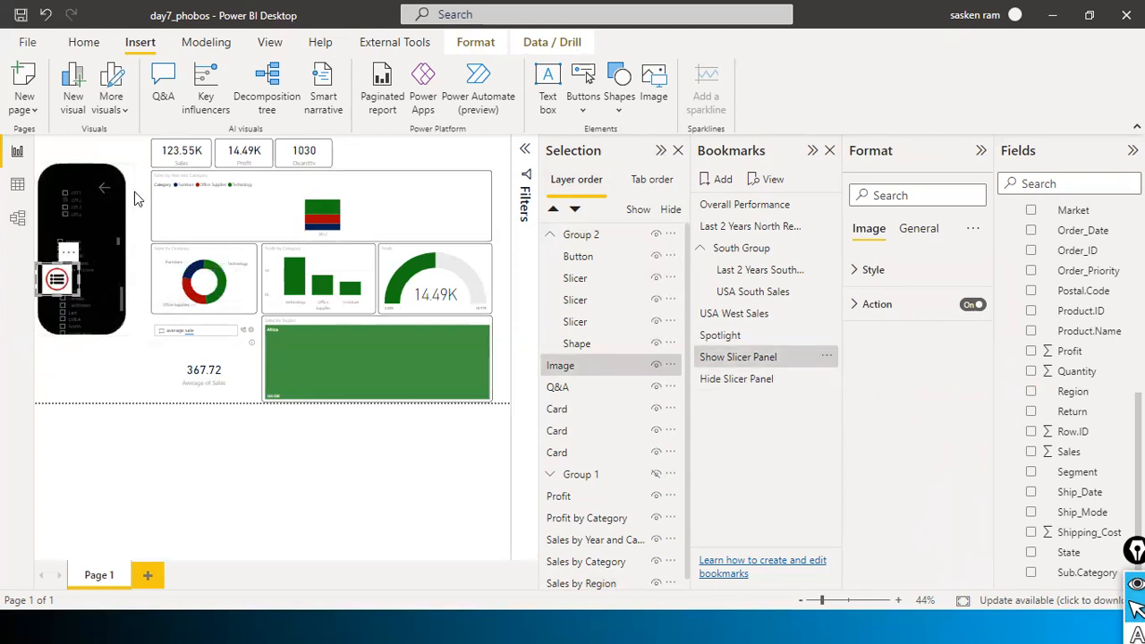
drag(103, 170, 134, 167)
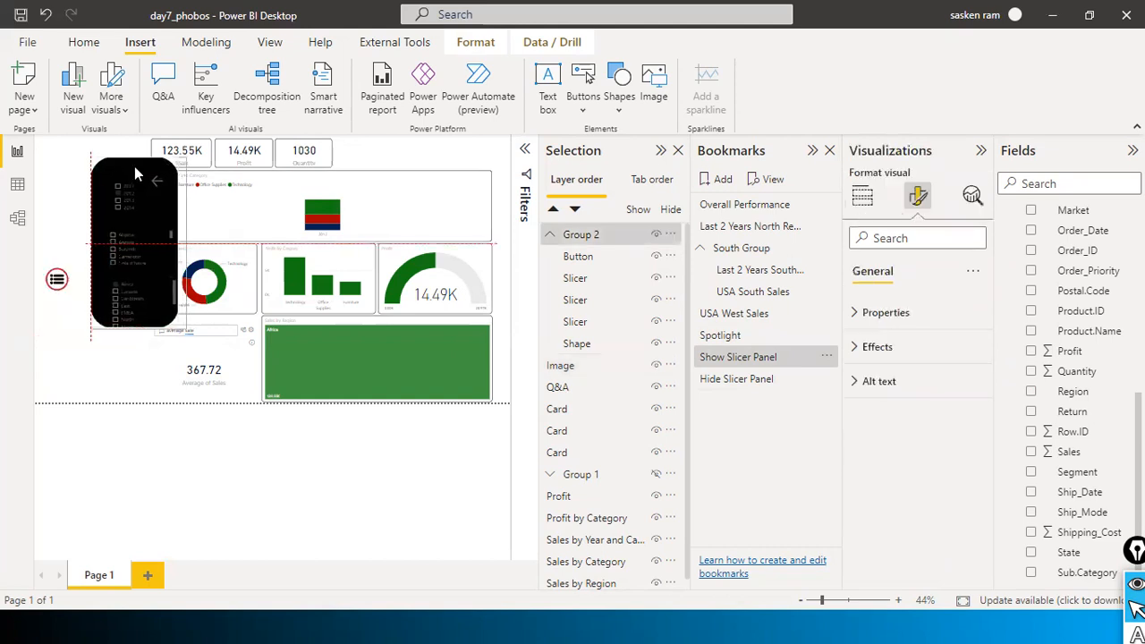
click(127, 271)
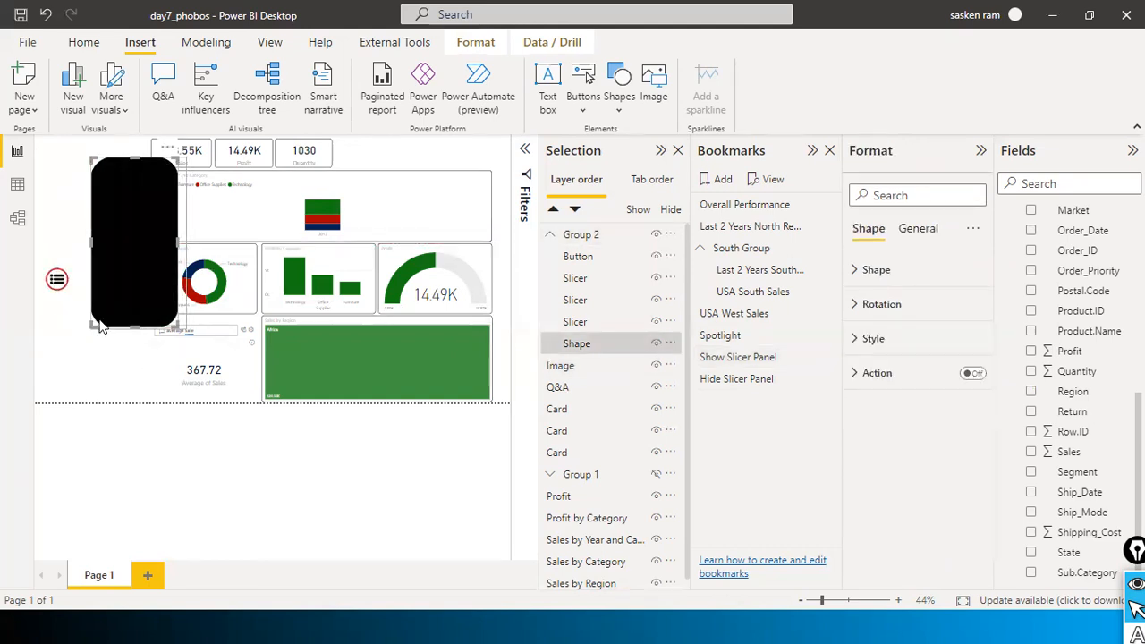
click(103, 363)
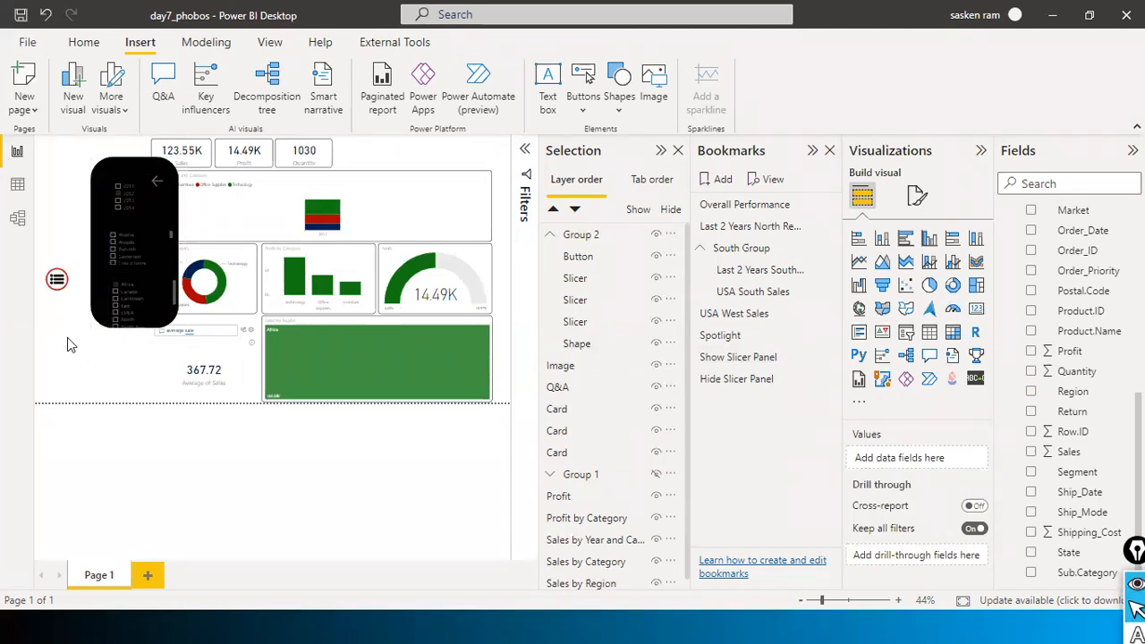
Set the action bookmark of the slicer panel's Back button to Hide Slicer Panel.
click(159, 193)
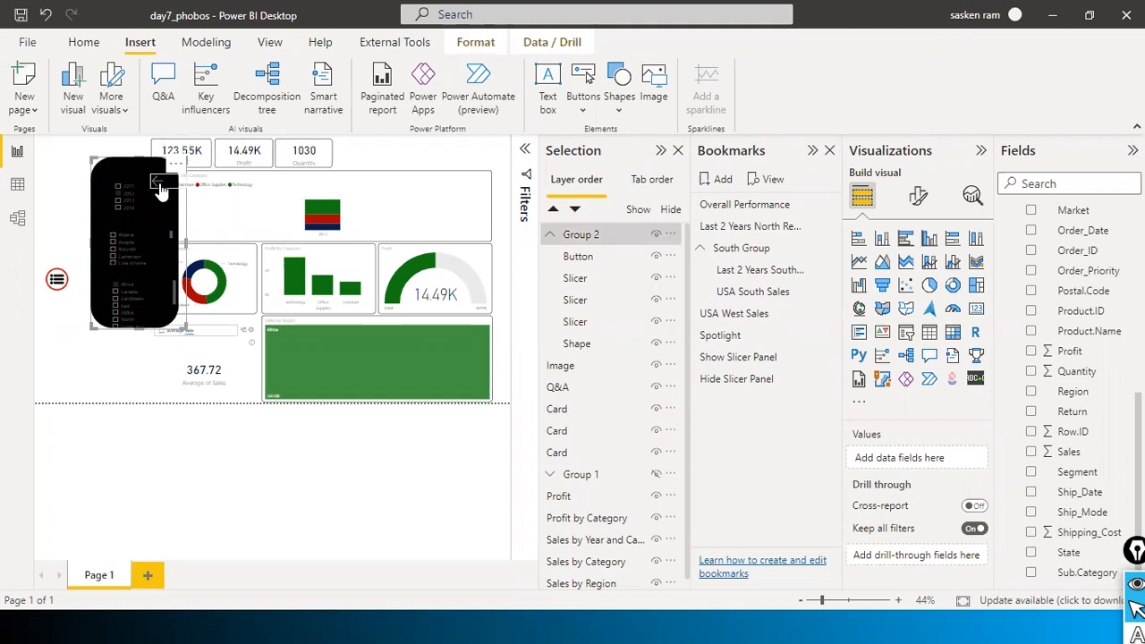
click(159, 189)
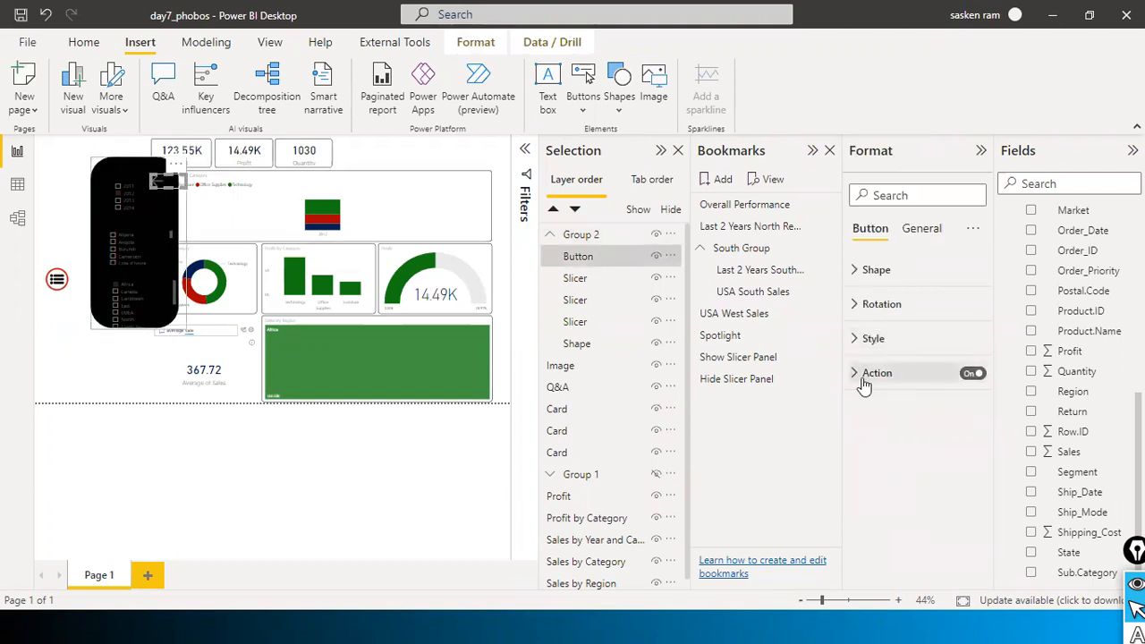
click(864, 374)
scroll(938, 456, down, 1)
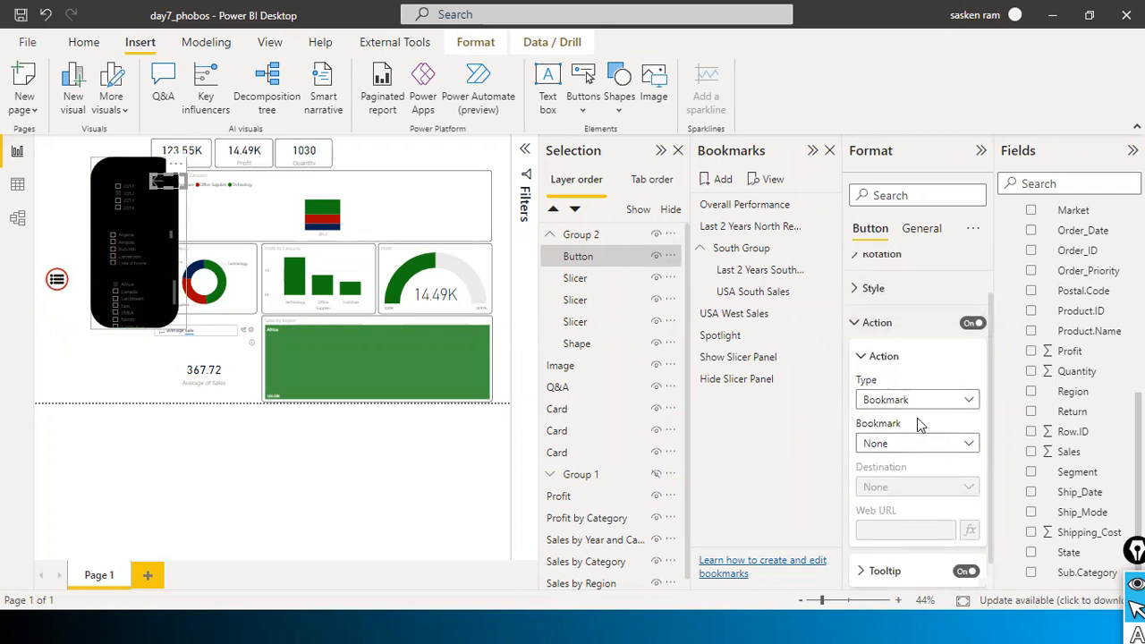
click(968, 445)
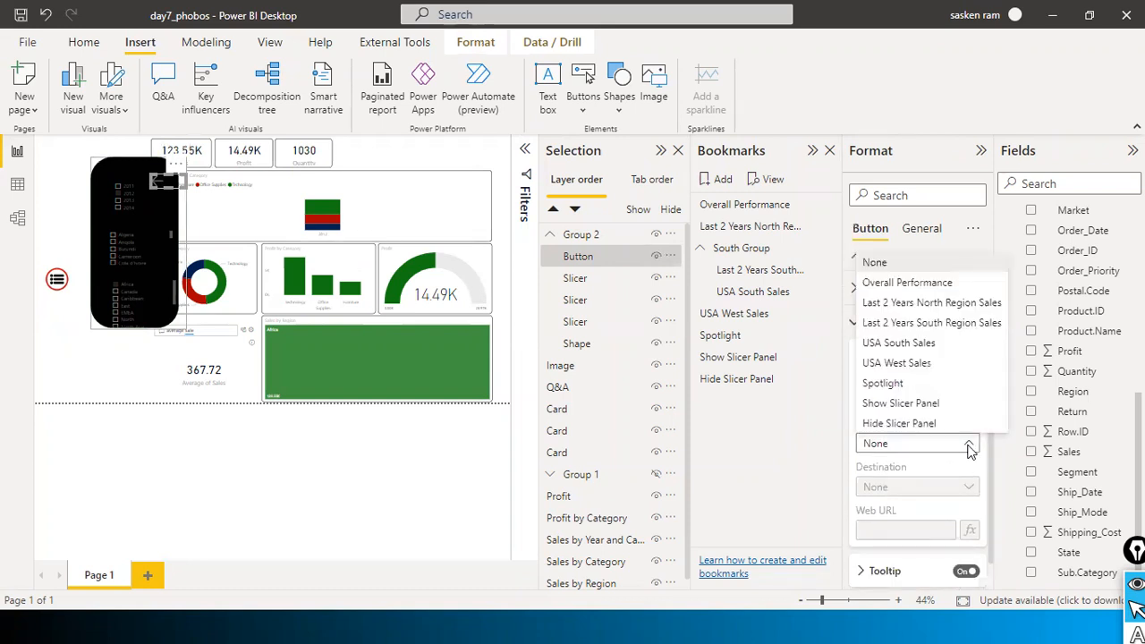
click(899, 423)
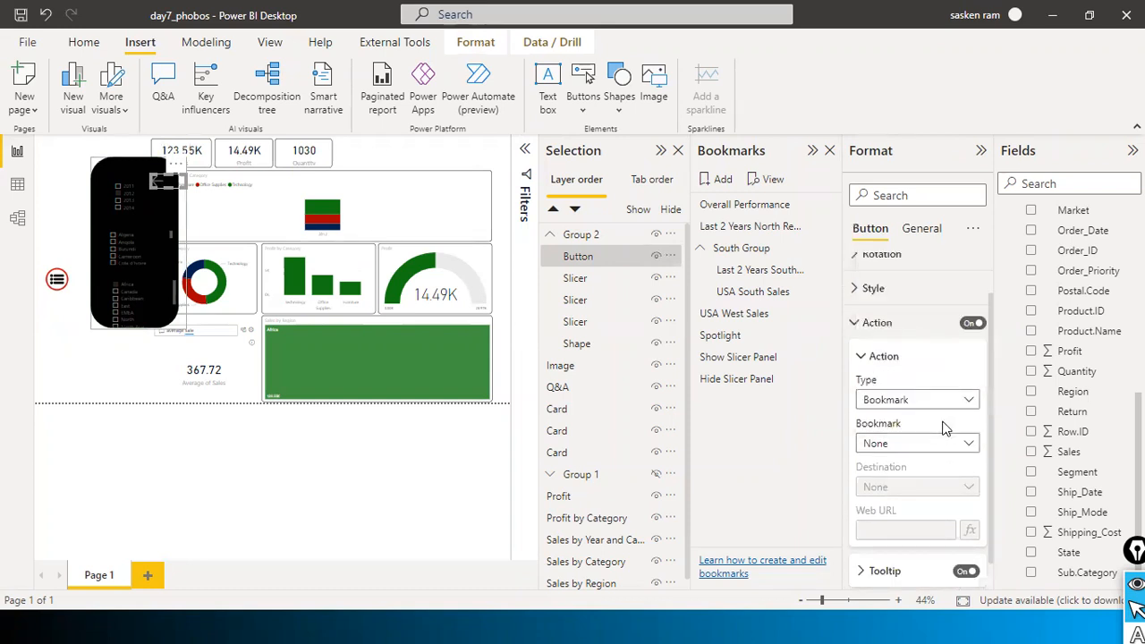
click(481, 533)
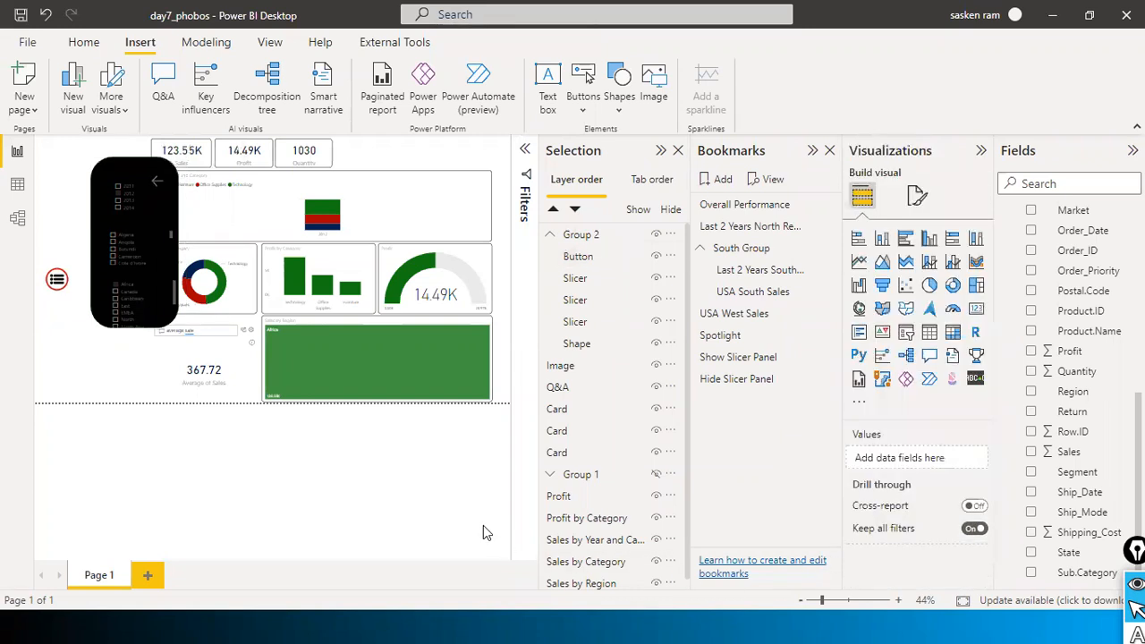
Check the Back button's action settings and test hiding and showing the slicer panel with its two bookmarks and the Back button.
click(154, 185)
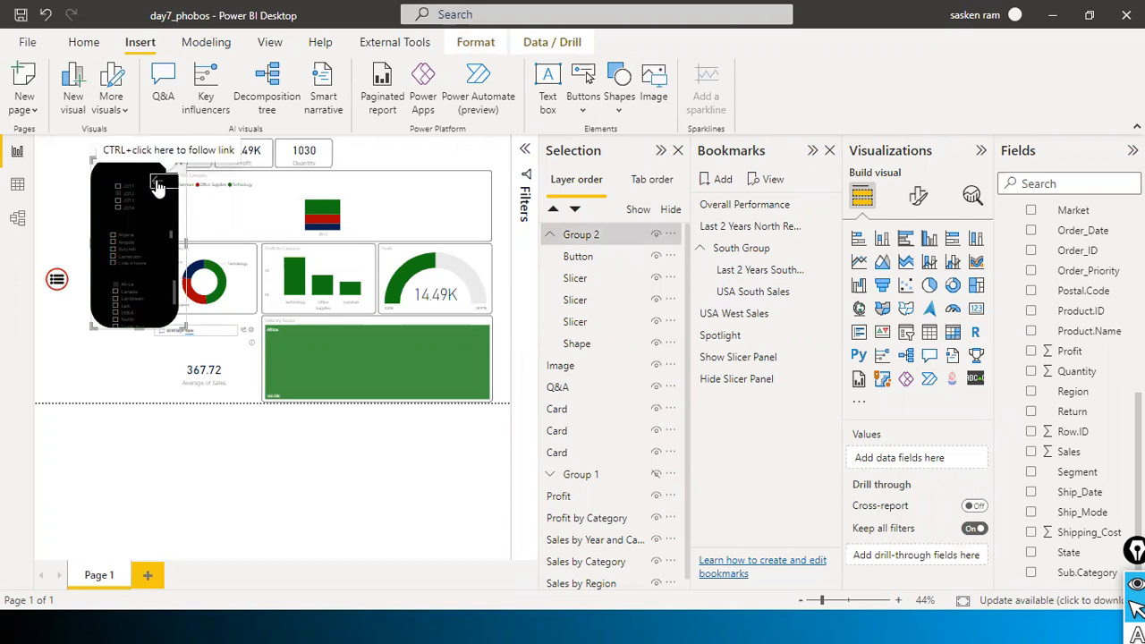
click(158, 184)
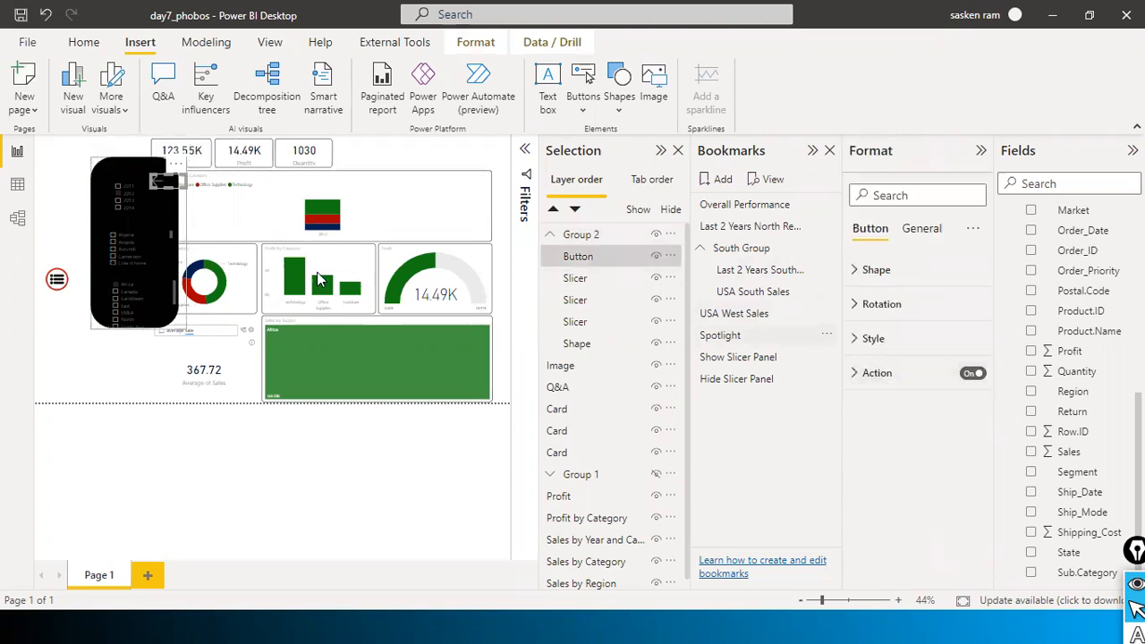
click(862, 375)
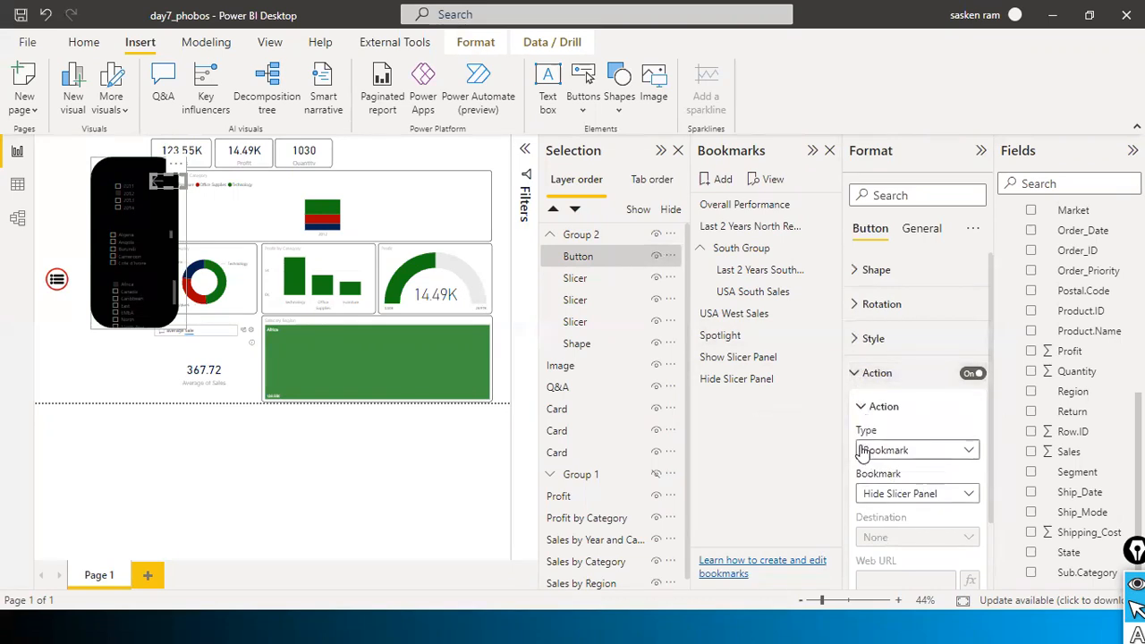
click(750, 381)
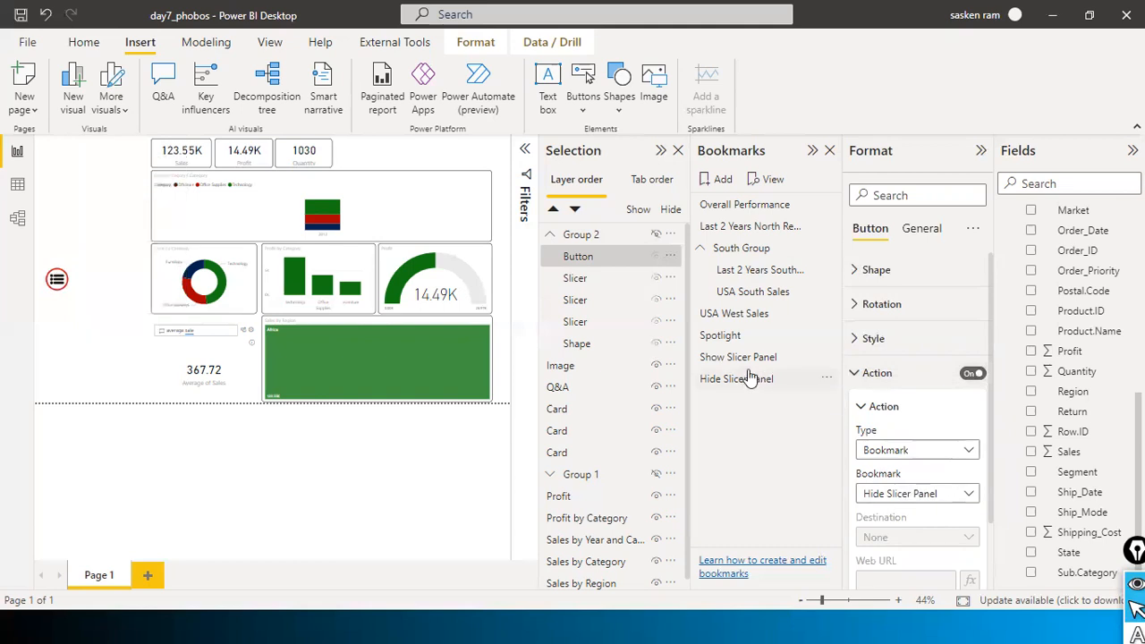
click(748, 358)
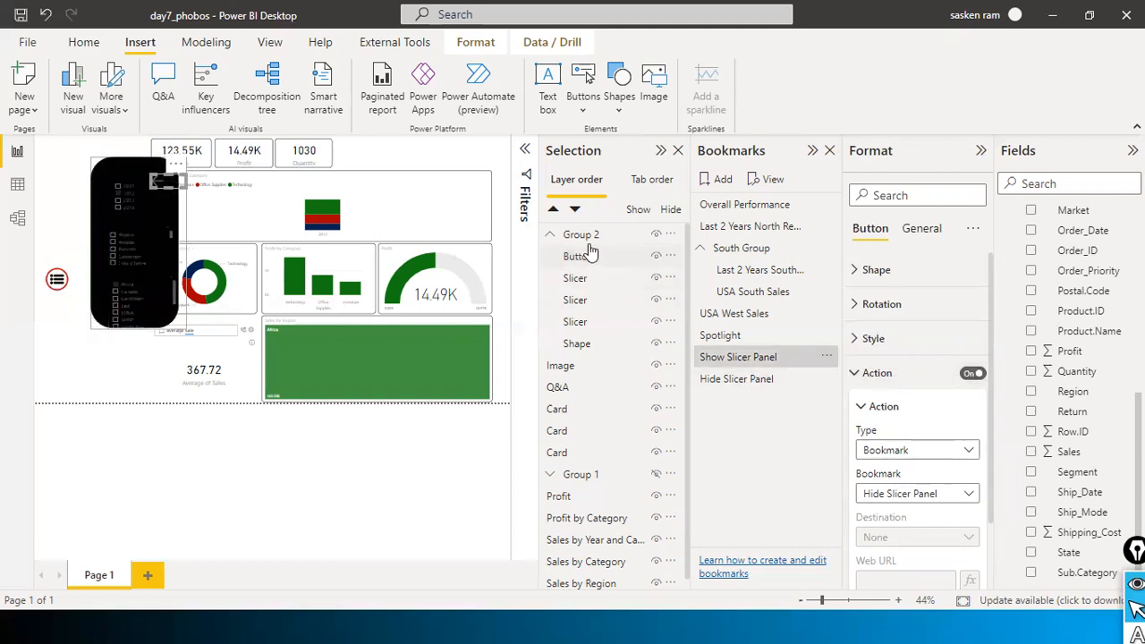
click(81, 365)
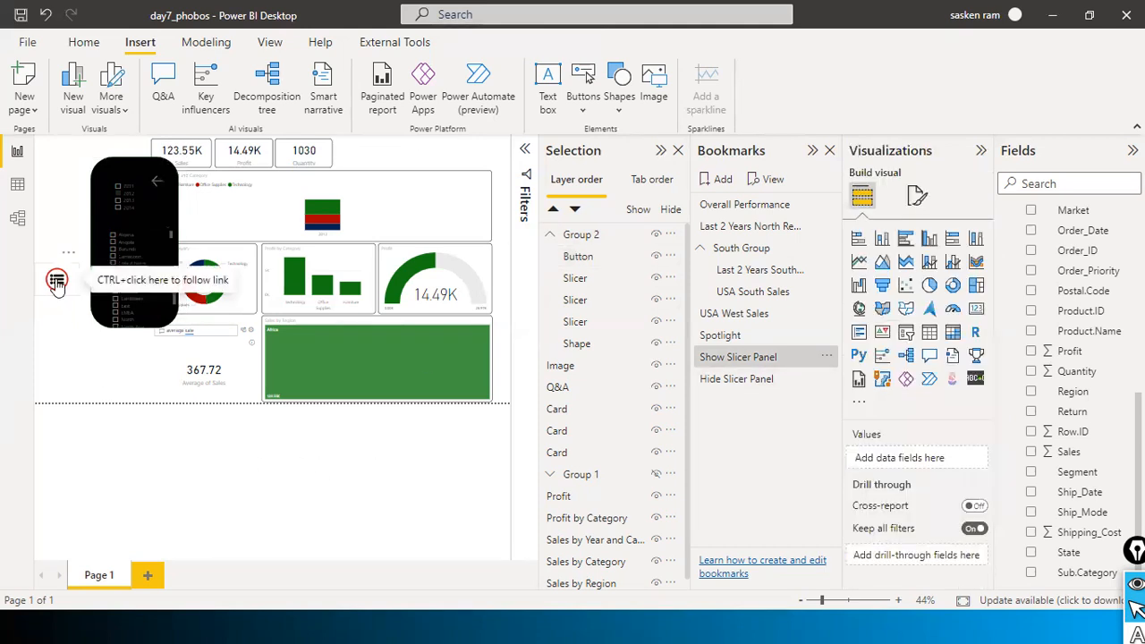
ctrl+click(156, 186)
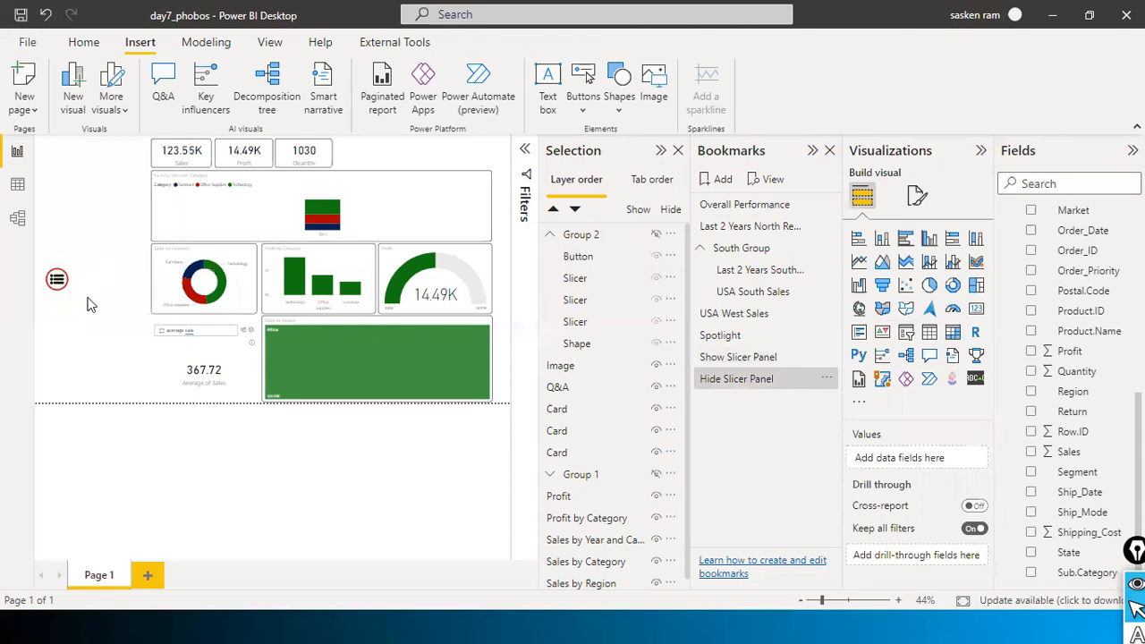
Collapse the Selection and Bookmarks panes and test opening the slicer panel with the menu image and closing it with the Back button.
click(660, 152)
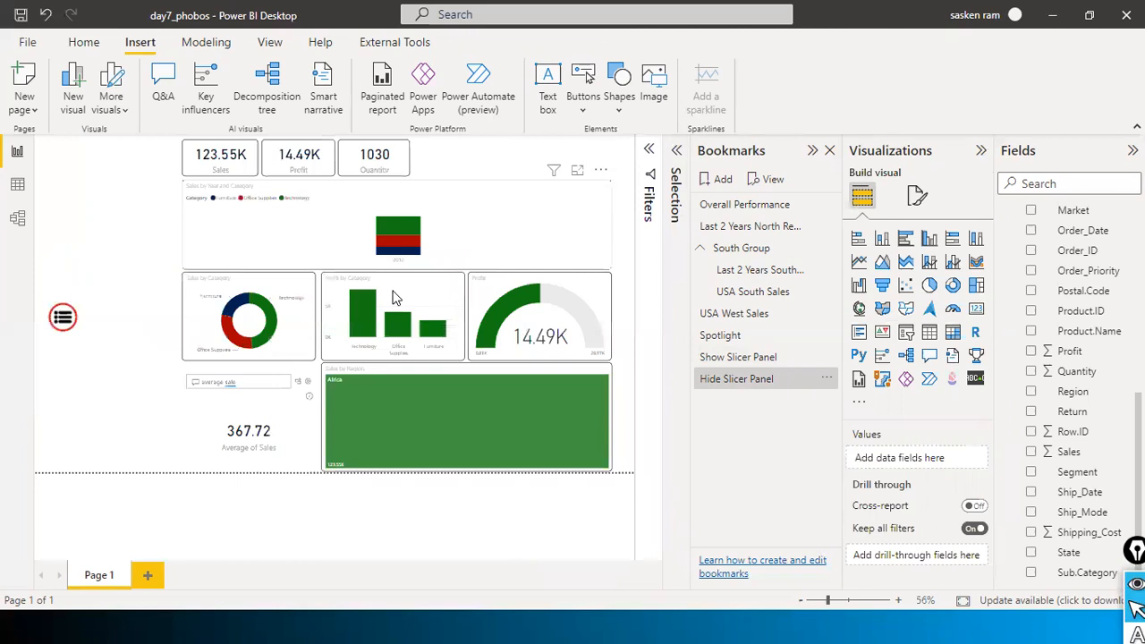
click(812, 152)
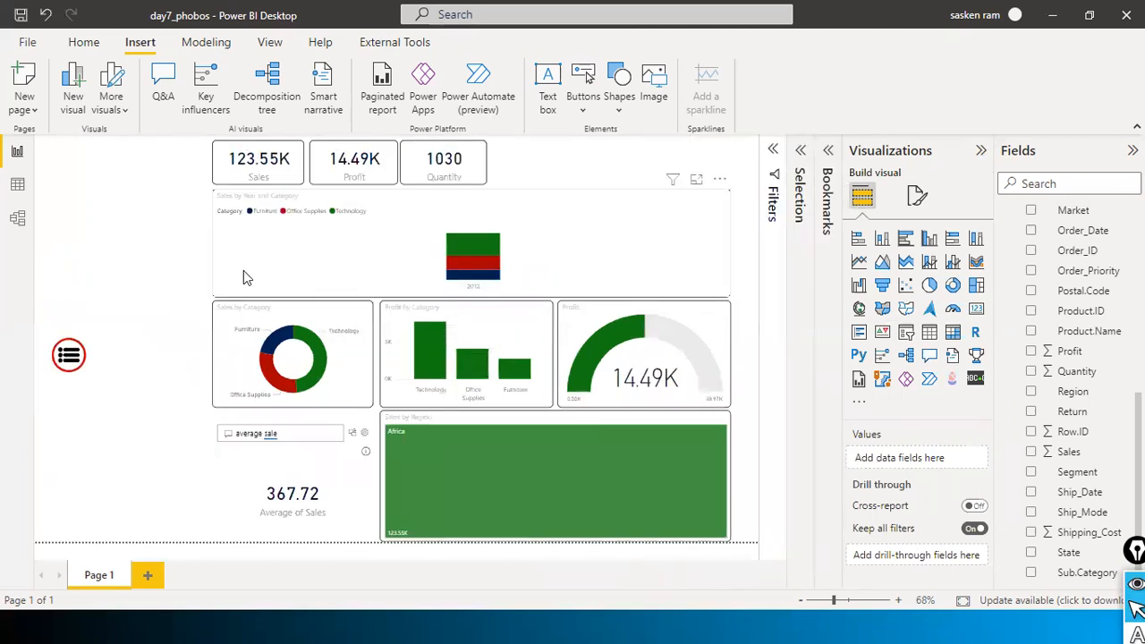
ctrl+click(72, 359)
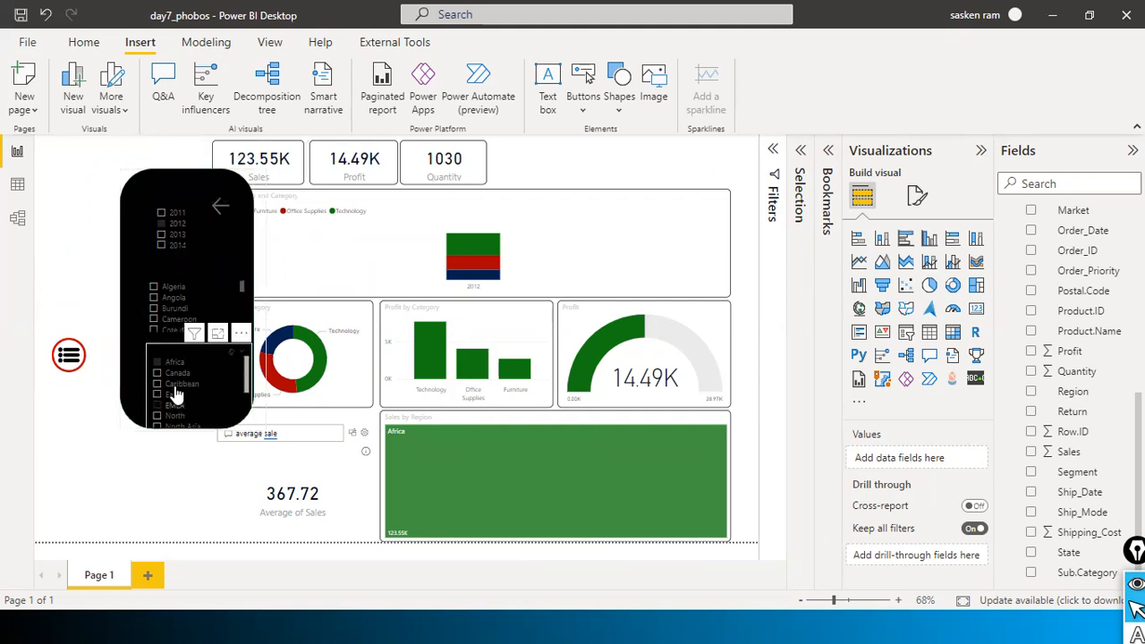
ctrl+click(225, 210)
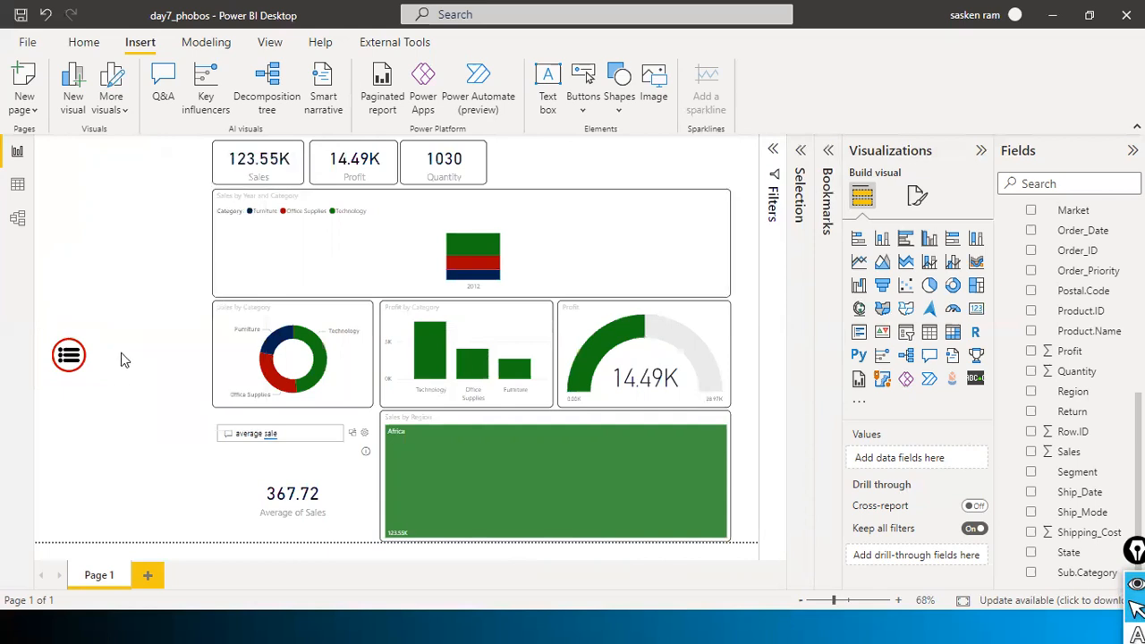